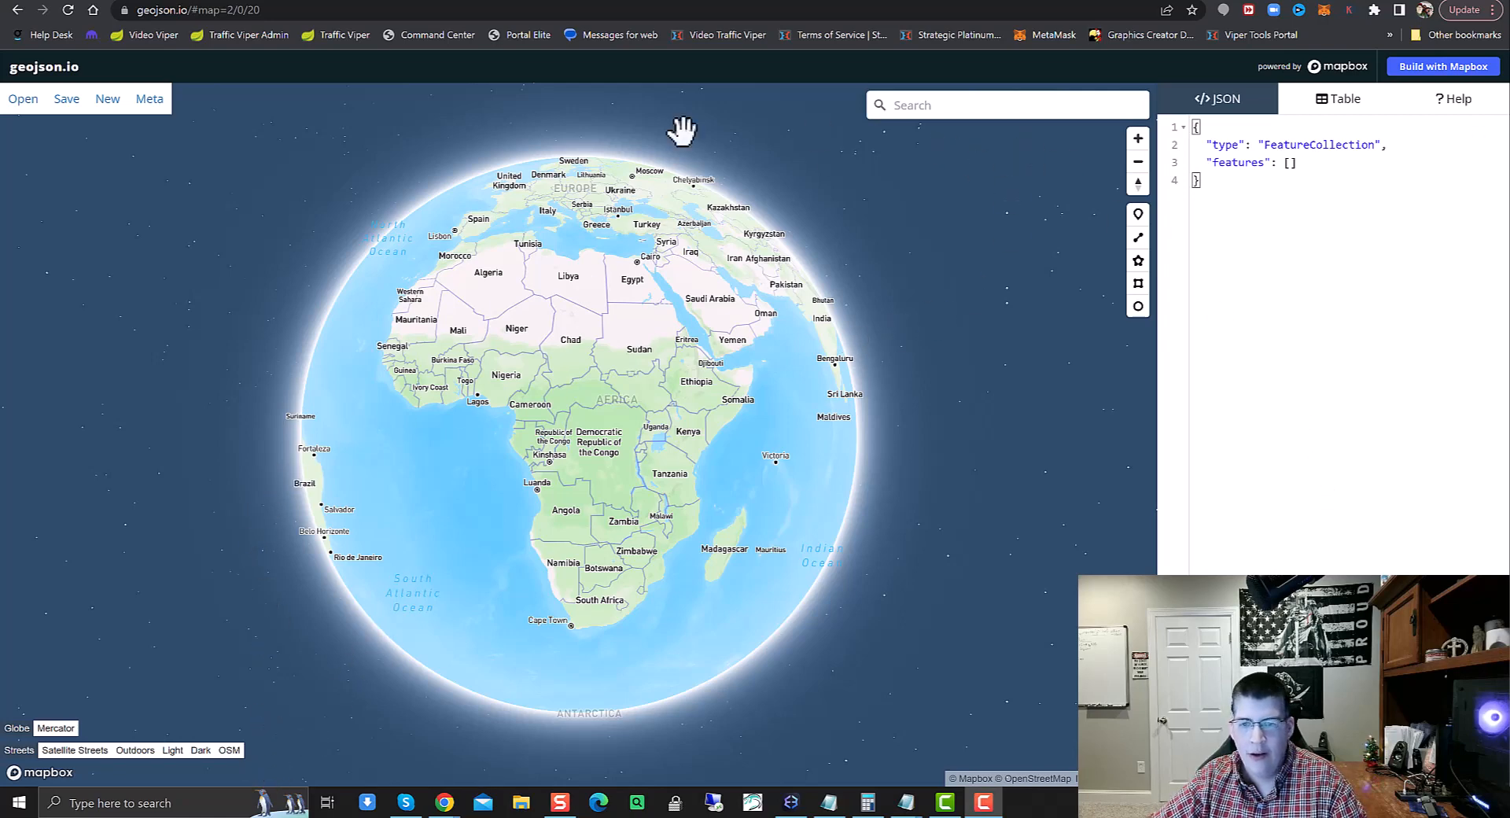
Search the map for "warrenton va" and go to Warrenton, Virginia, United States
click(1005, 105)
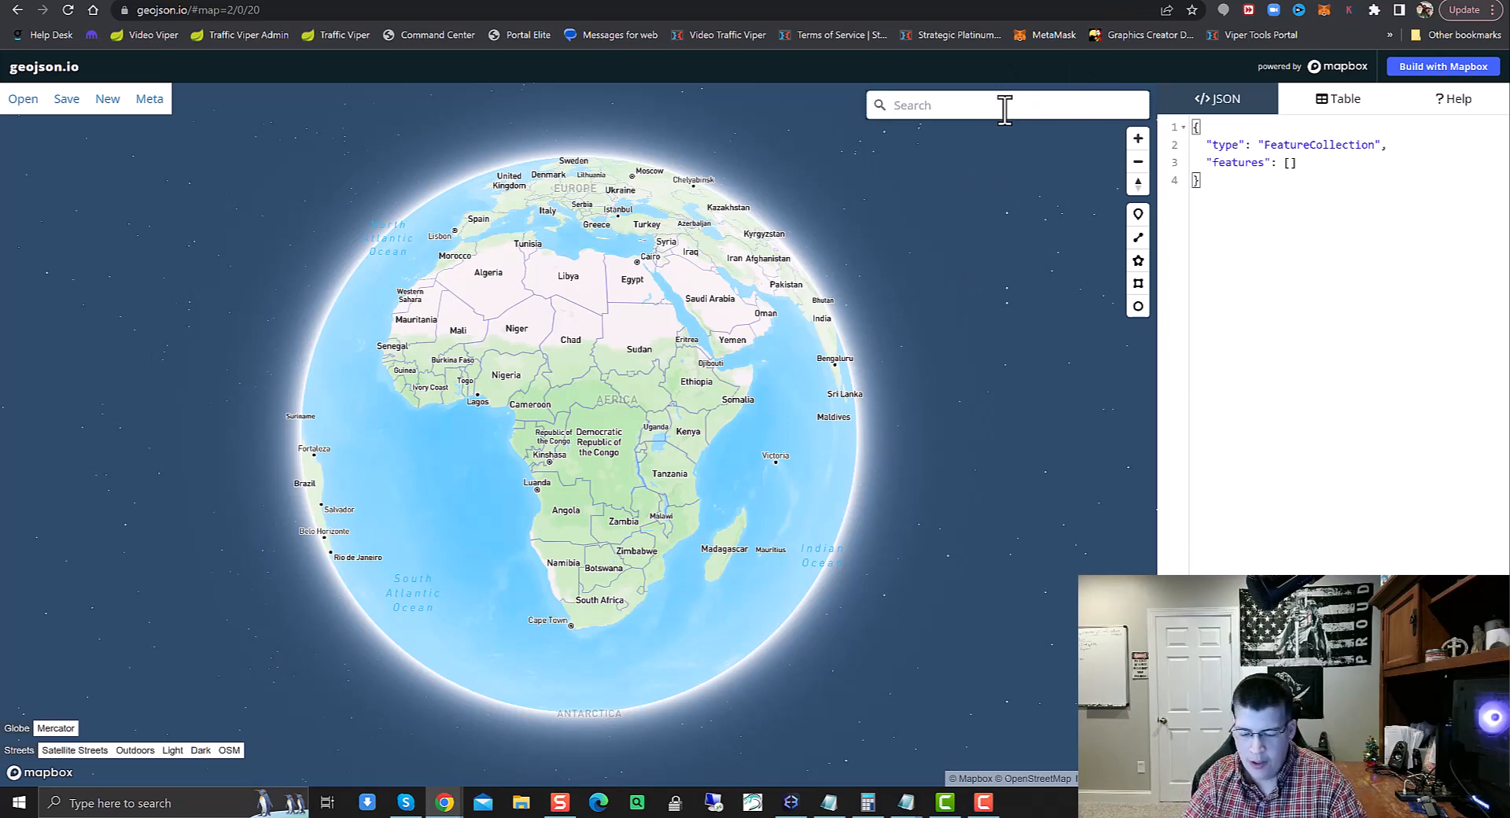
text(war)
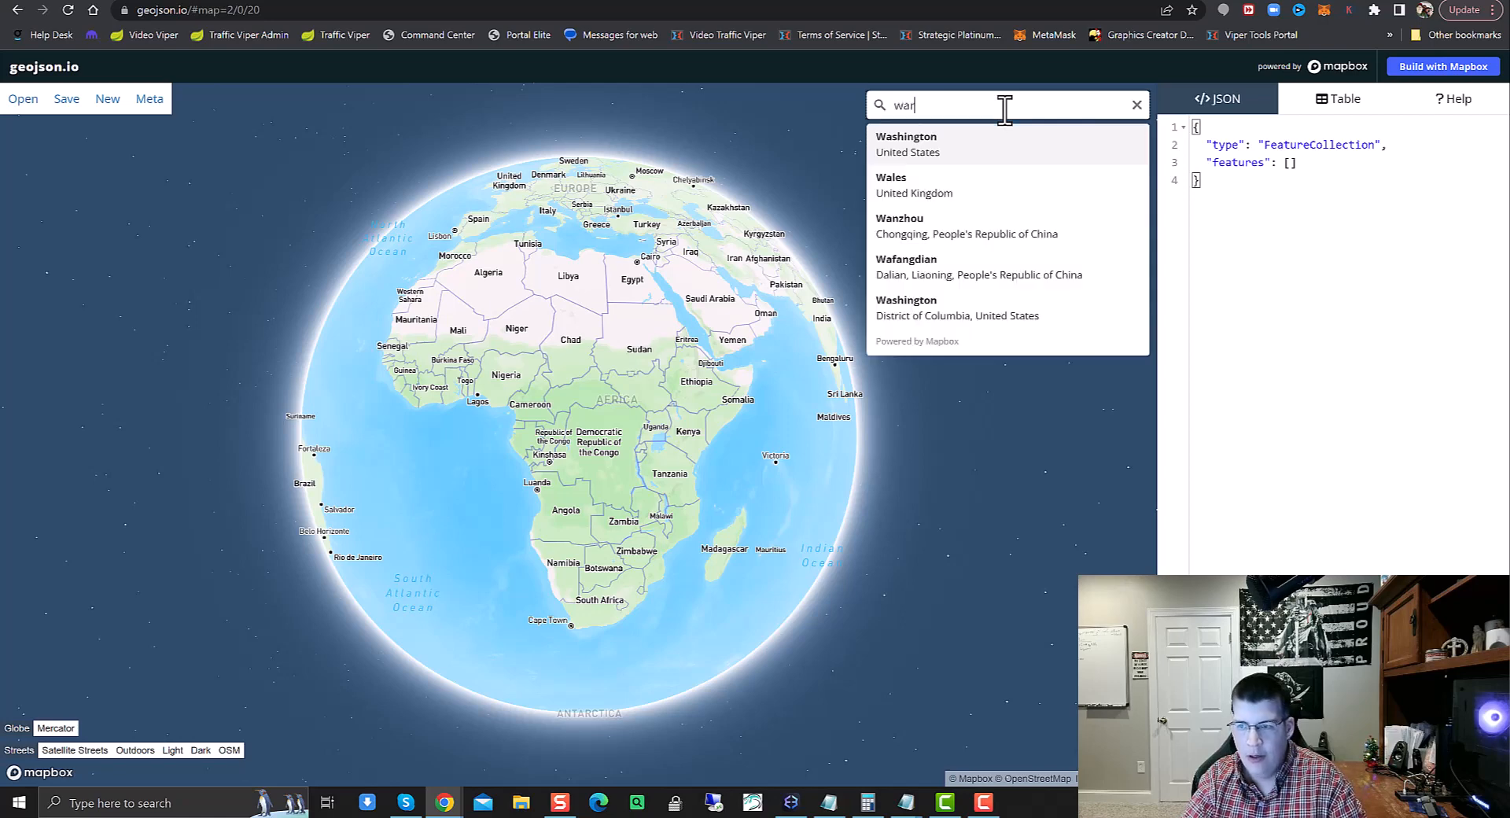
text(renton va)
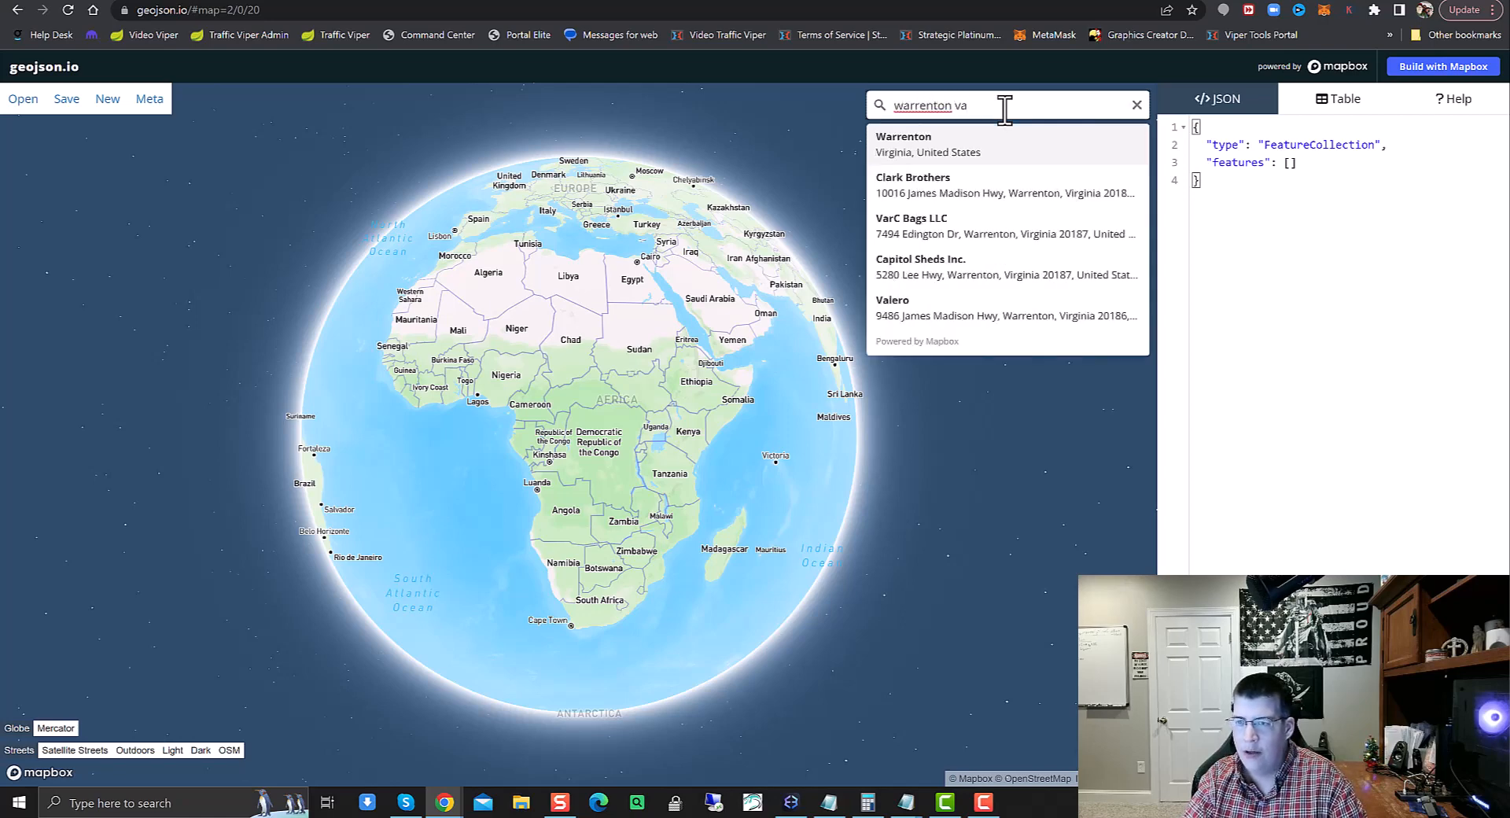
click(950, 149)
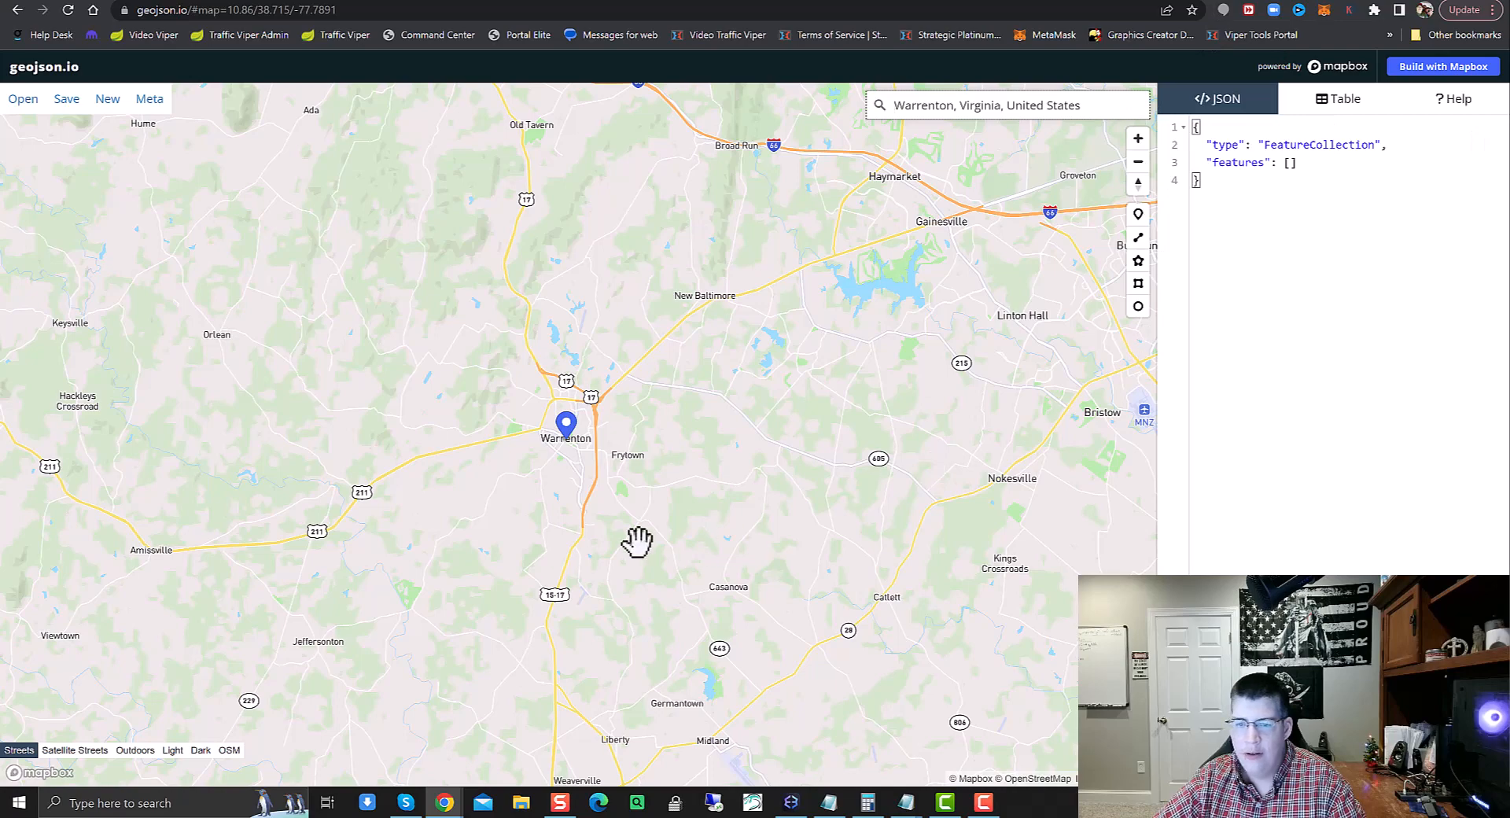
Locate the rectangular building beside Alwington Blvd, south of Warrenton and close to The Home Depot
scroll(582, 460, up, 4)
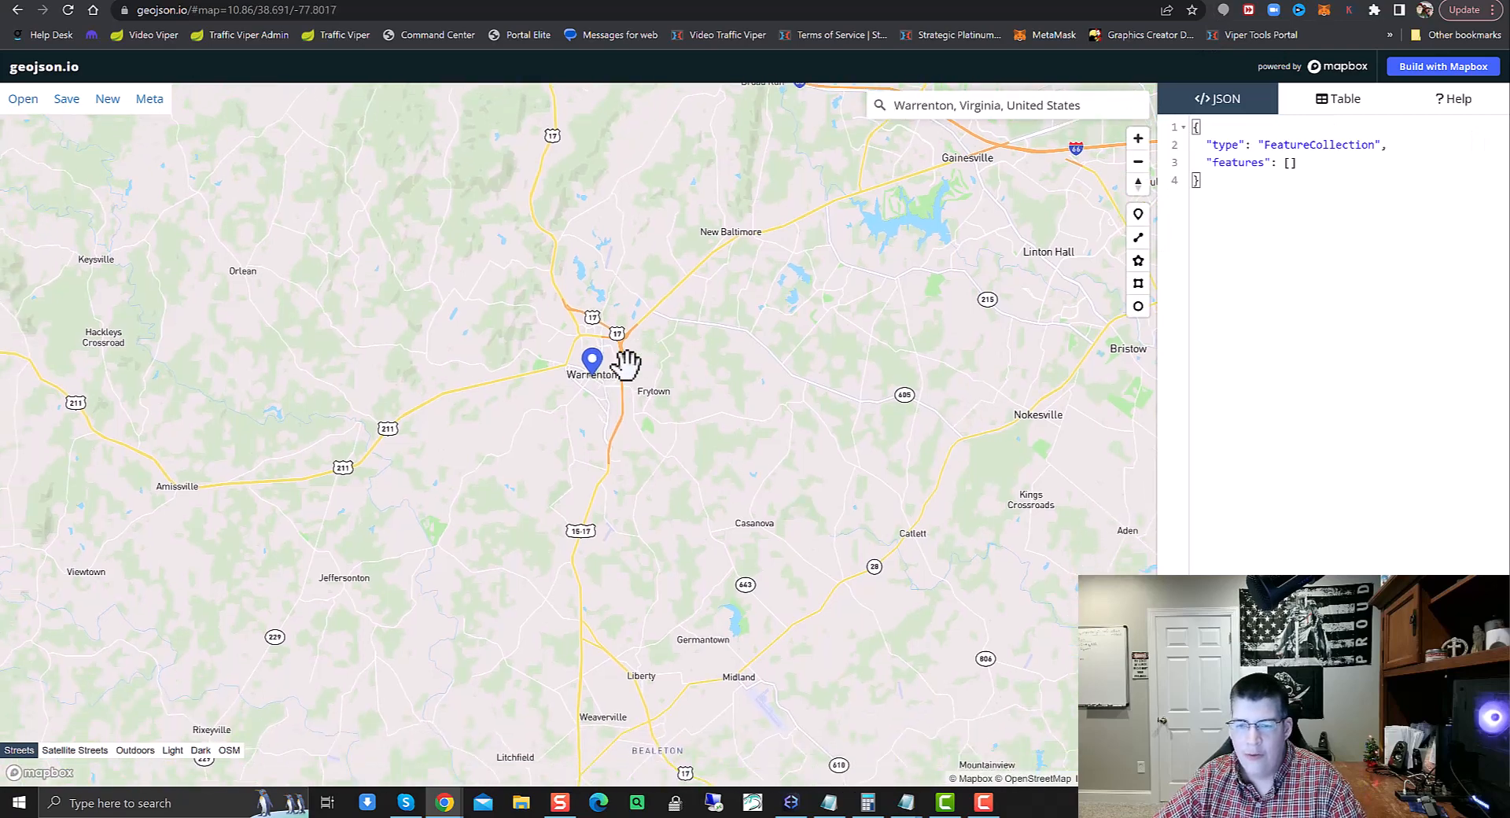
scroll(594, 376, up, 5)
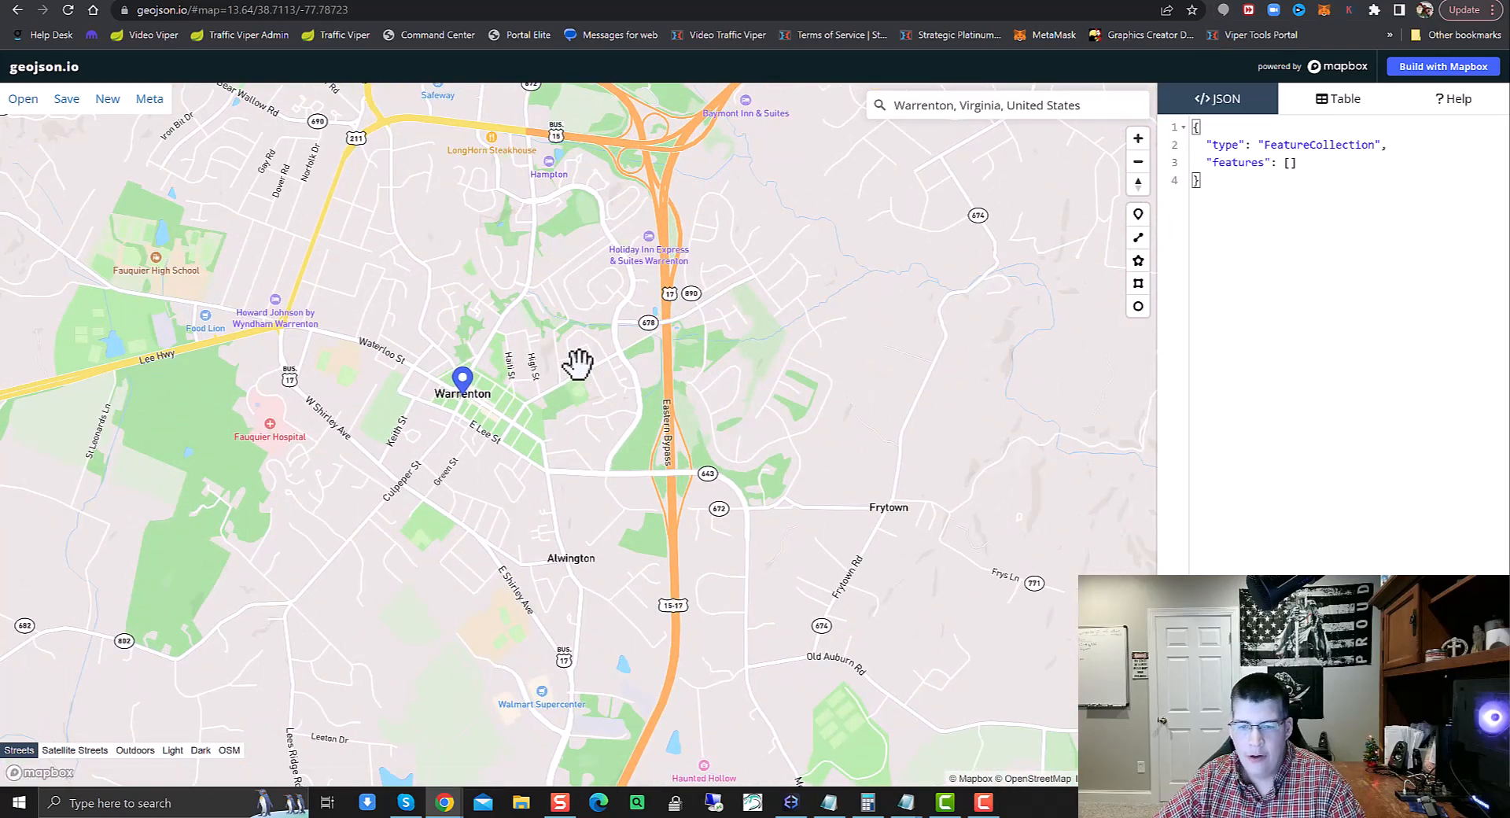
drag(217, 368, 779, 258)
drag(758, 411, 782, 299)
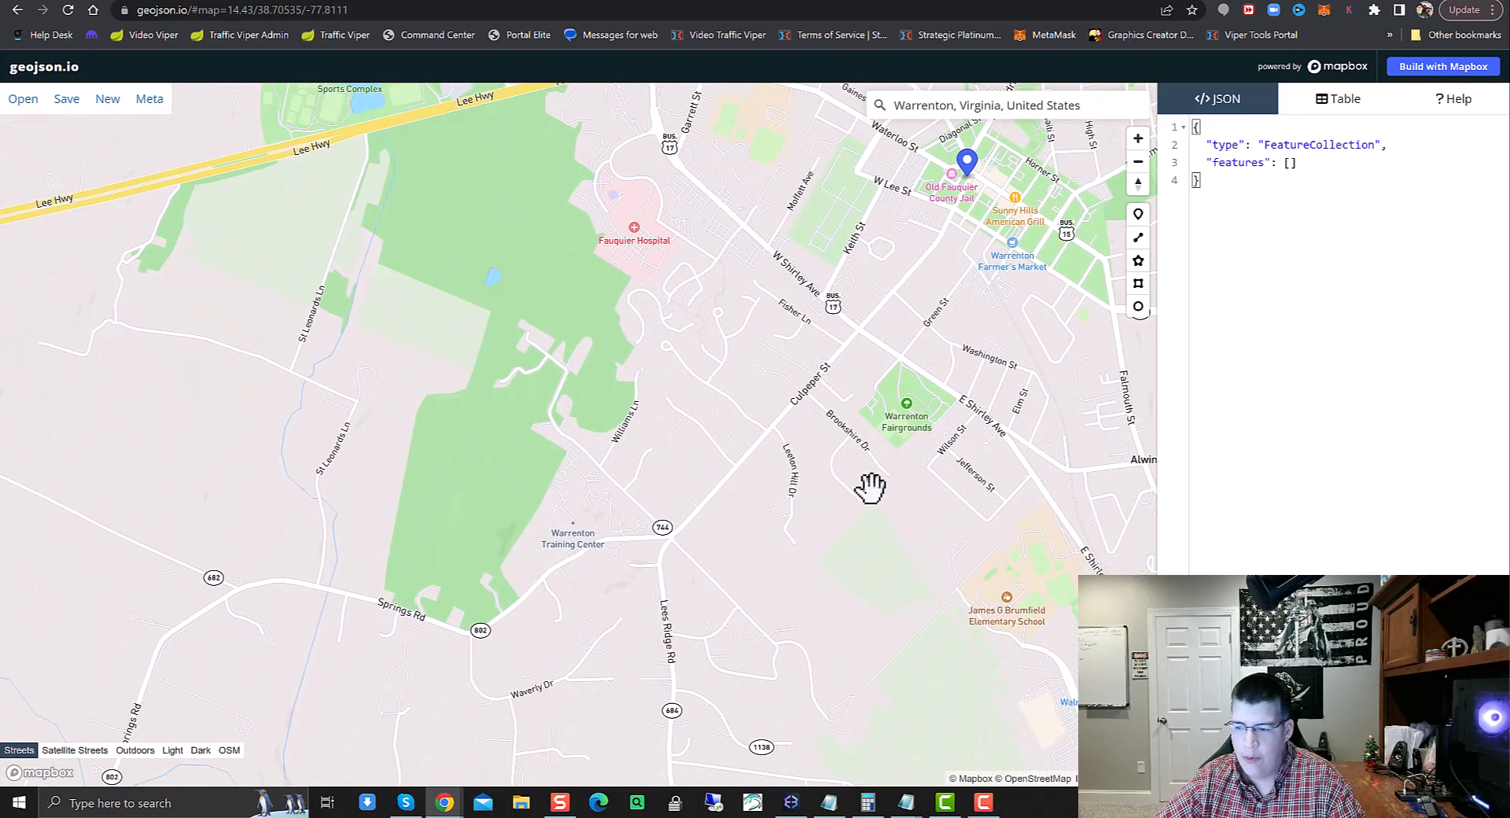
drag(870, 488, 472, 353)
scroll(600, 512, up, 5)
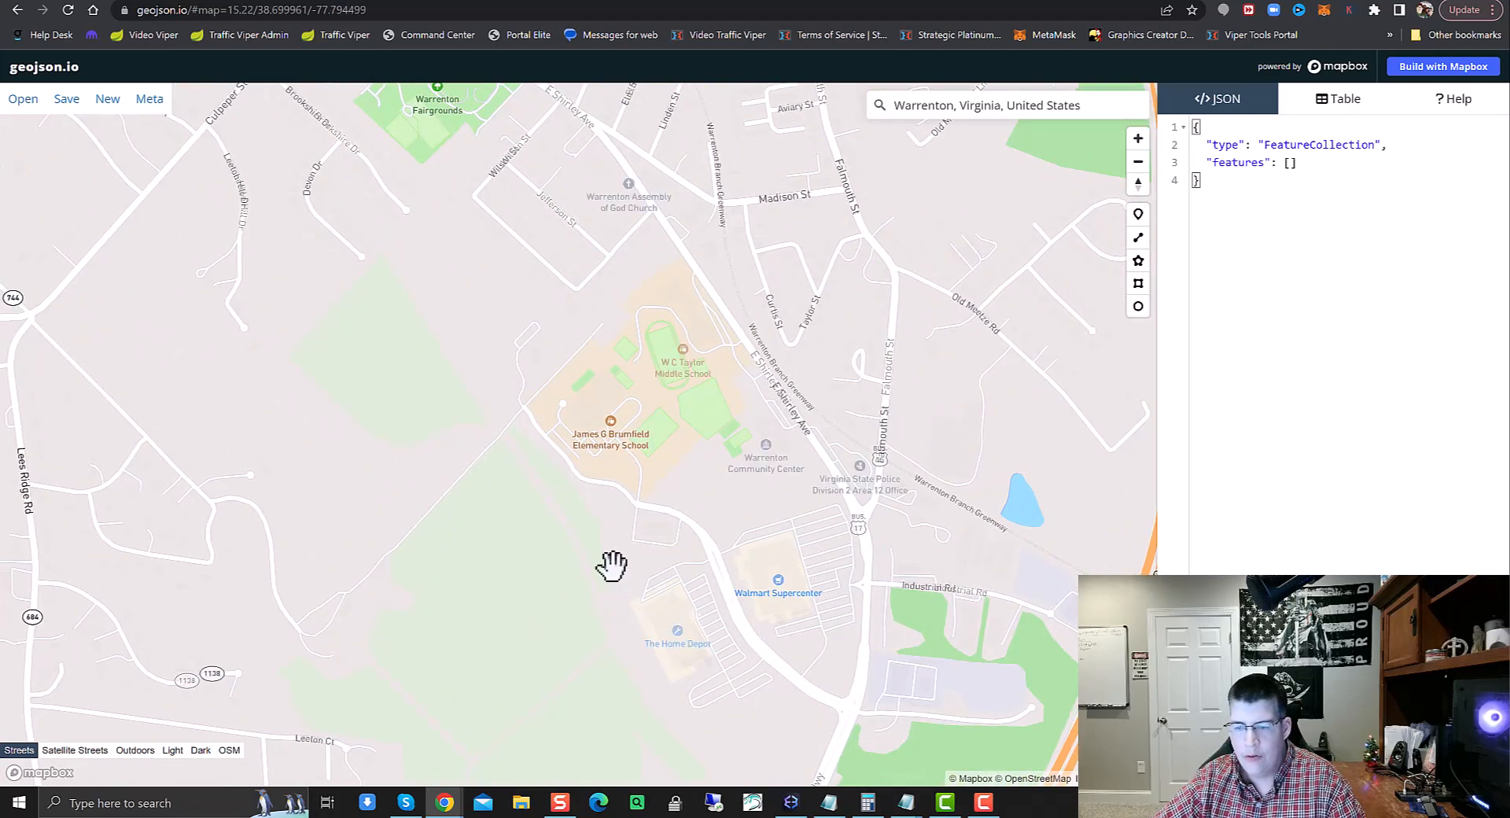
scroll(626, 586, up, 5)
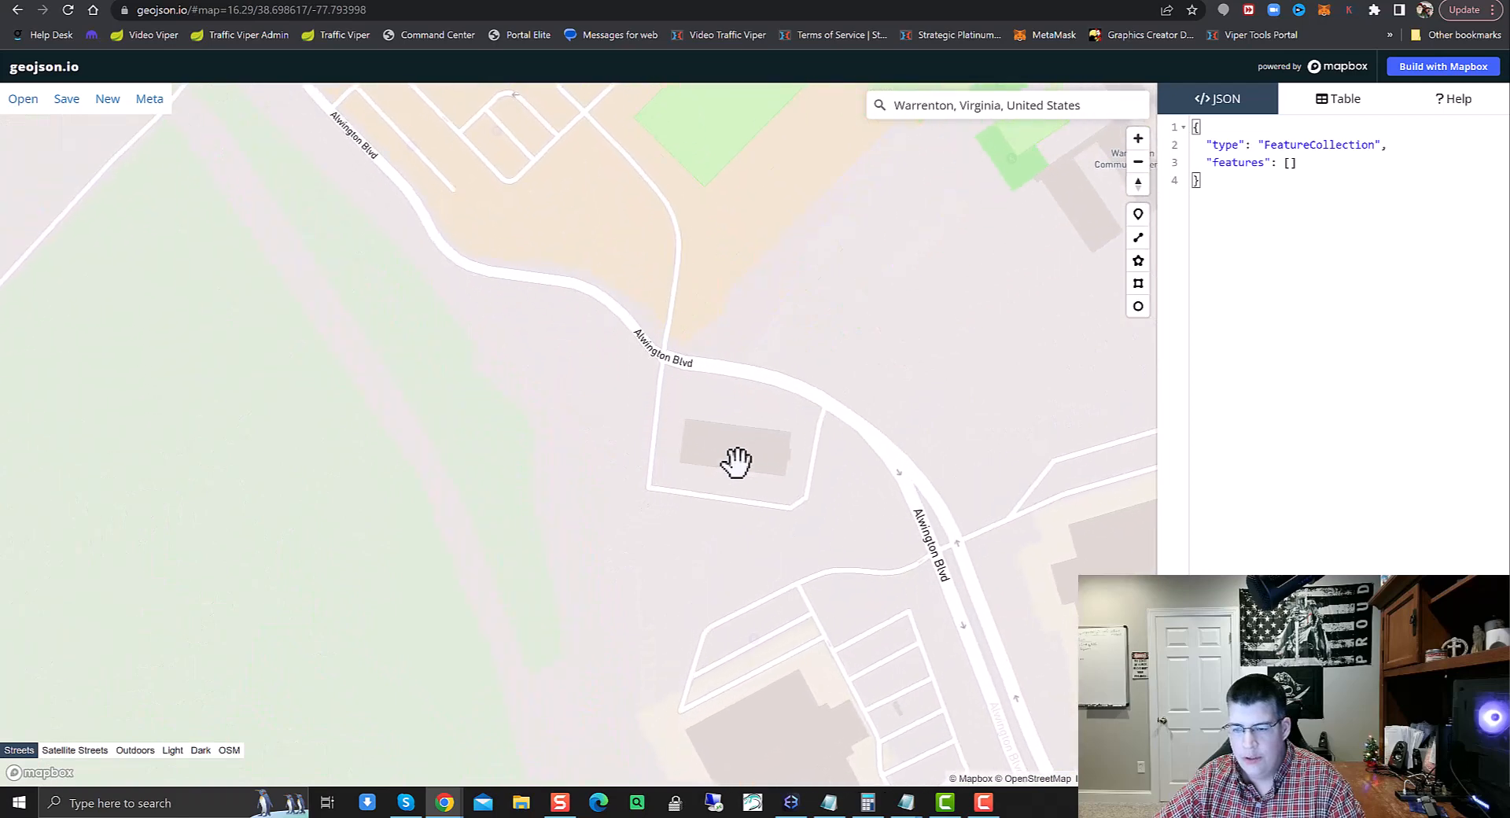
scroll(745, 460, up, 4)
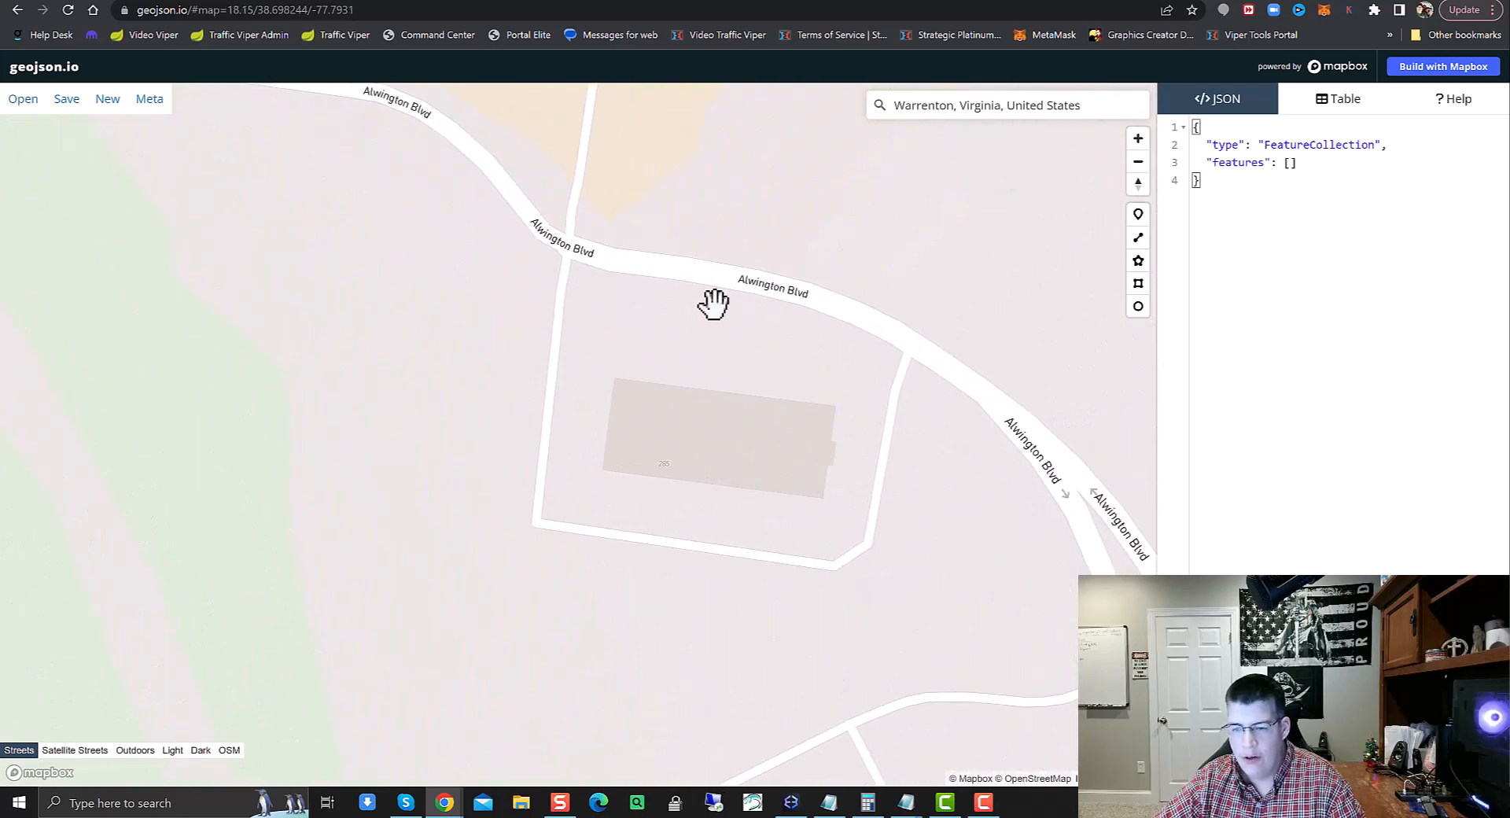
scroll(778, 423, up, 3)
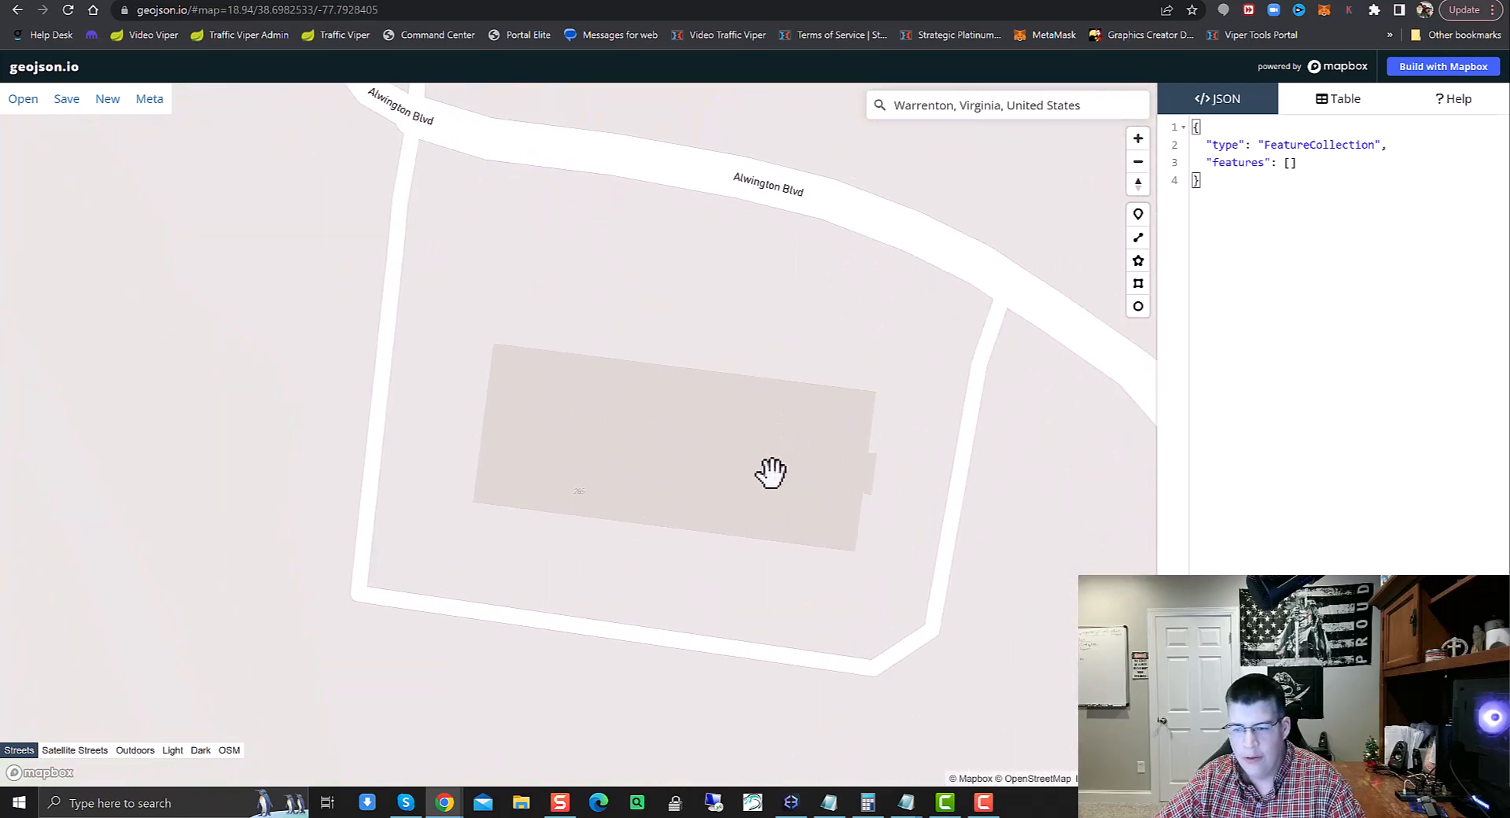
scroll(770, 472, down, 5)
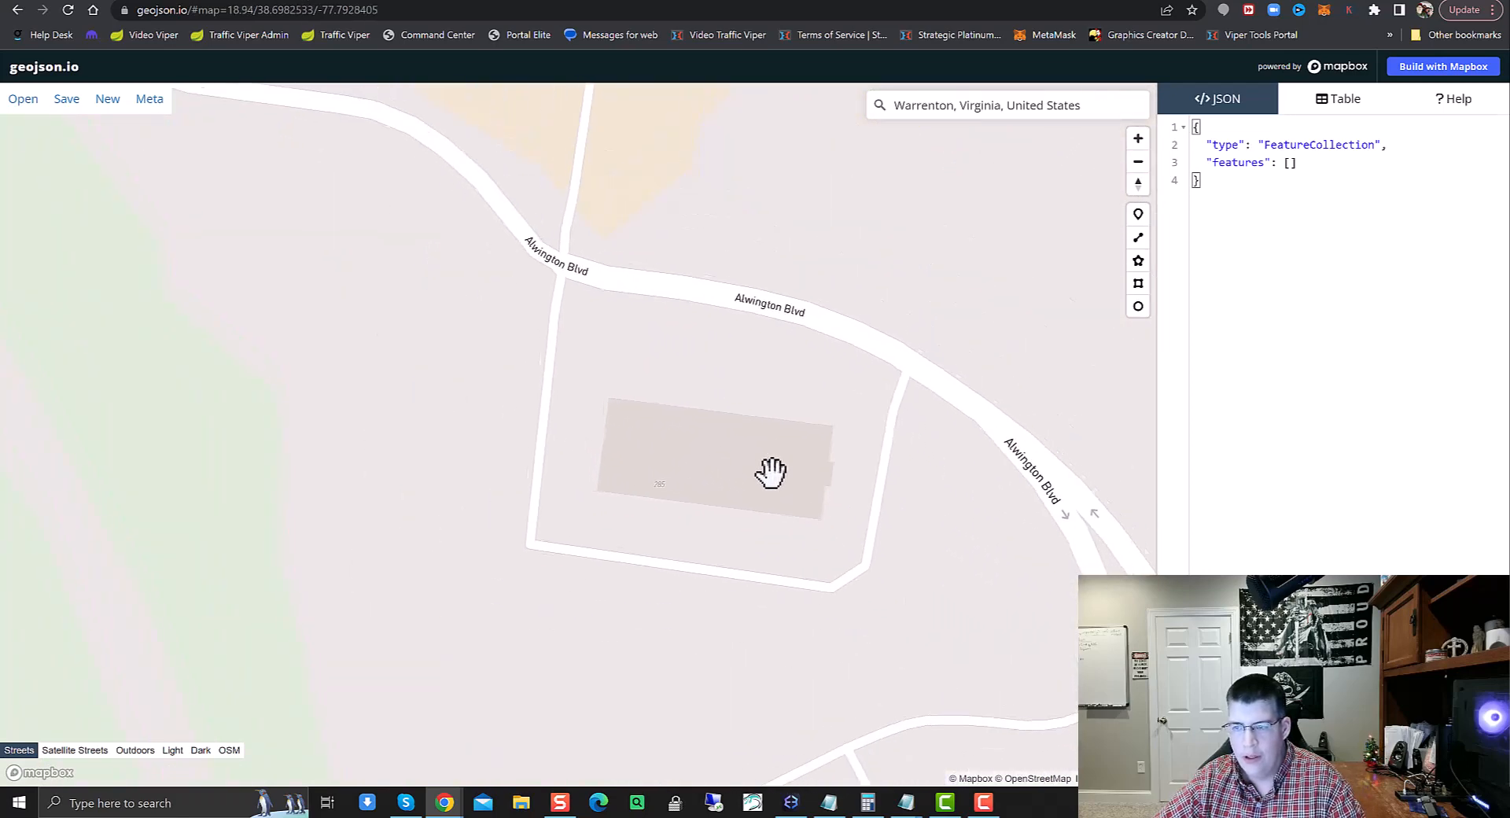
Display the map as Satellite Streets and examine the Alwington Blvd building and its surroundings
click(66, 752)
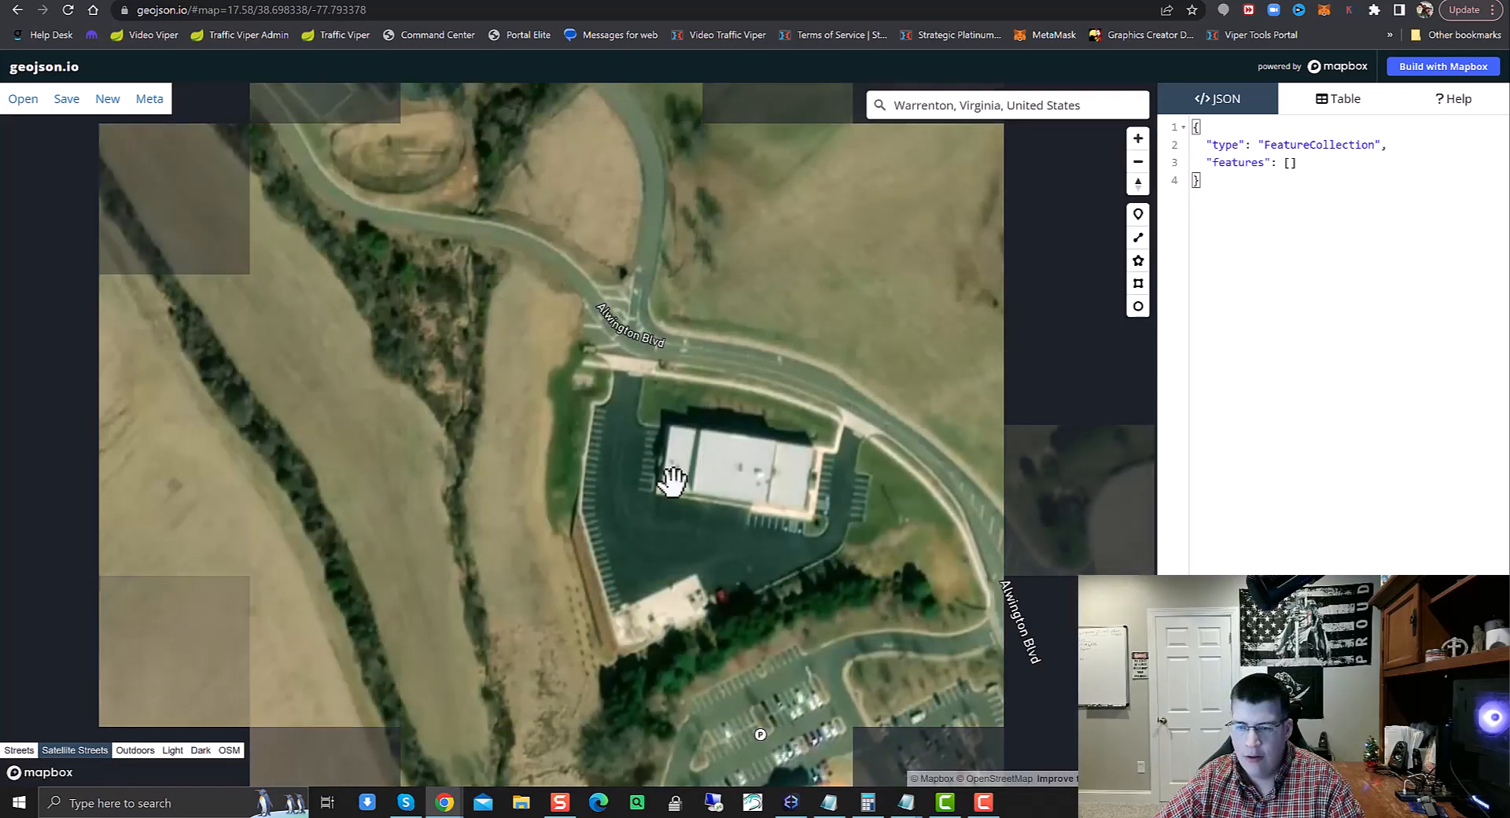
scroll(673, 479, down, 3)
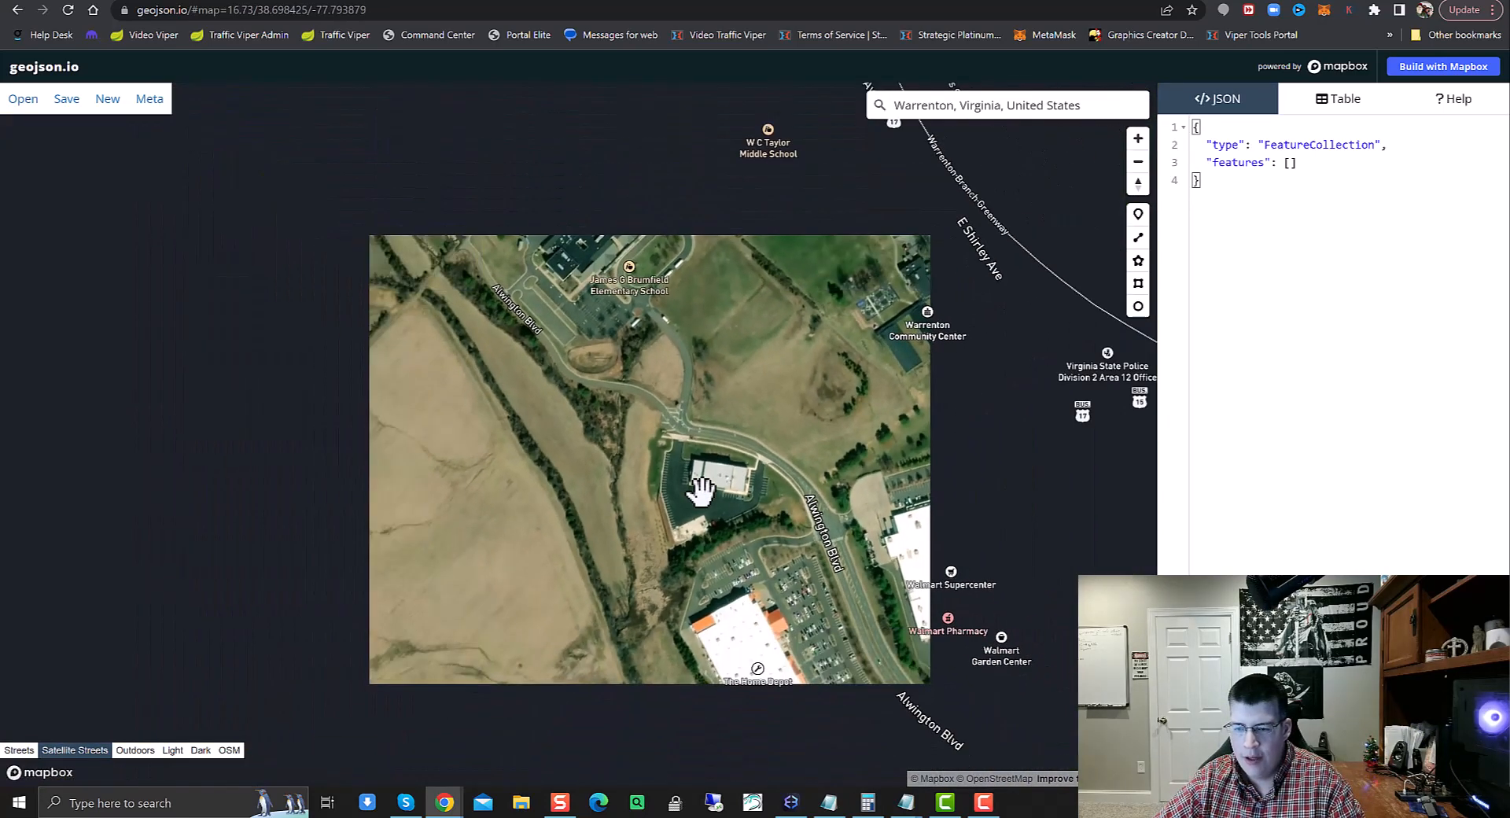
scroll(699, 489, down, 2)
drag(708, 479, 618, 435)
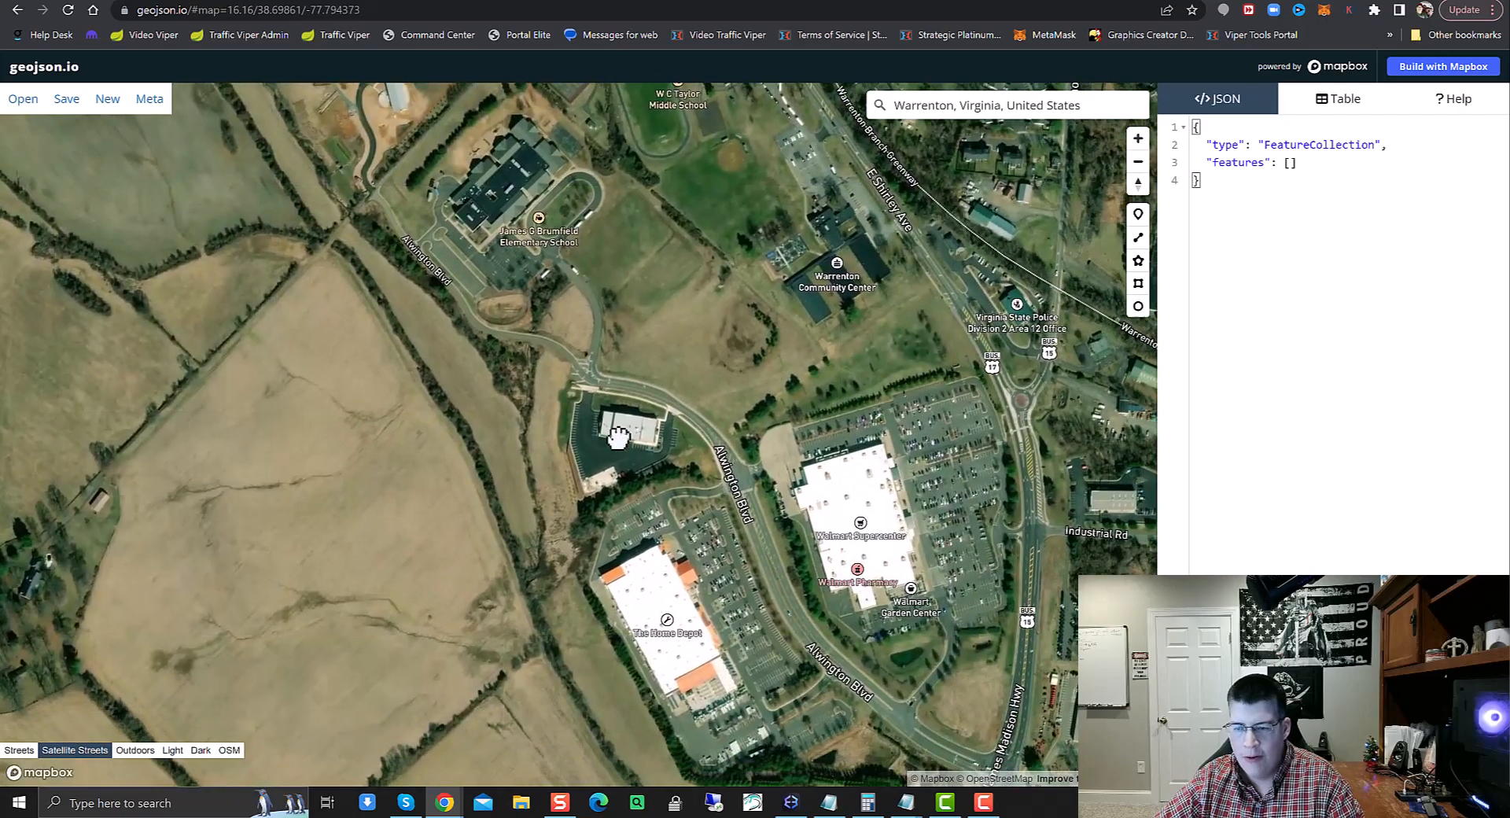
scroll(631, 414, down, 4)
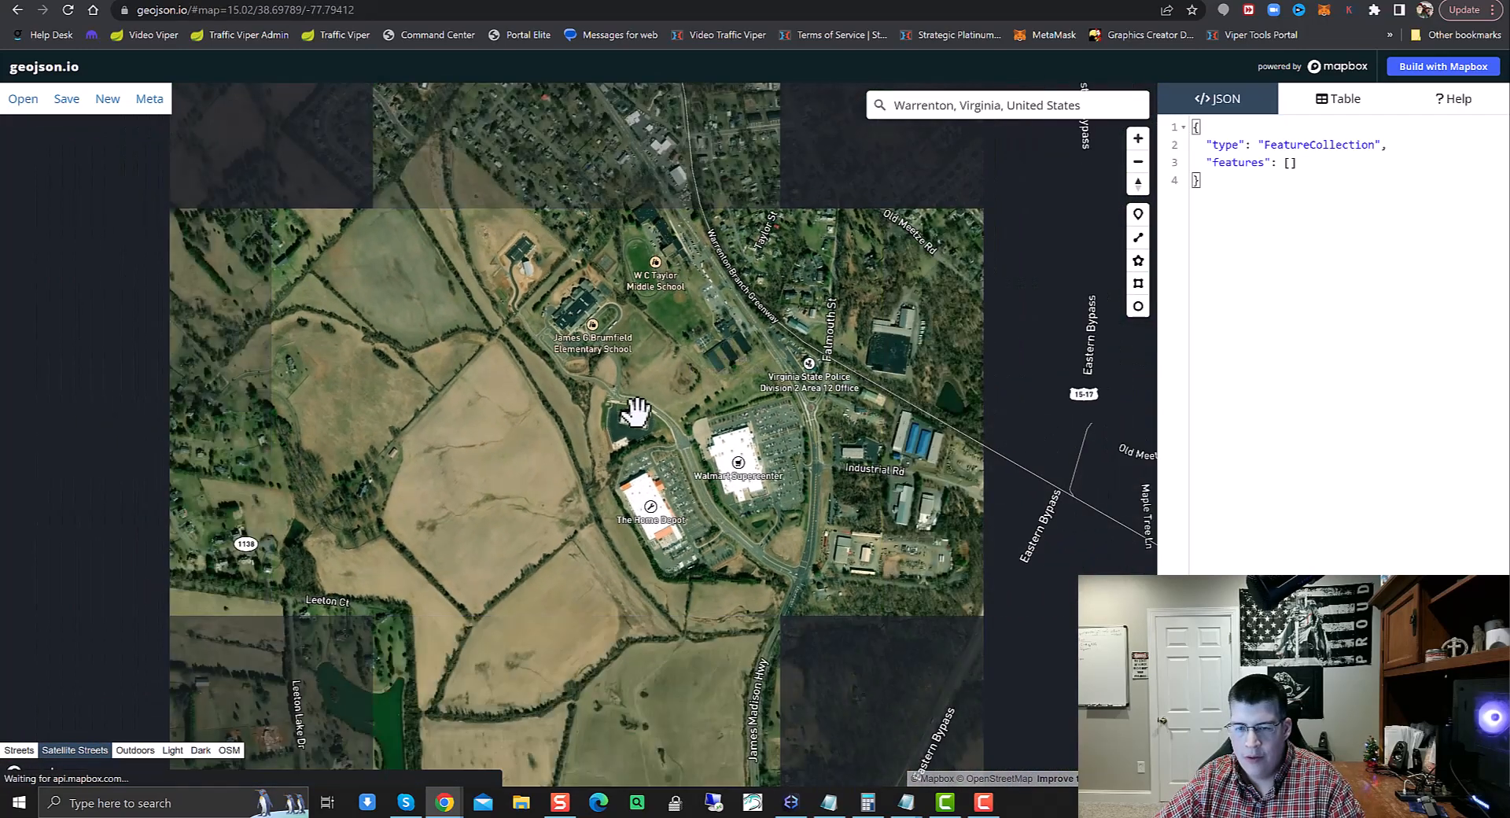
scroll(633, 412, down, 2)
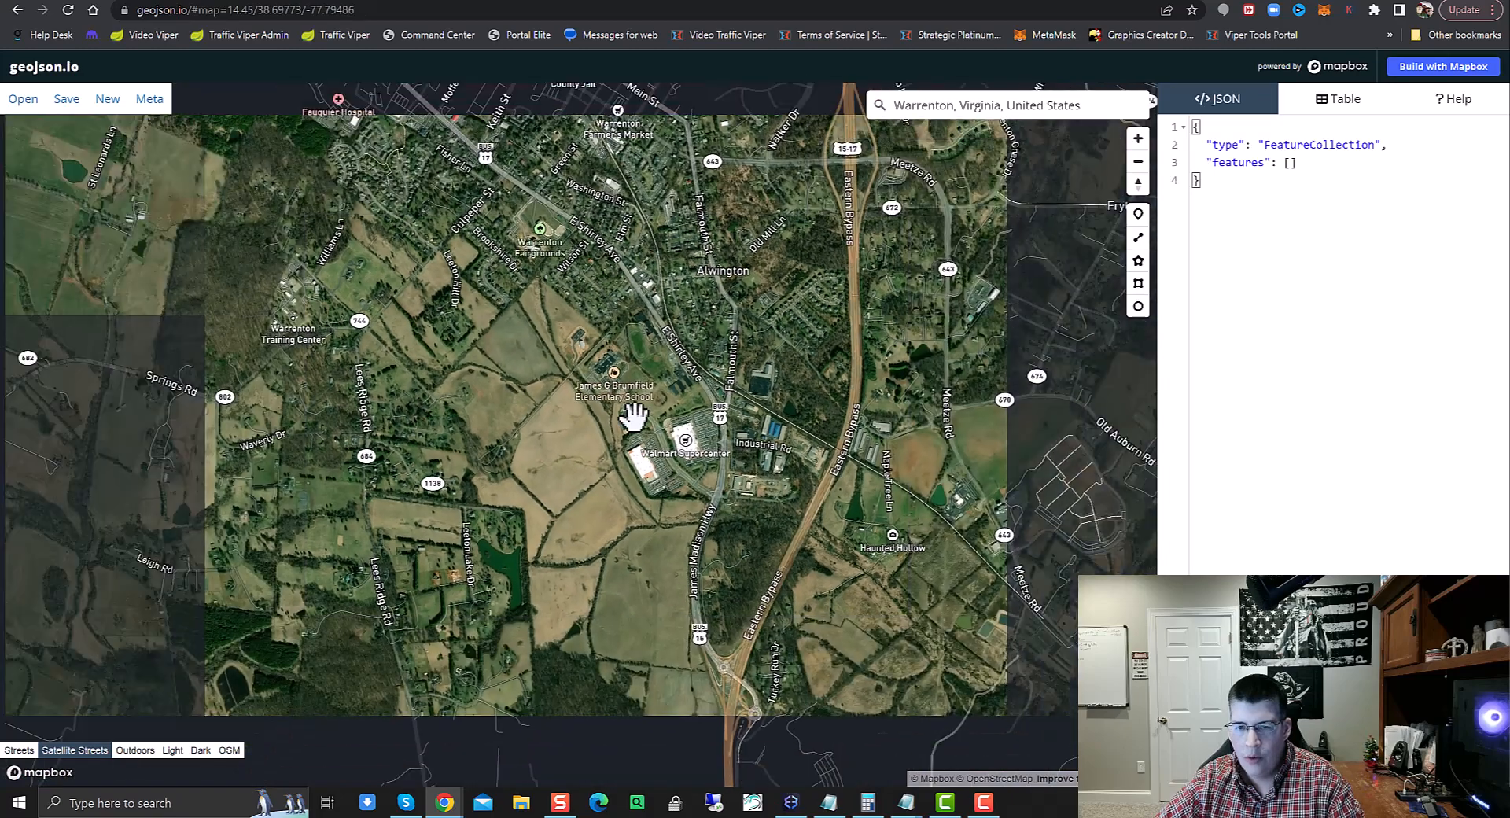
scroll(634, 415, down, 4)
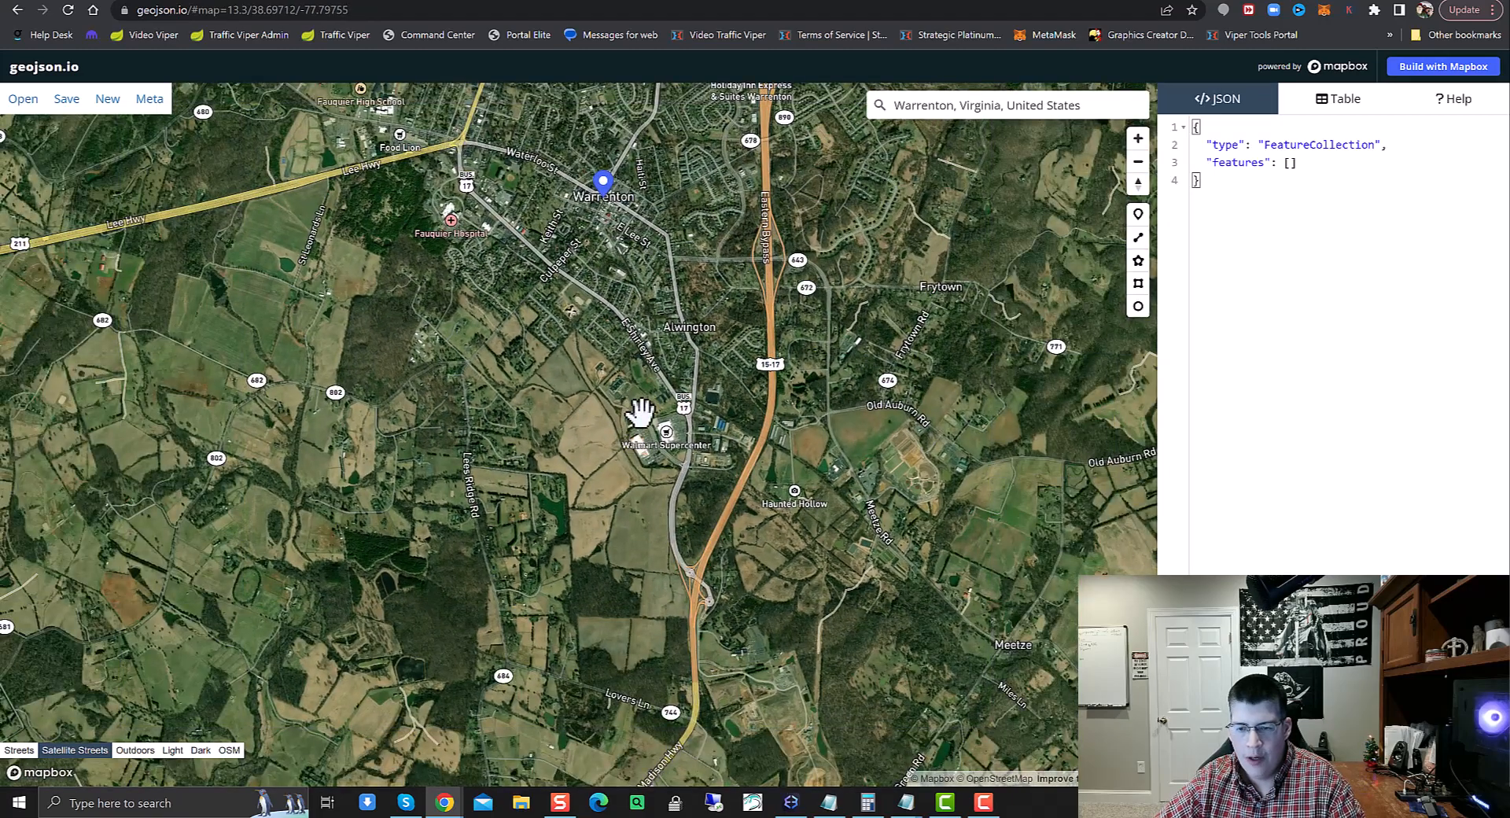
scroll(641, 411, up, 10)
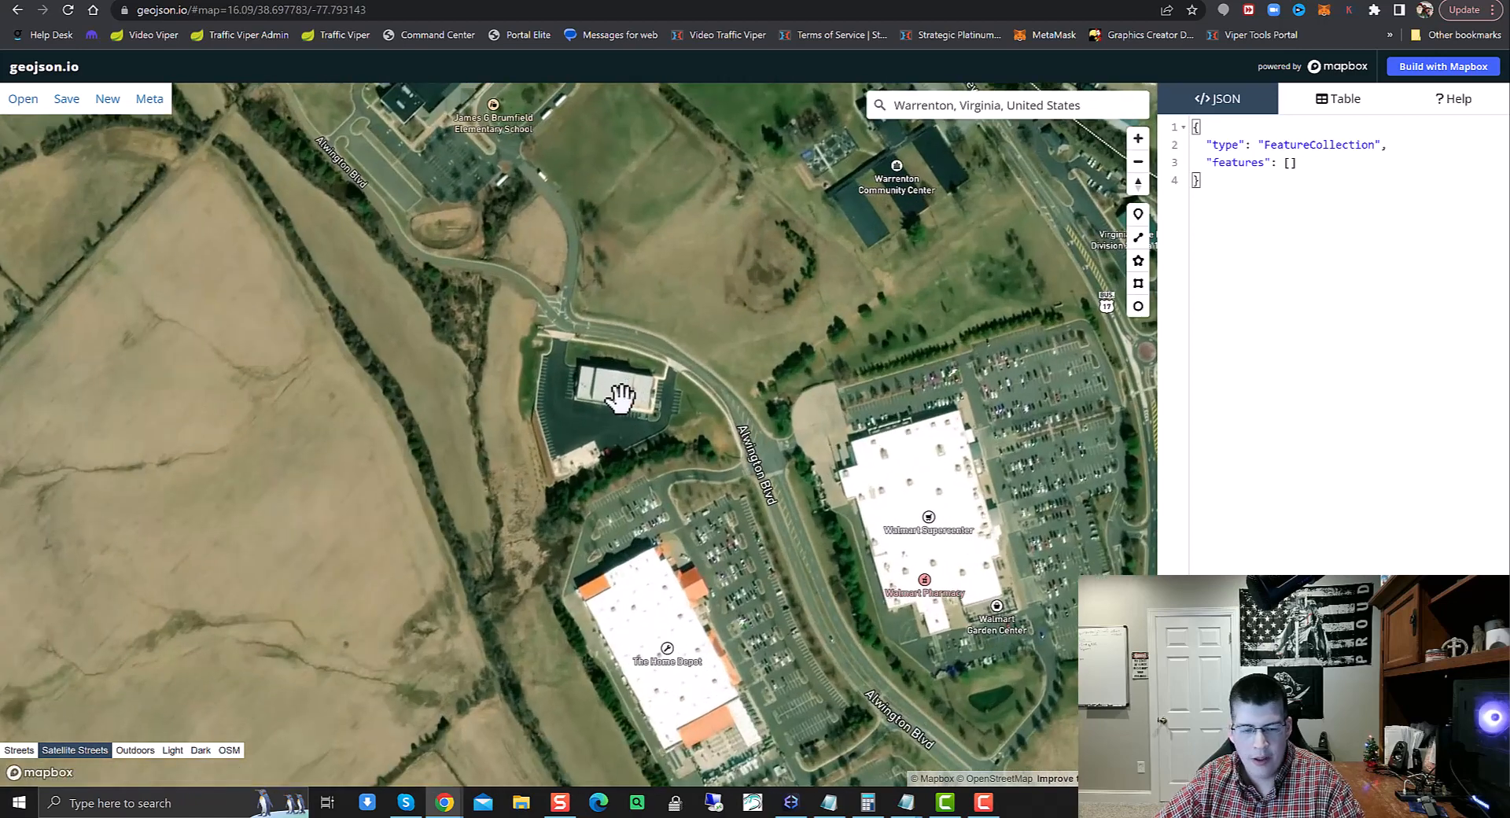
Place a point marker on the building beside Alwington Blvd and return the map to the Streets style
click(1137, 214)
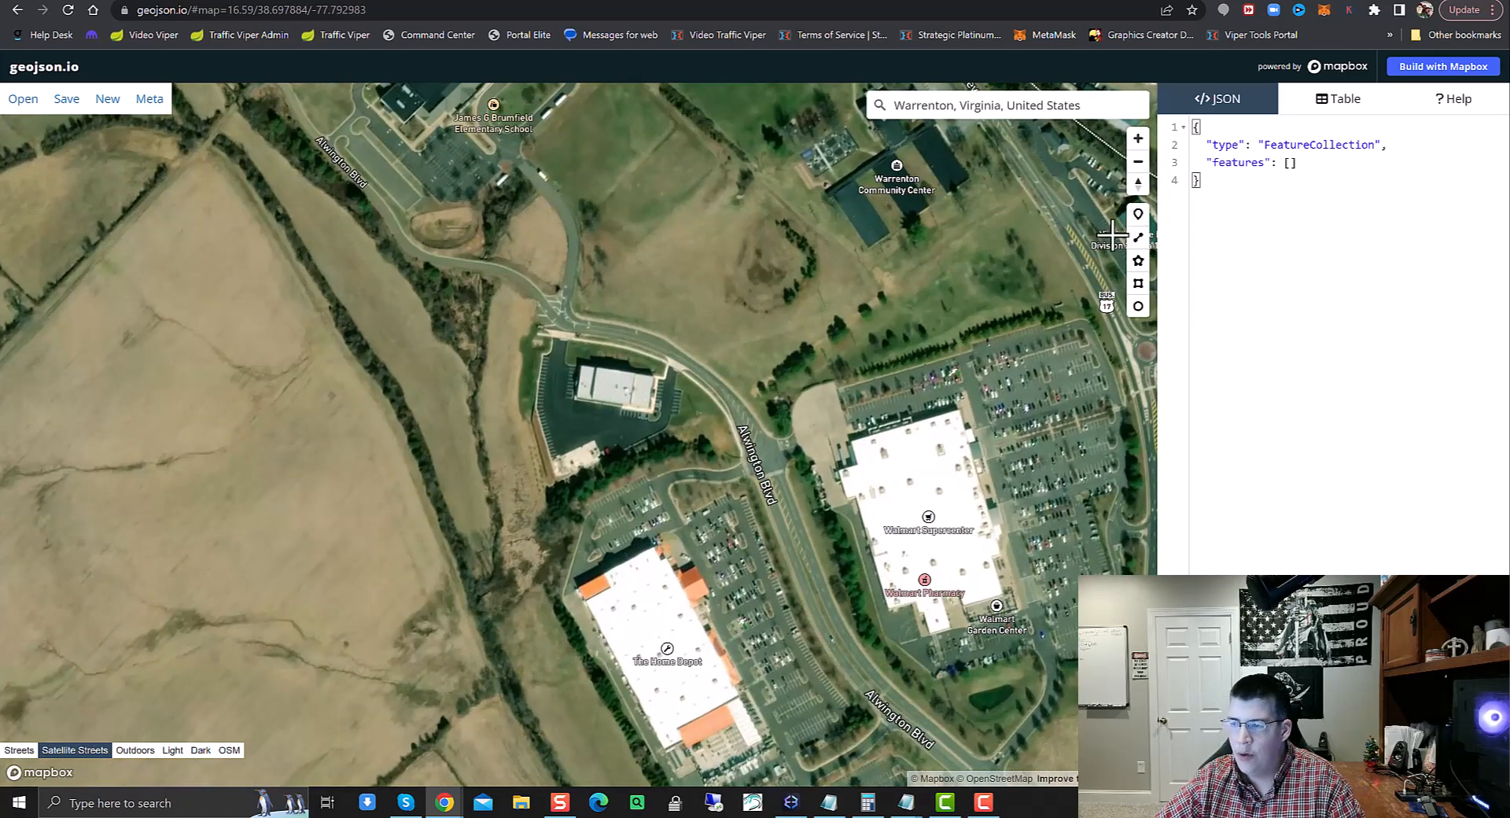
click(611, 390)
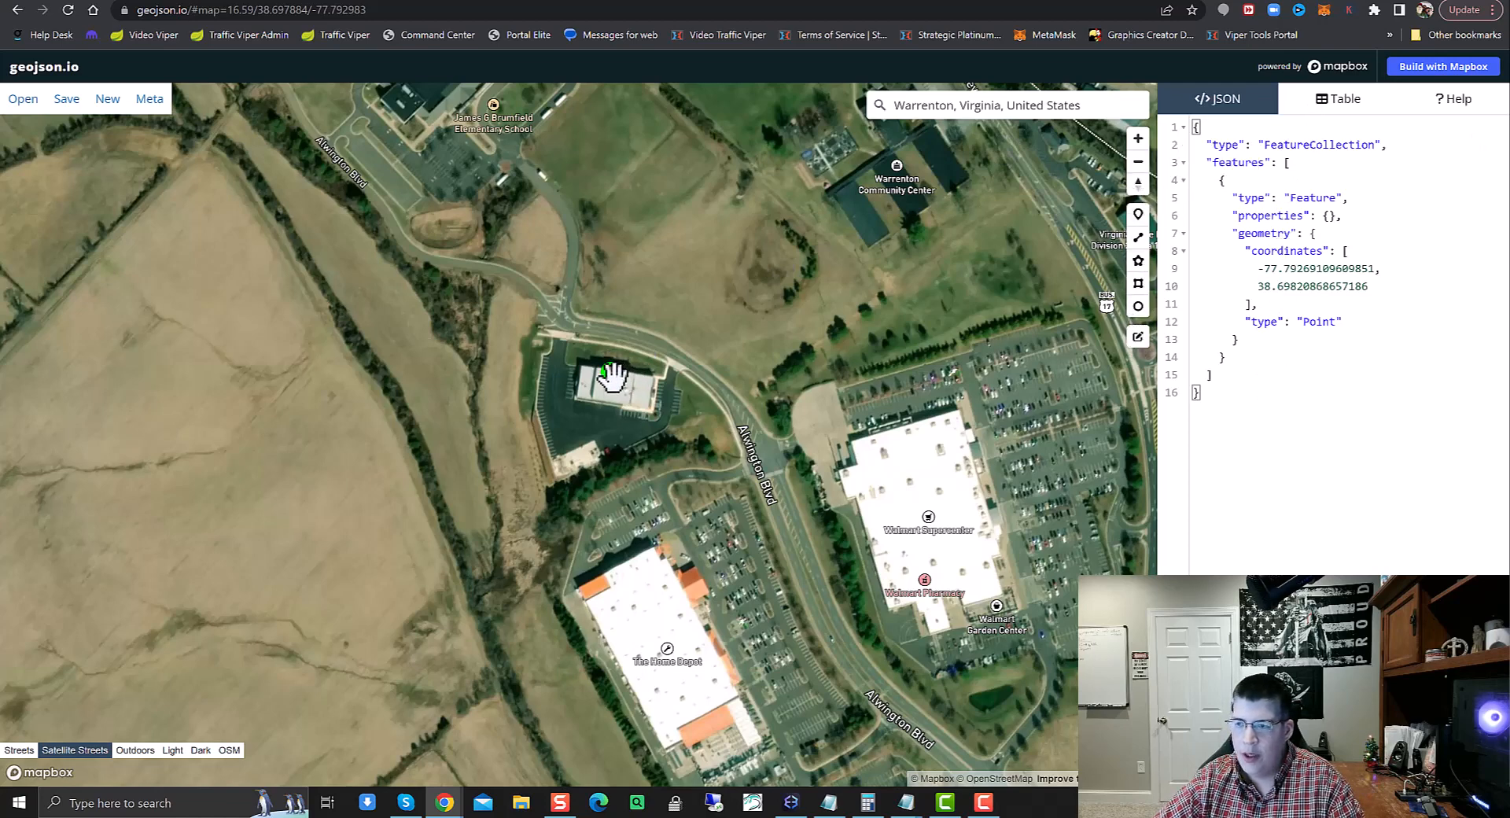
scroll(653, 373, down, 5)
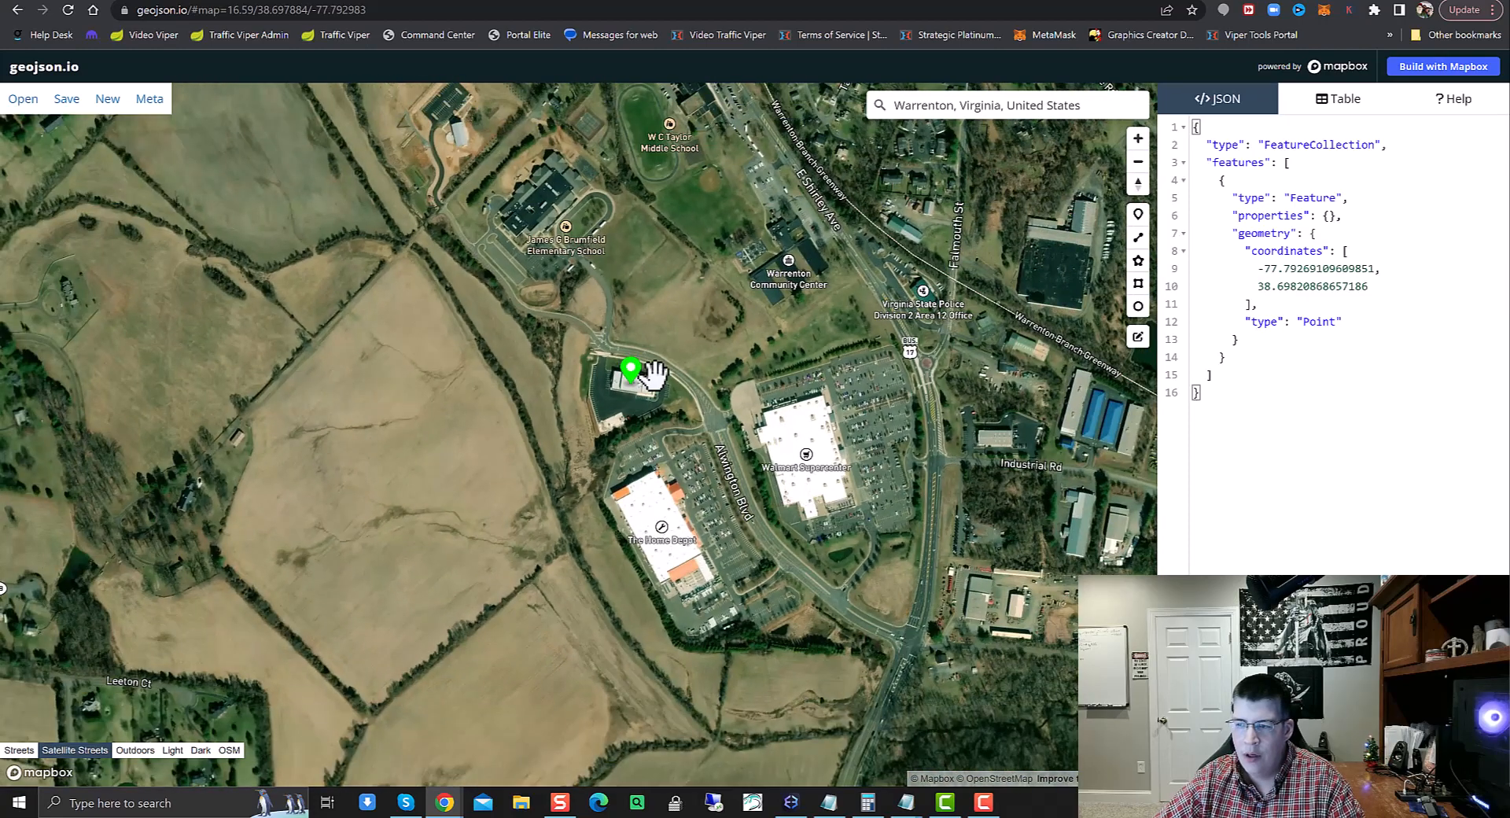
scroll(653, 373, down, 10)
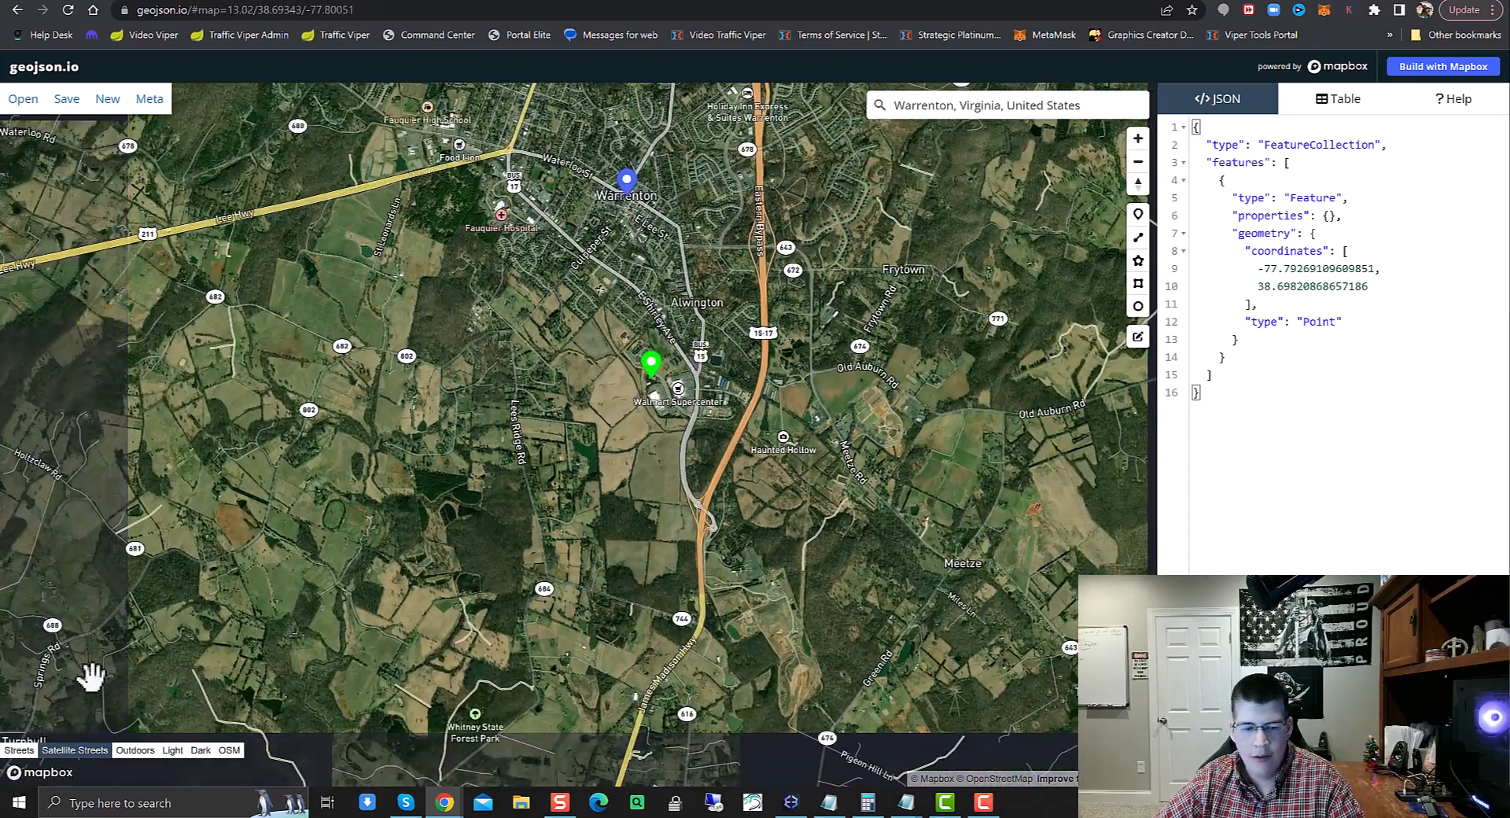
click(19, 749)
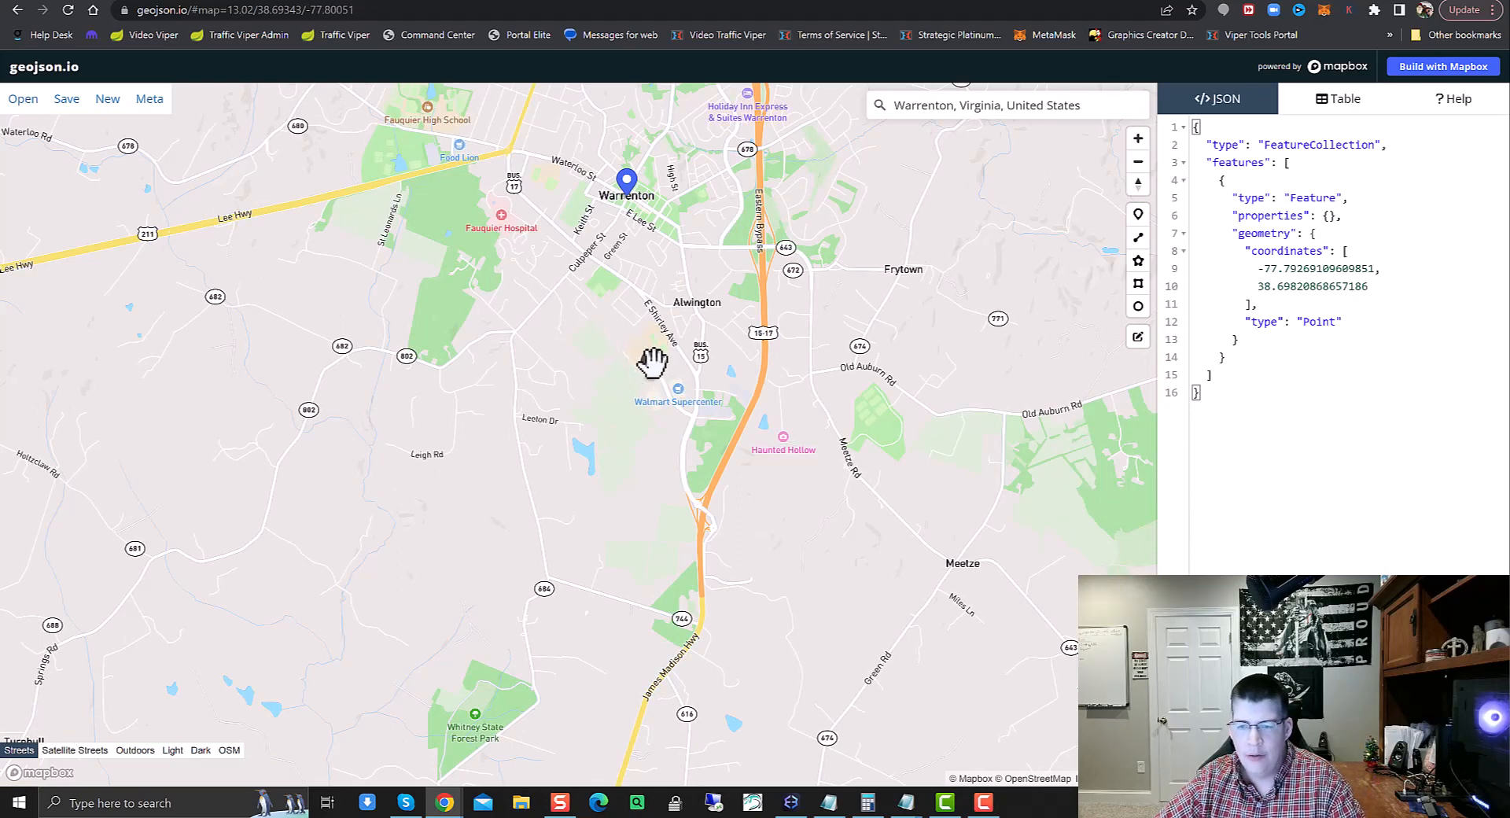
Give the new marker a property named HVAC with the value Appleton Campbell
click(652, 364)
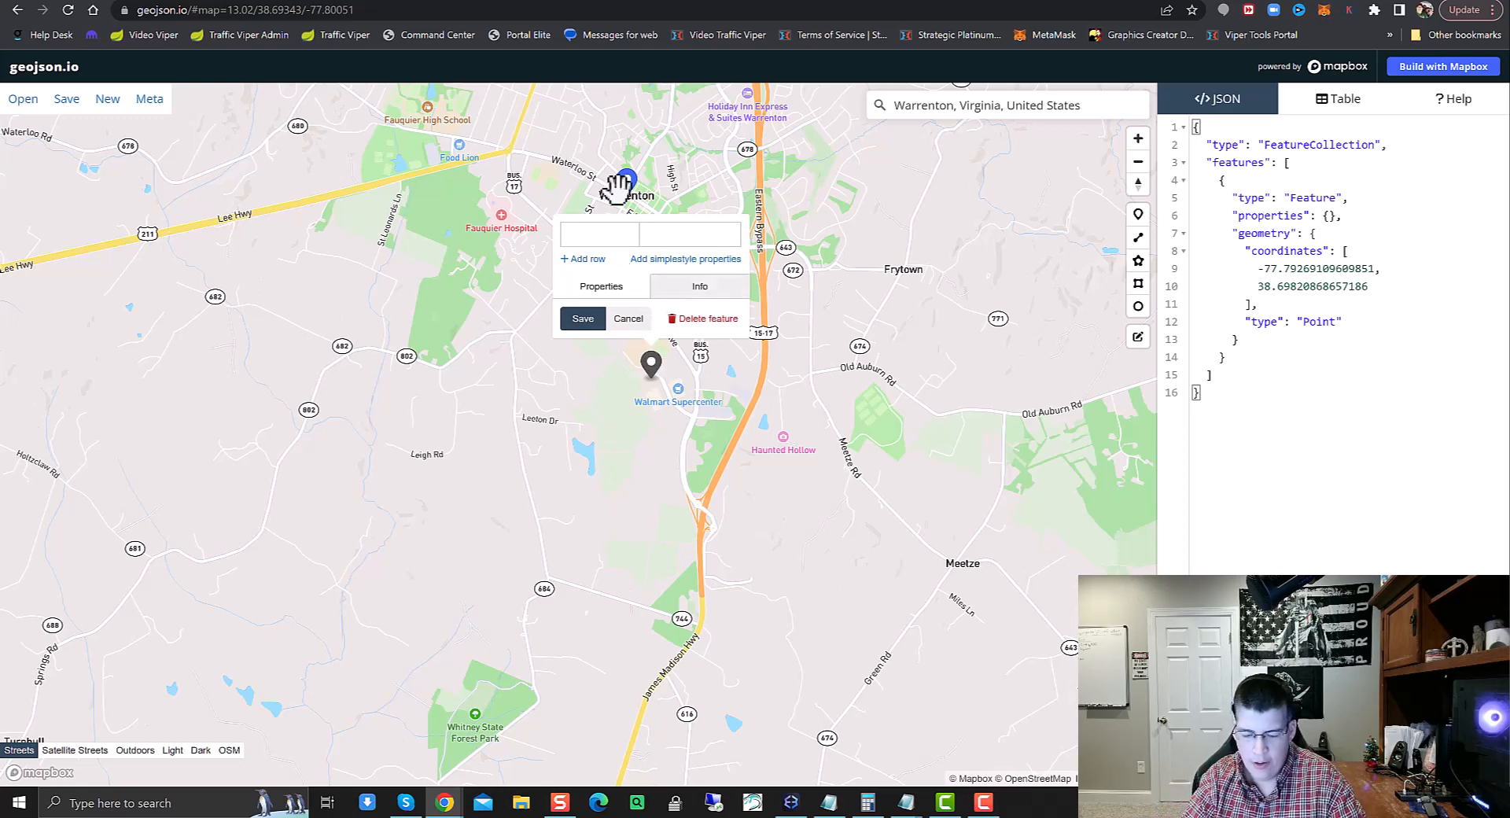
text(HVAC)
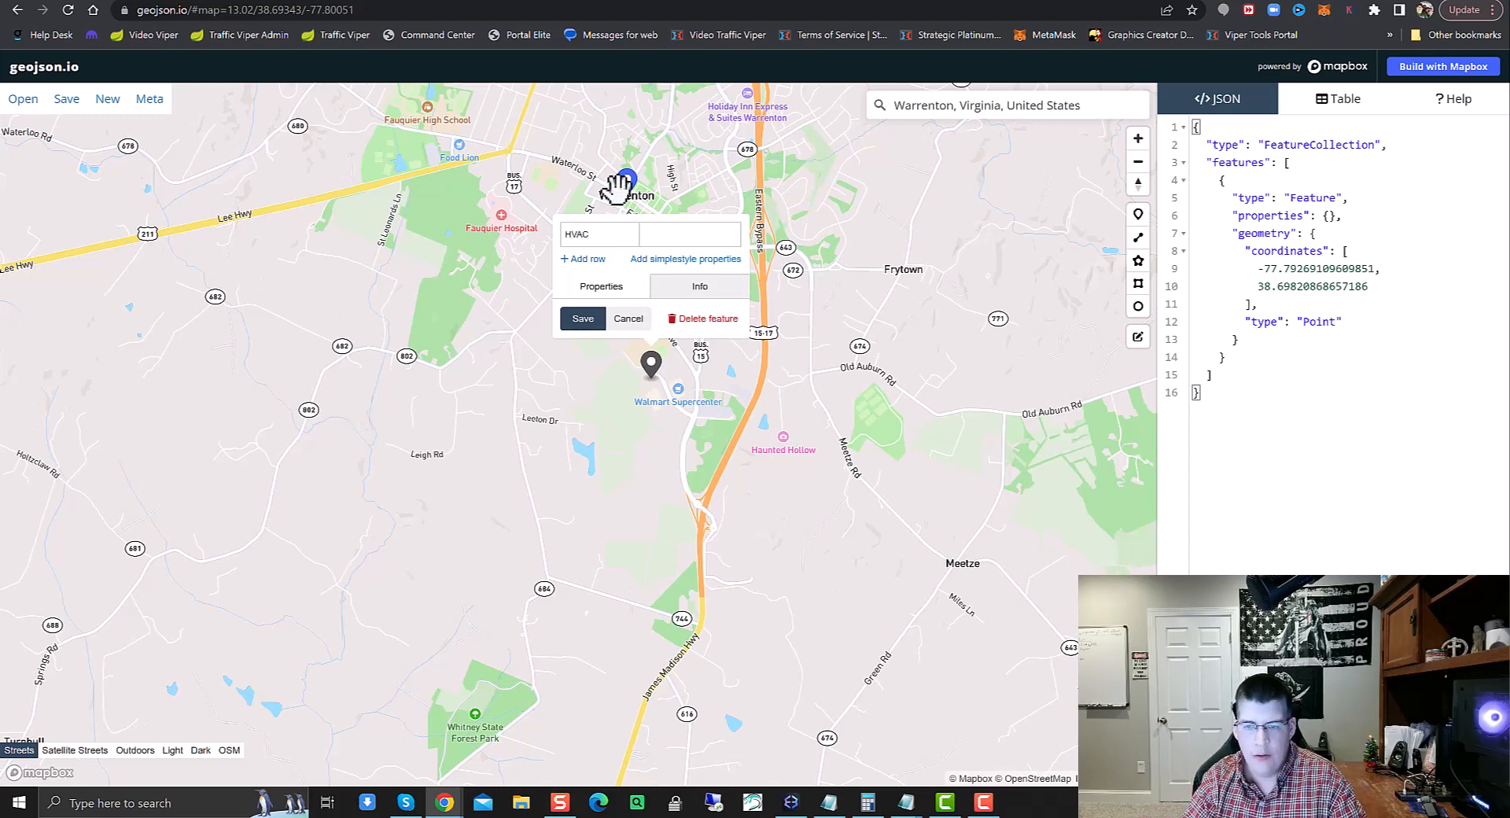
key(BackSpace)
text(C)
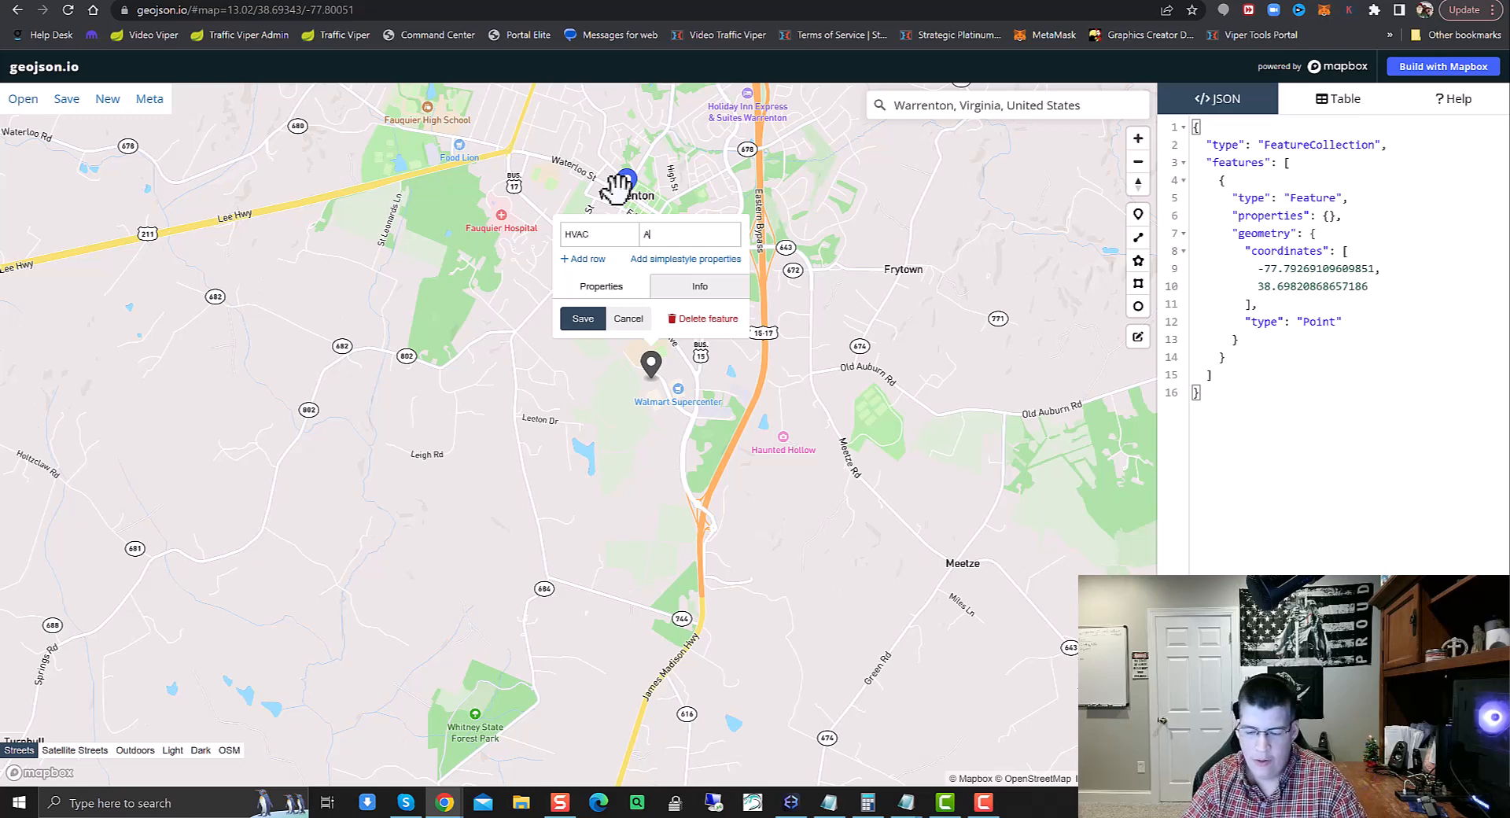
text(Appleton Camp)
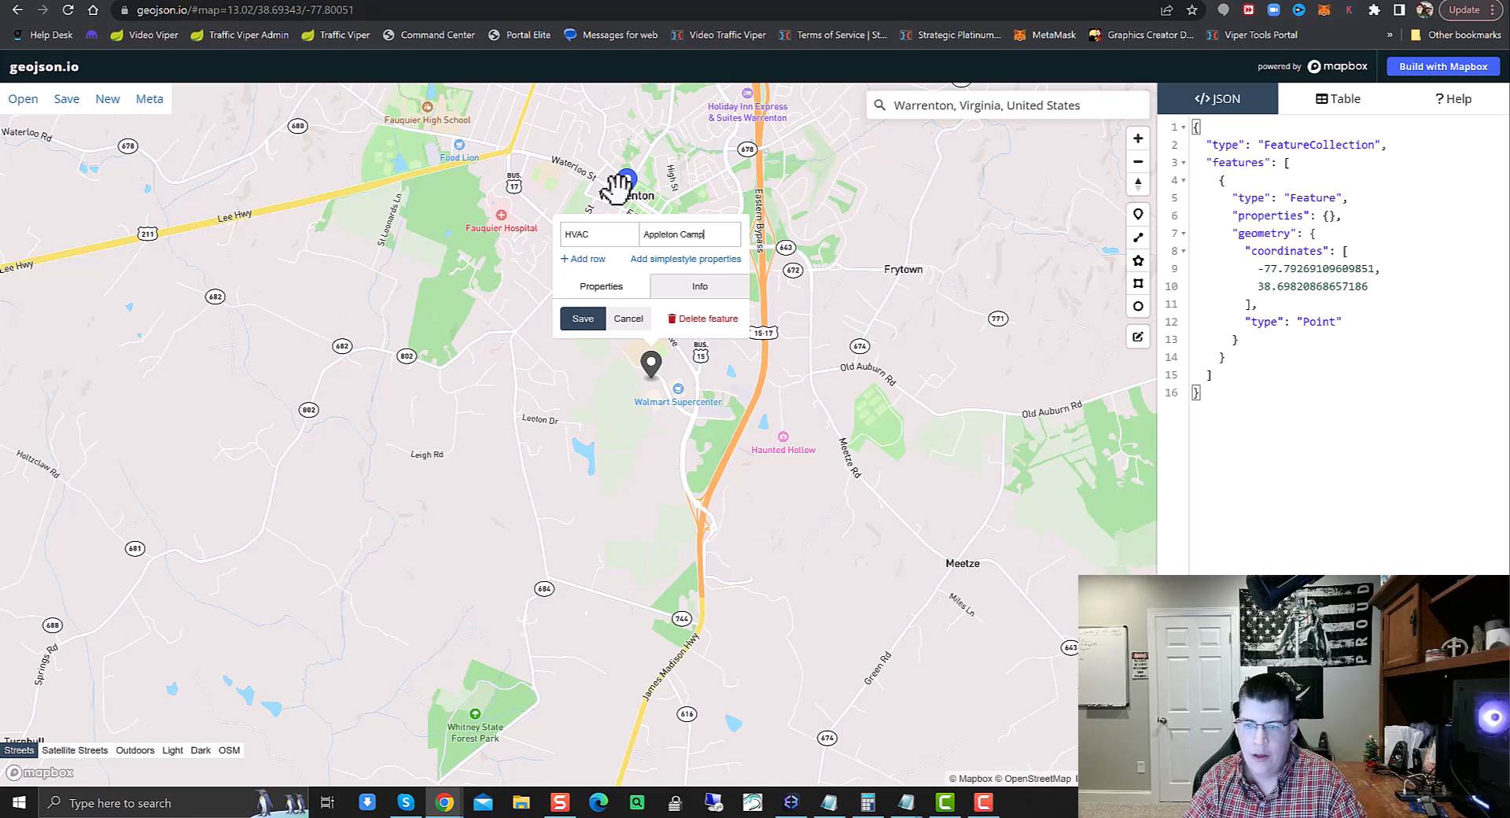
text(bell)
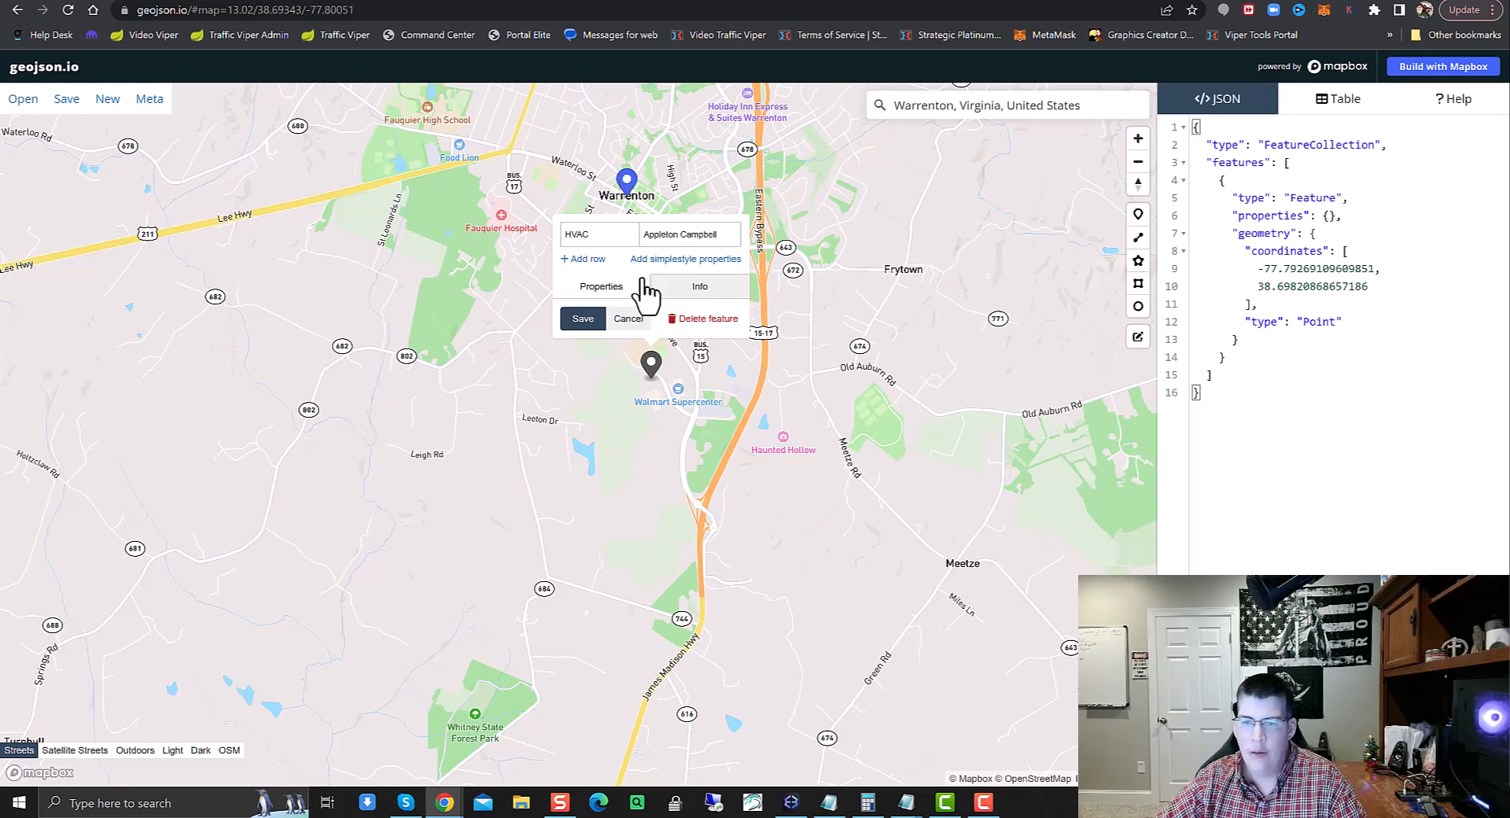
Add a second property named HVAC Repair with the value Air Conditioner Repair to the marker, and save its properties
click(597, 261)
click(603, 236)
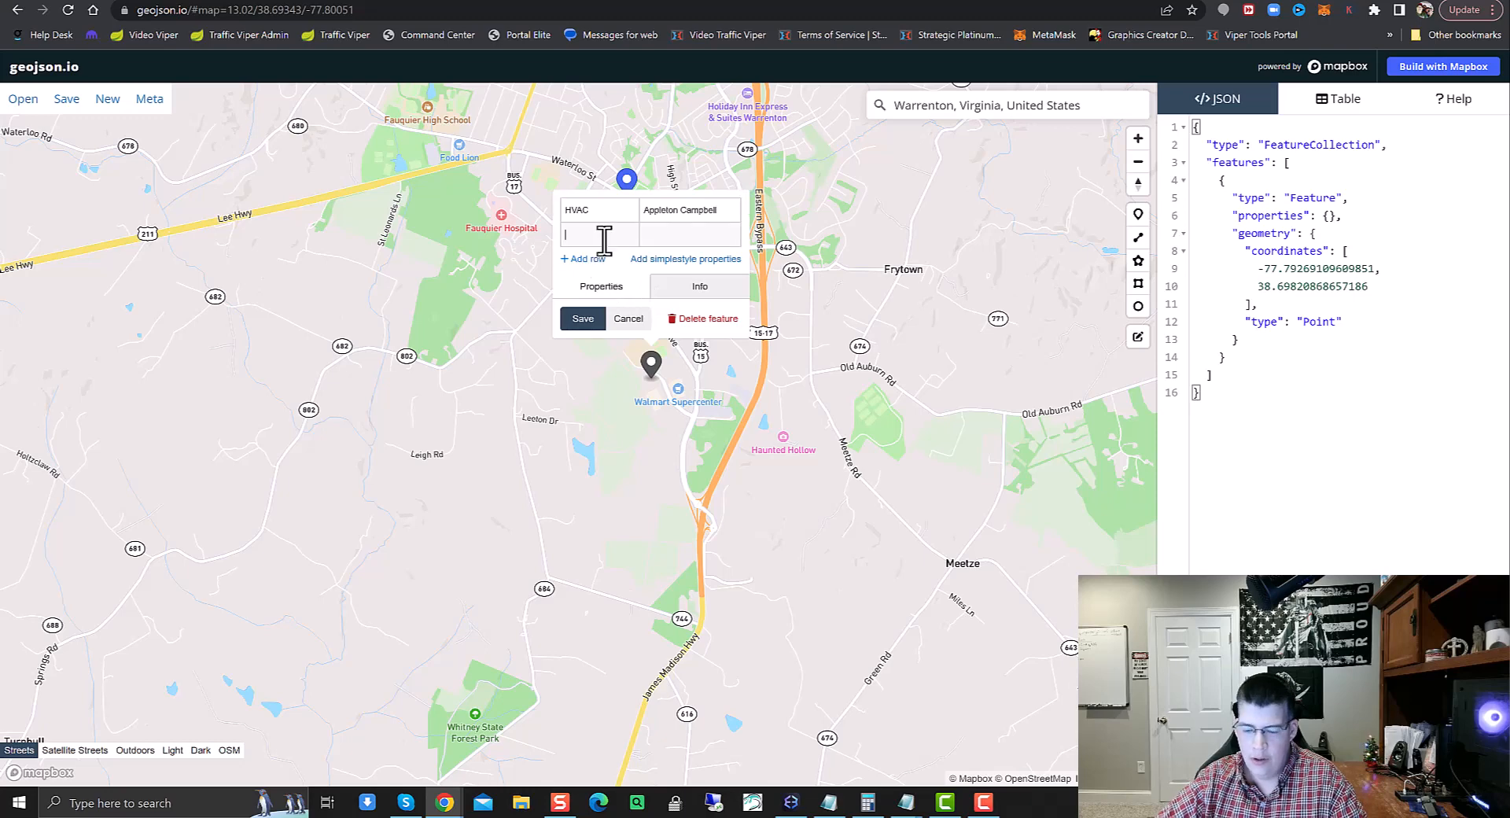
text(HJVA)
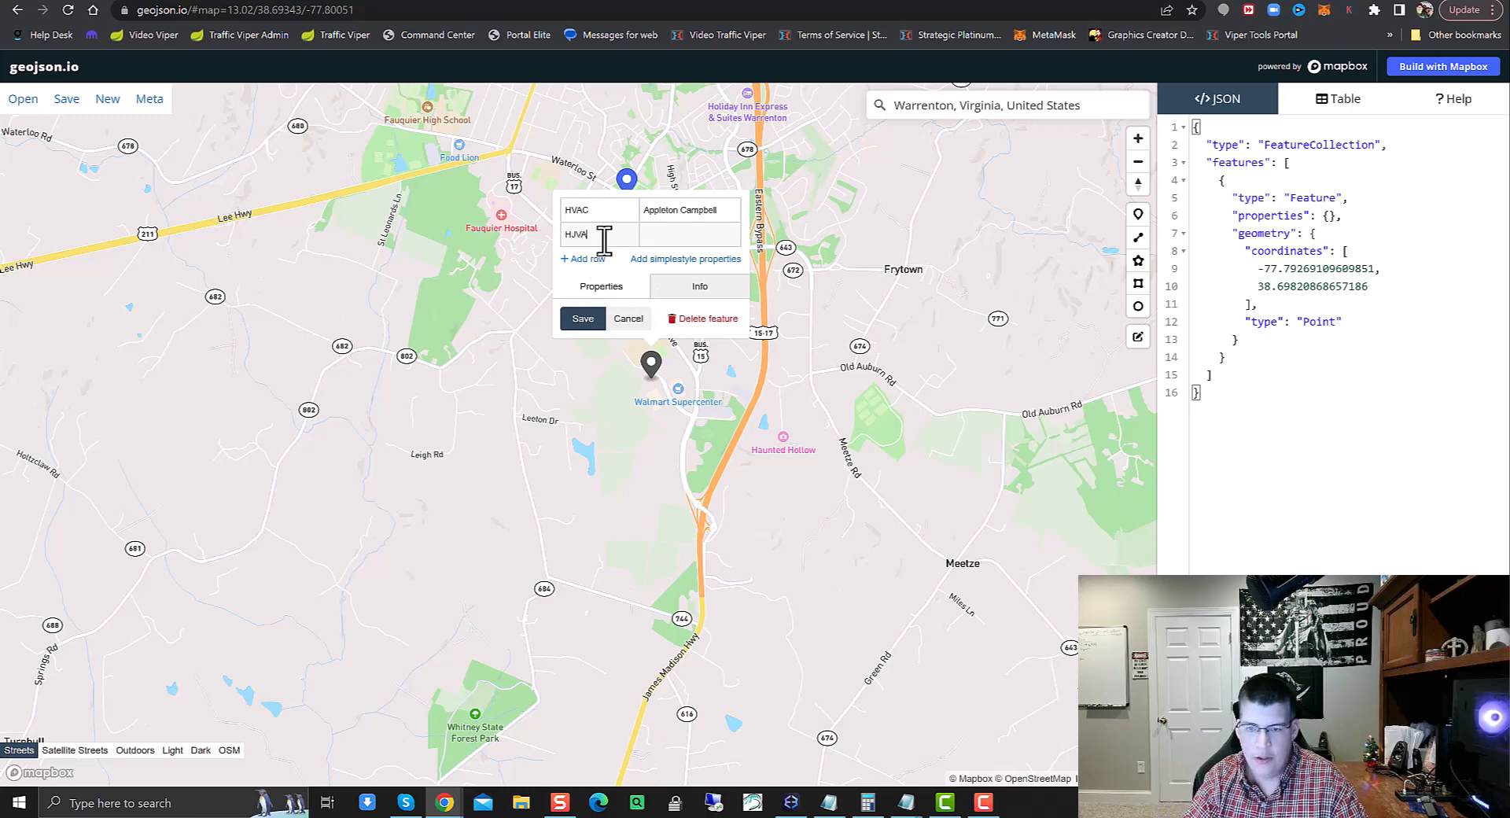
text(CAC )
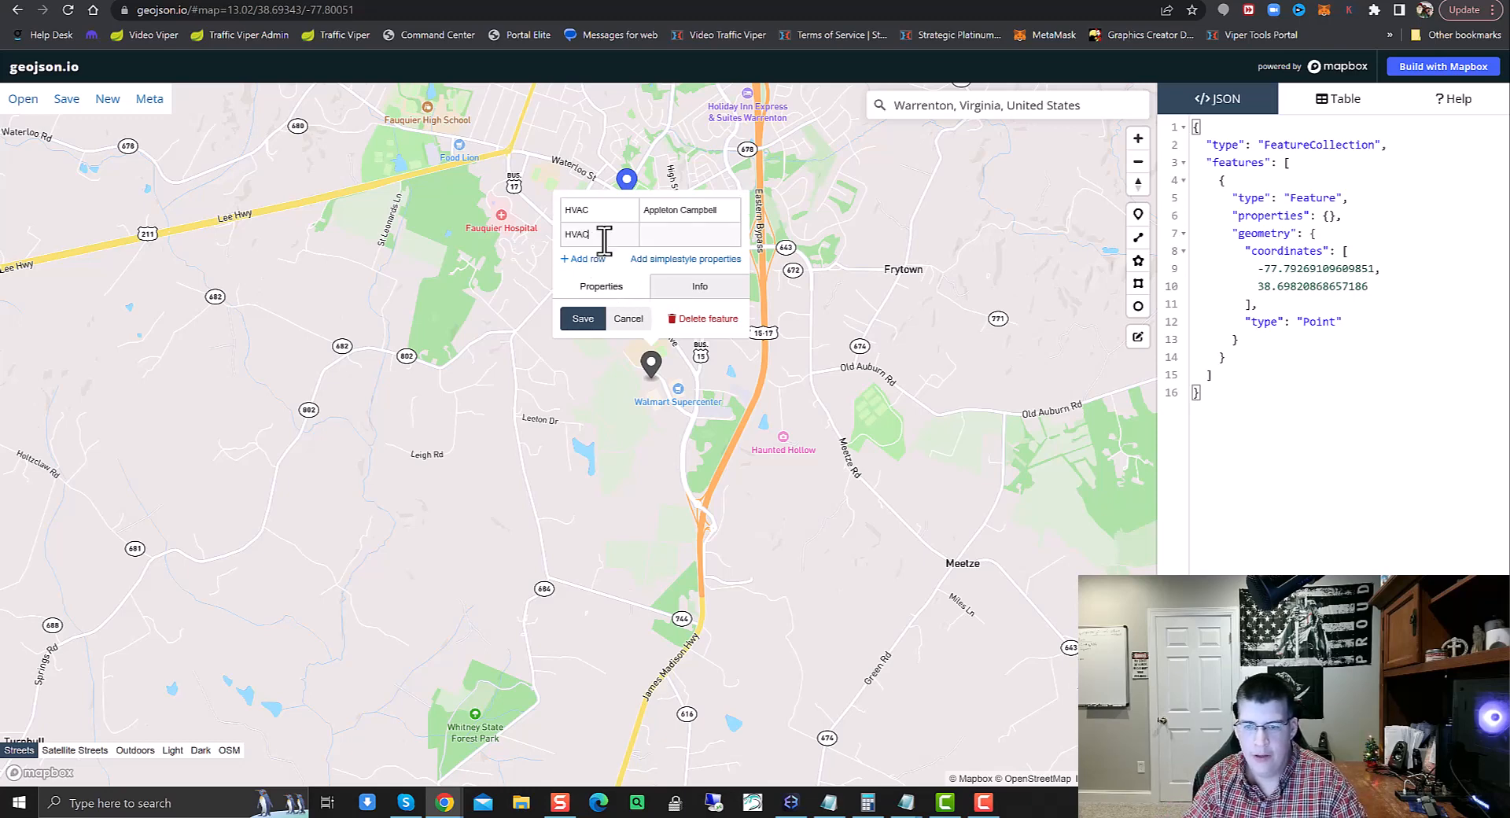
text(Repair)
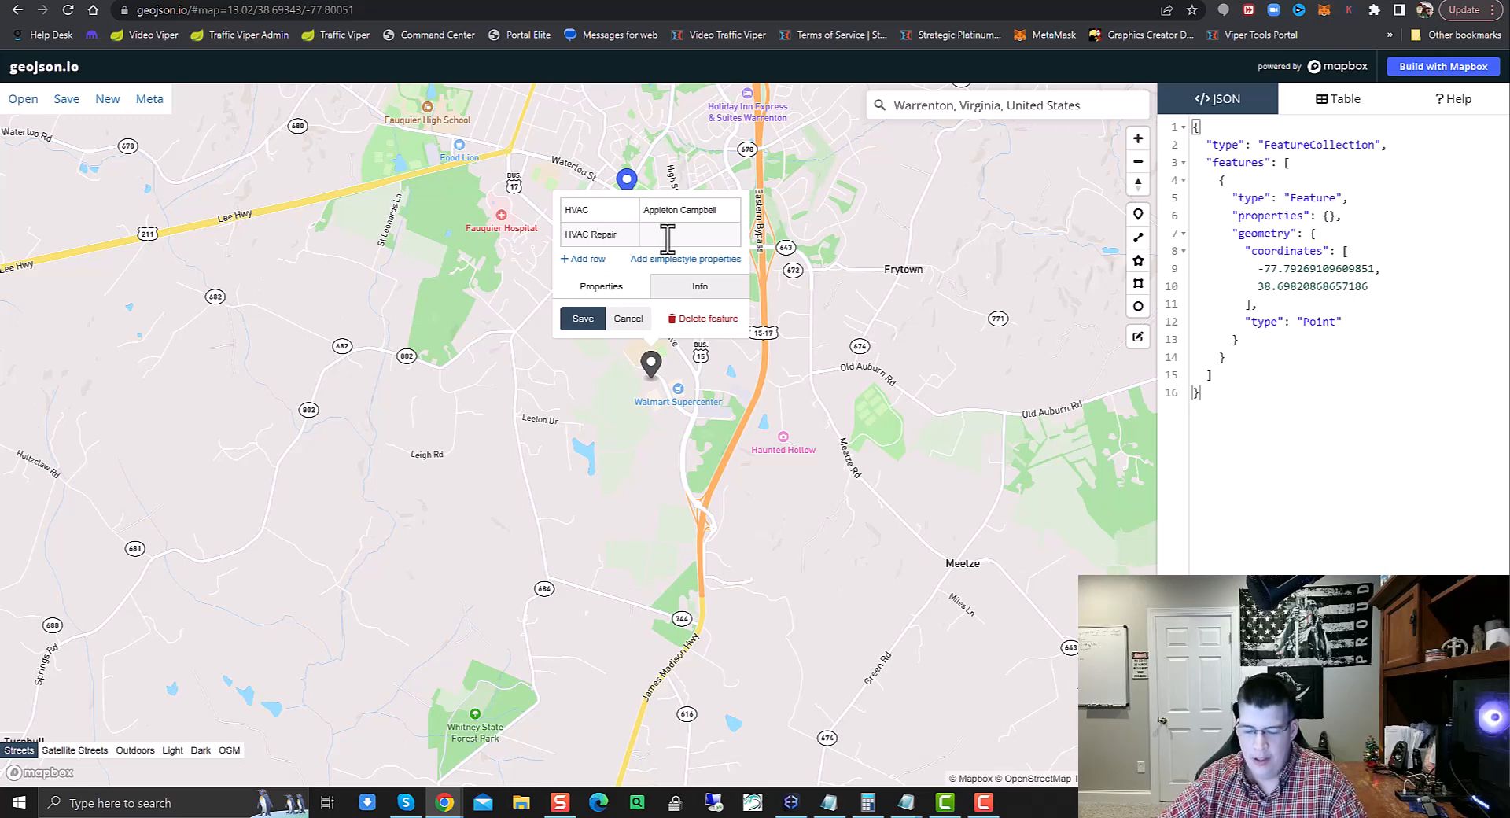
text(Air)
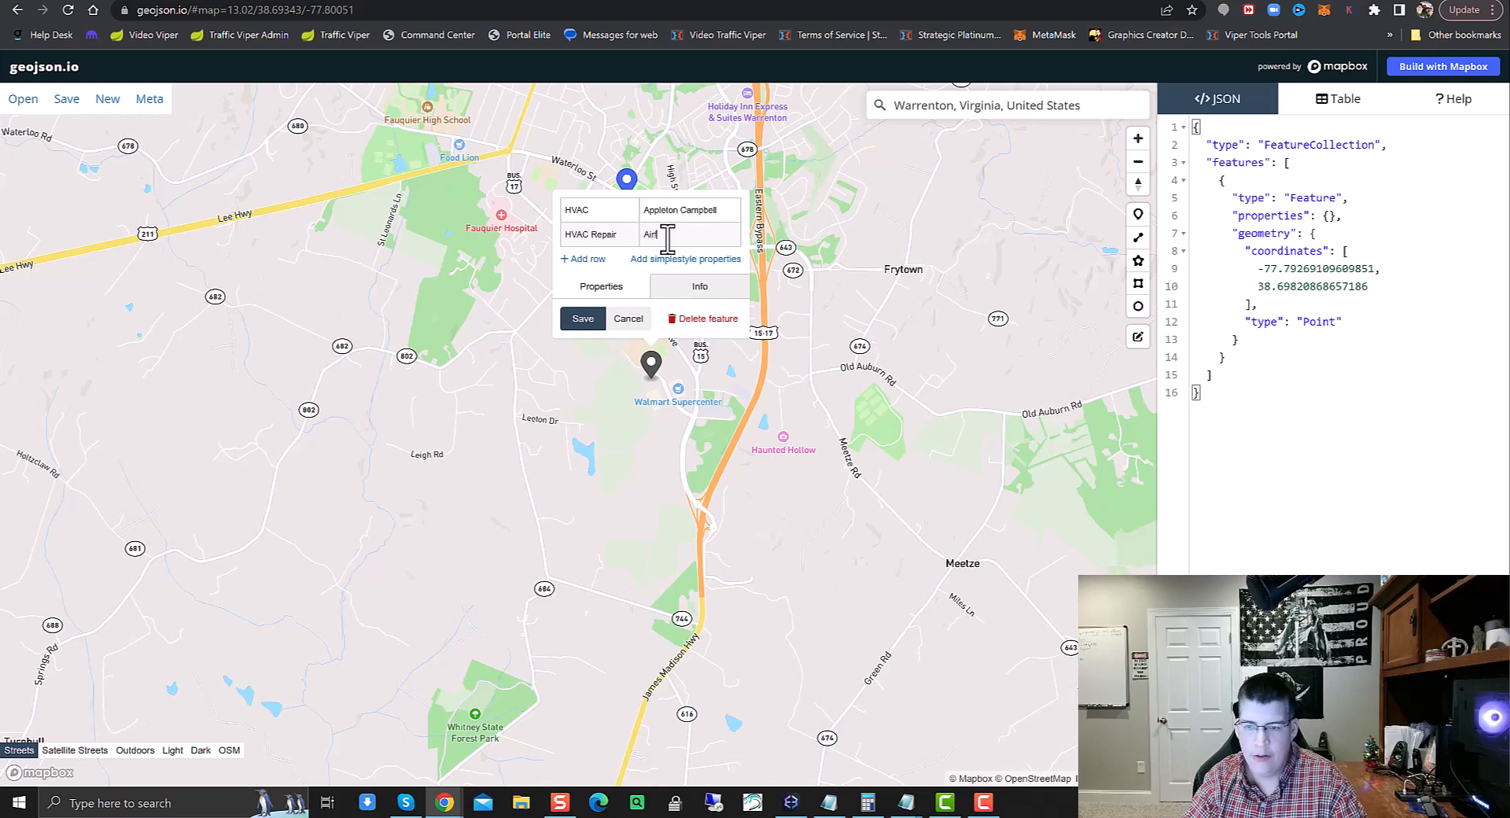
text( Conditioner Re)
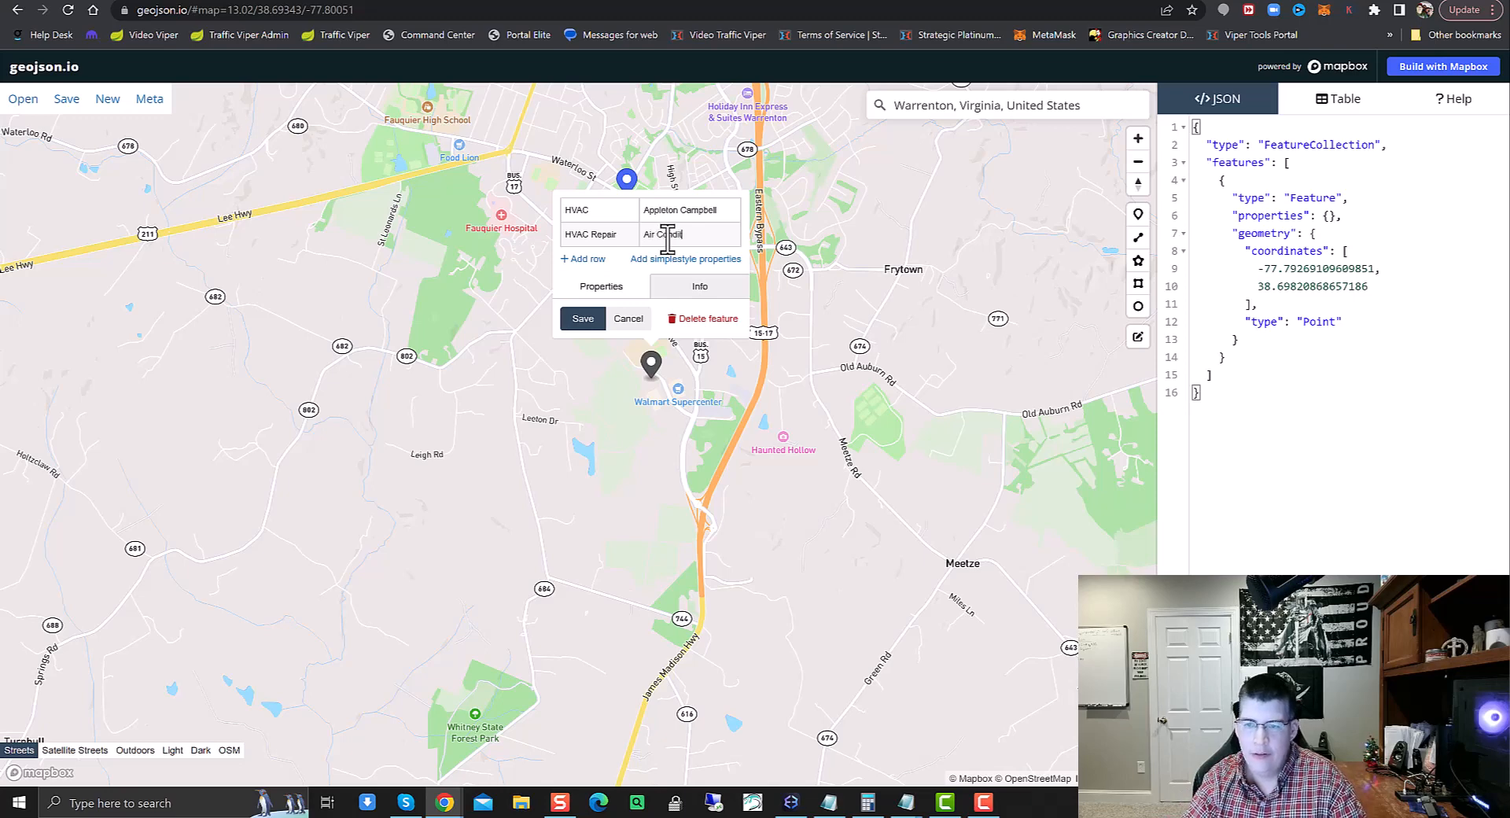
text(pair)
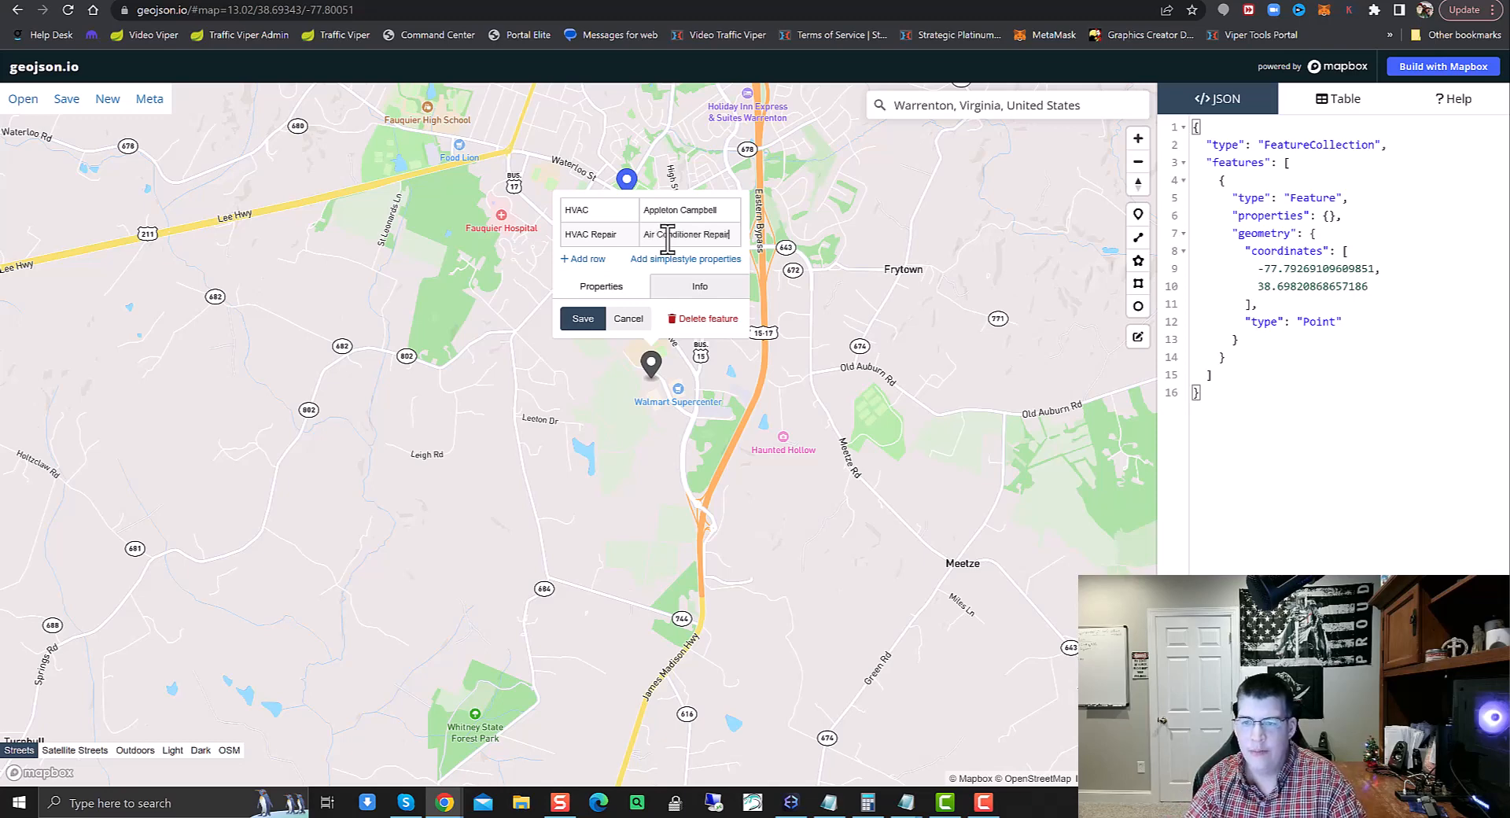
click(586, 321)
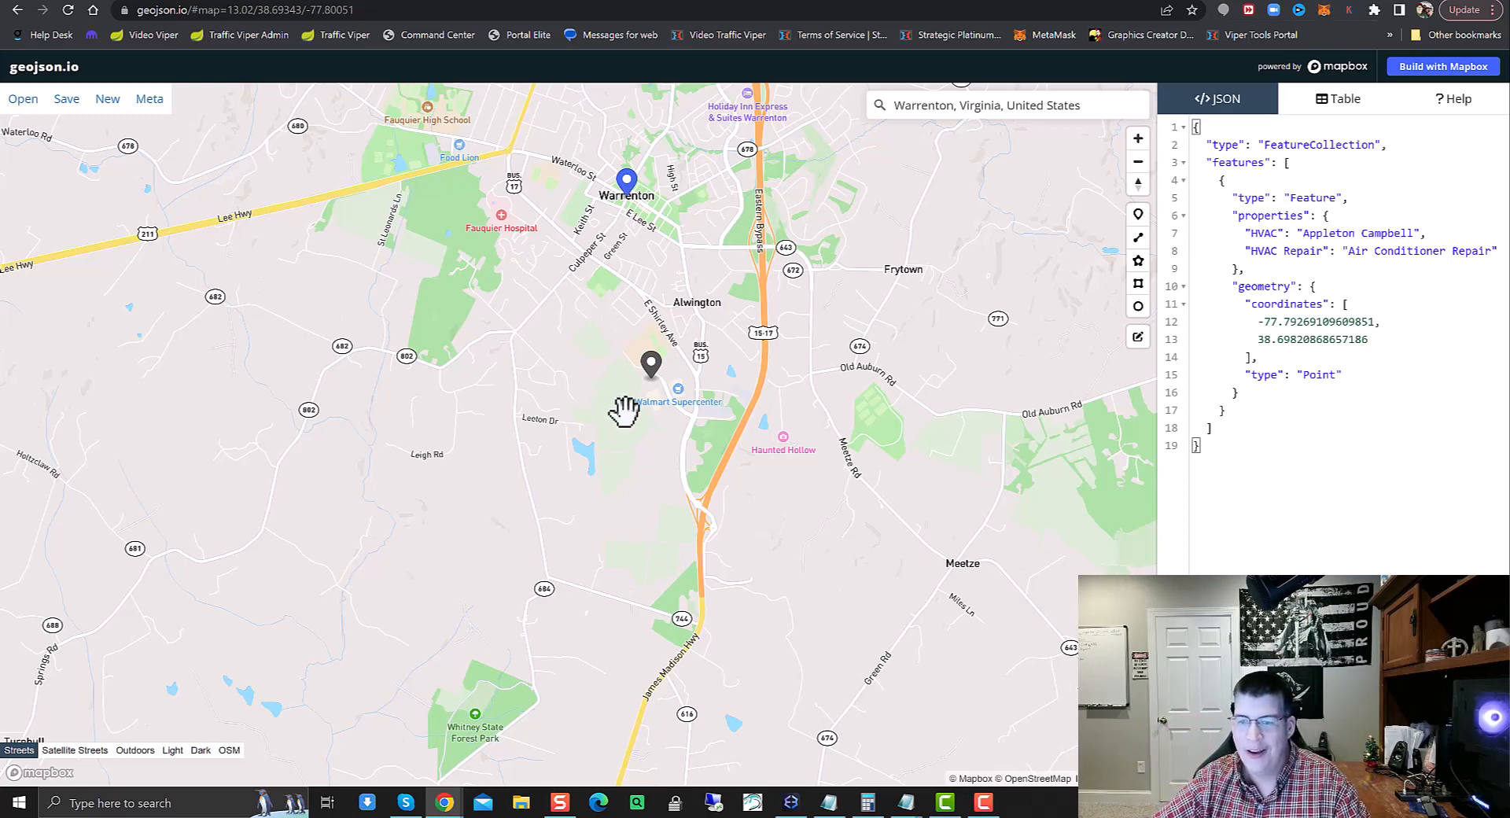
Try to outline the area around Warrenton with a six-vertex line that encloses both markers and ends near its starting point
scroll(657, 386, down, 1)
scroll(640, 378, down, 3)
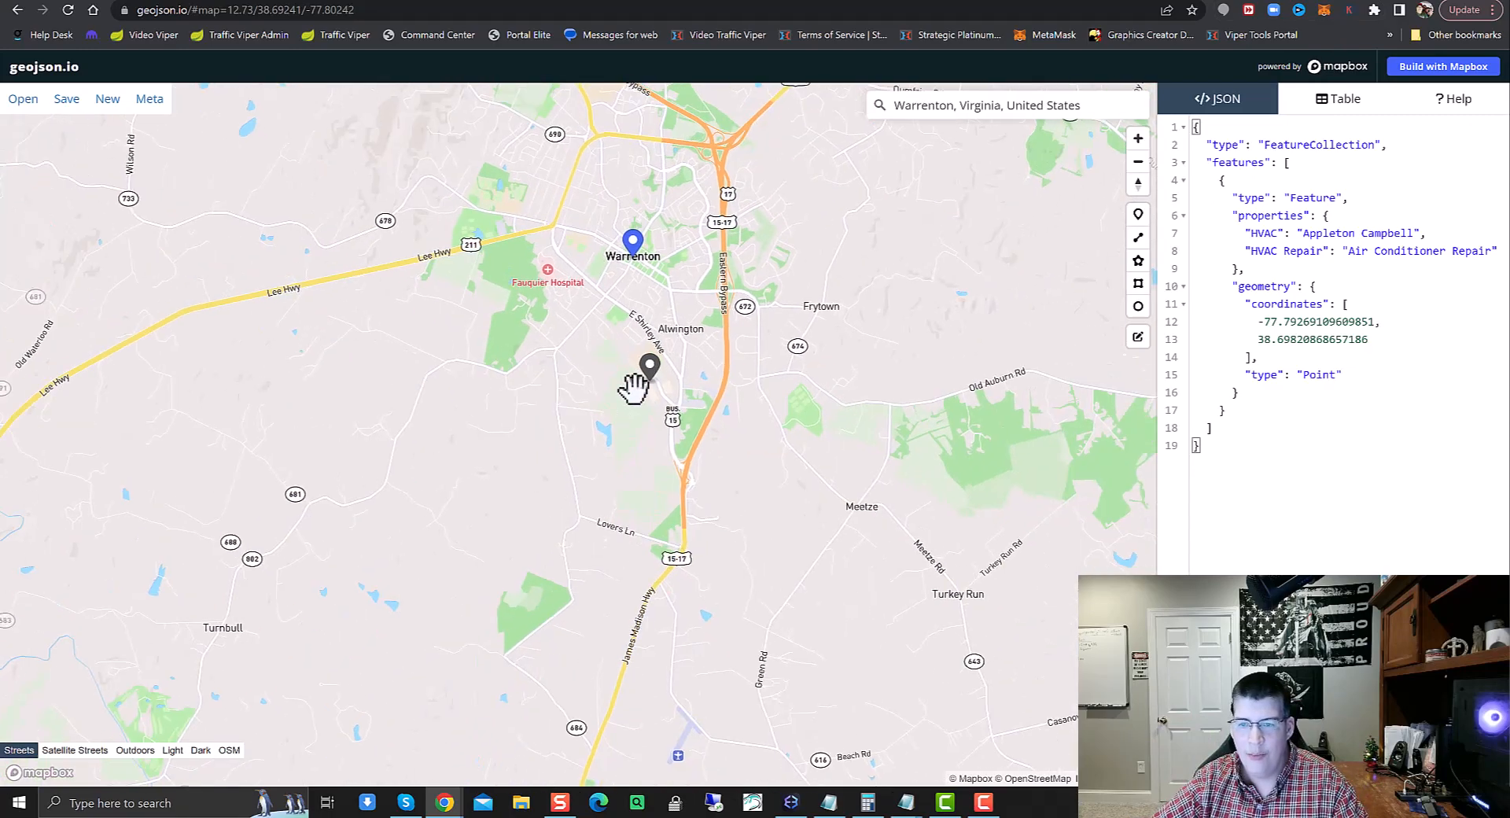
scroll(638, 376, down, 3)
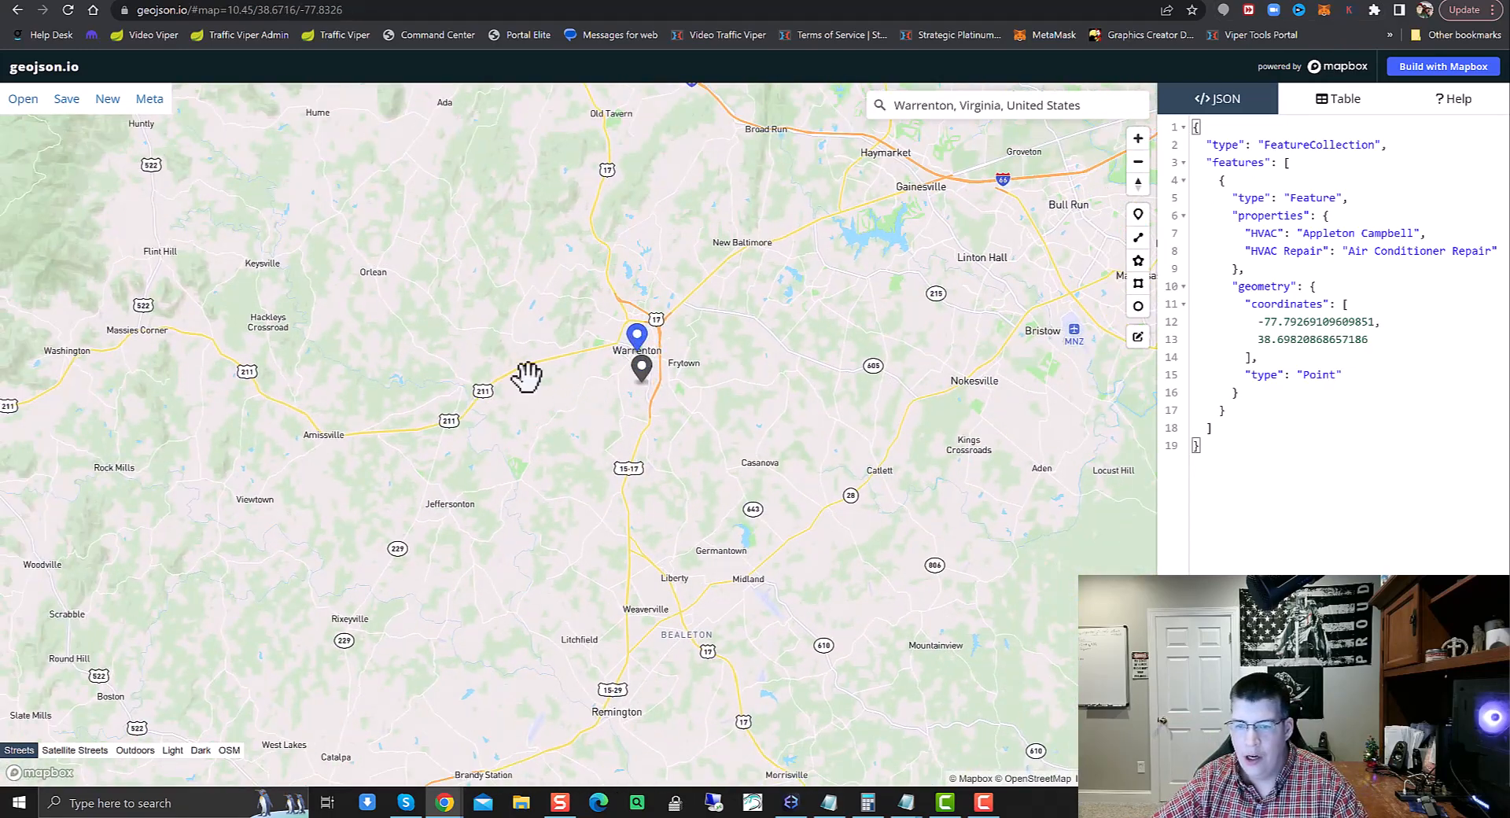
click(1138, 239)
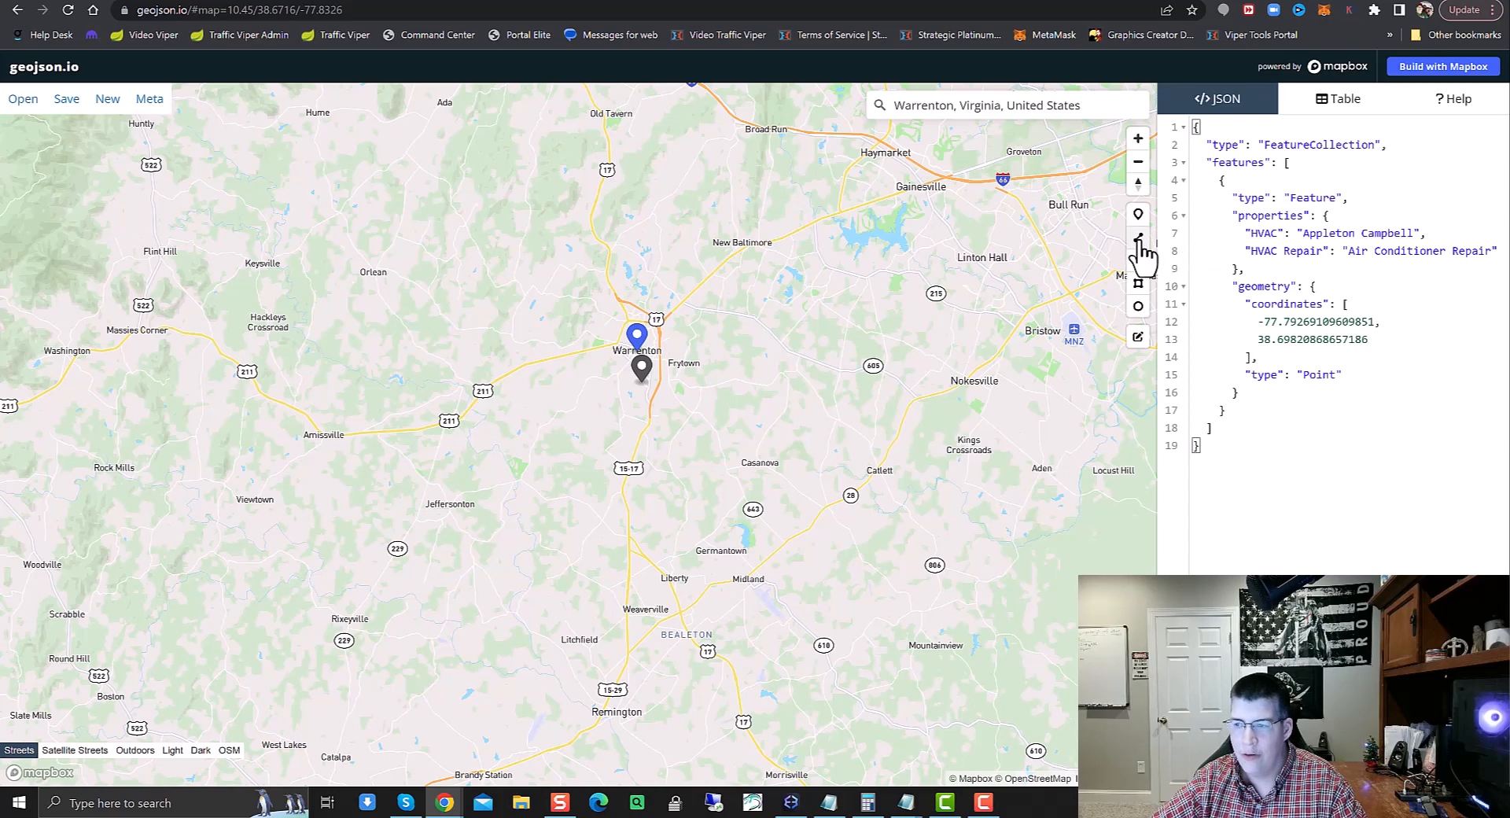
click(616, 259)
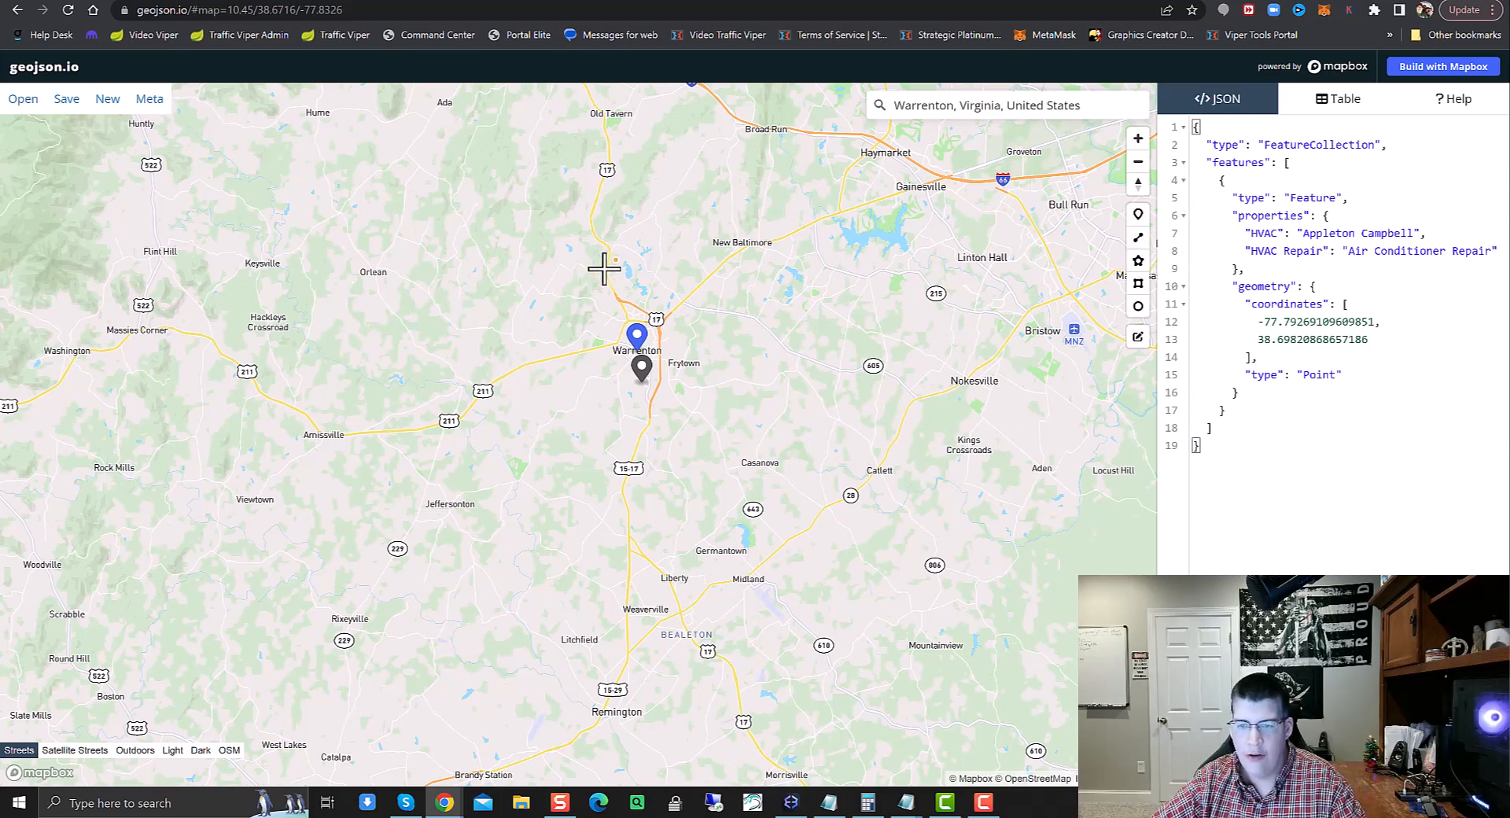
click(512, 338)
click(518, 417)
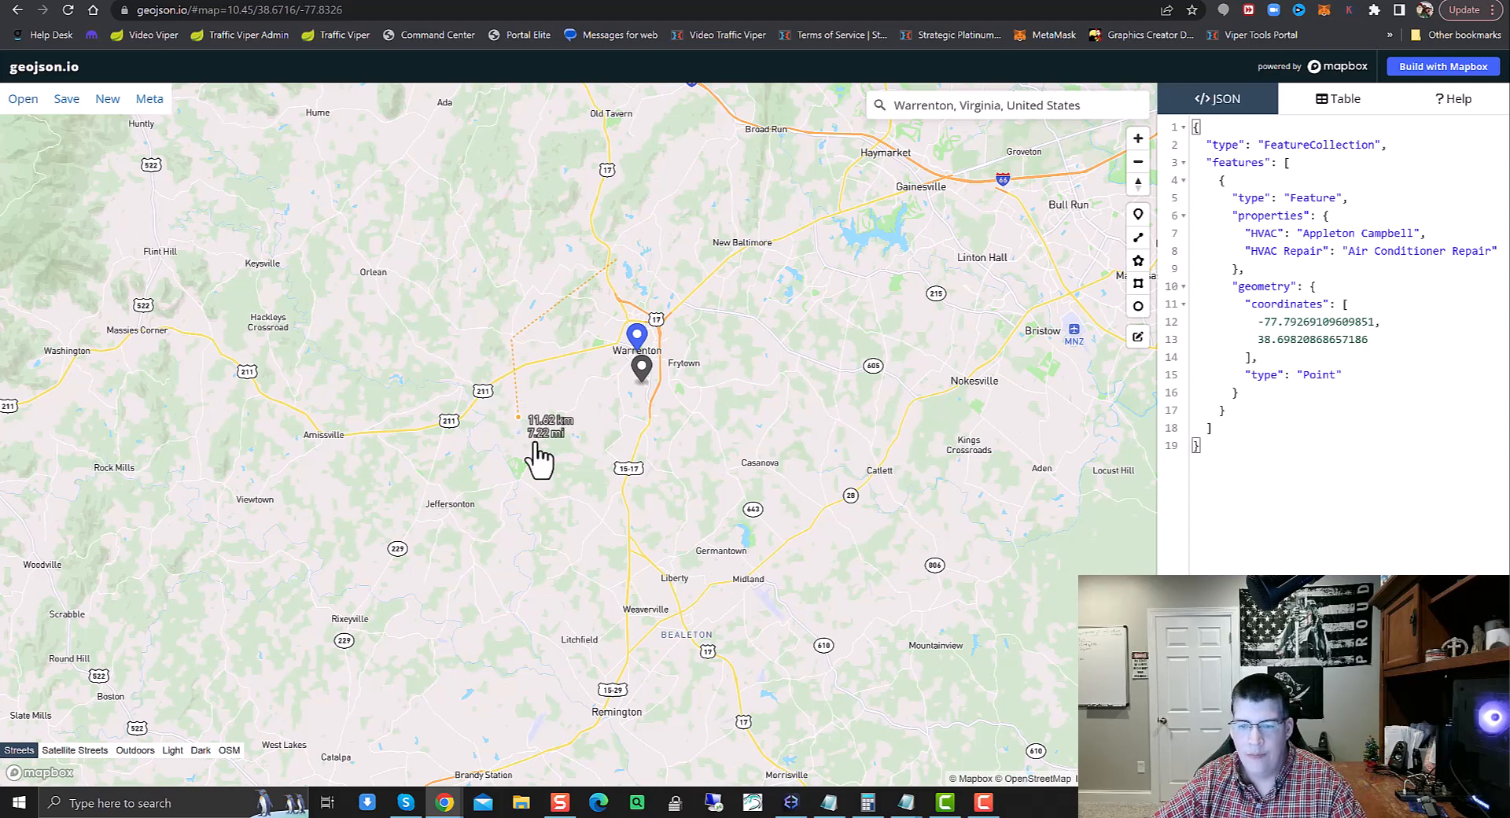
click(675, 425)
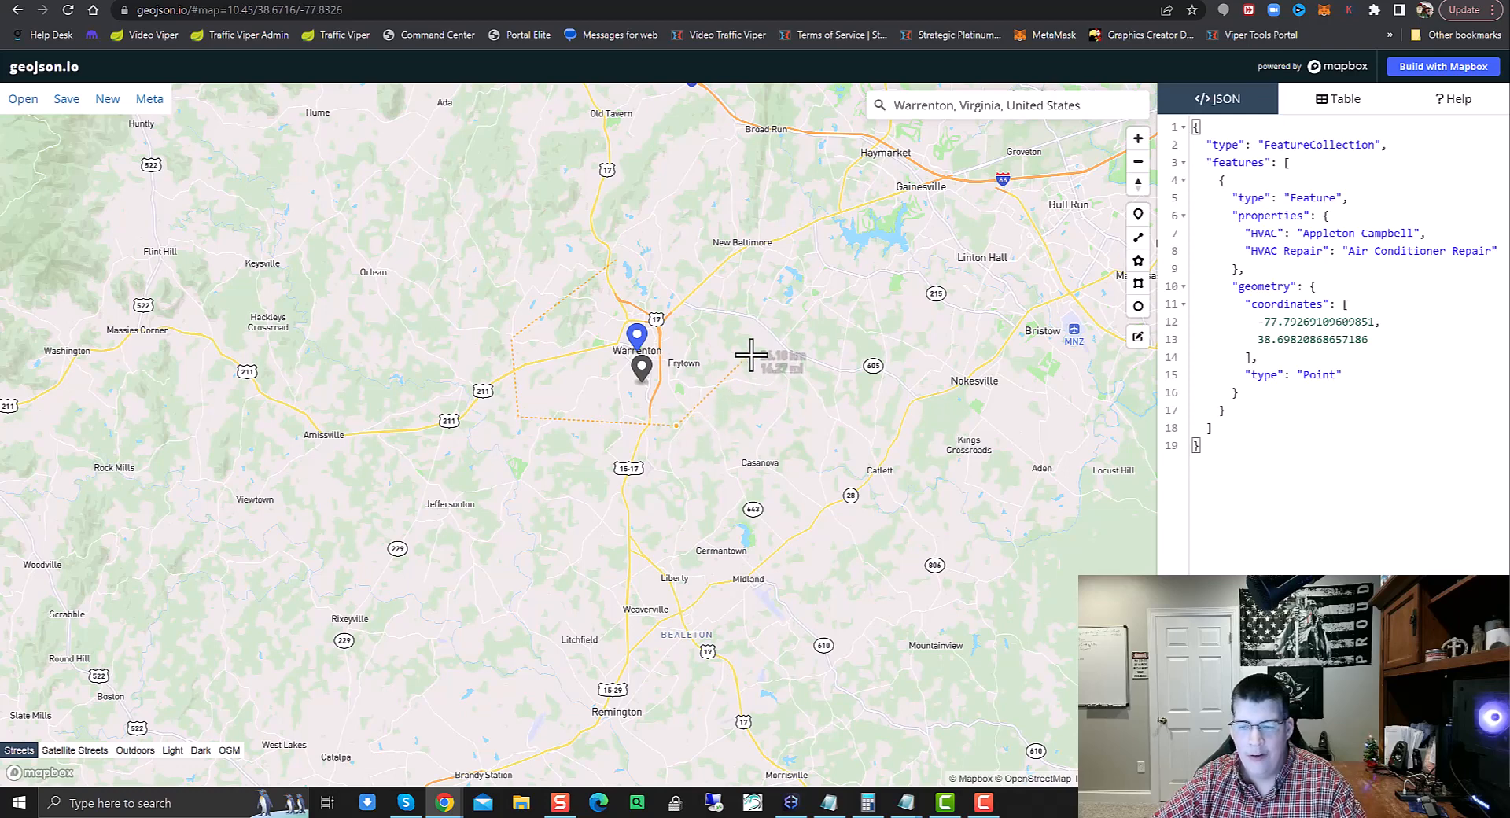
click(750, 355)
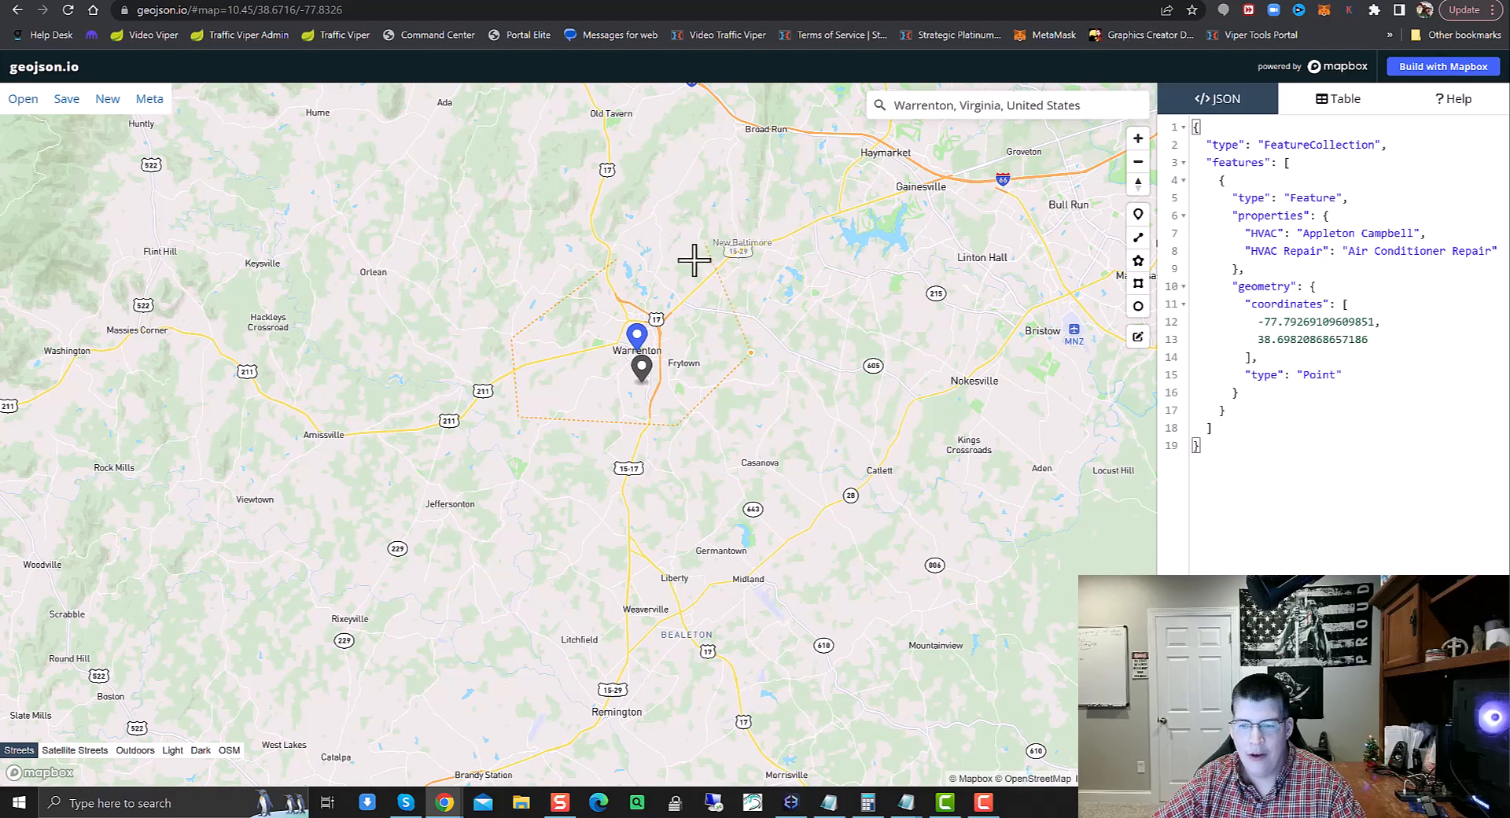
click(683, 285)
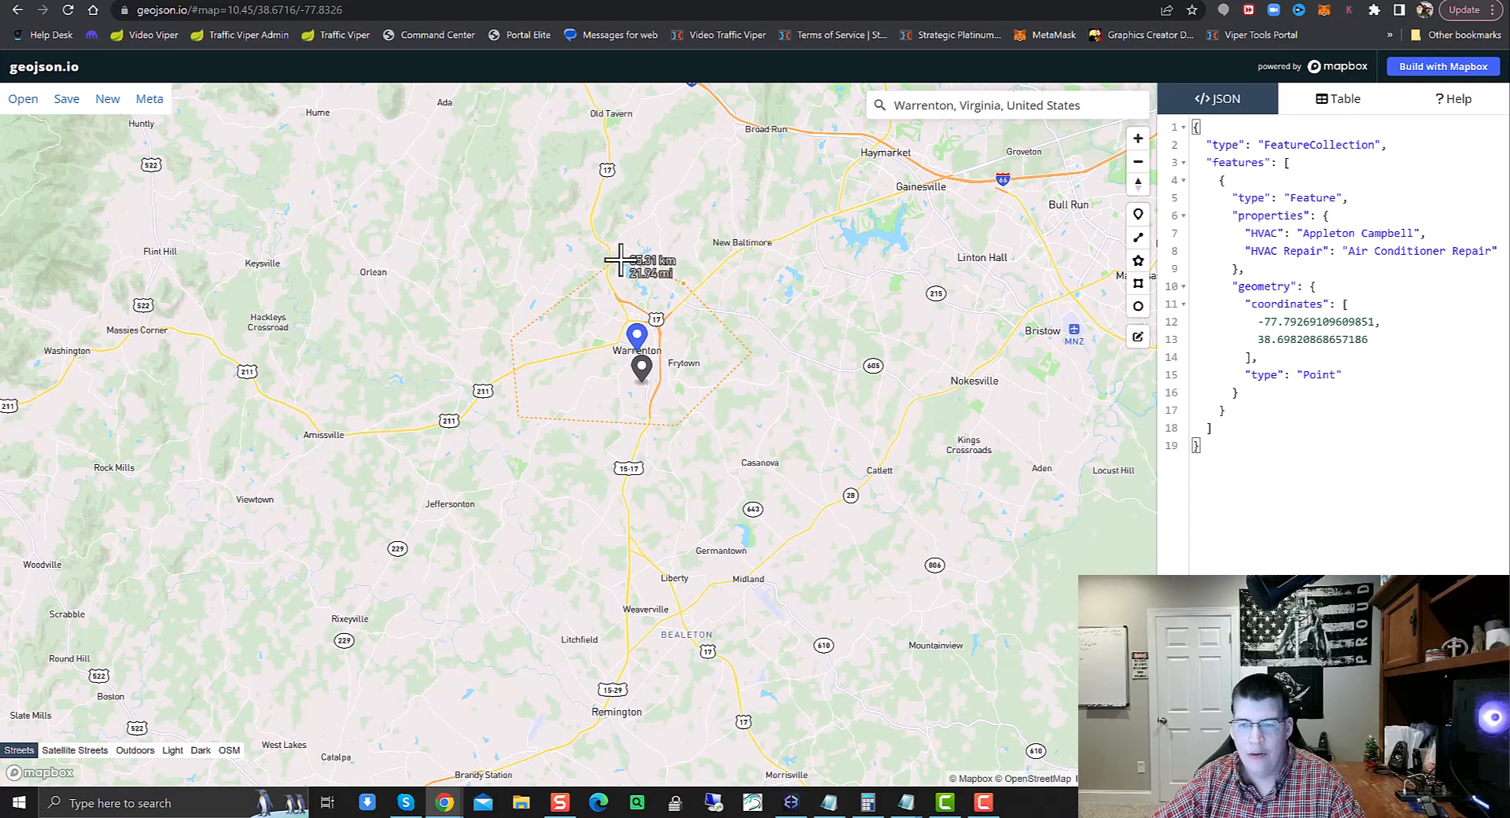
double_click(620, 260)
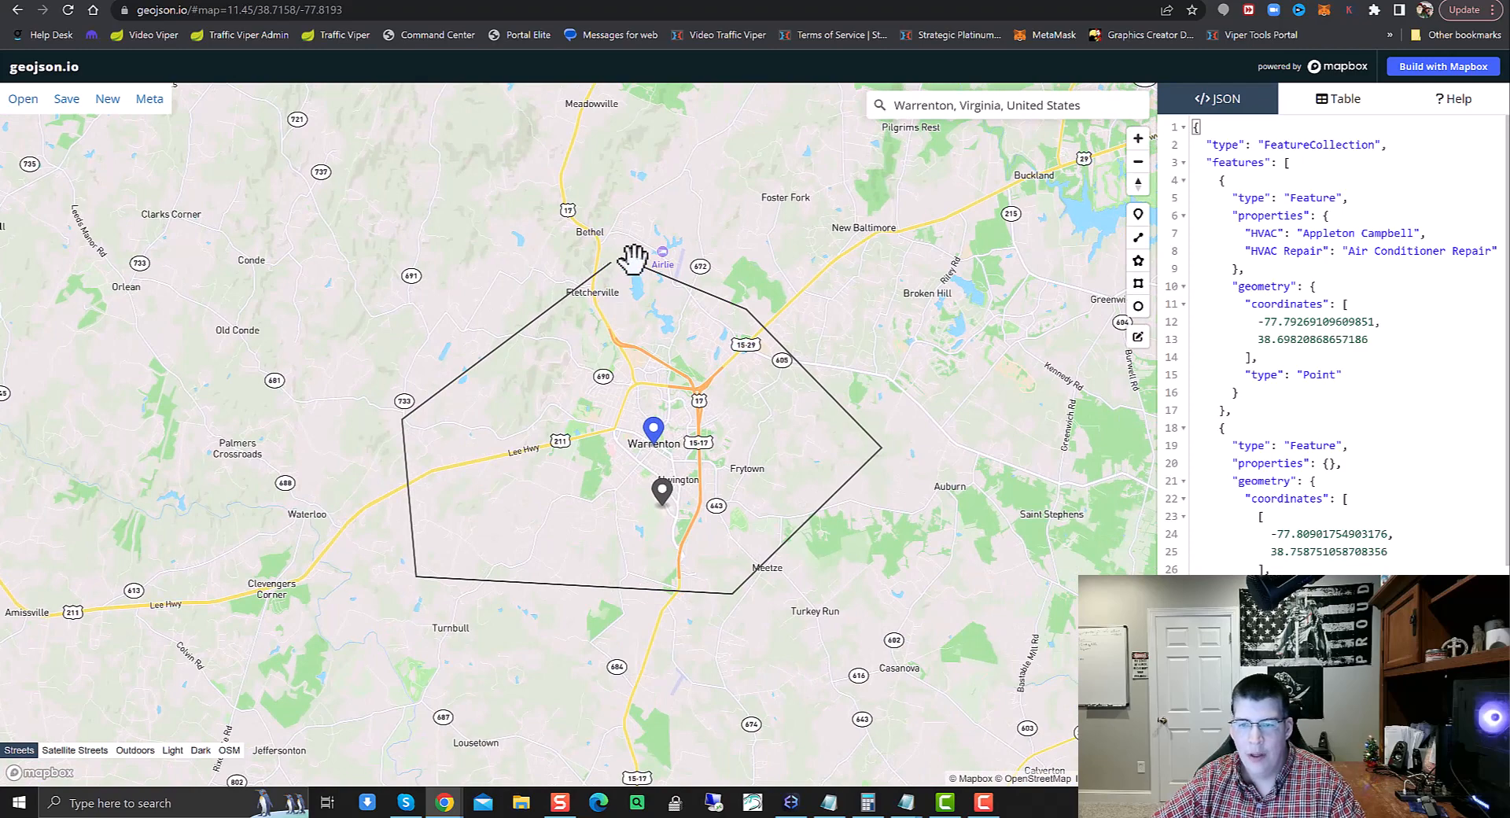
Replace the unclosed outline with a closed five-sided line around Warrenton, running past Fletcherville and Meetze and enclosing both markers
click(649, 263)
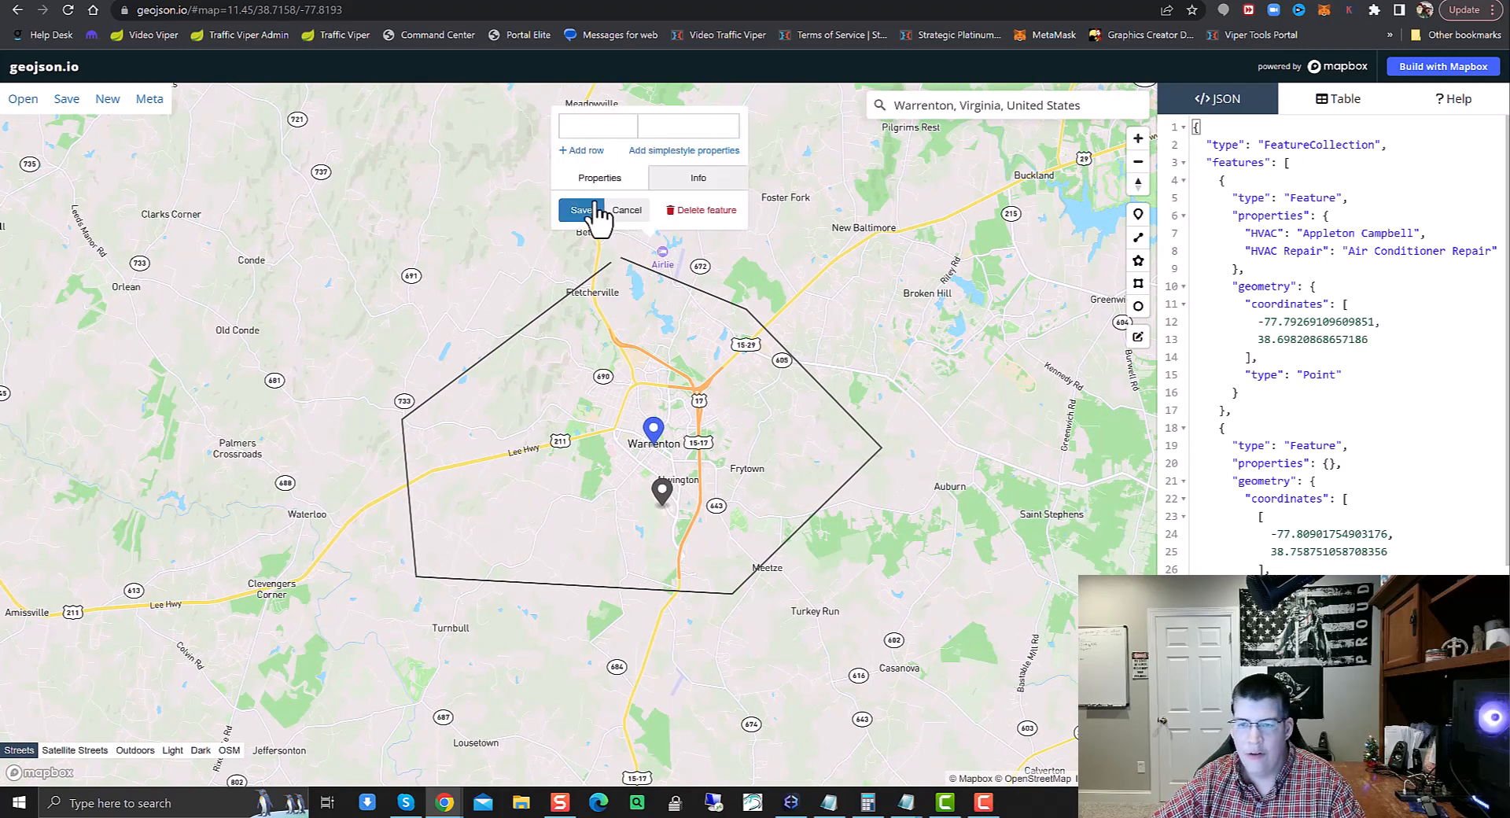
click(855, 429)
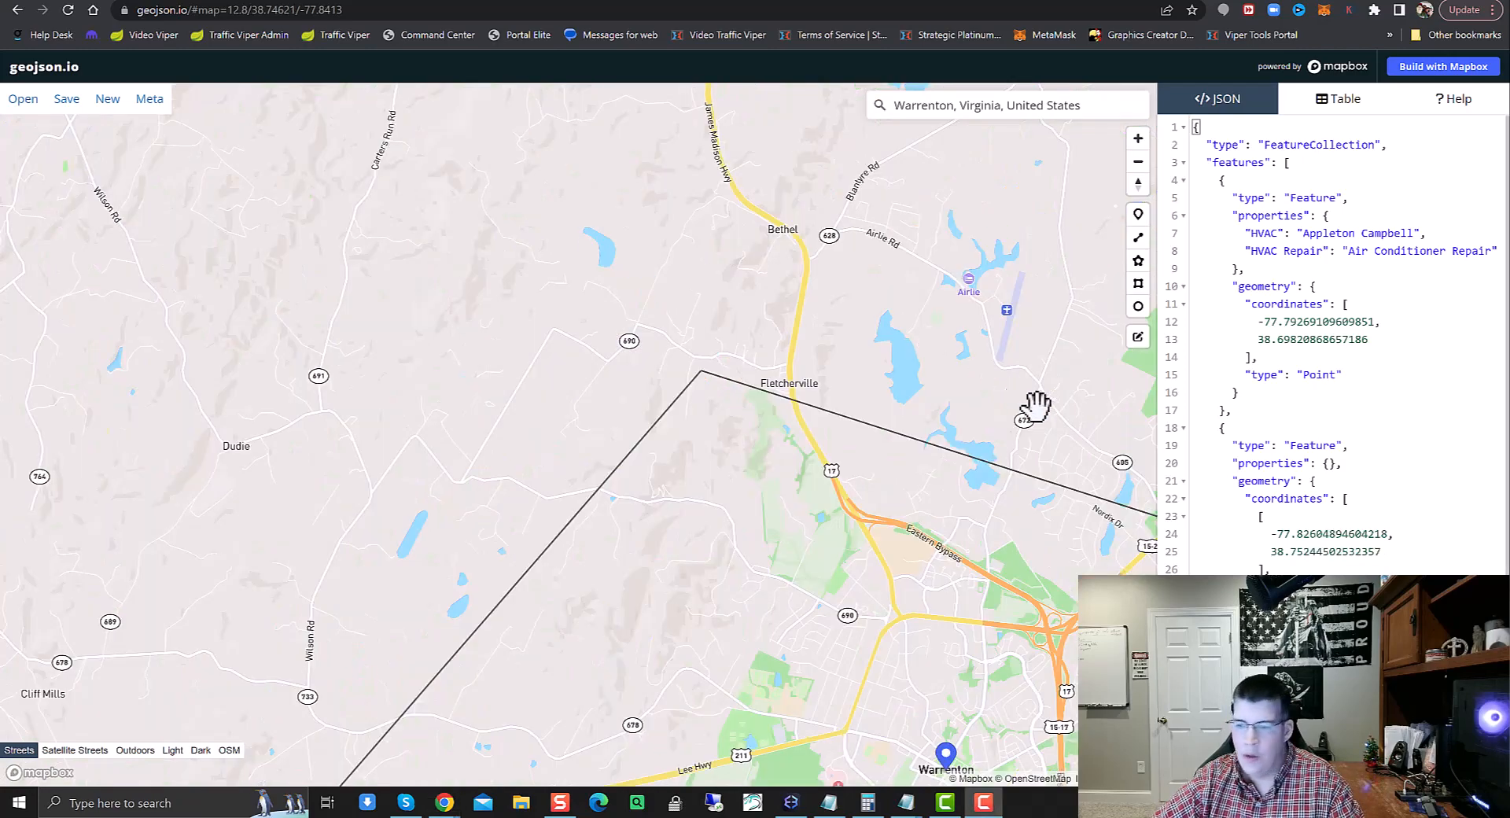
scroll(1033, 456, down, 6)
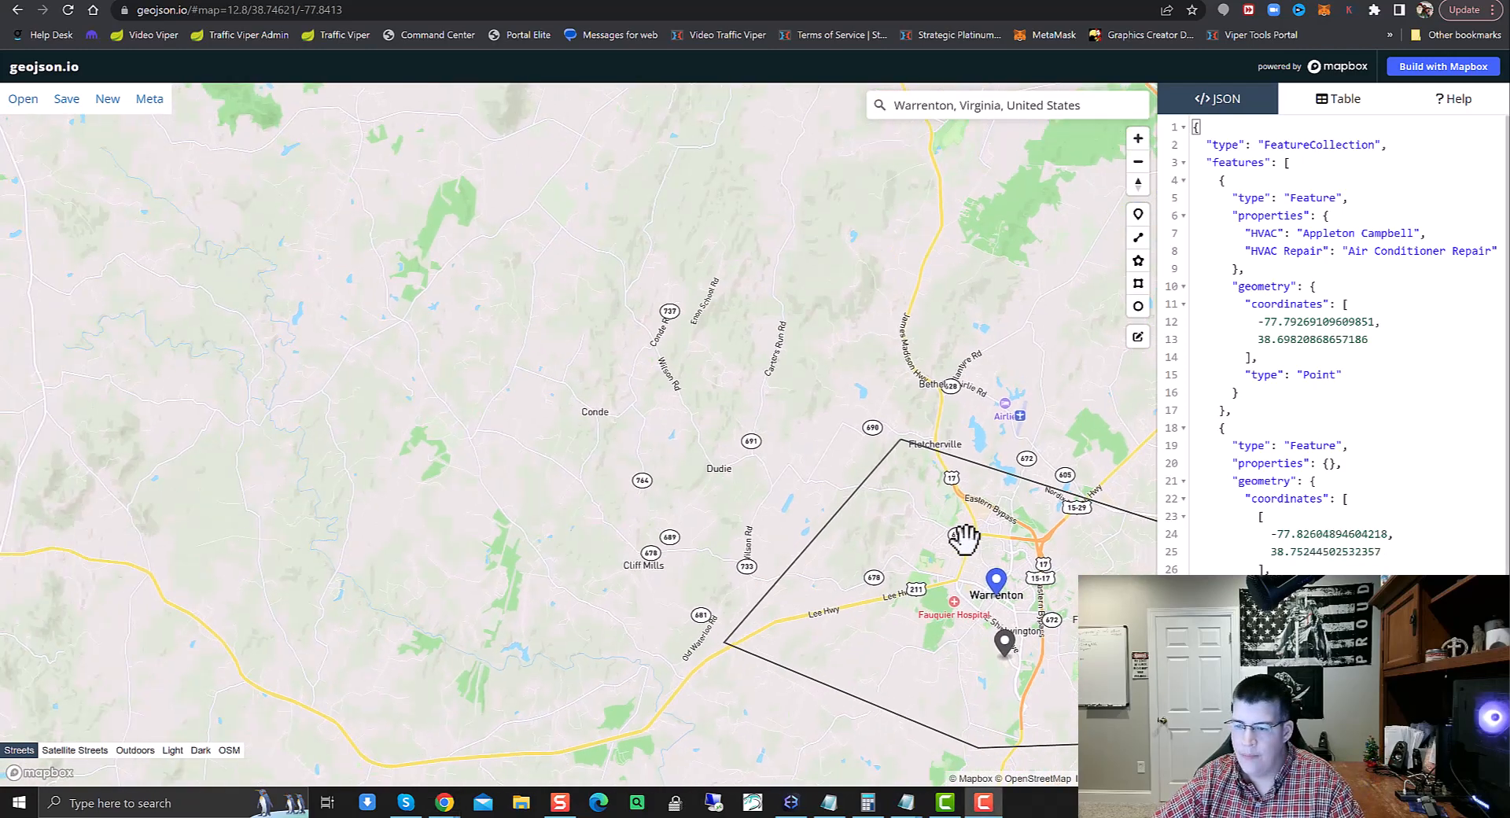
drag(963, 541, 648, 318)
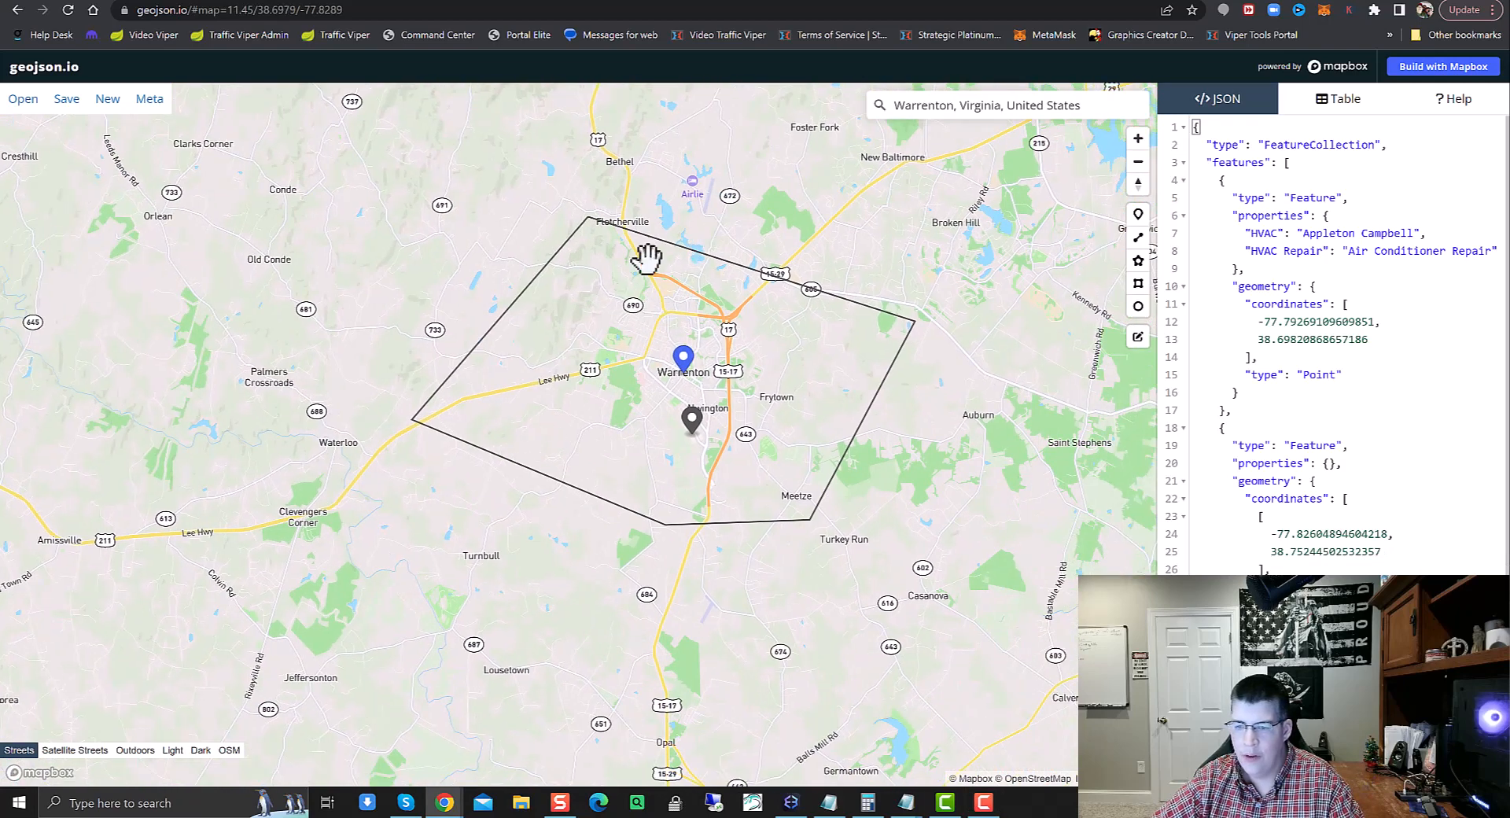
Look at the outline's empty property form without changing it, and examine its coordinates in the JSON
click(598, 222)
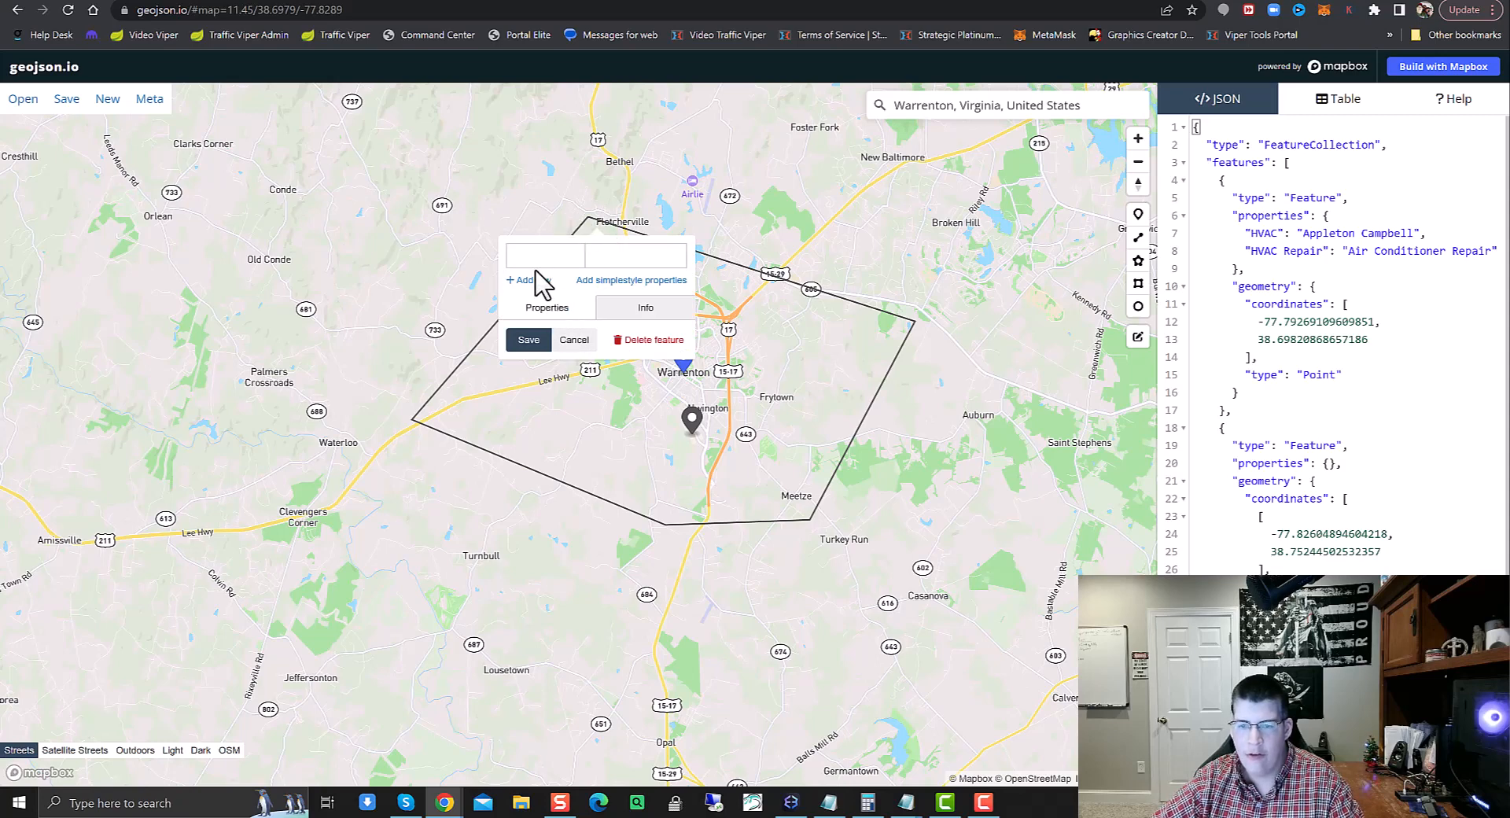
click(576, 340)
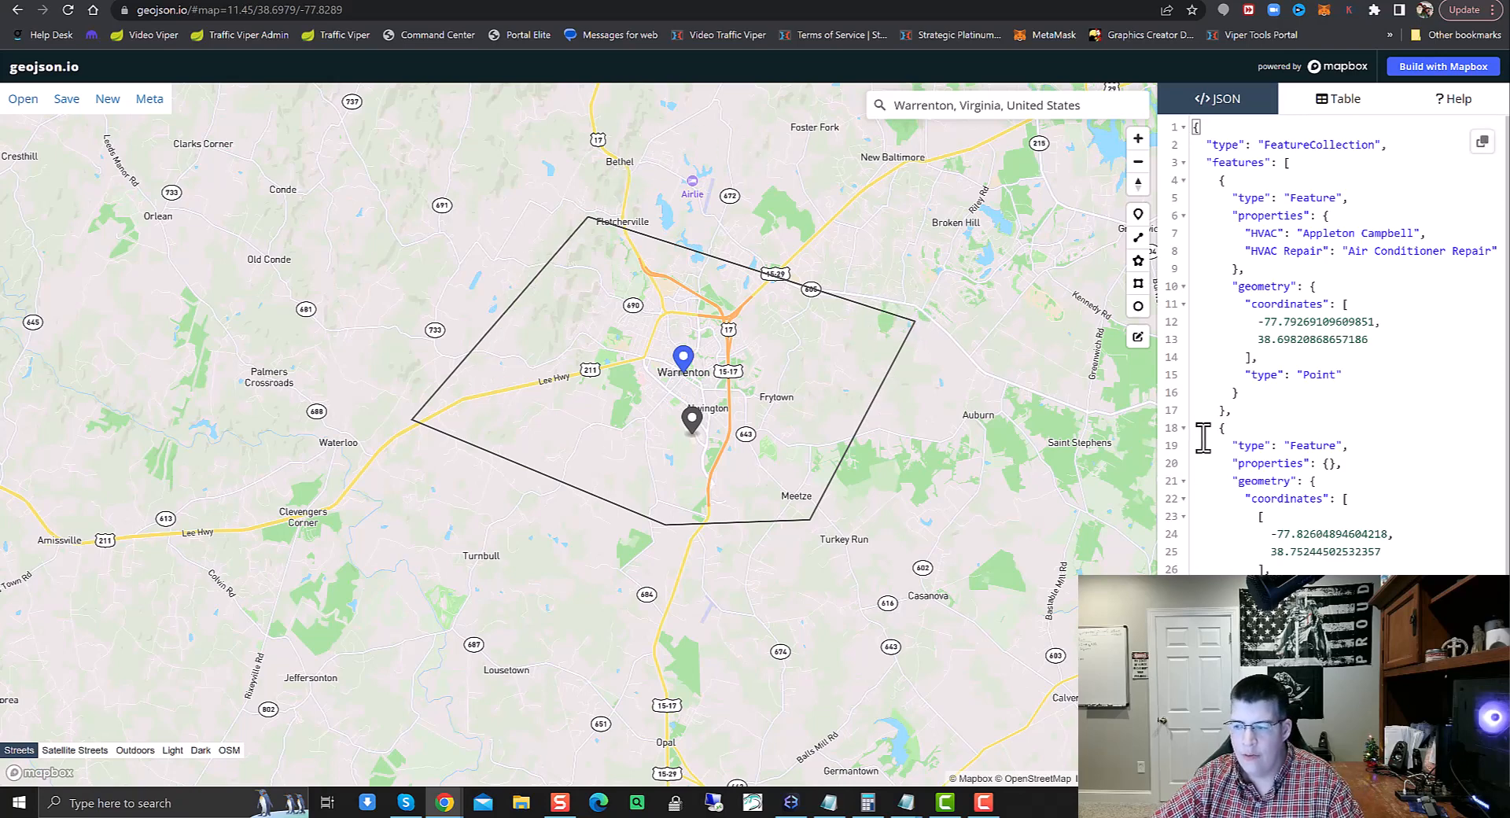
scroll(1220, 491, down, 3)
scroll(1329, 346, up, 3)
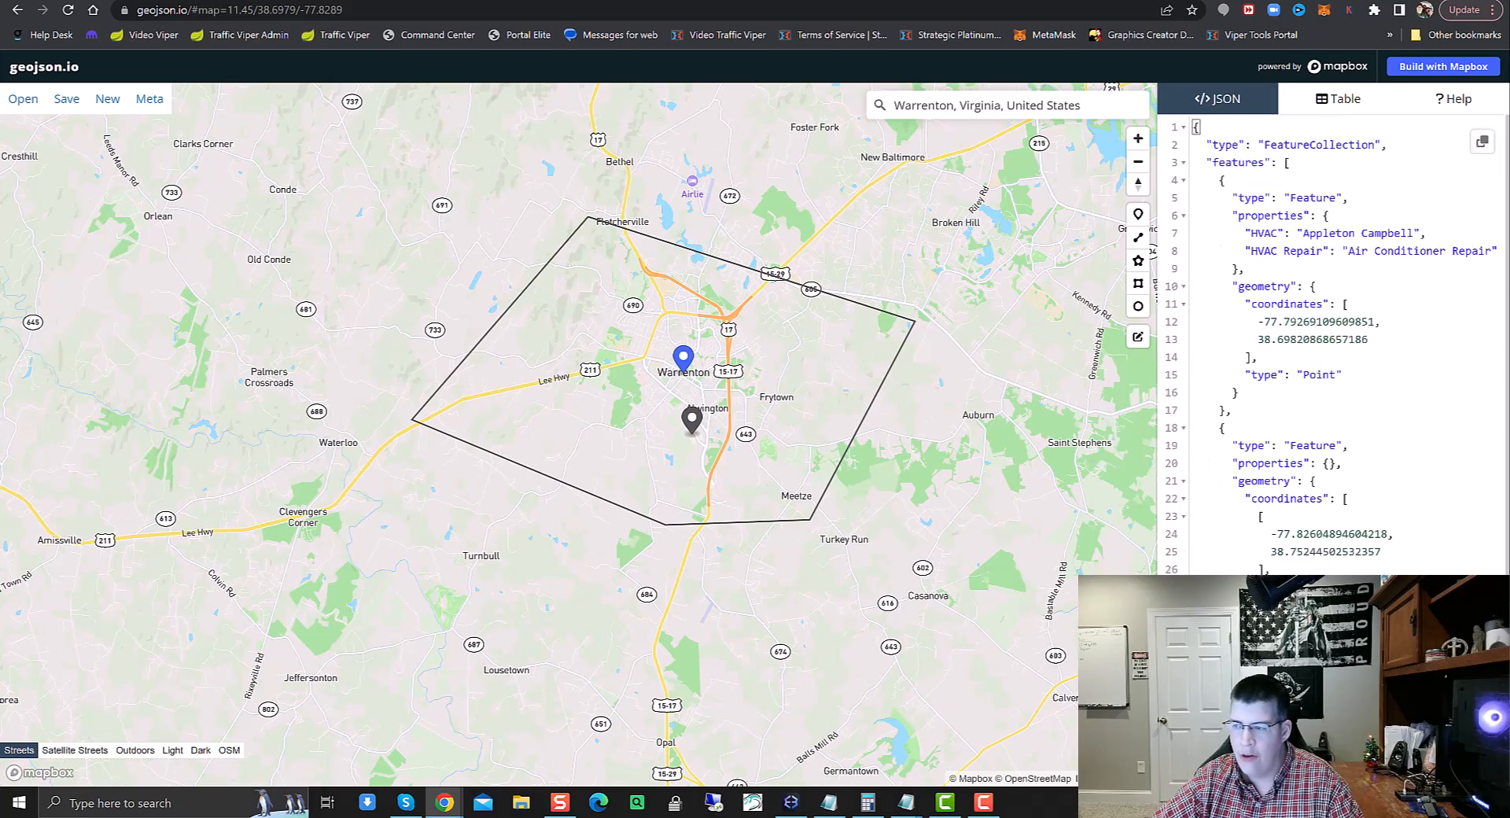
scroll(1289, 498, down, 2)
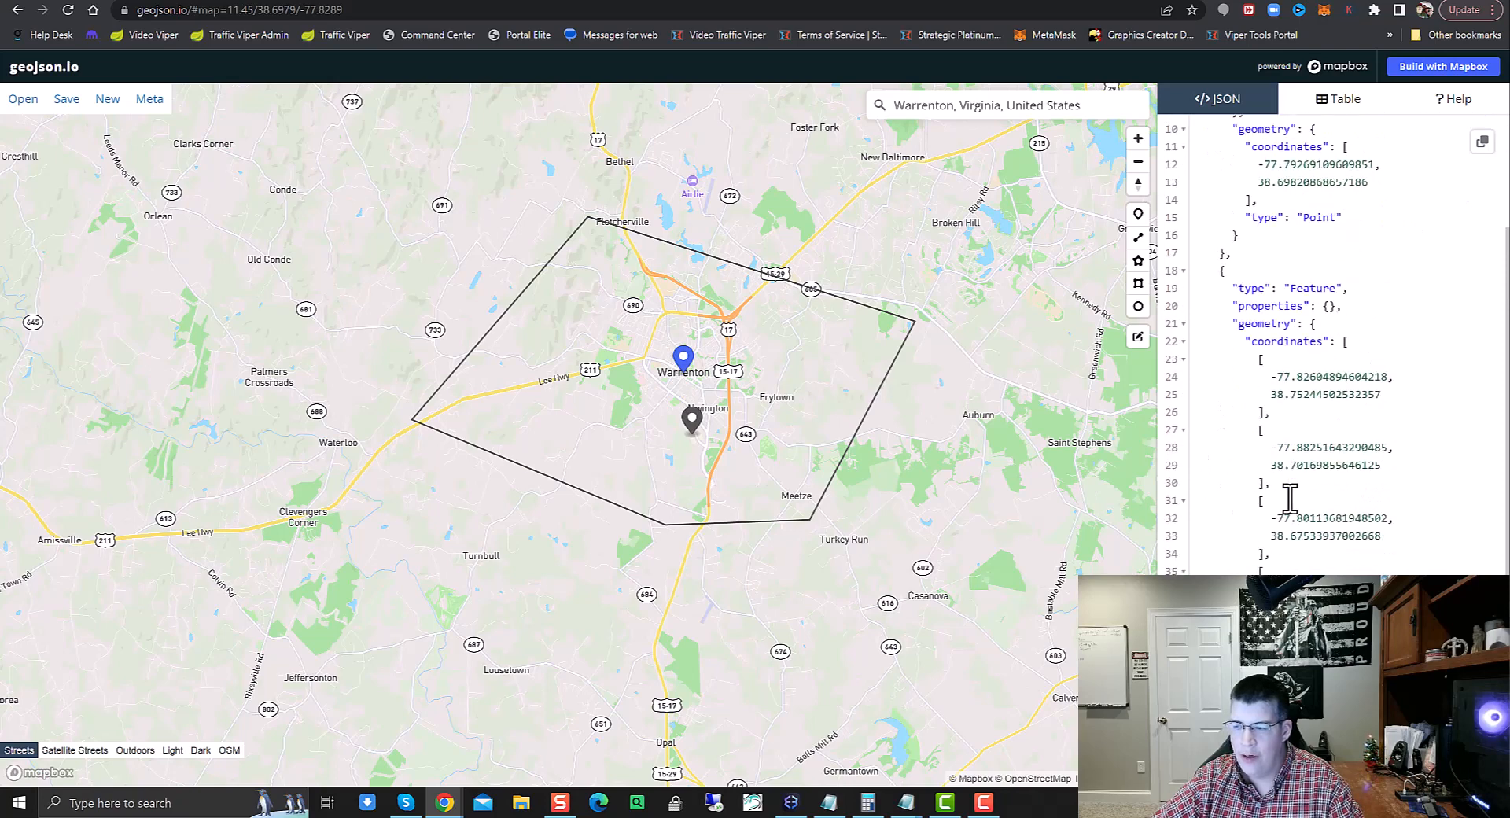
scroll(1290, 497, down, 2)
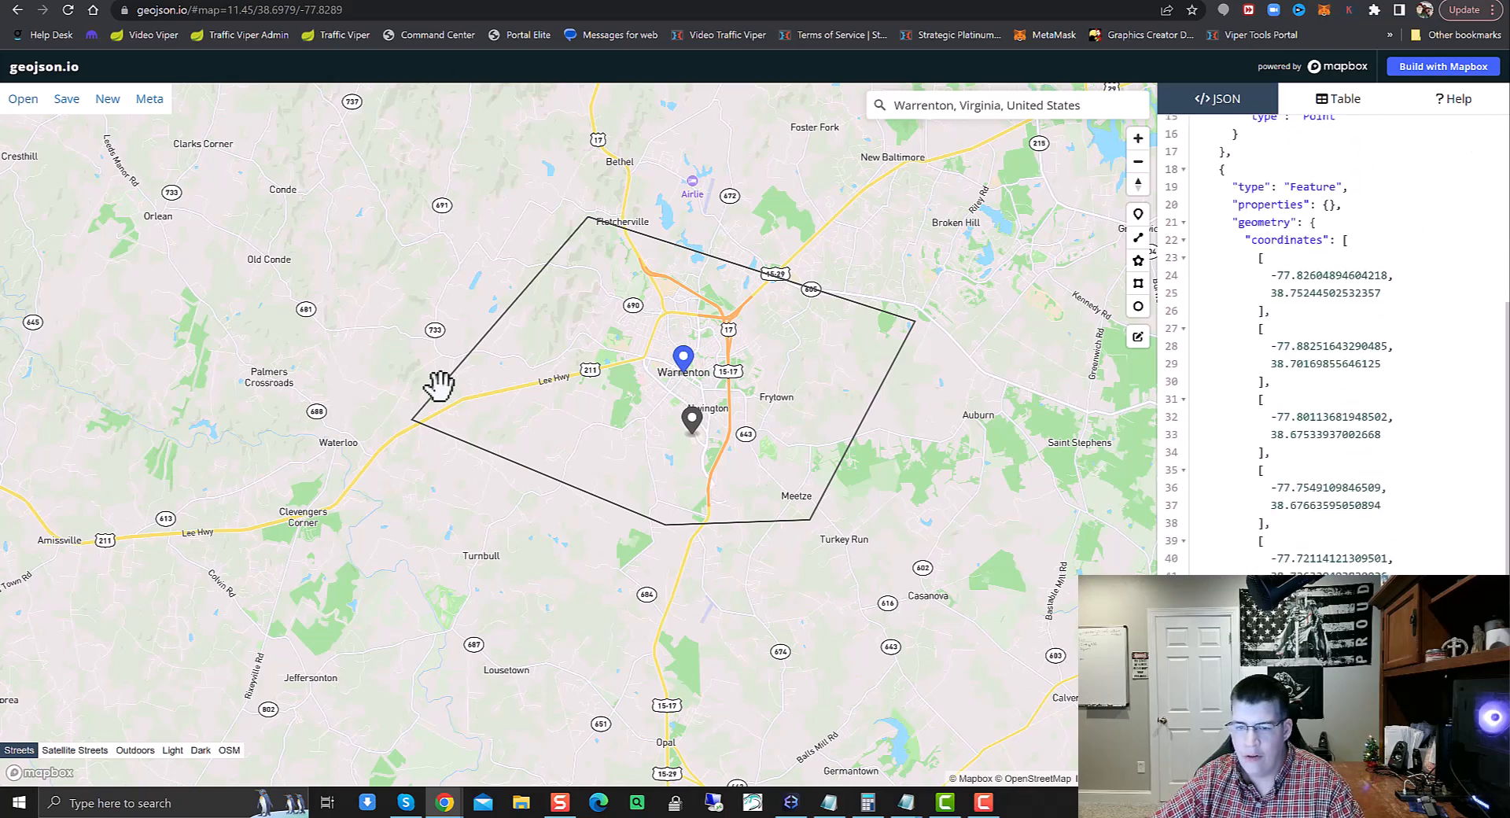
Give the outline the property HVAC Repair with the value Boiler Repair and a Heating Repair property without a value, and save them
click(908, 322)
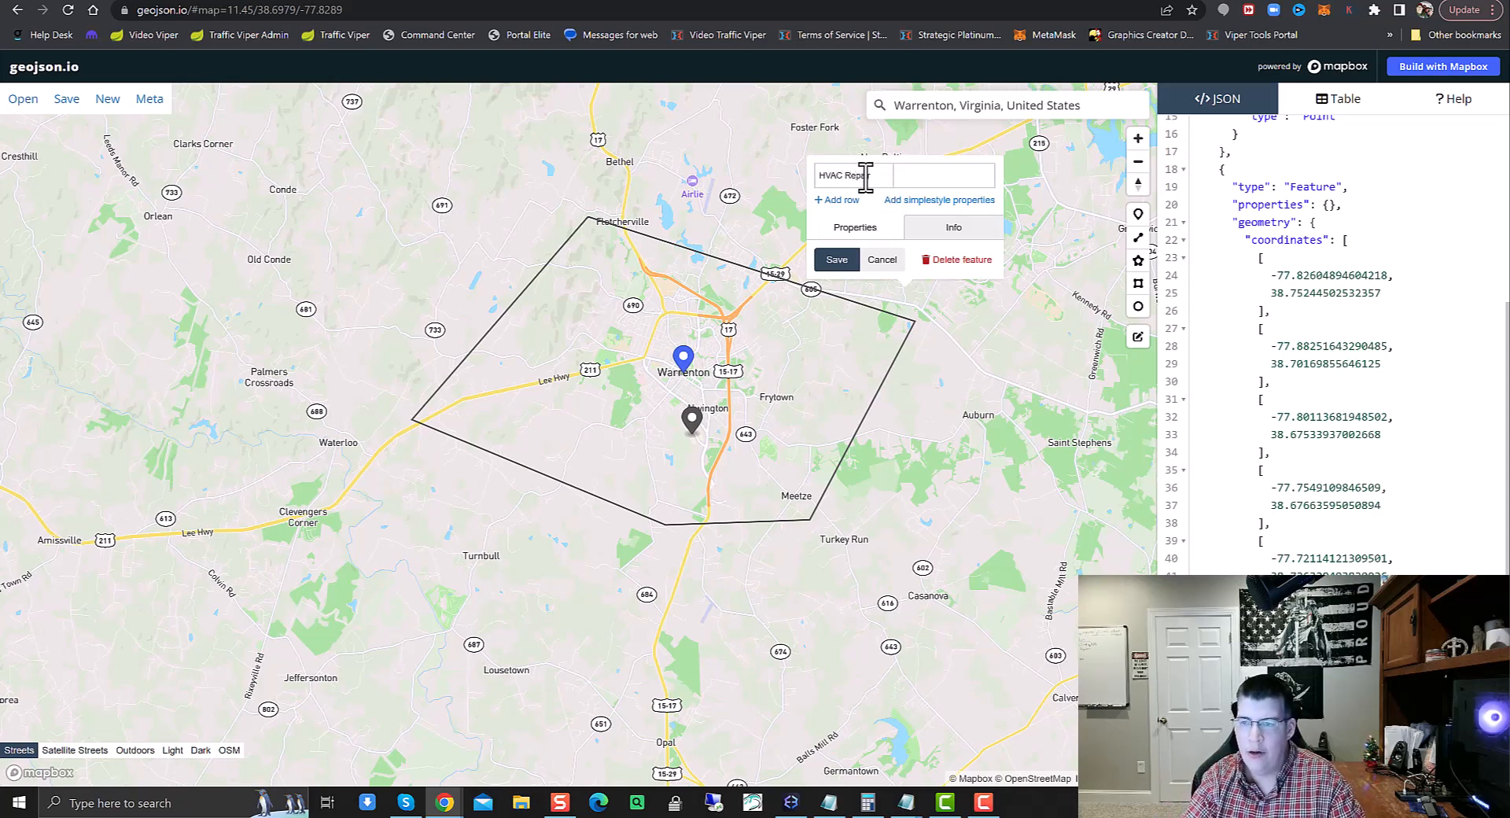
click(923, 184)
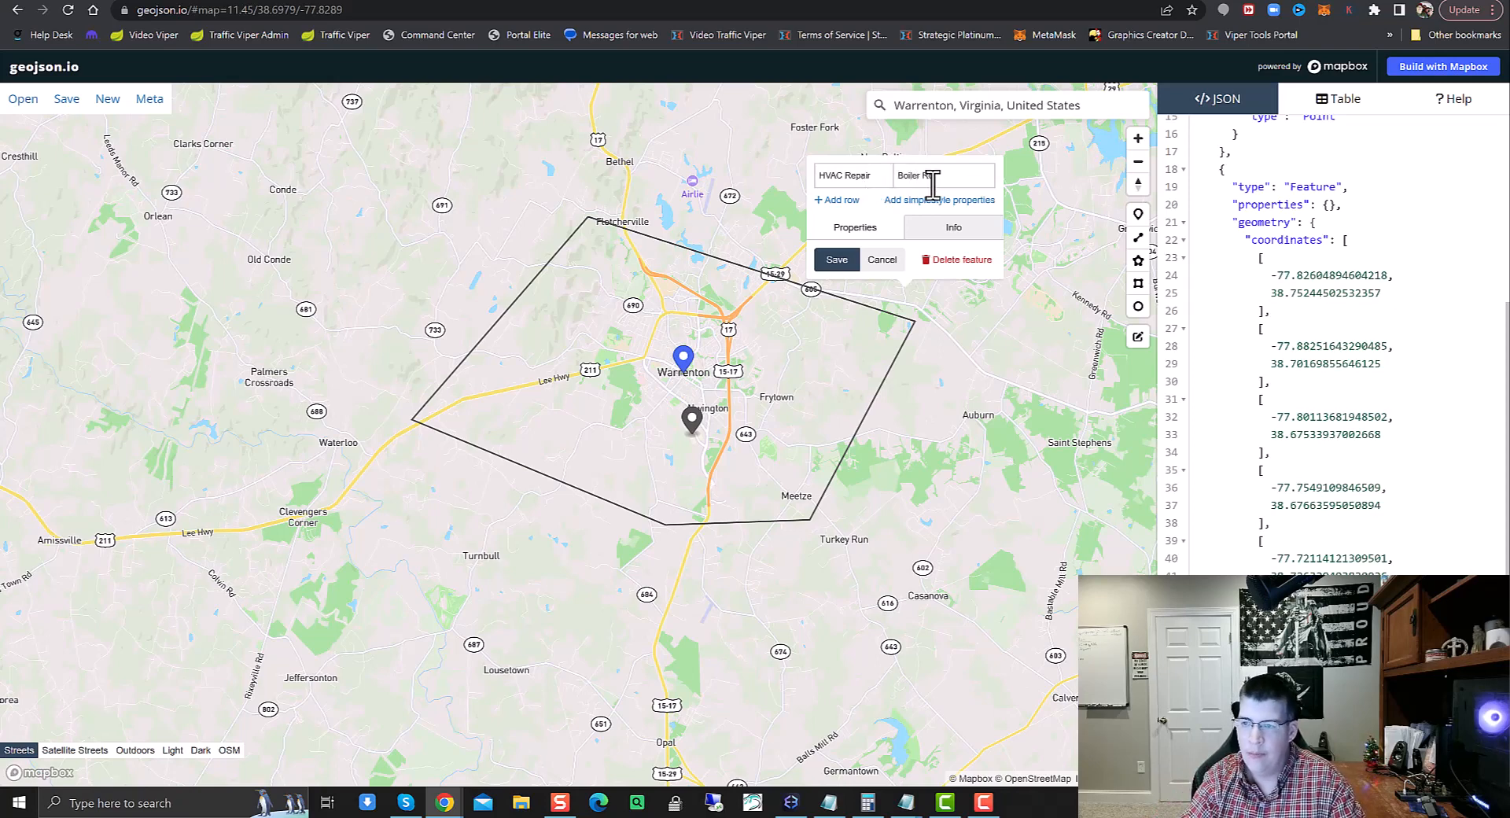
click(837, 202)
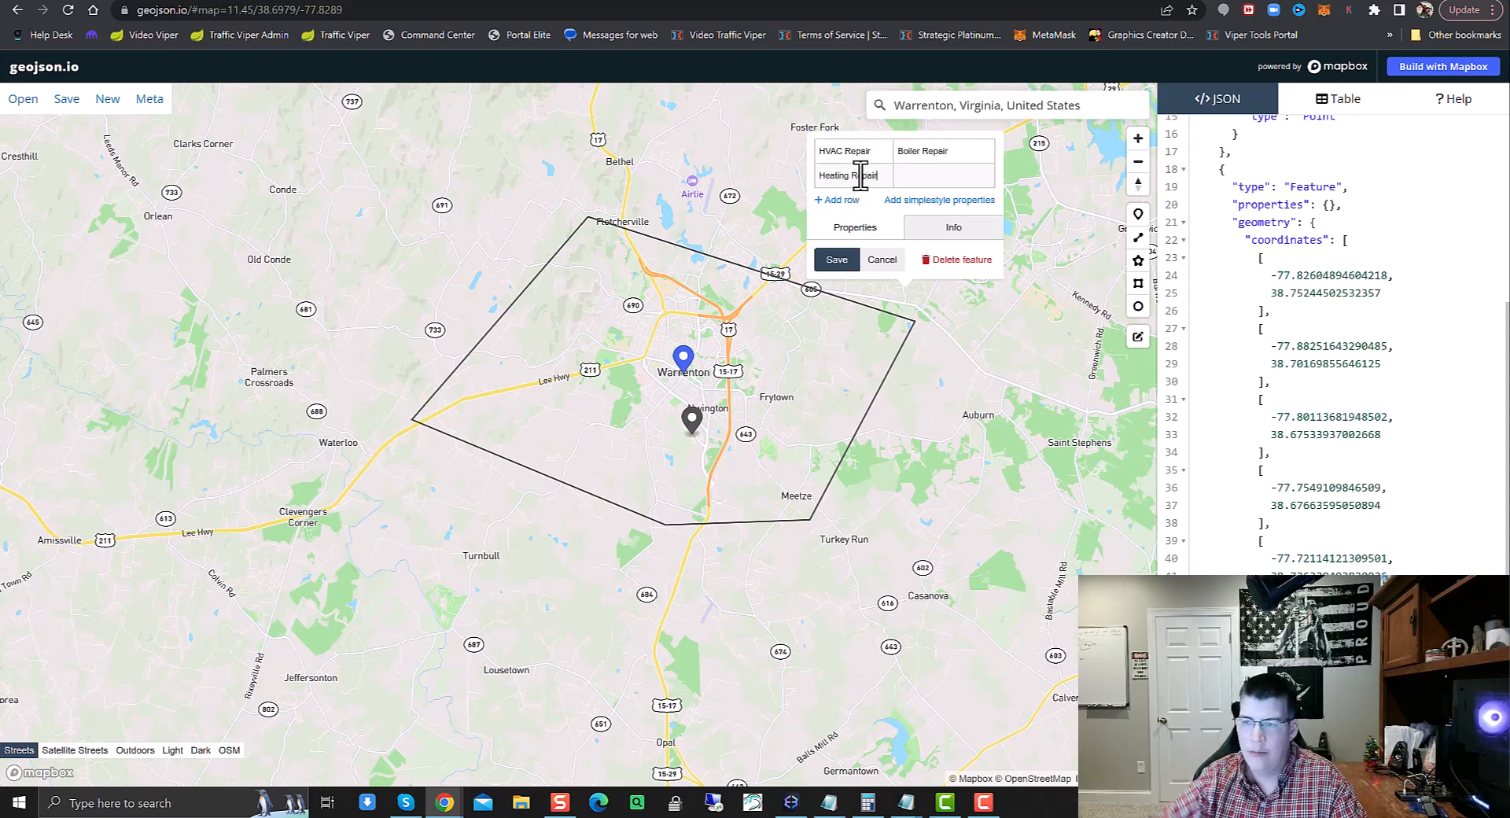
click(838, 261)
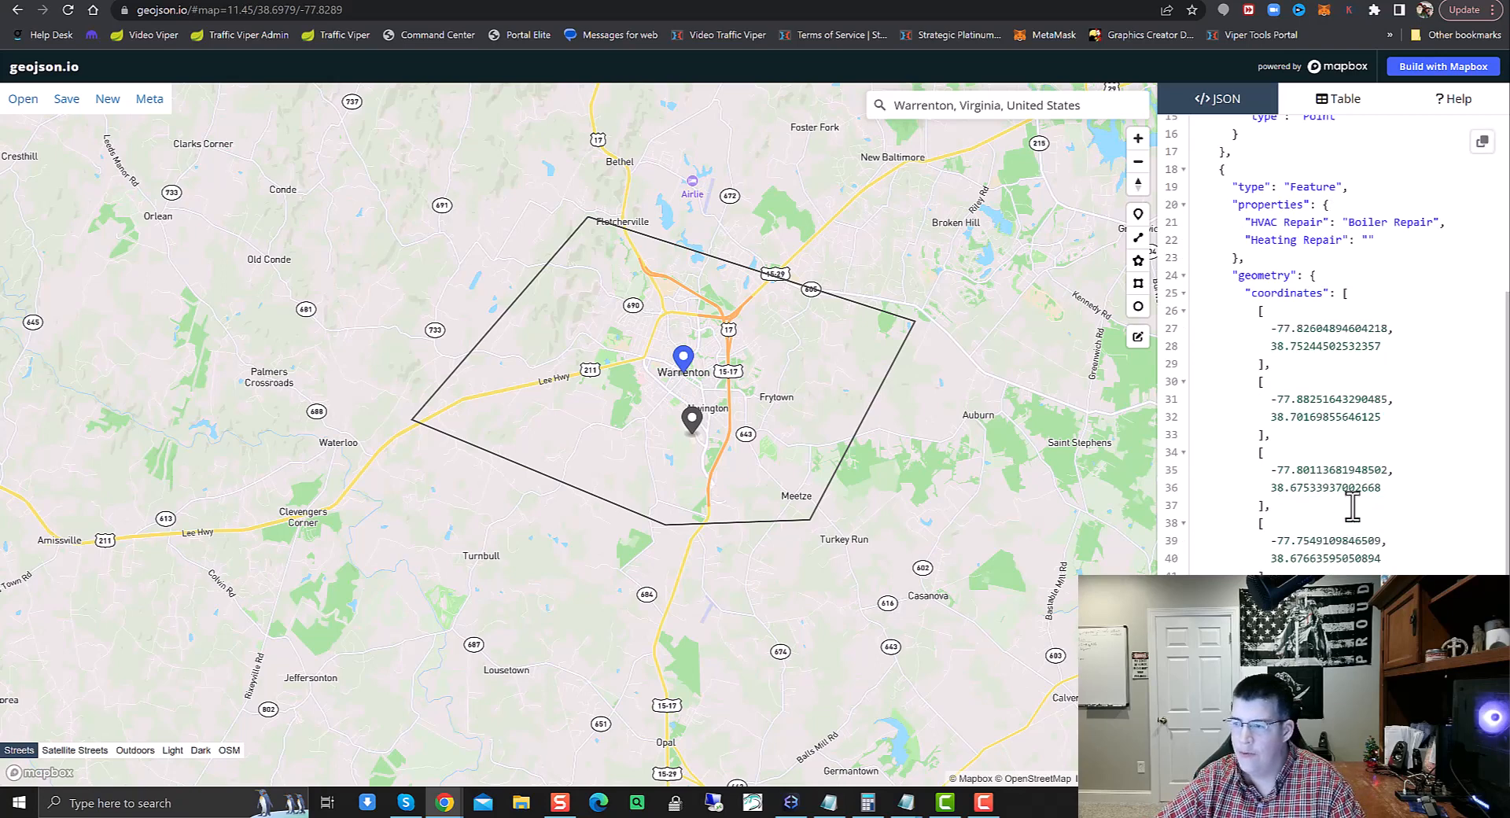
Check the properties of both features as a table, and export the map data as a KML file
scroll(1352, 507, up, 3)
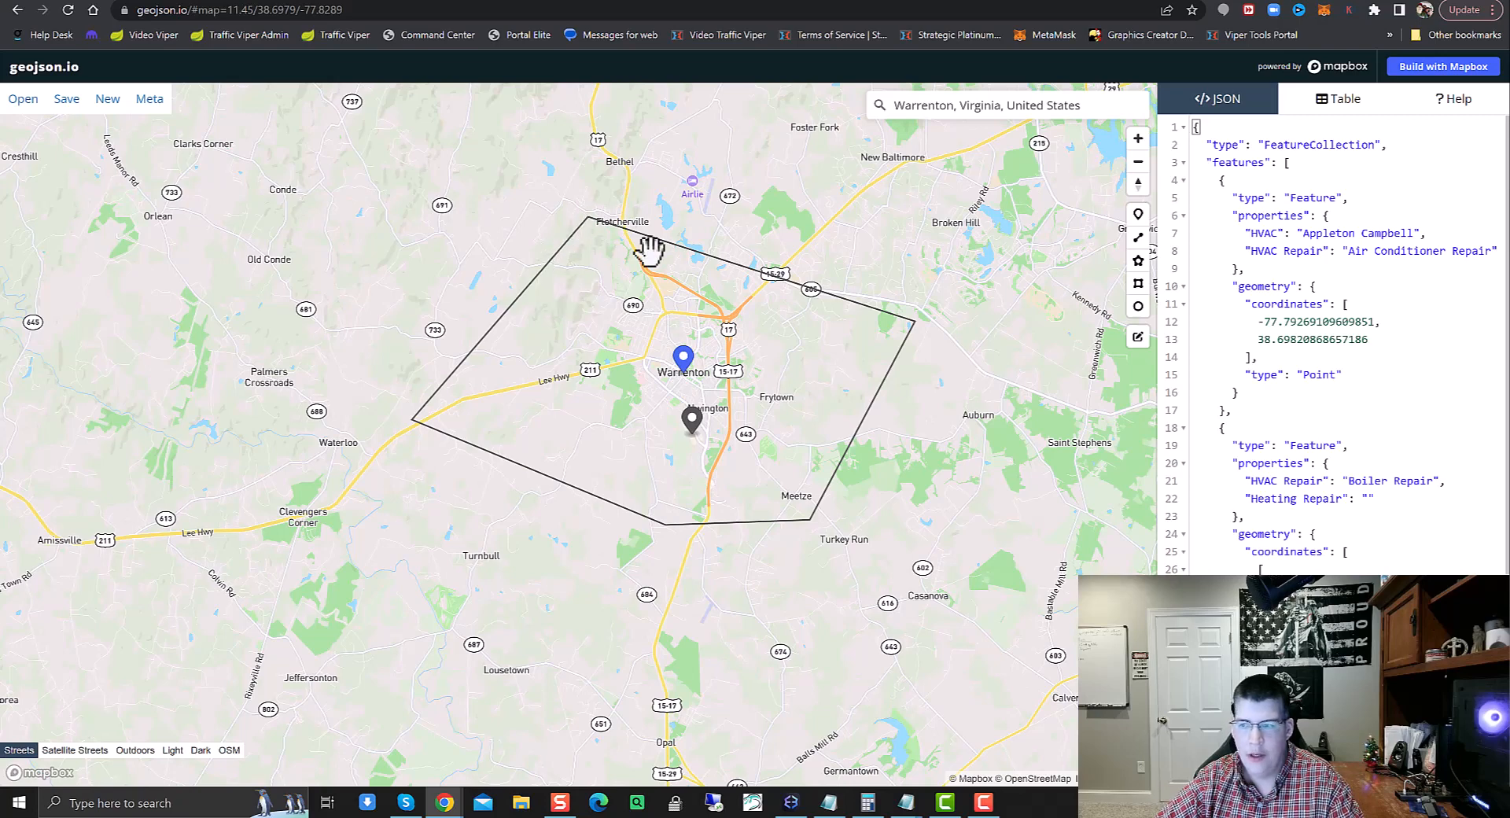
click(1343, 103)
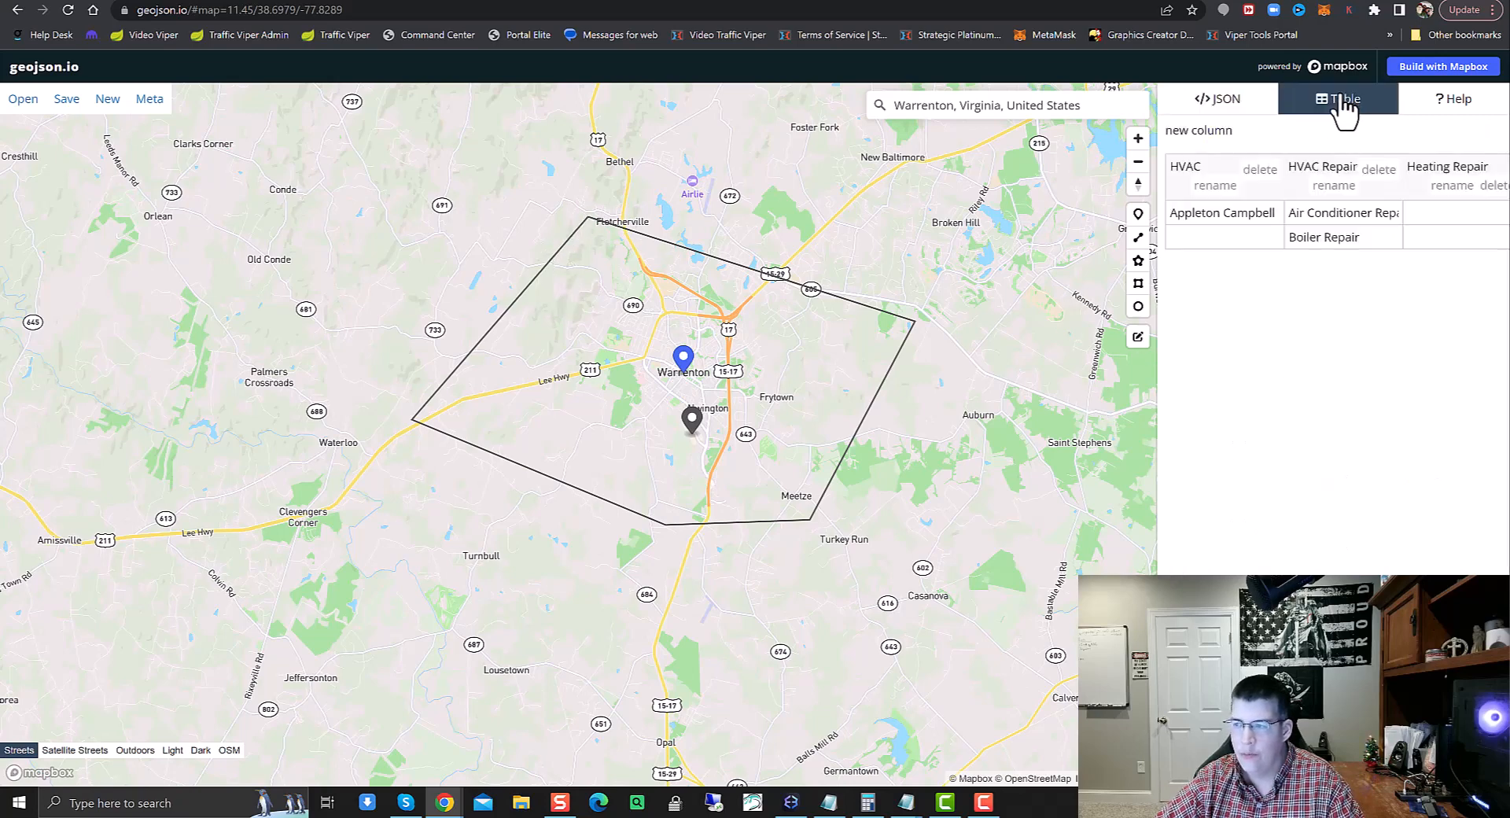
click(1214, 108)
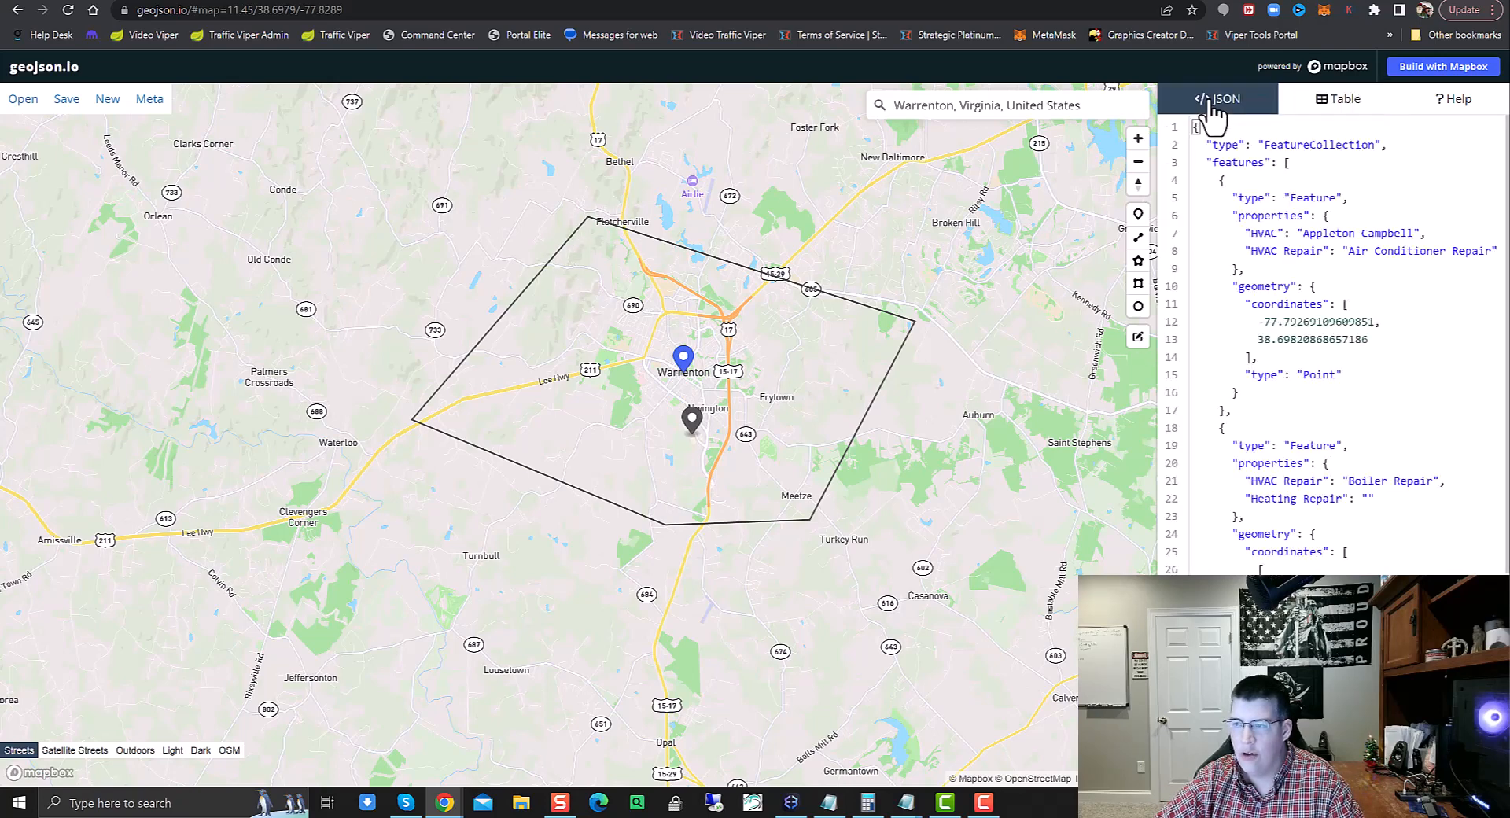
click(64, 104)
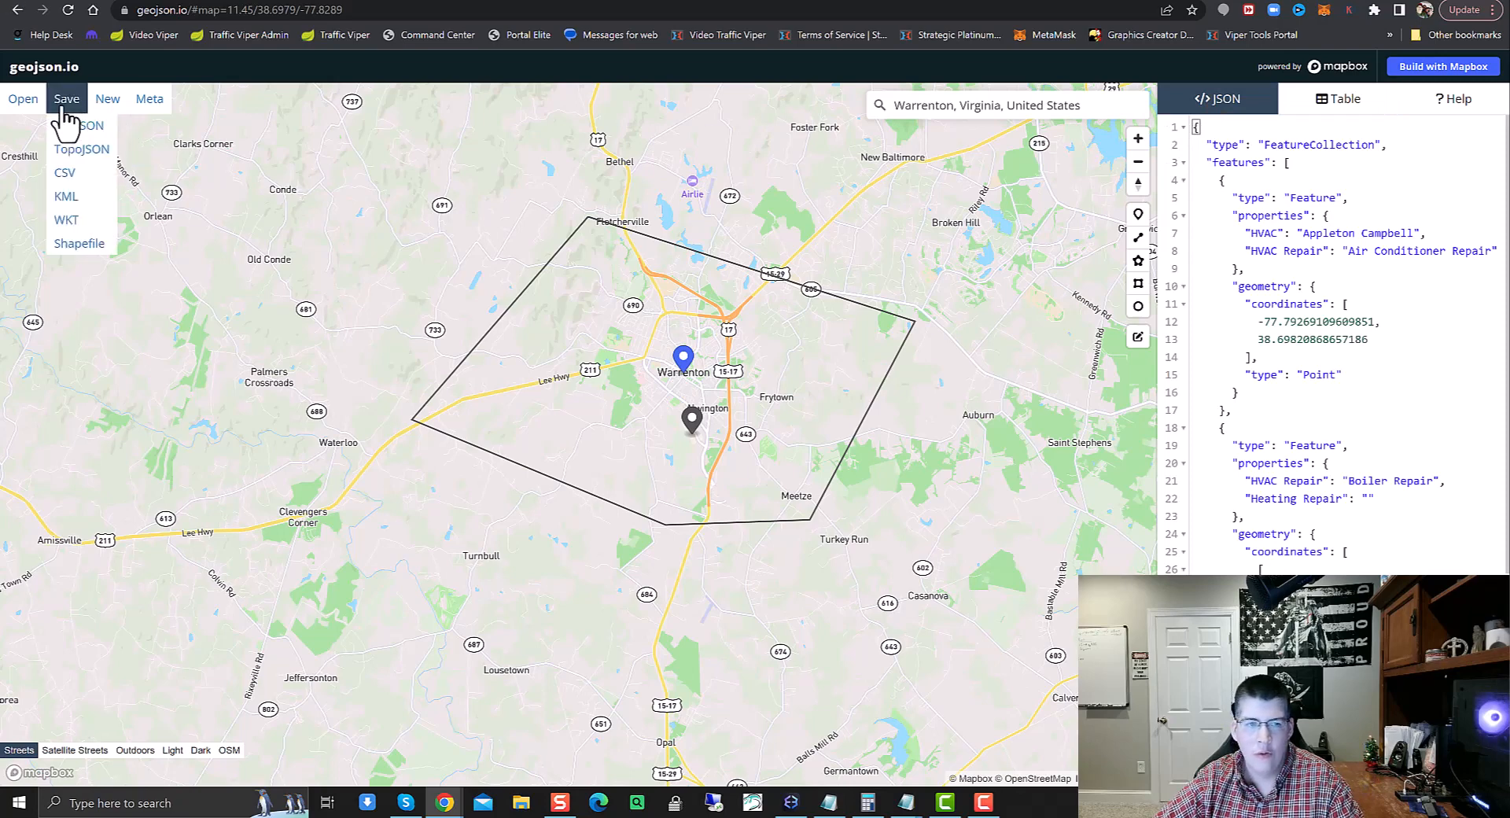
click(74, 196)
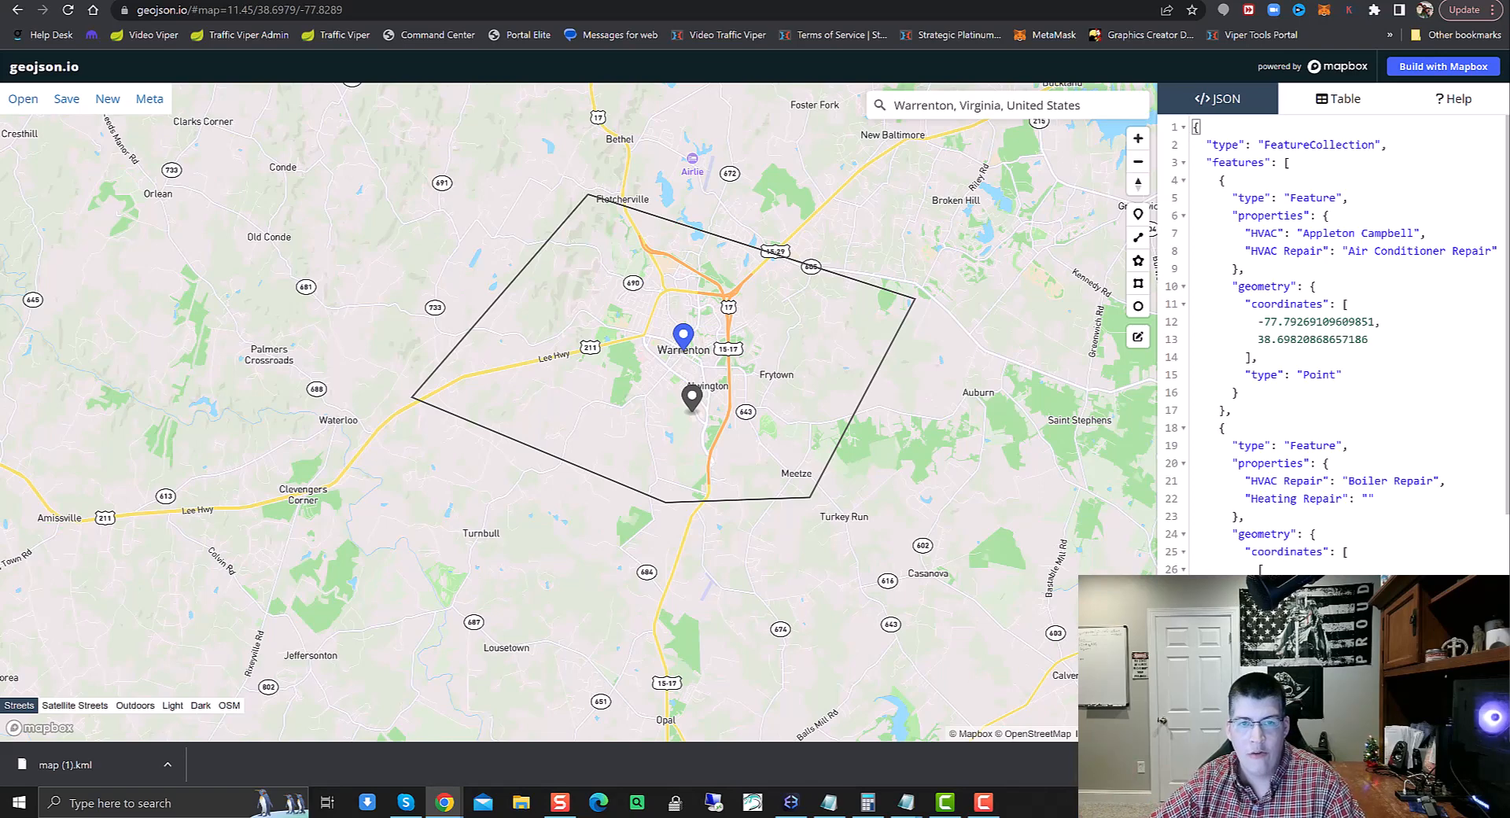
Switch to the Maps folder in Google Drive and create a new Google My Maps map there
click(290, 1)
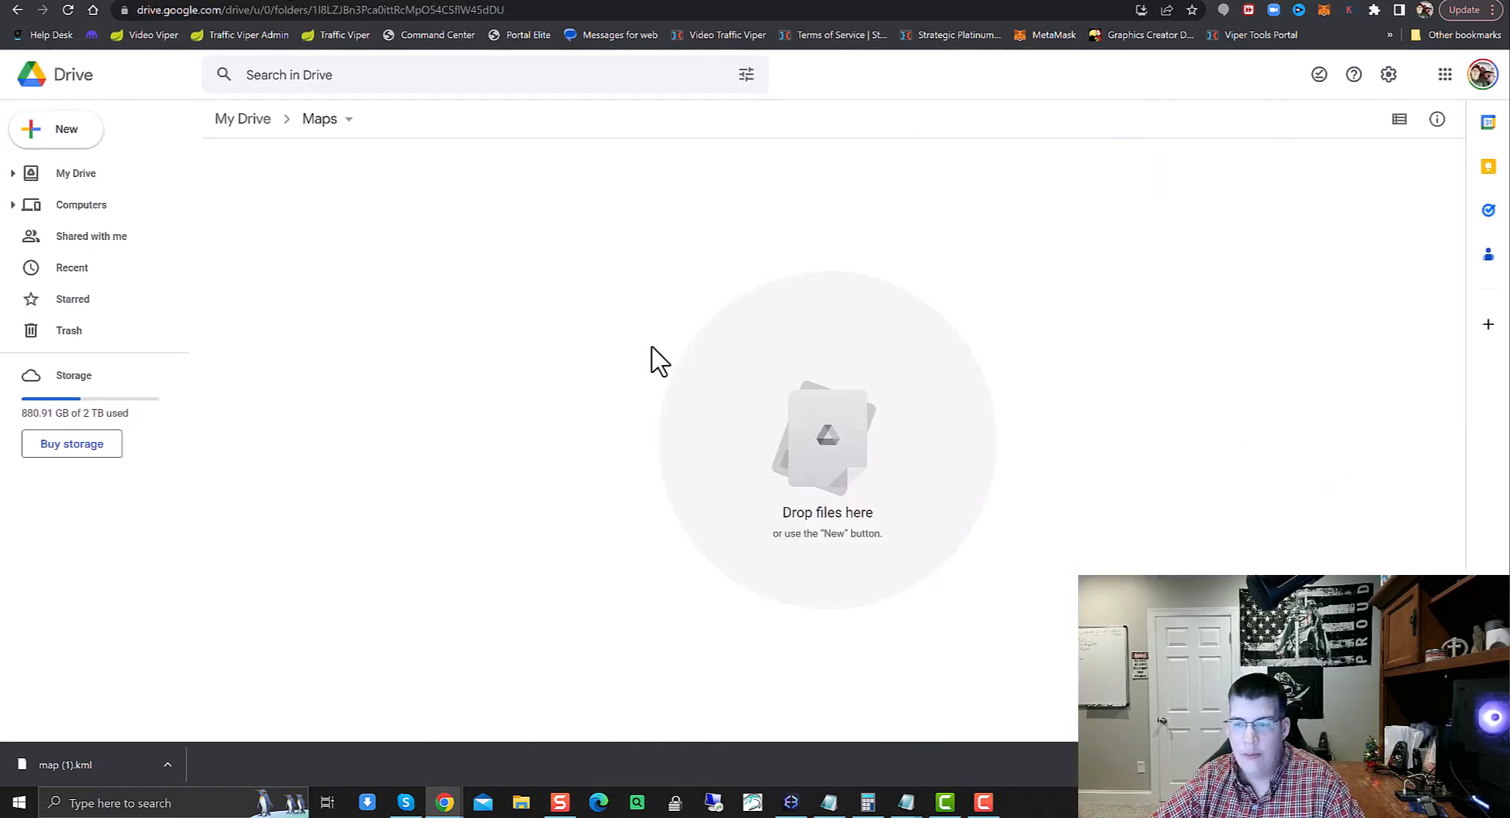
right_click(634, 425)
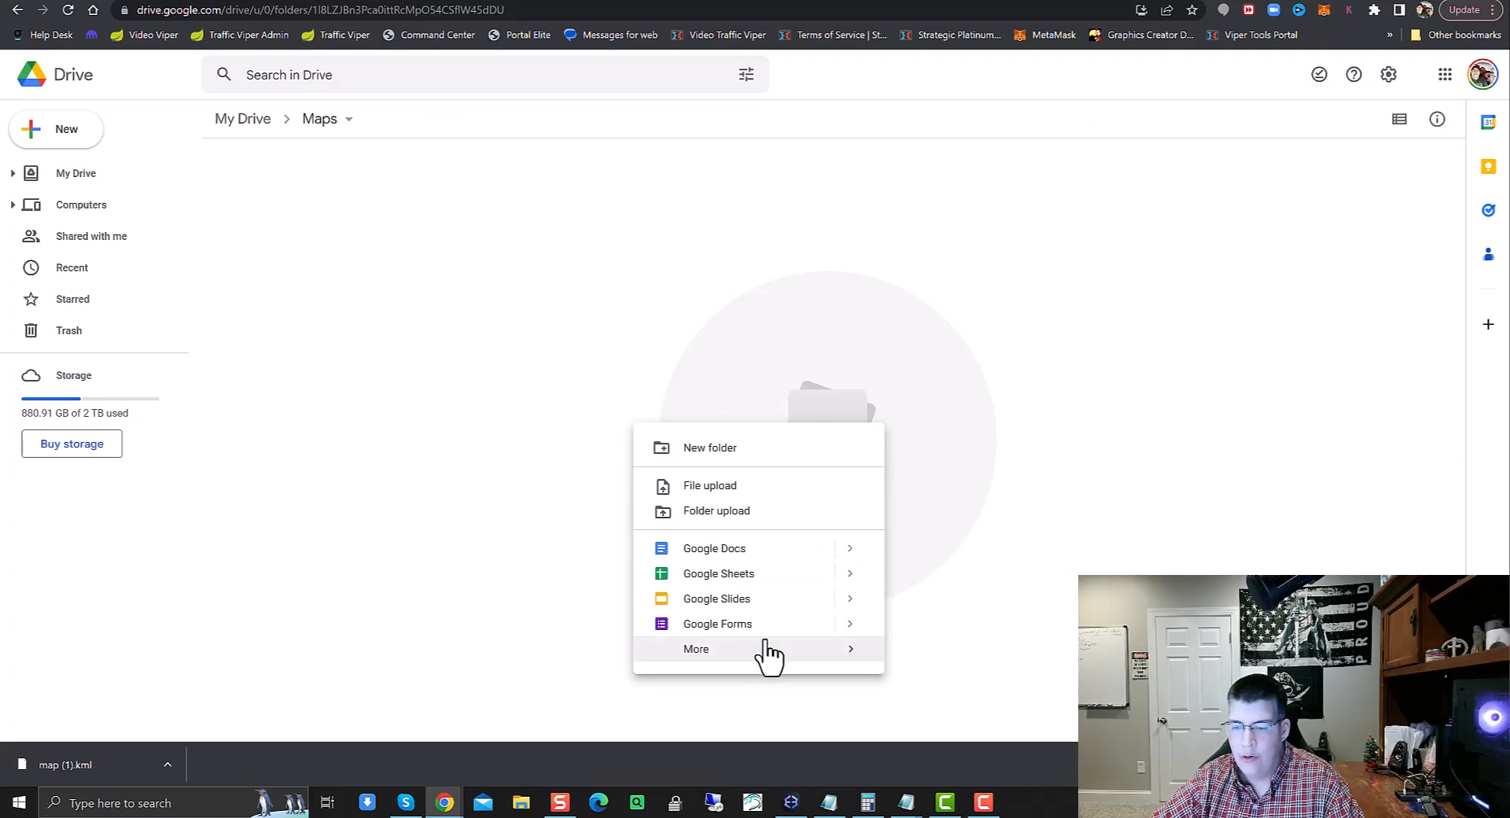
mouse_move(751, 654)
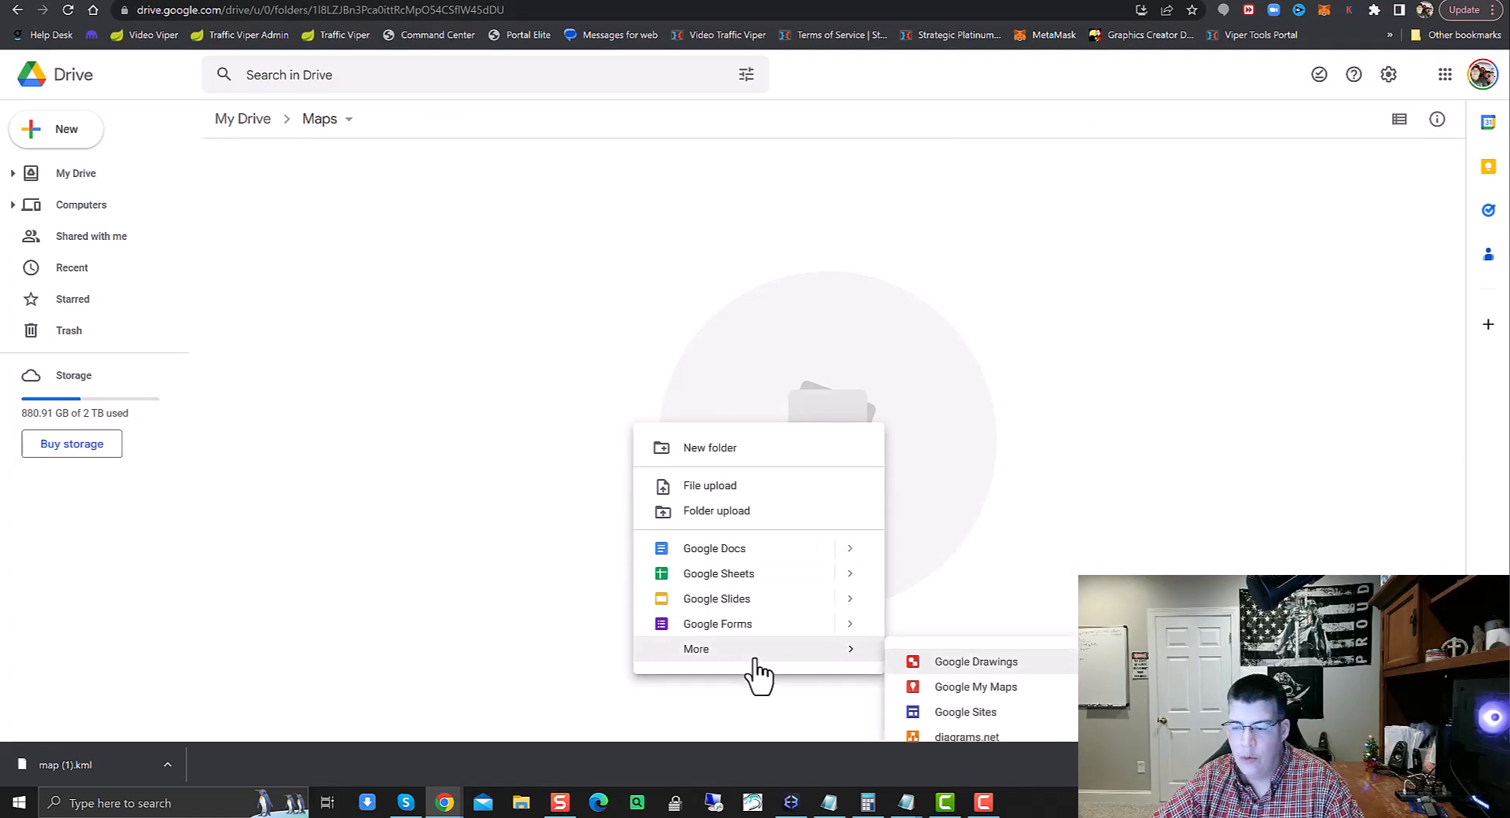
click(960, 687)
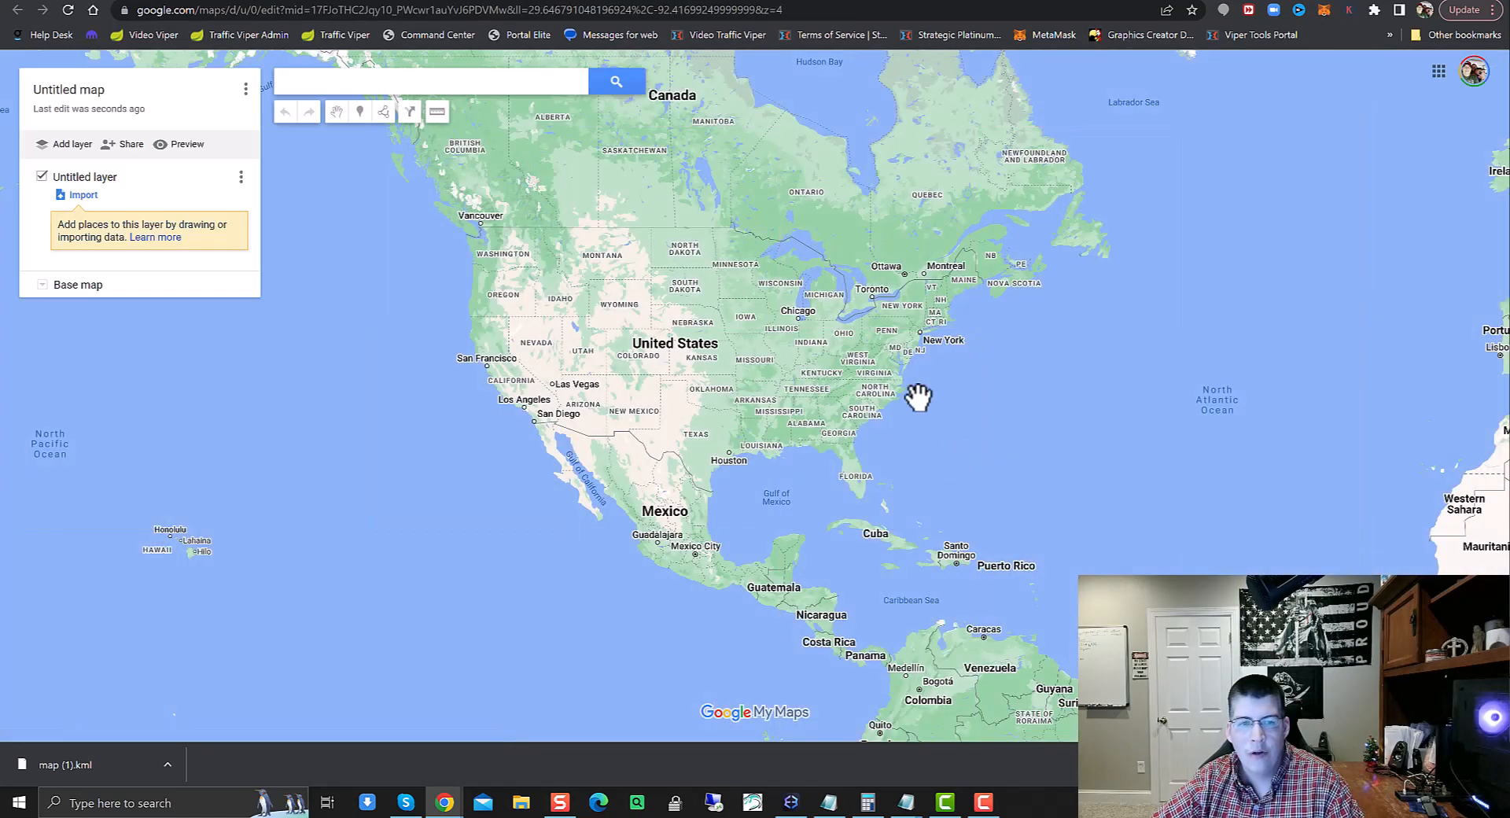
Delete the new map's empty untitled layer and import the downloaded file map (1).kml into the map
click(241, 177)
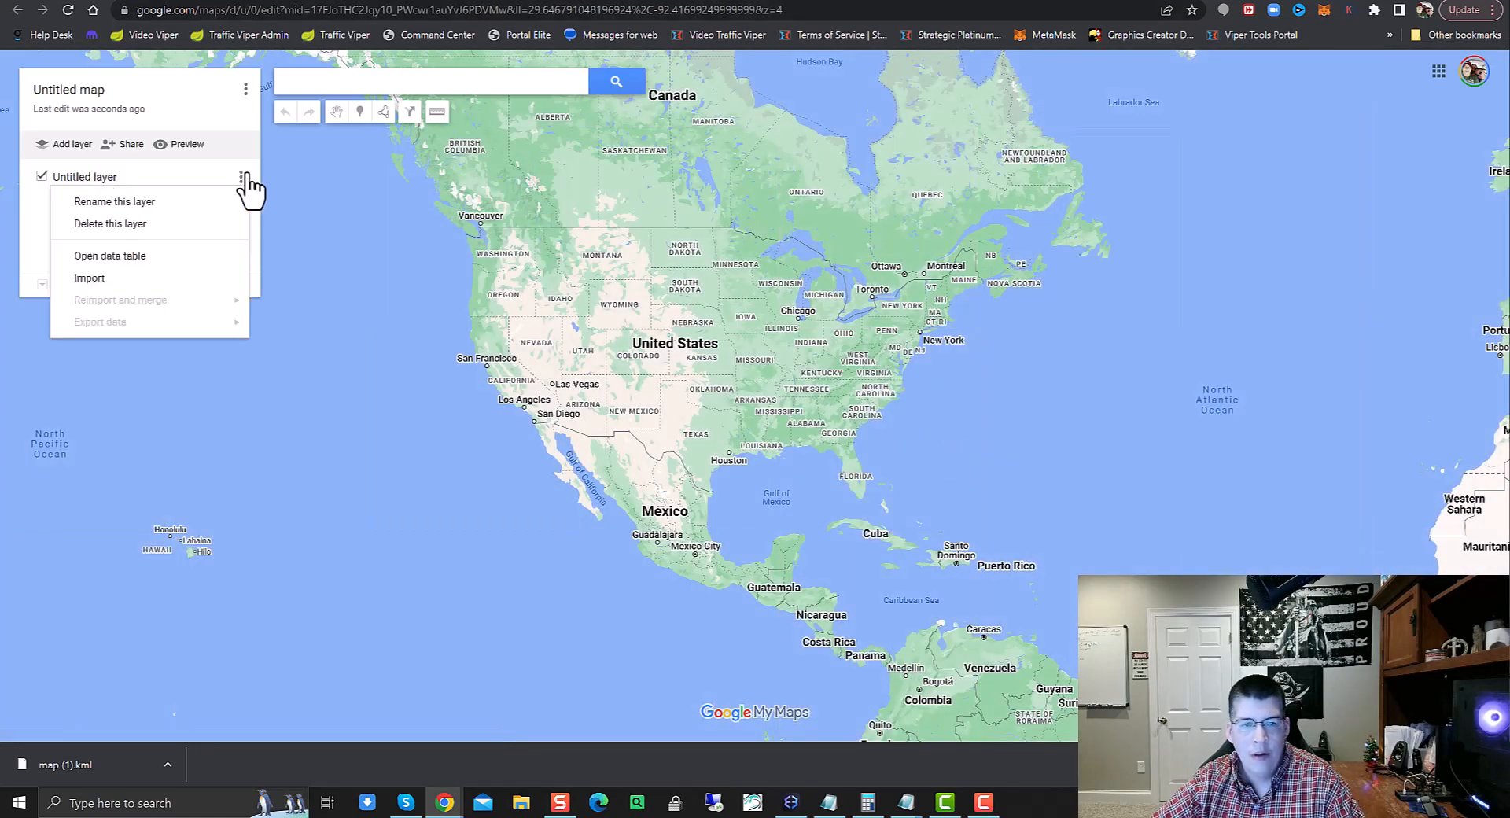
click(108, 228)
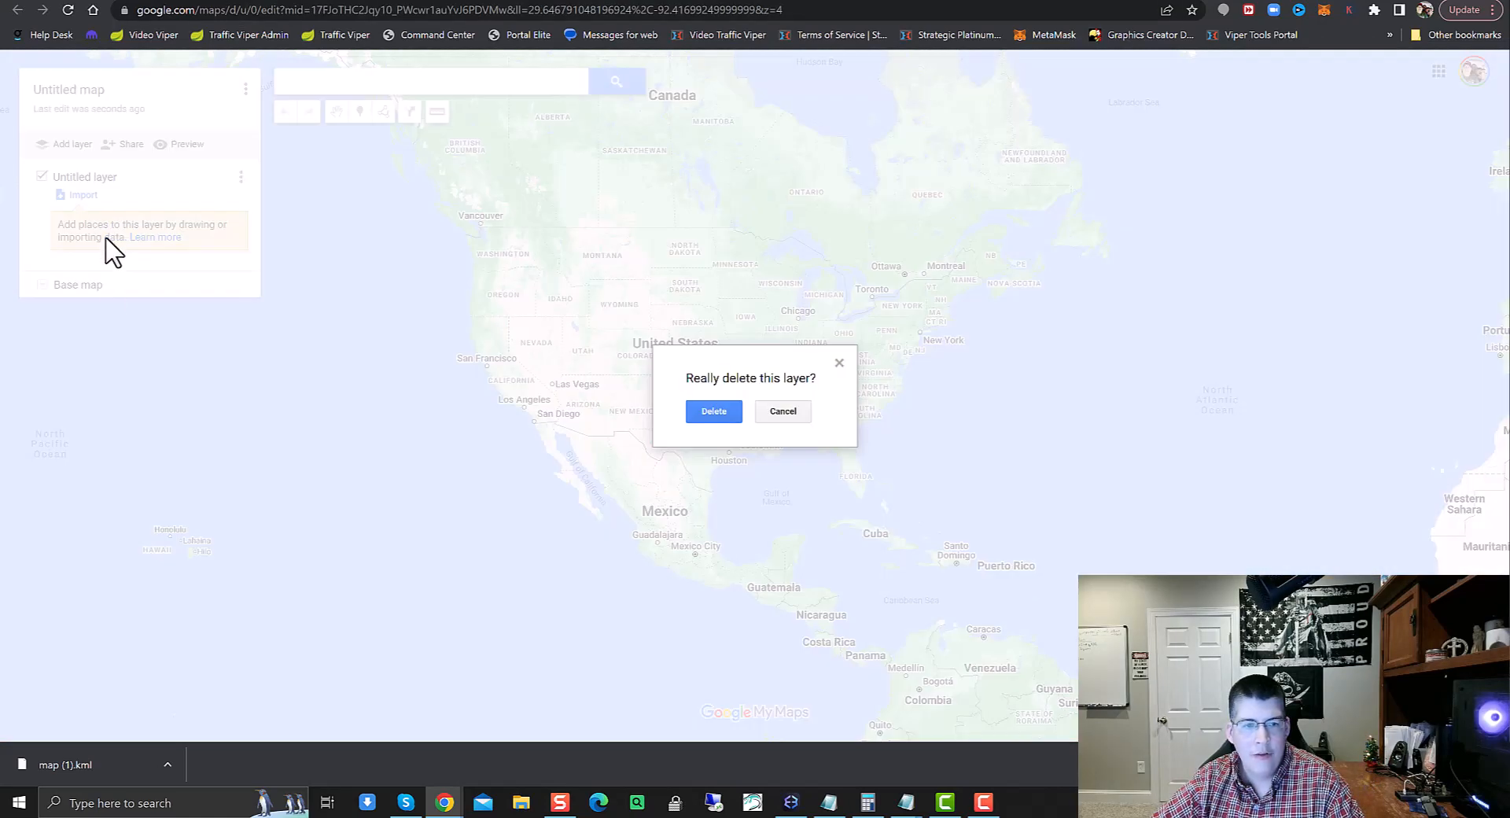
click(714, 410)
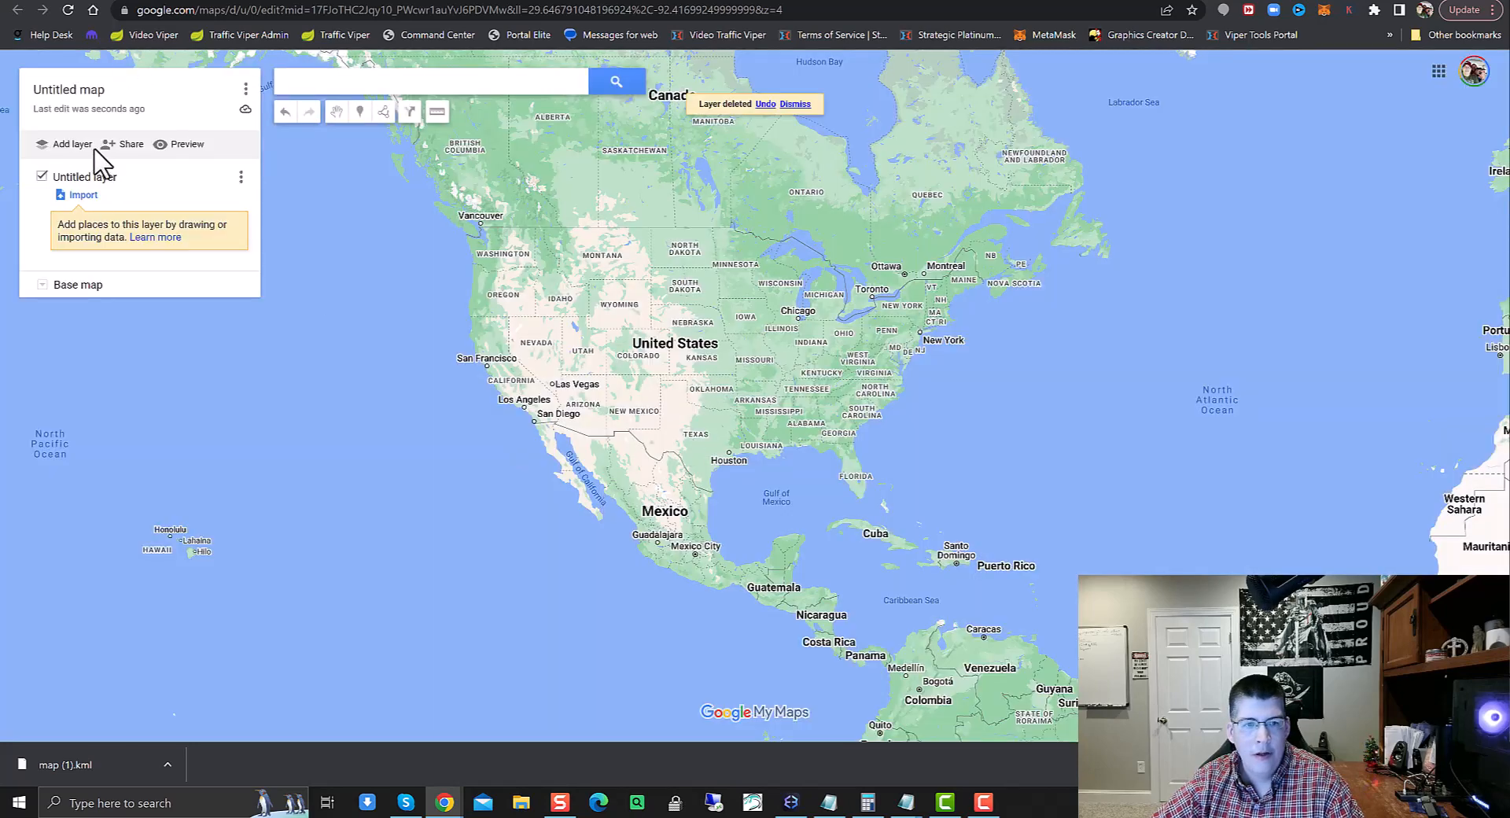
click(83, 196)
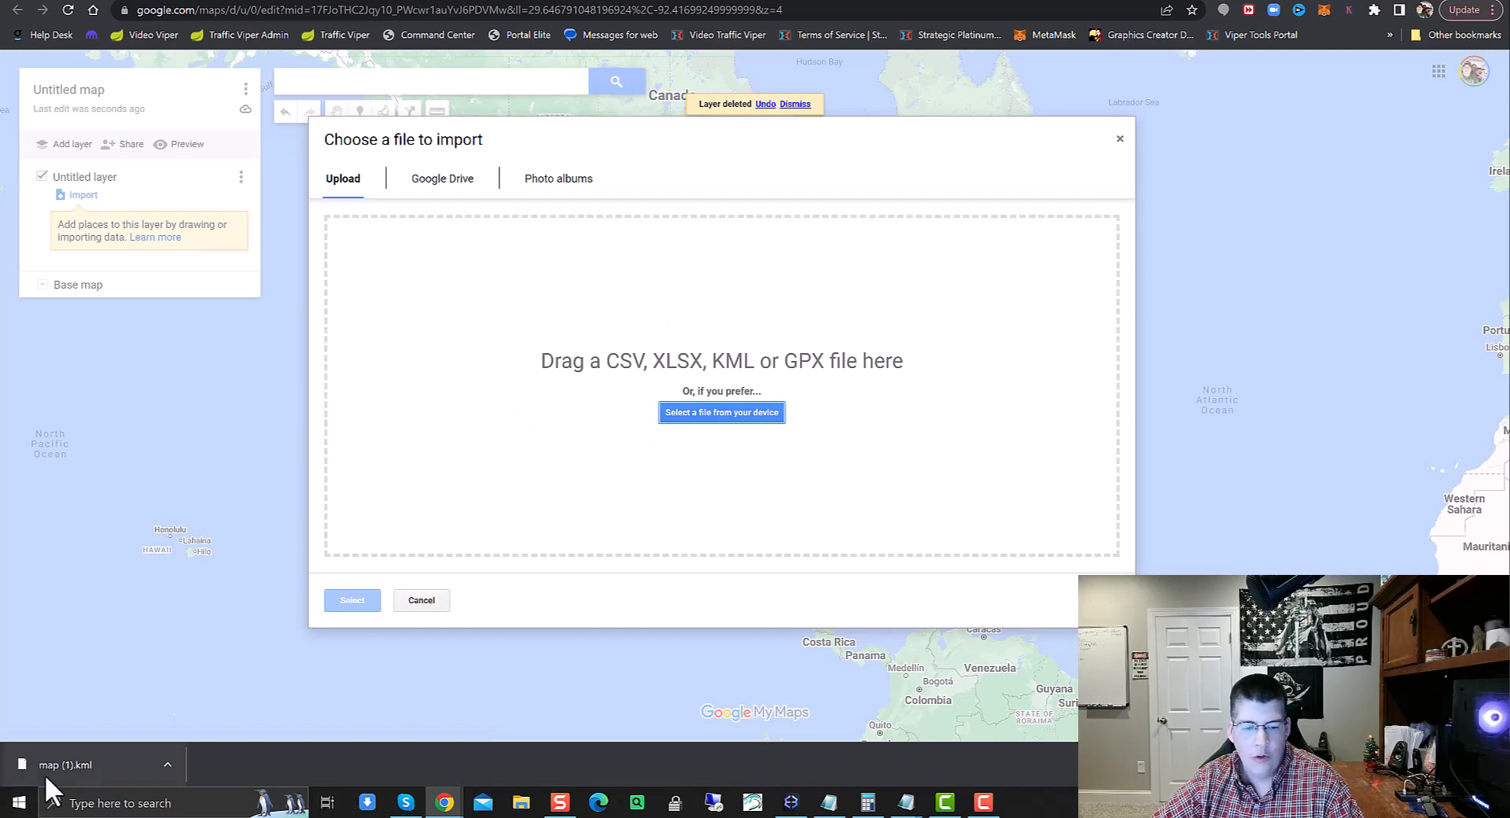
drag(47, 764, 735, 381)
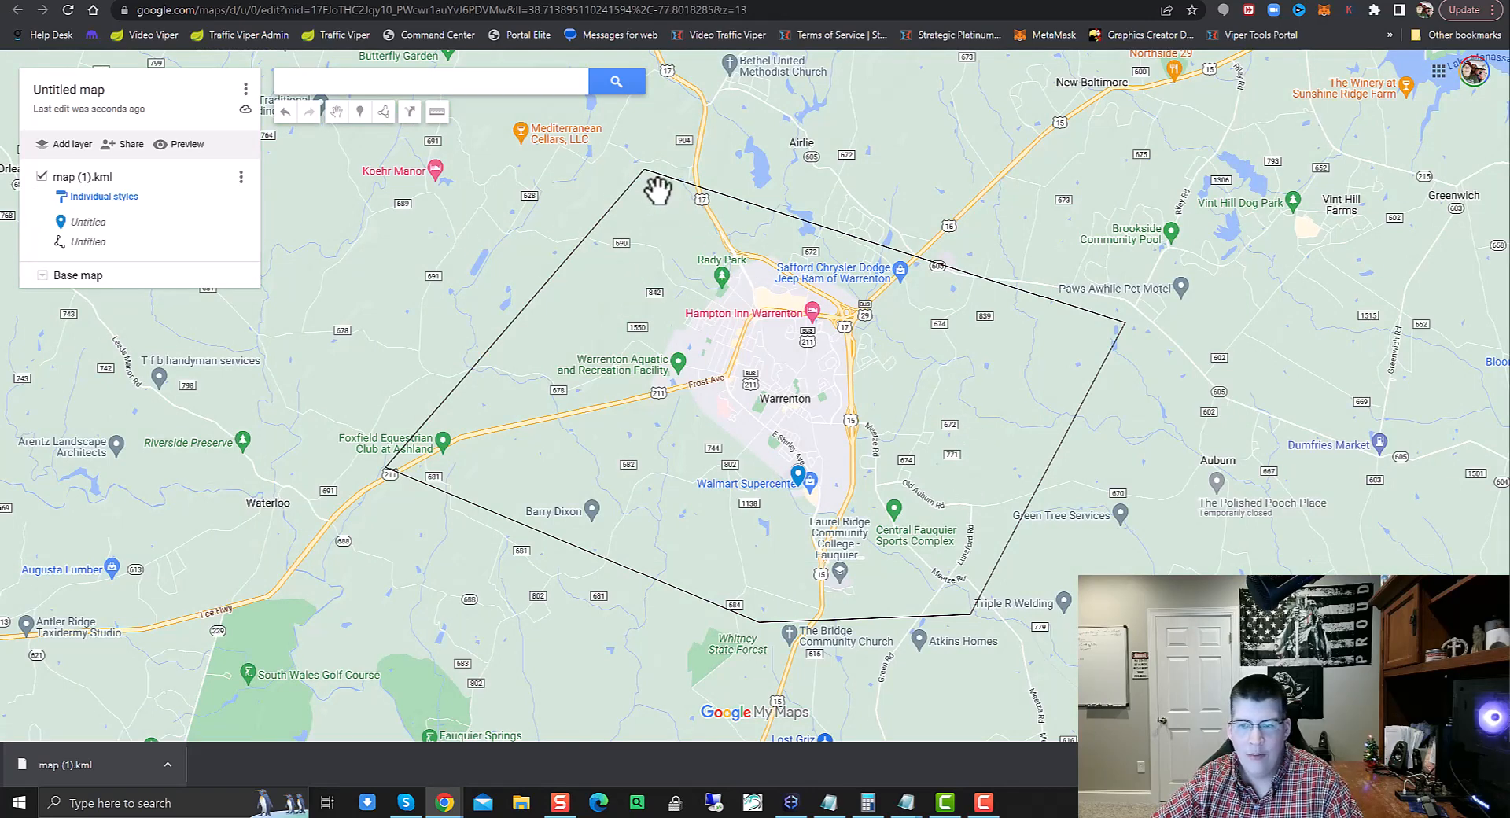
Set the imported outline's Heating Repair field to heating repair and name the outline Appleton Campbell, saving both changes
click(710, 206)
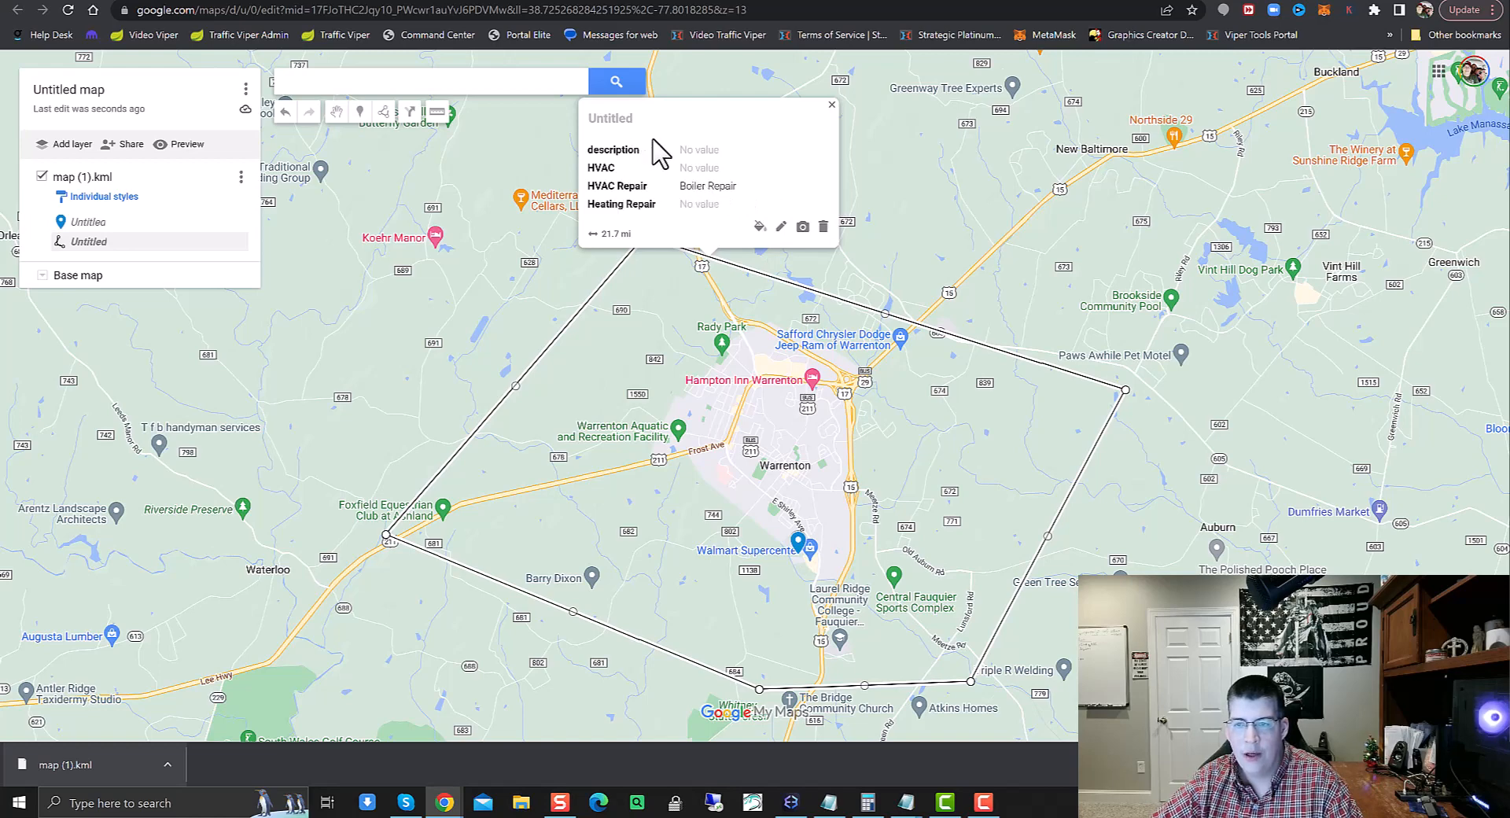
click(781, 228)
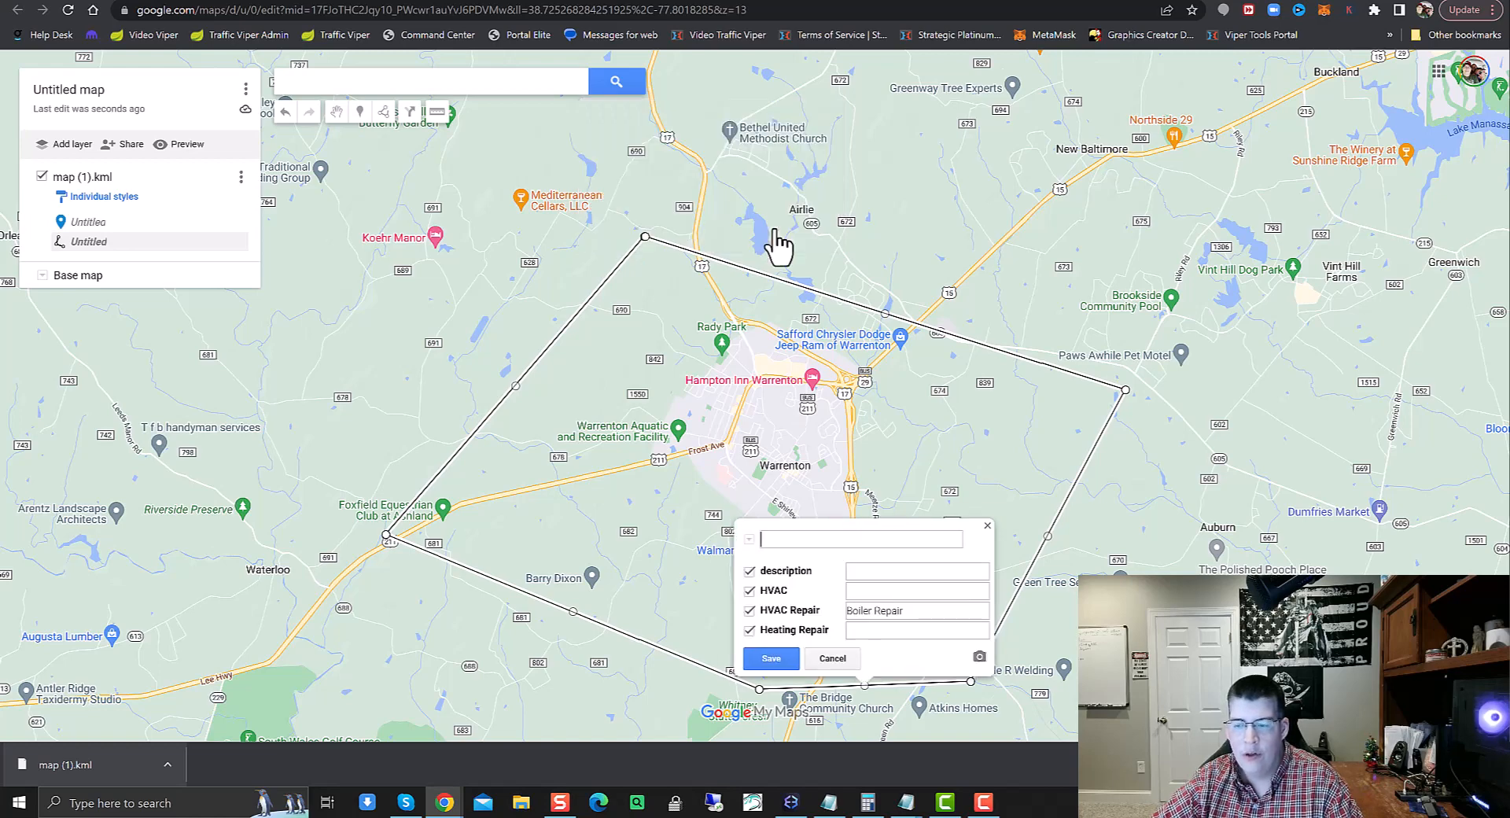
click(888, 628)
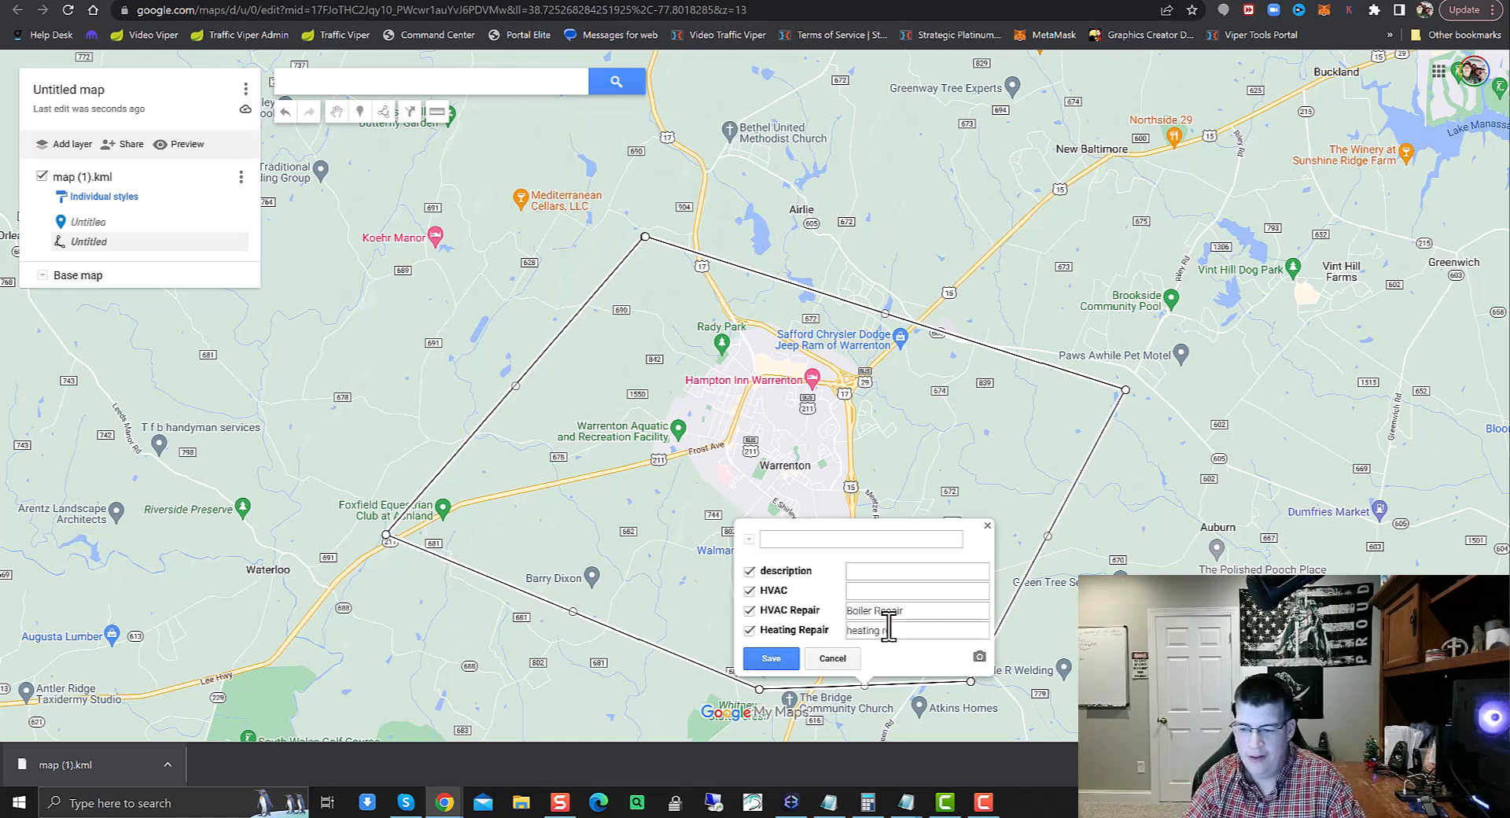
click(778, 659)
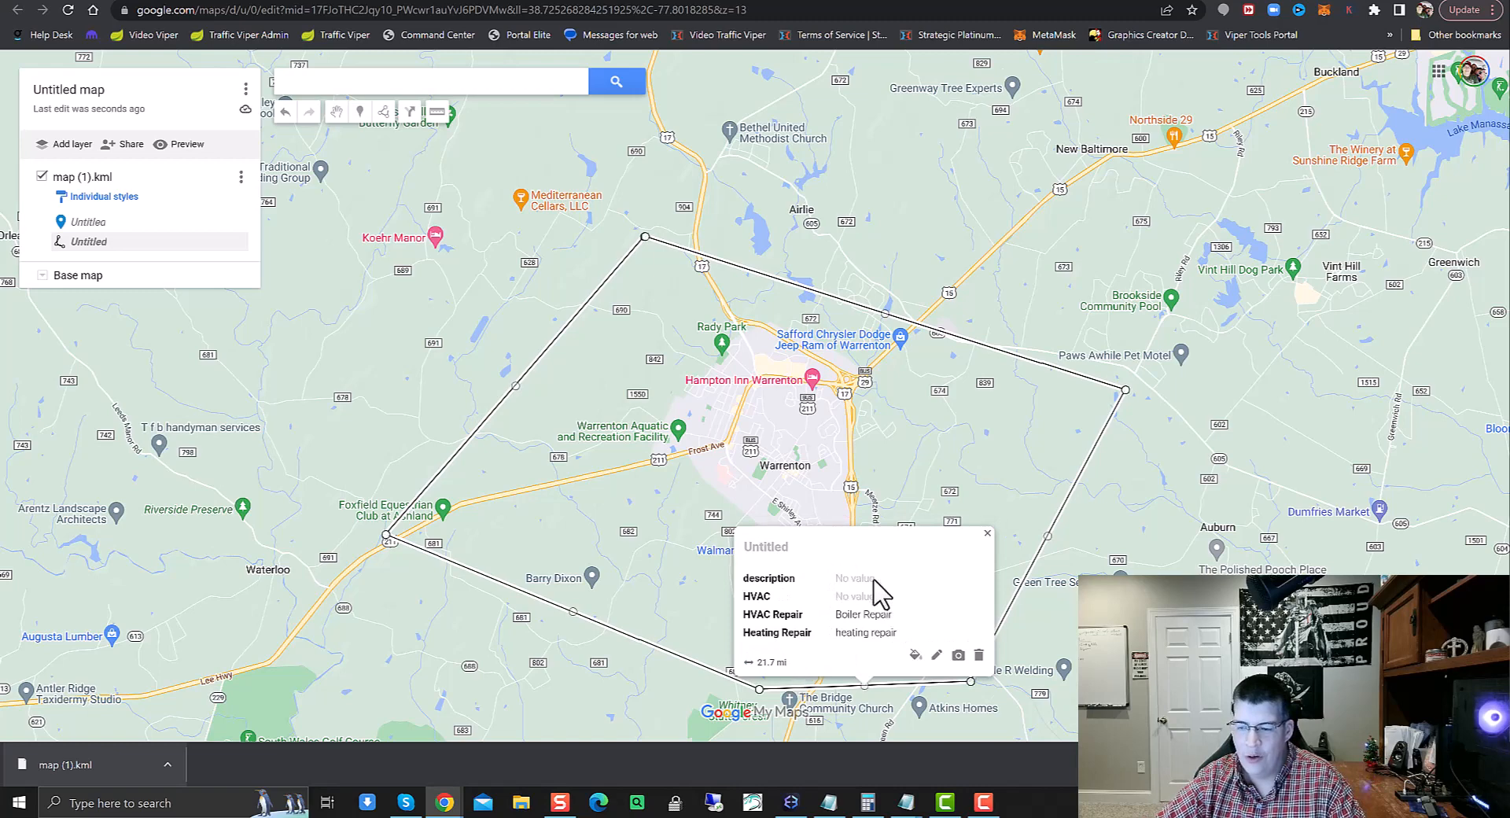
click(936, 655)
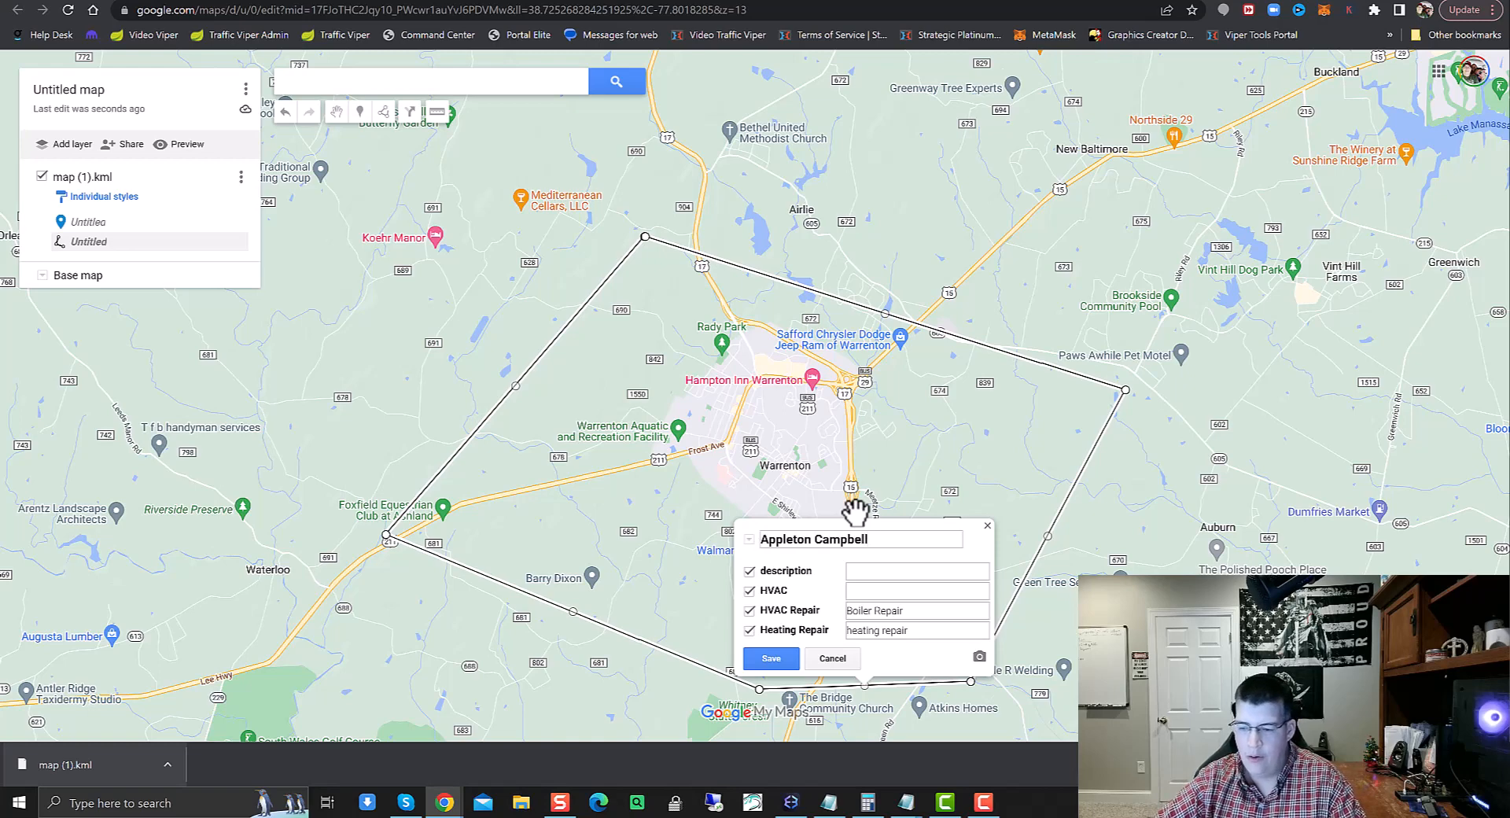
click(789, 658)
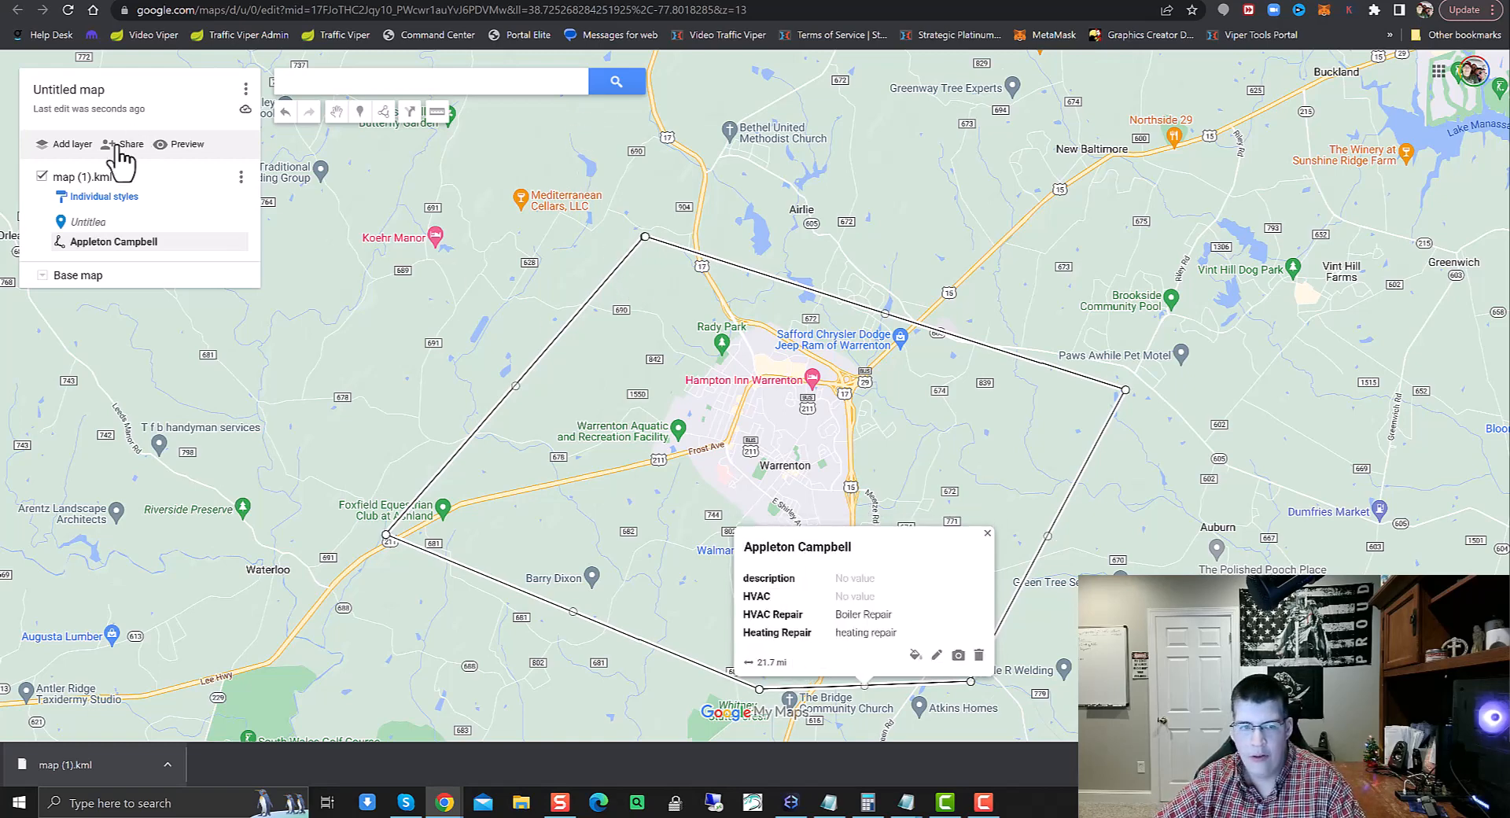
Rename the imported layer as Apple Campbell HVAC Warrenton VA
click(242, 179)
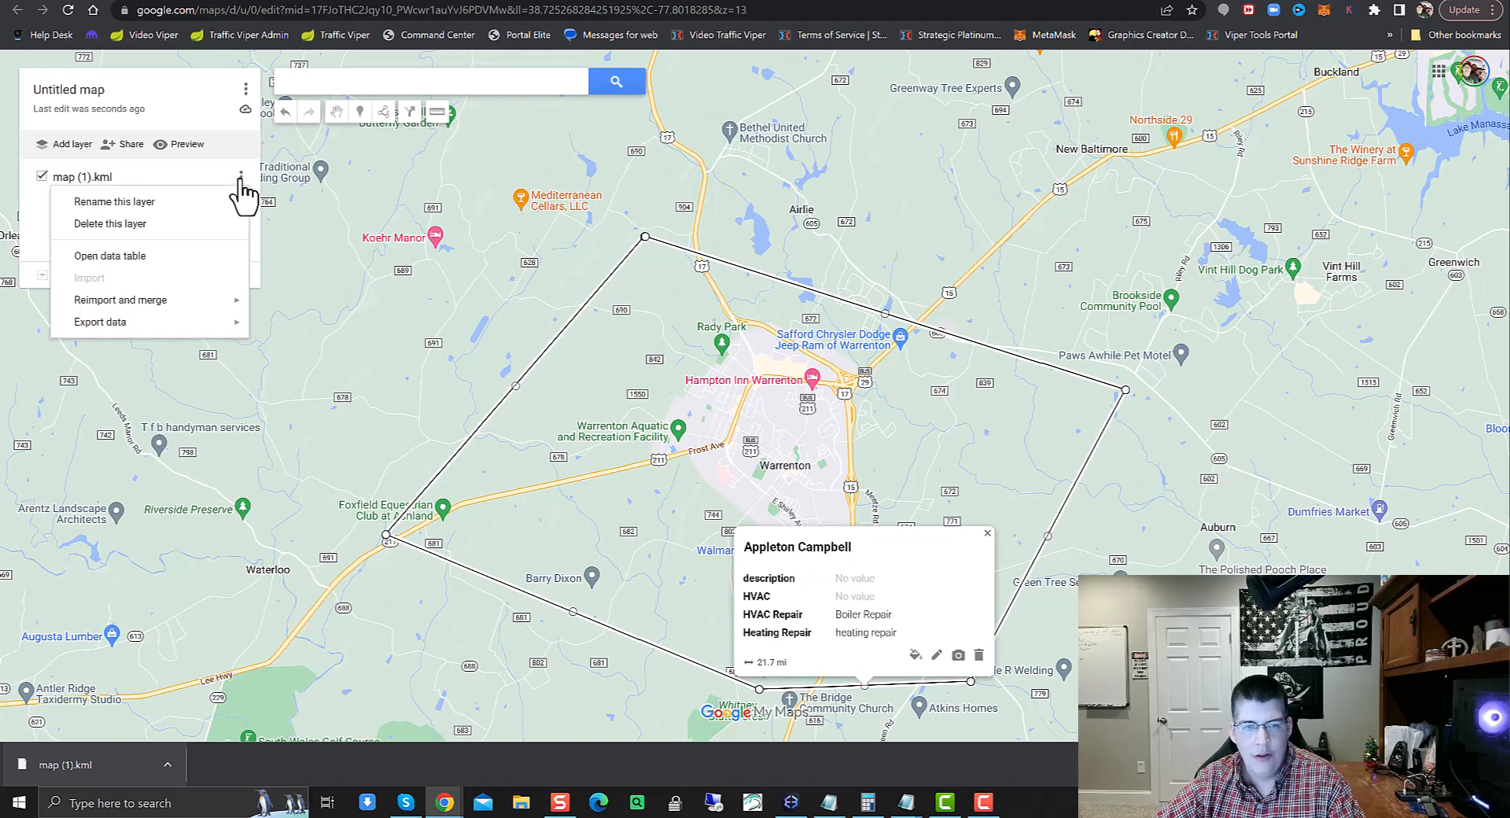
click(126, 202)
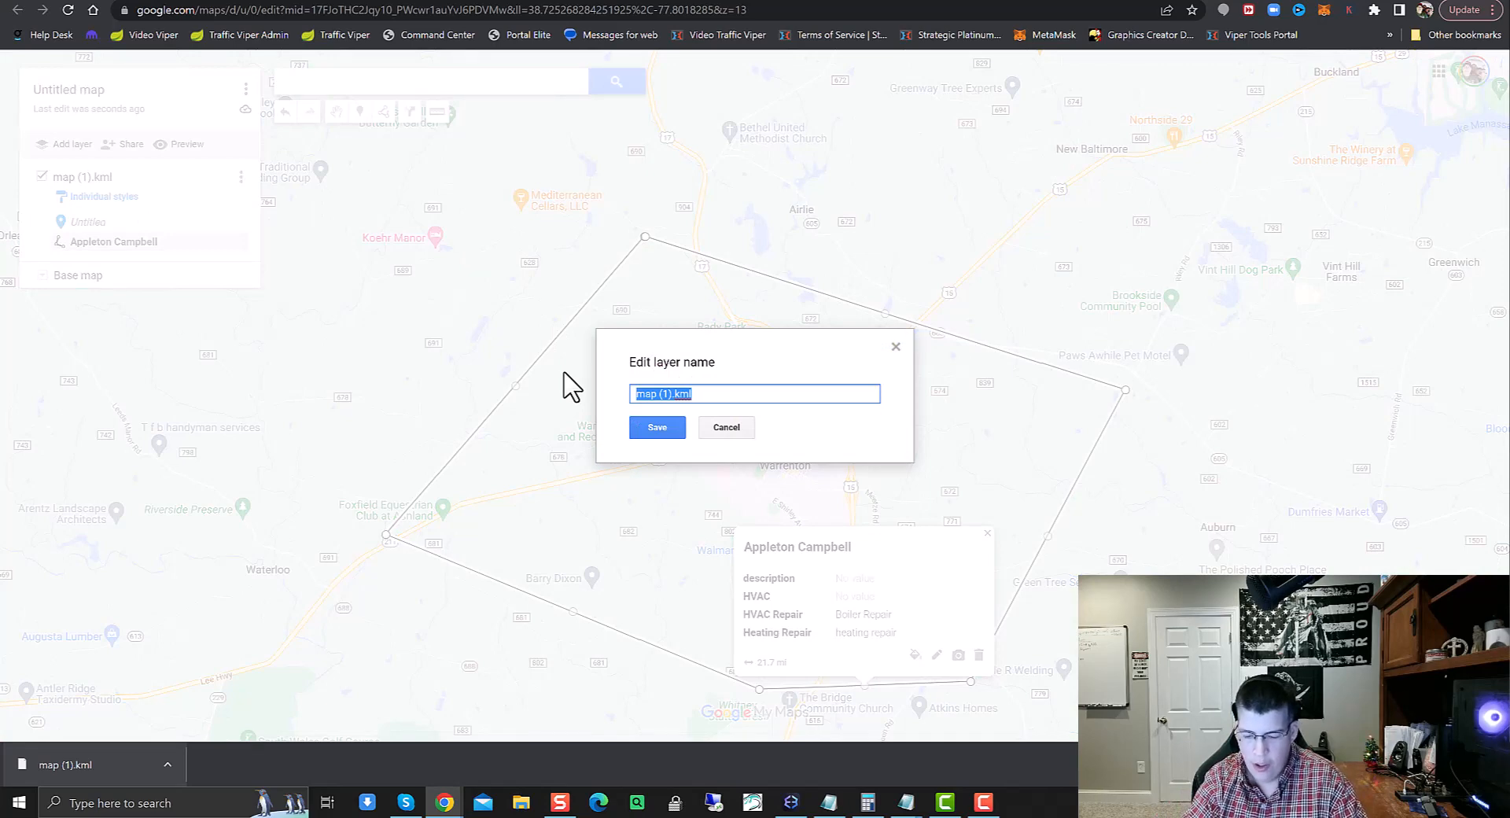
text(Apple Campbell HVAC Warrenton VA)
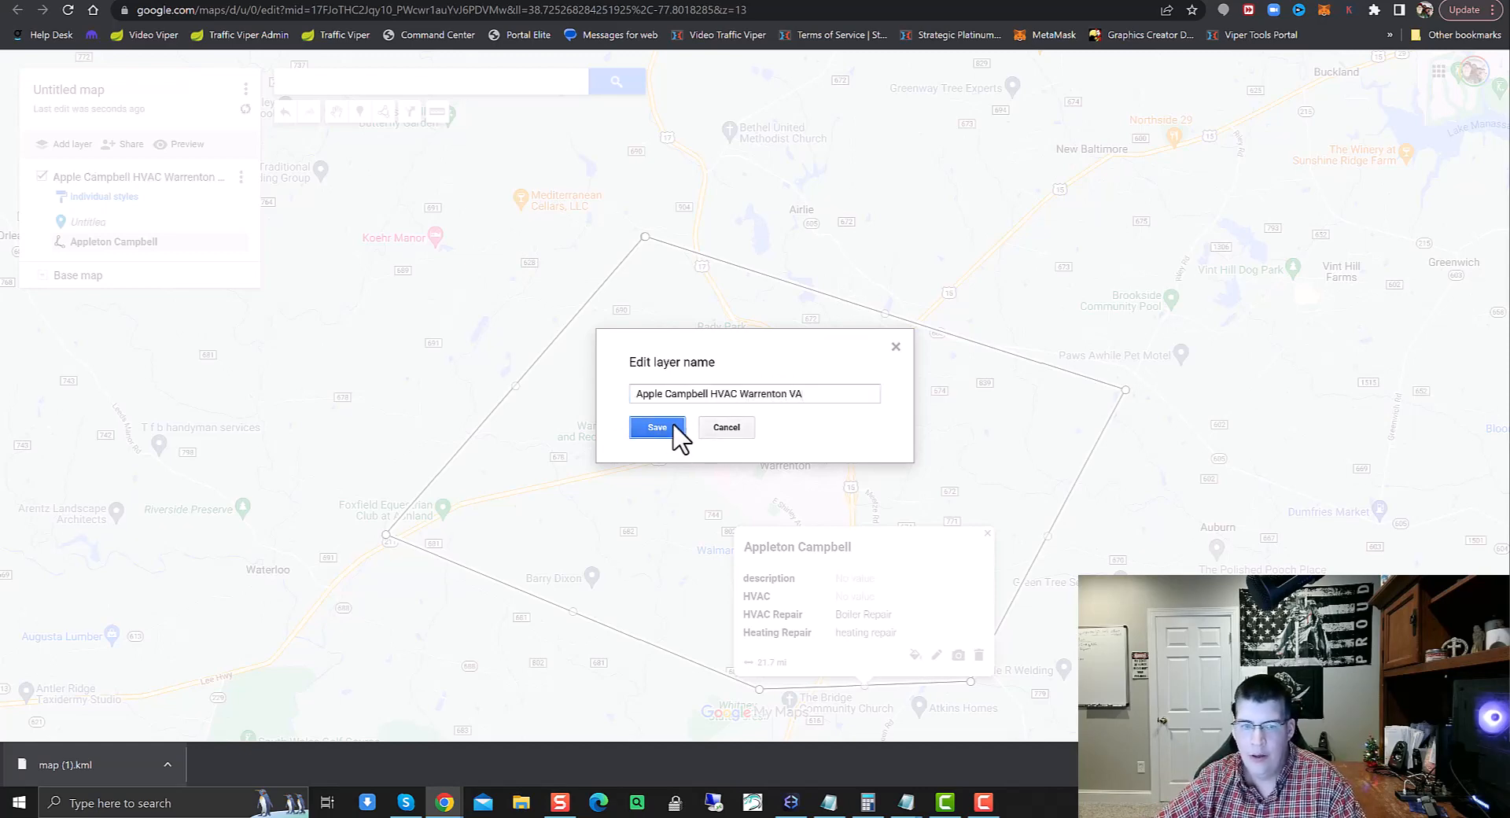
click(672, 431)
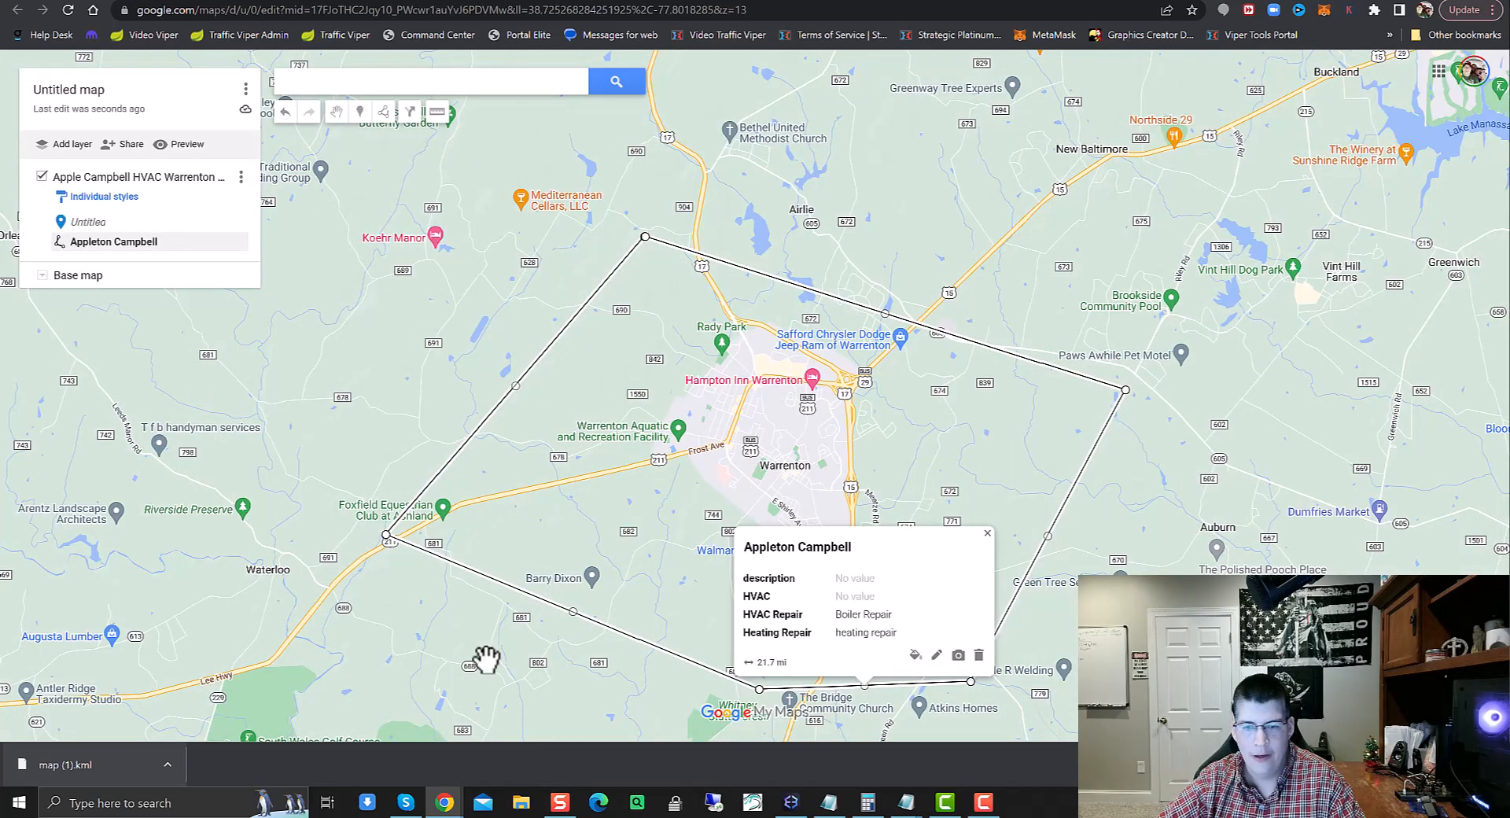
Style the Appleton Campbell outline with a green color and a slightly thicker line
click(915, 654)
click(1022, 573)
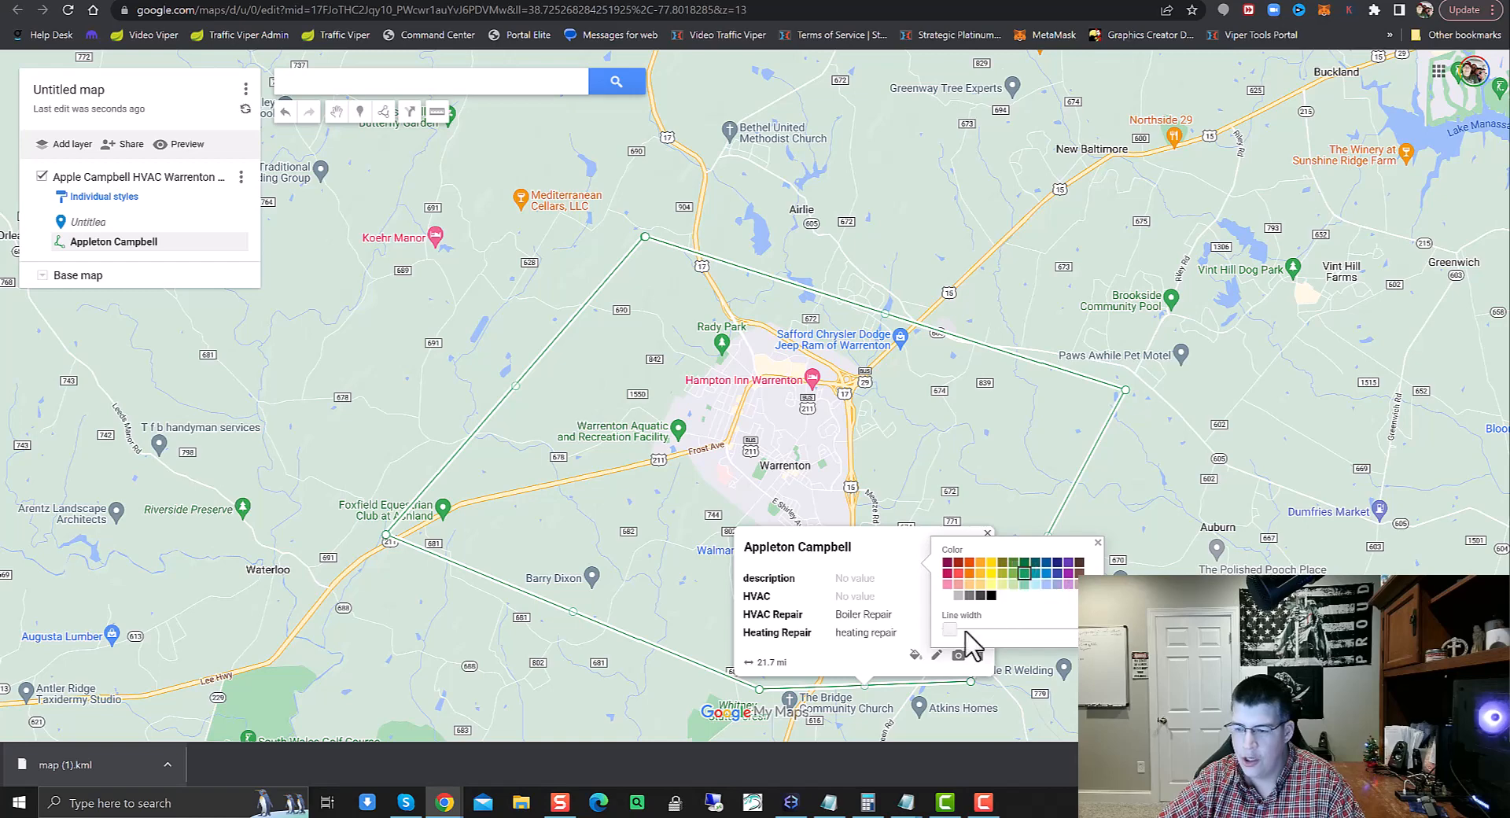
mouse_move(950, 629)
mouse_down()
mouse_move(992, 628)
mouse_move(955, 628)
mouse_up()
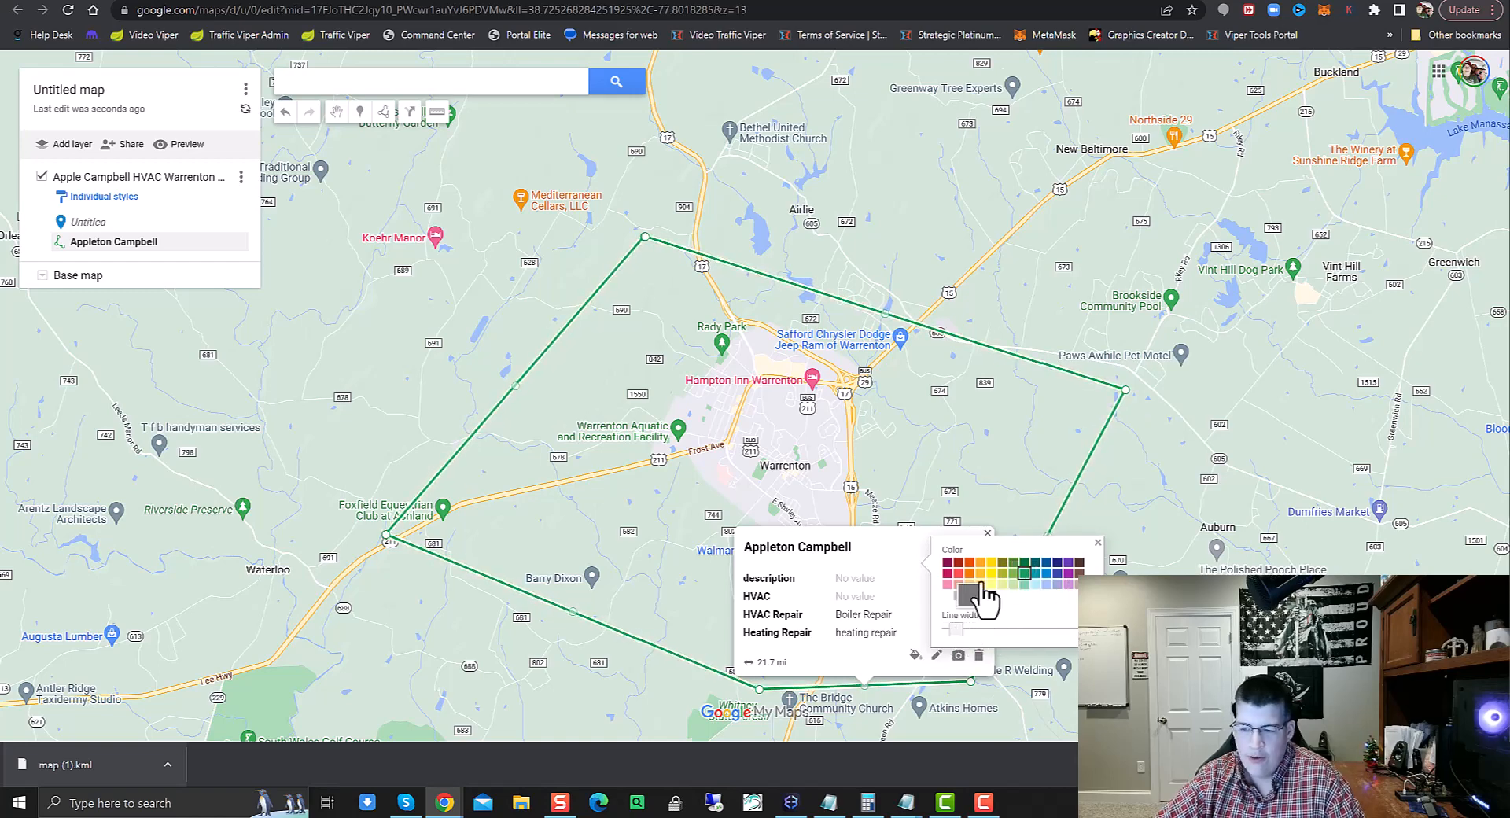
click(869, 556)
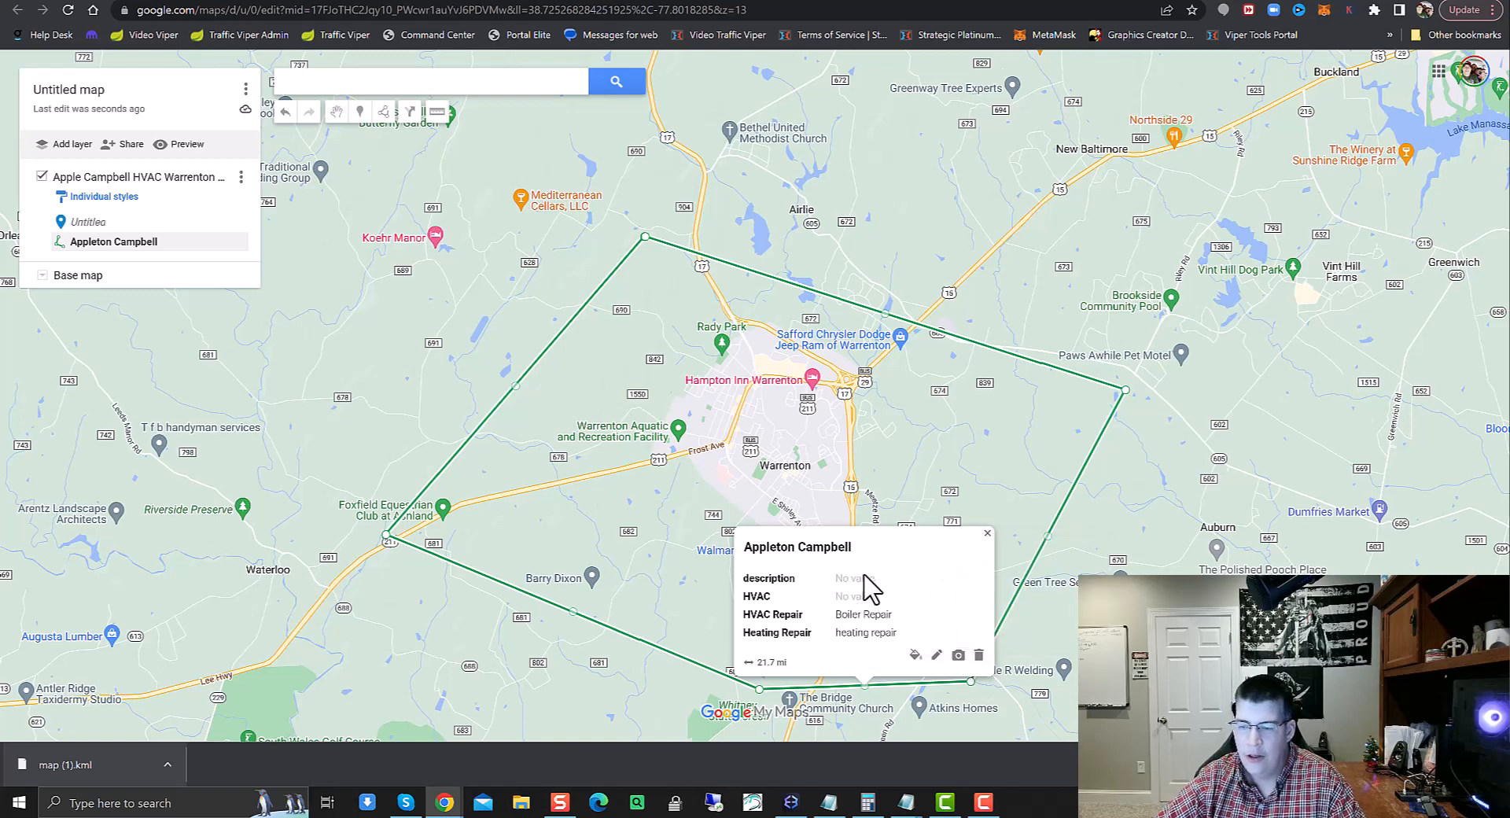
Search YouTube for appleton campbell hvac, attach the Appleton Campbell Heating Commercial video of Apr 21, 2014 to the outline, and save it
click(958, 655)
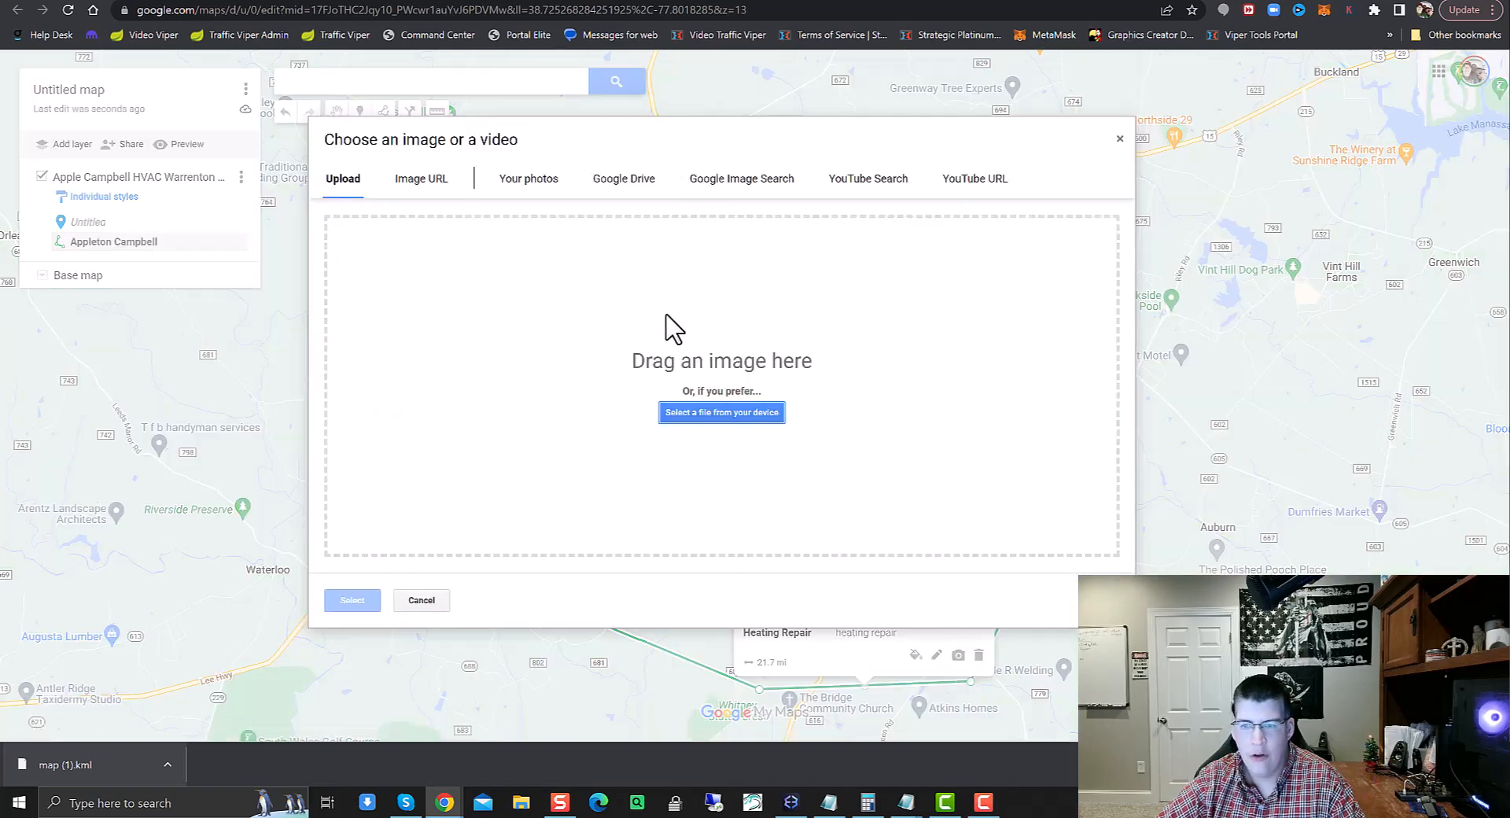
click(989, 179)
click(897, 177)
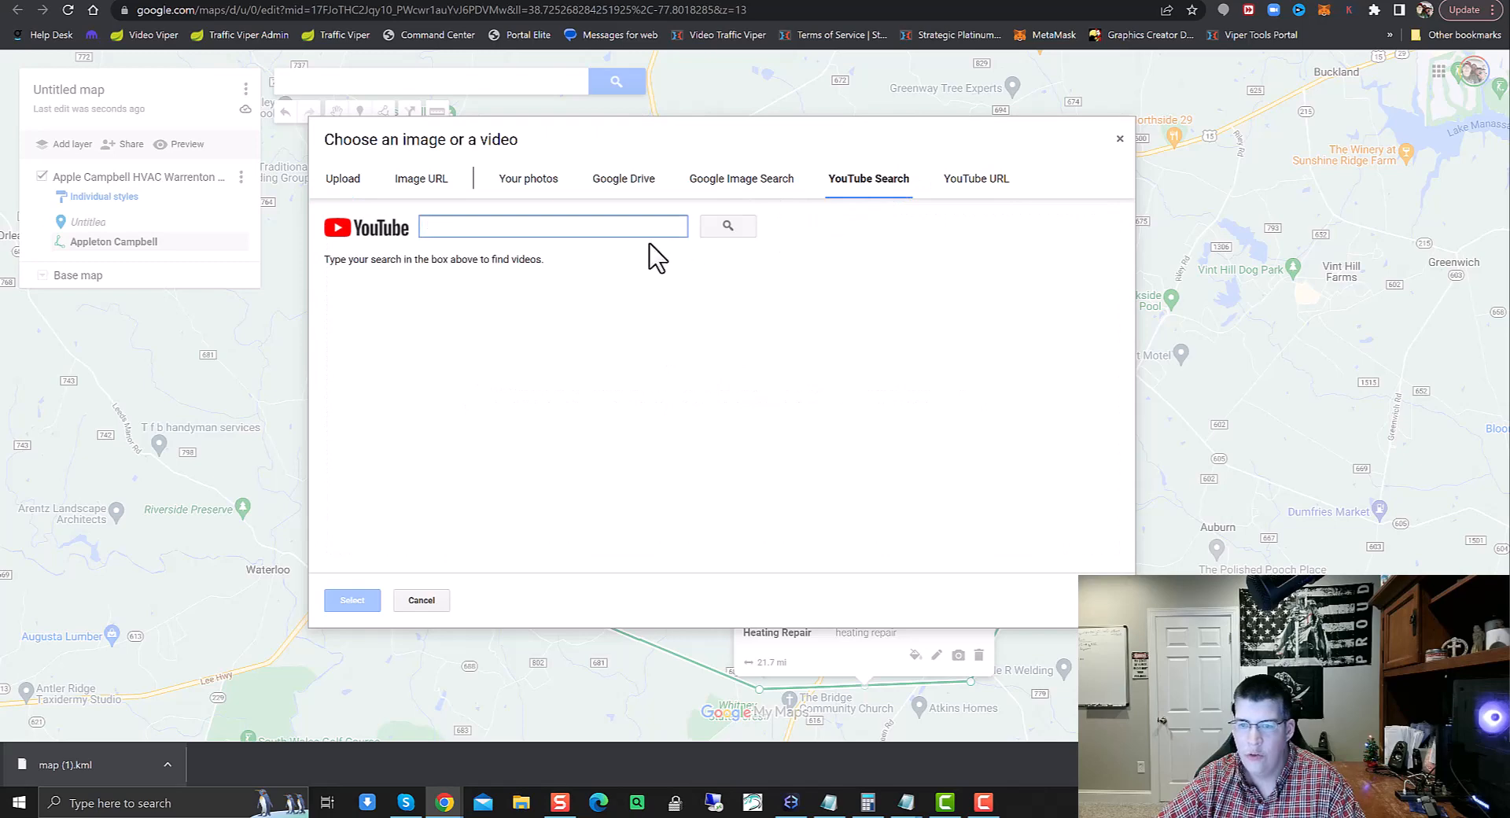
text(appleton campbell hvac)
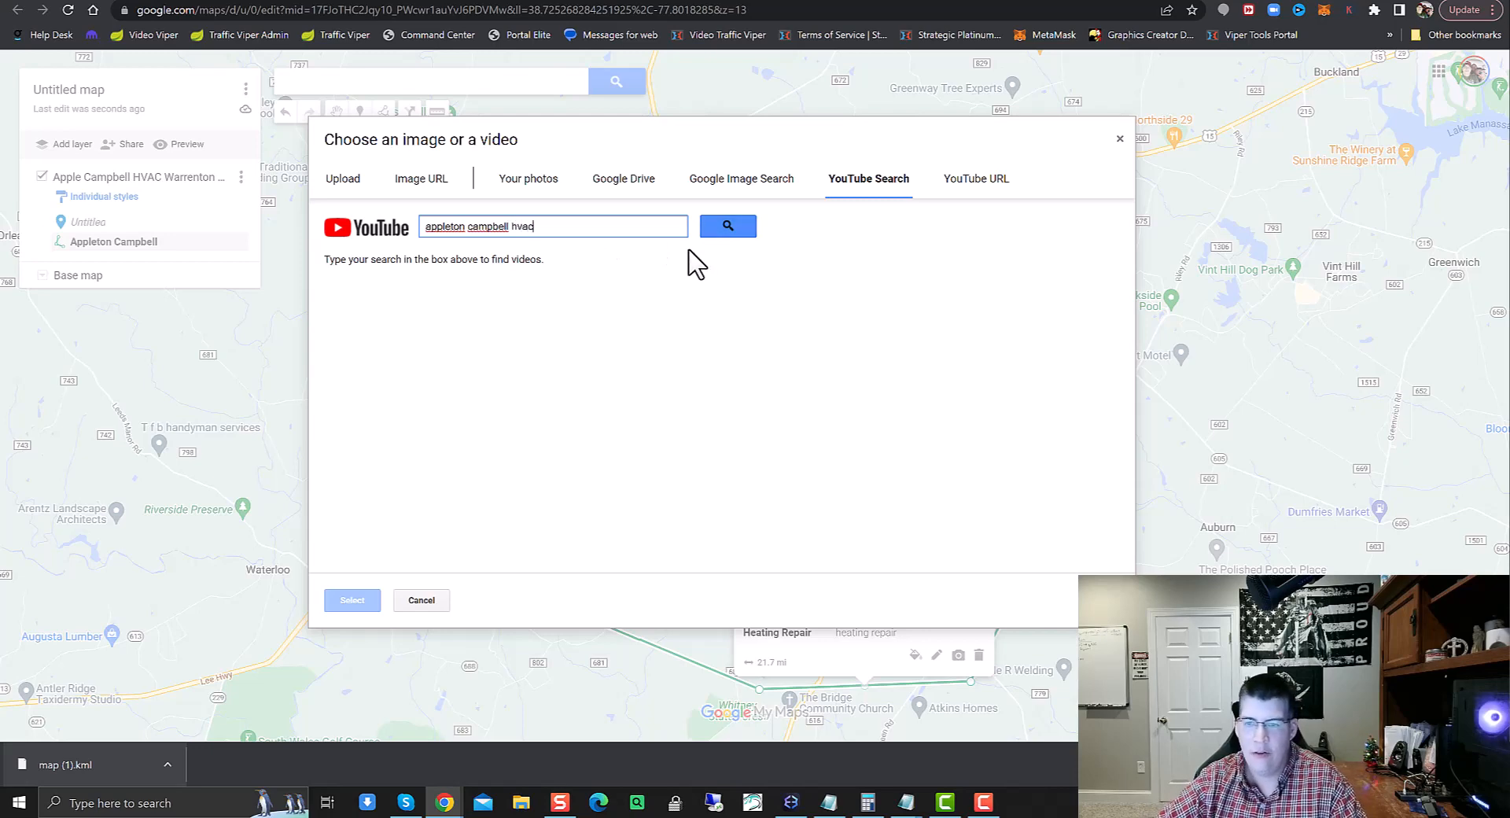
click(725, 229)
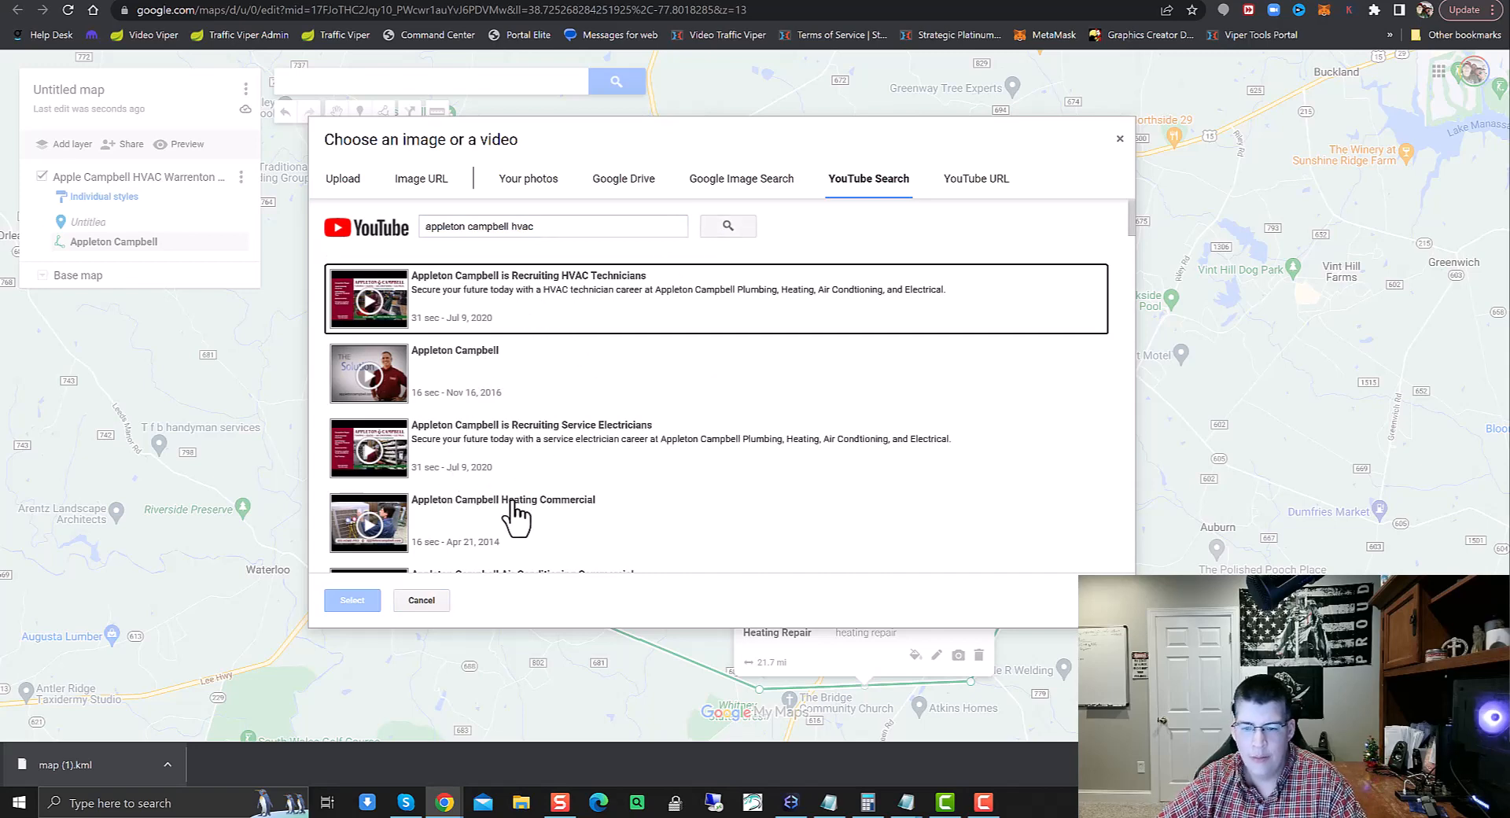
scroll(511, 513, down, 2)
click(529, 360)
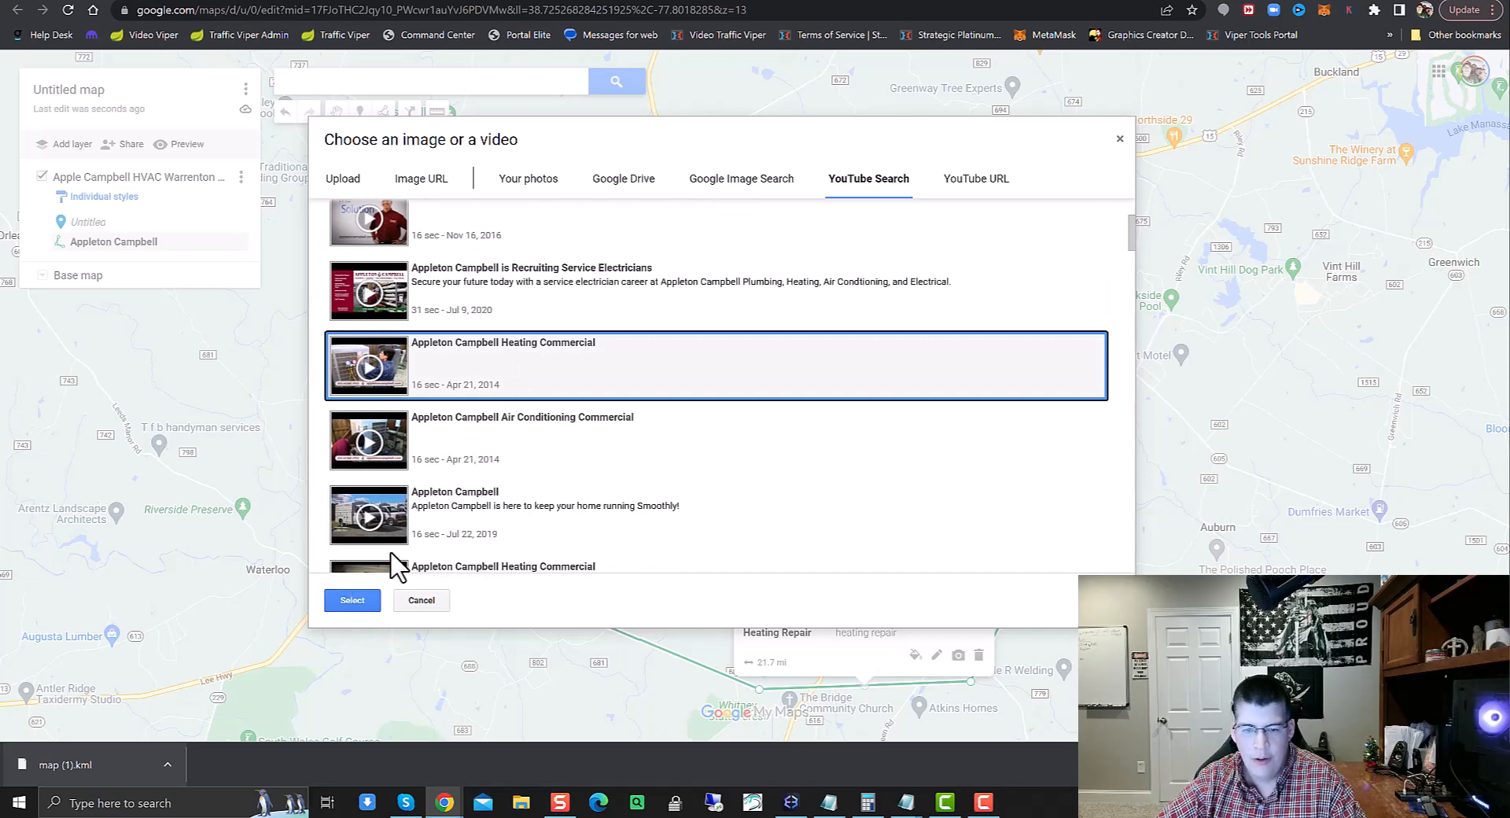
click(356, 602)
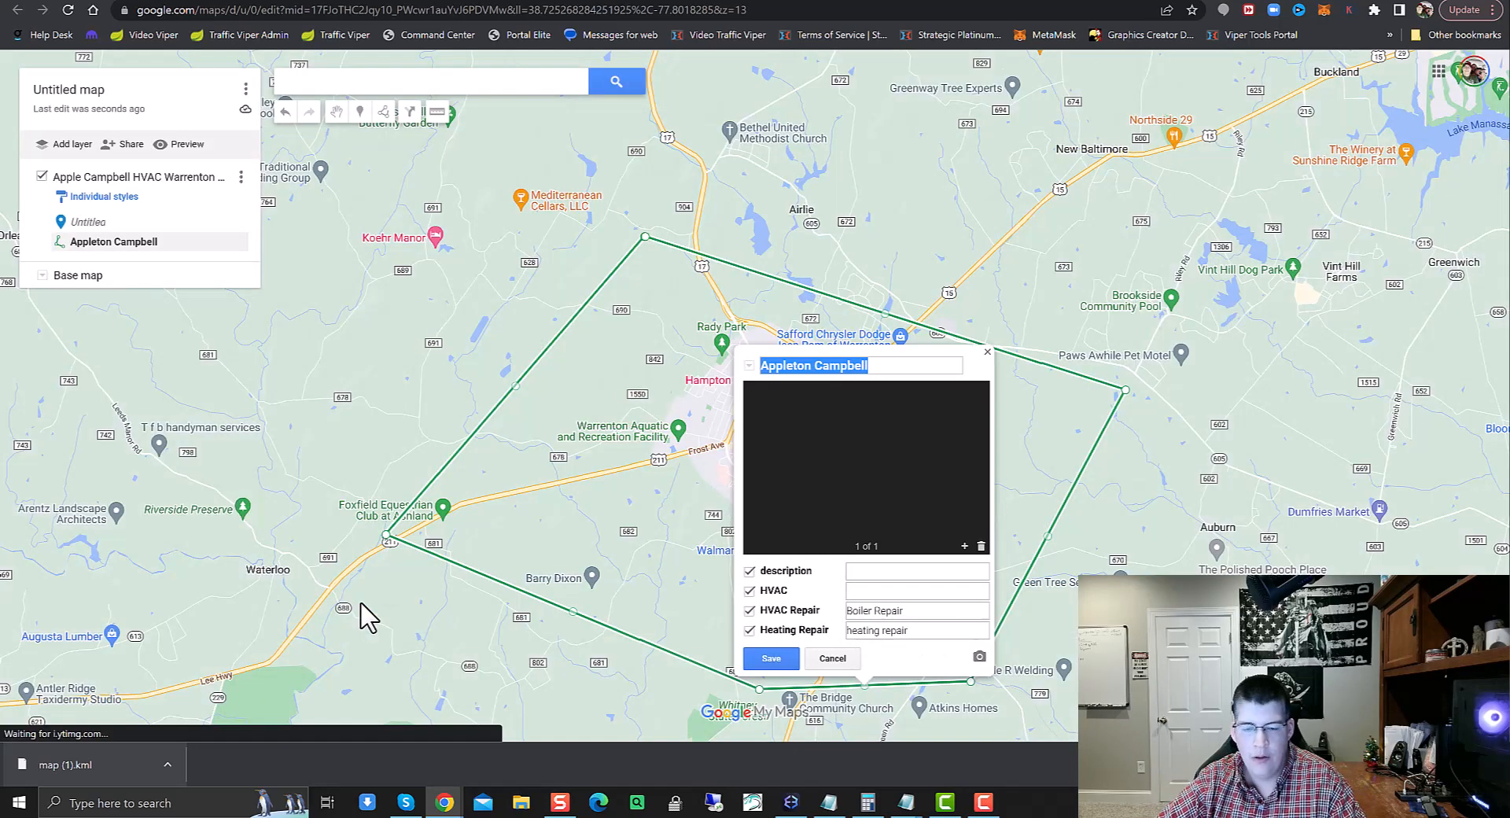
click(889, 572)
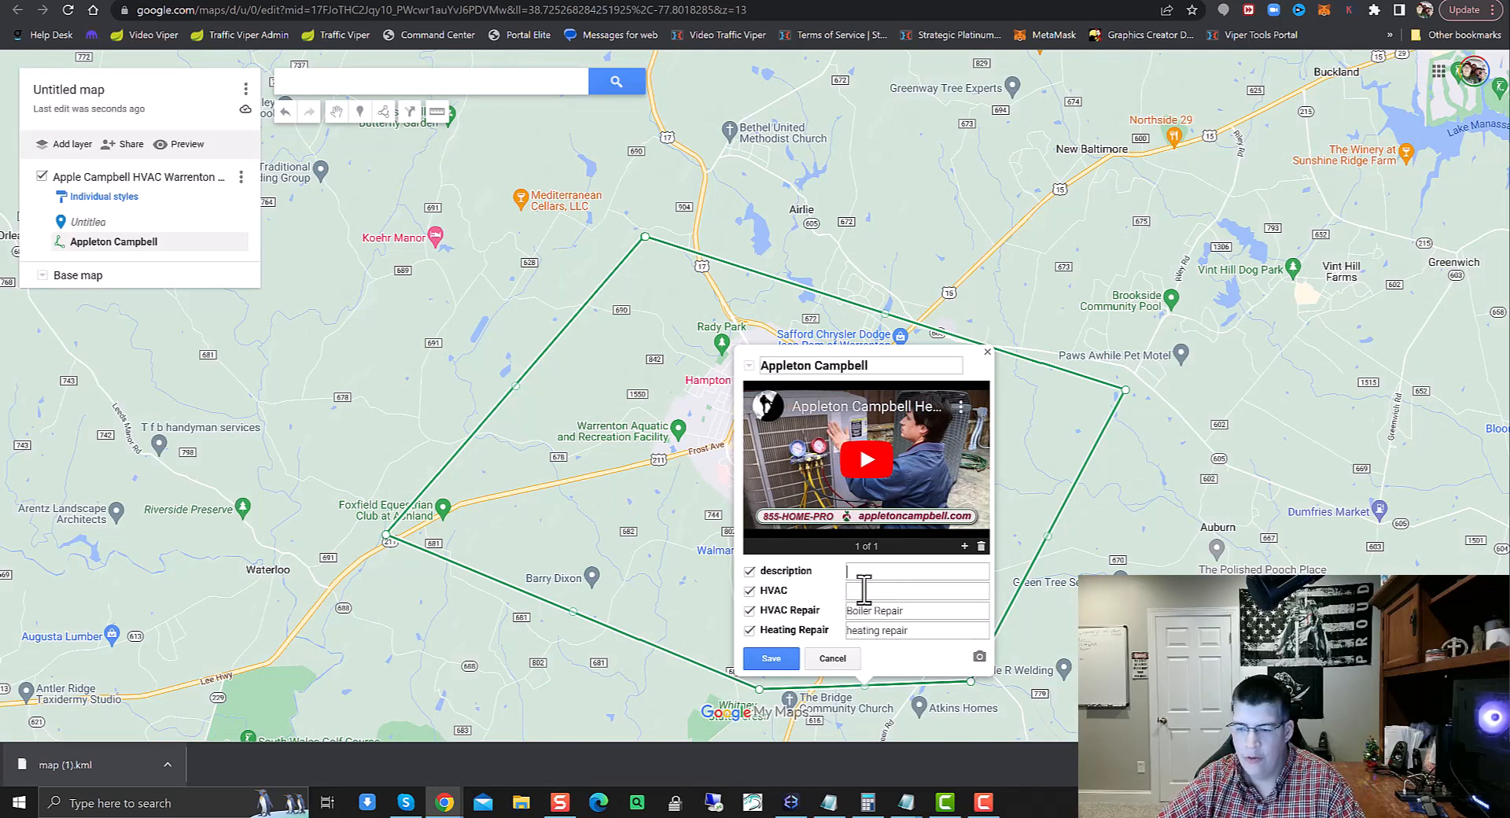
click(770, 658)
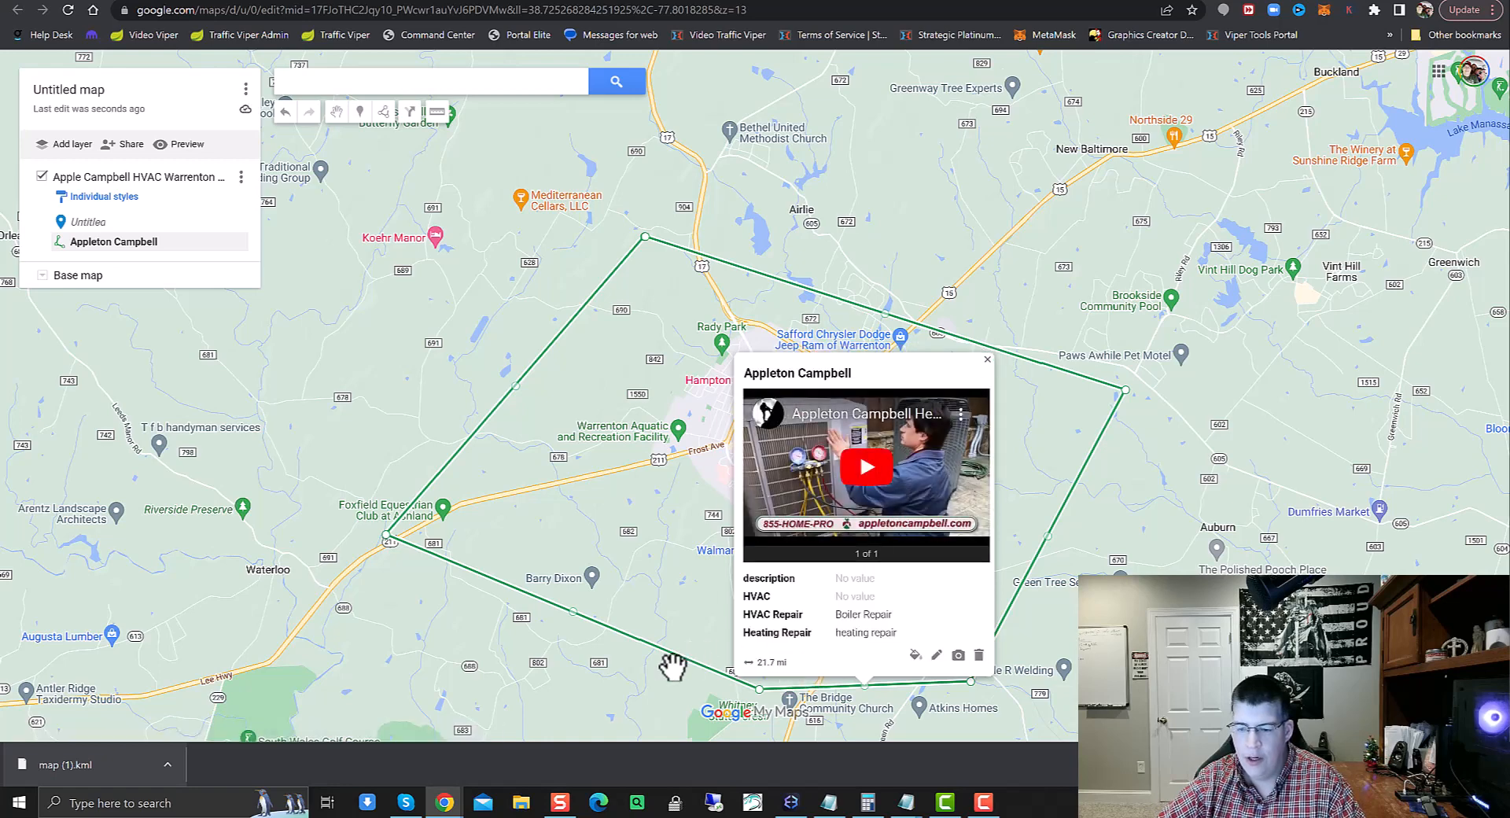
click(936, 659)
click(899, 572)
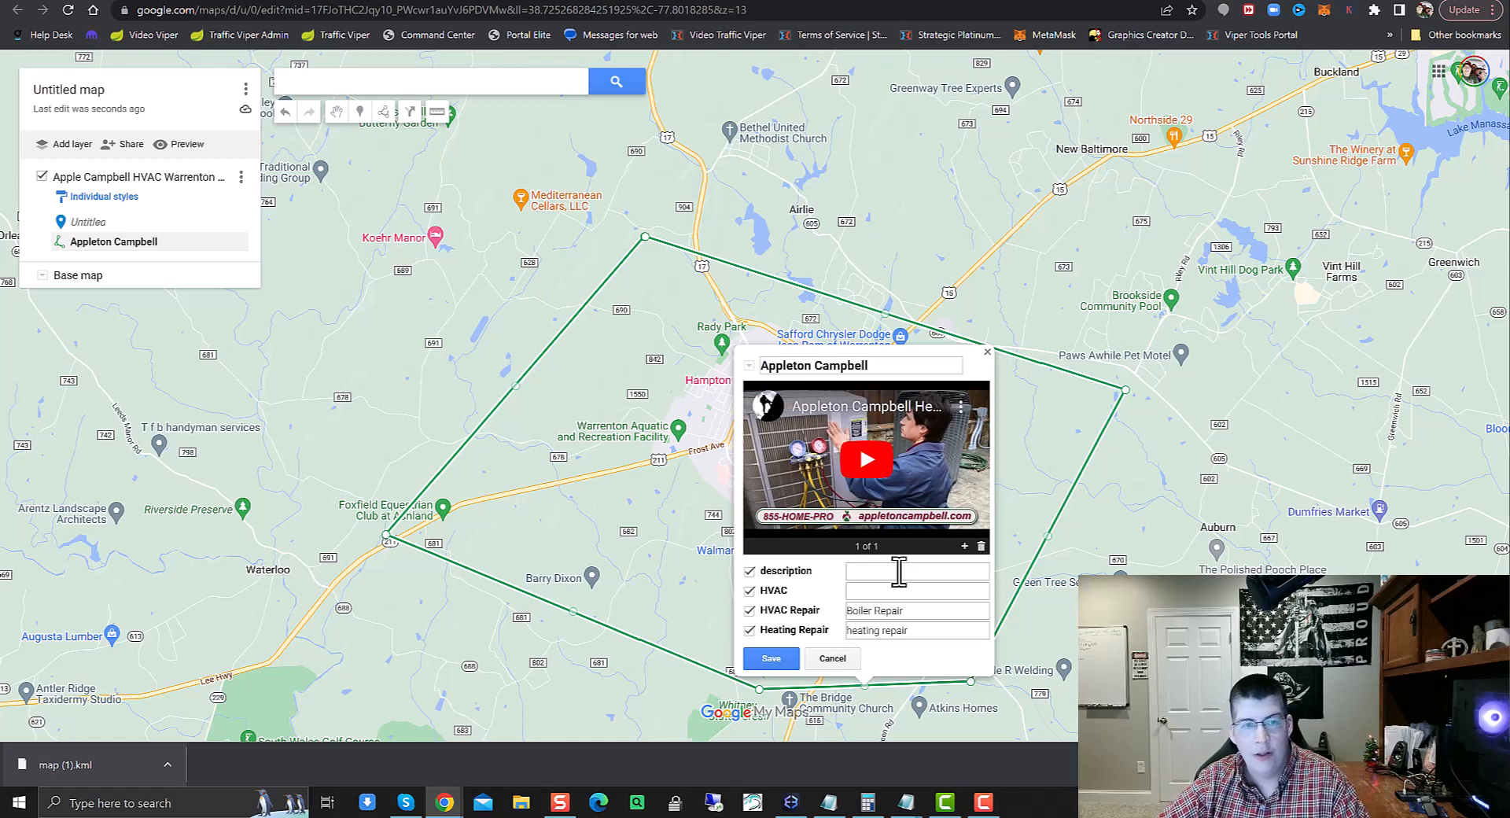
Title the map Apple Campbell HVAC Warrenton VA with the description "Call us for your next service!", and save and close the outline's details
click(163, 93)
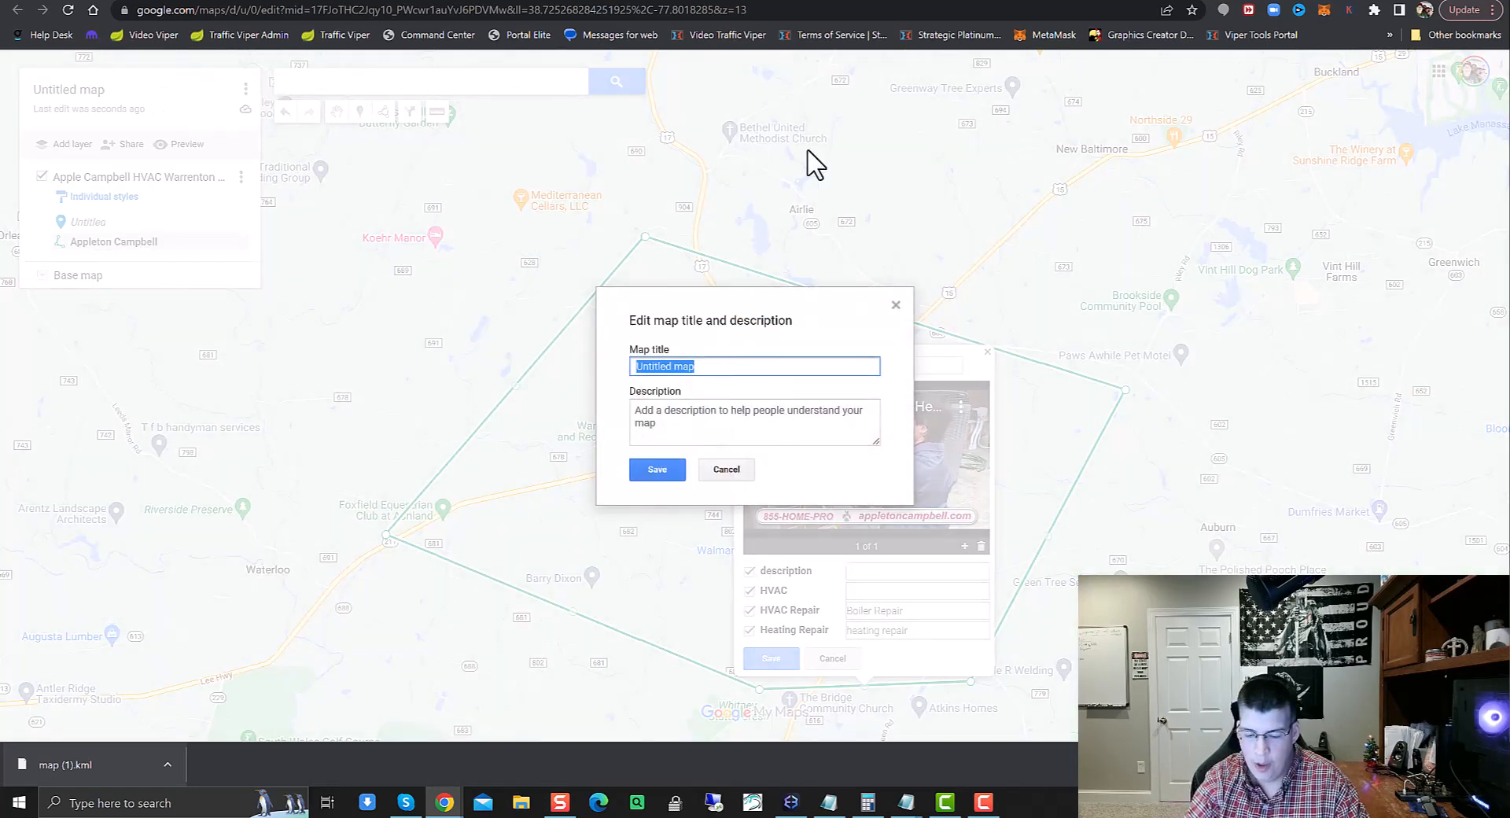
text(Apple Campbell HVAC Warrenton VA)
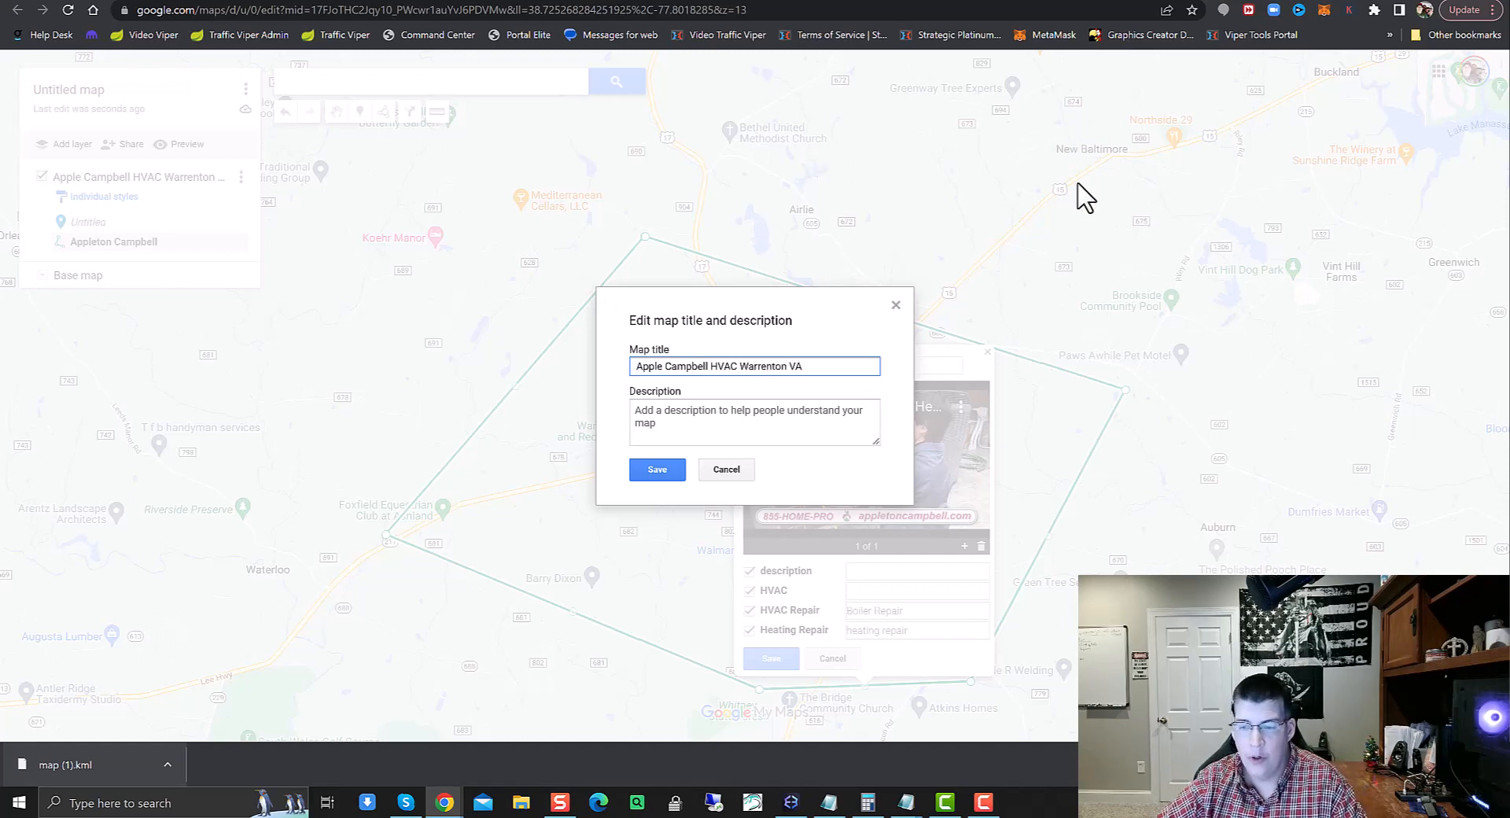
click(722, 396)
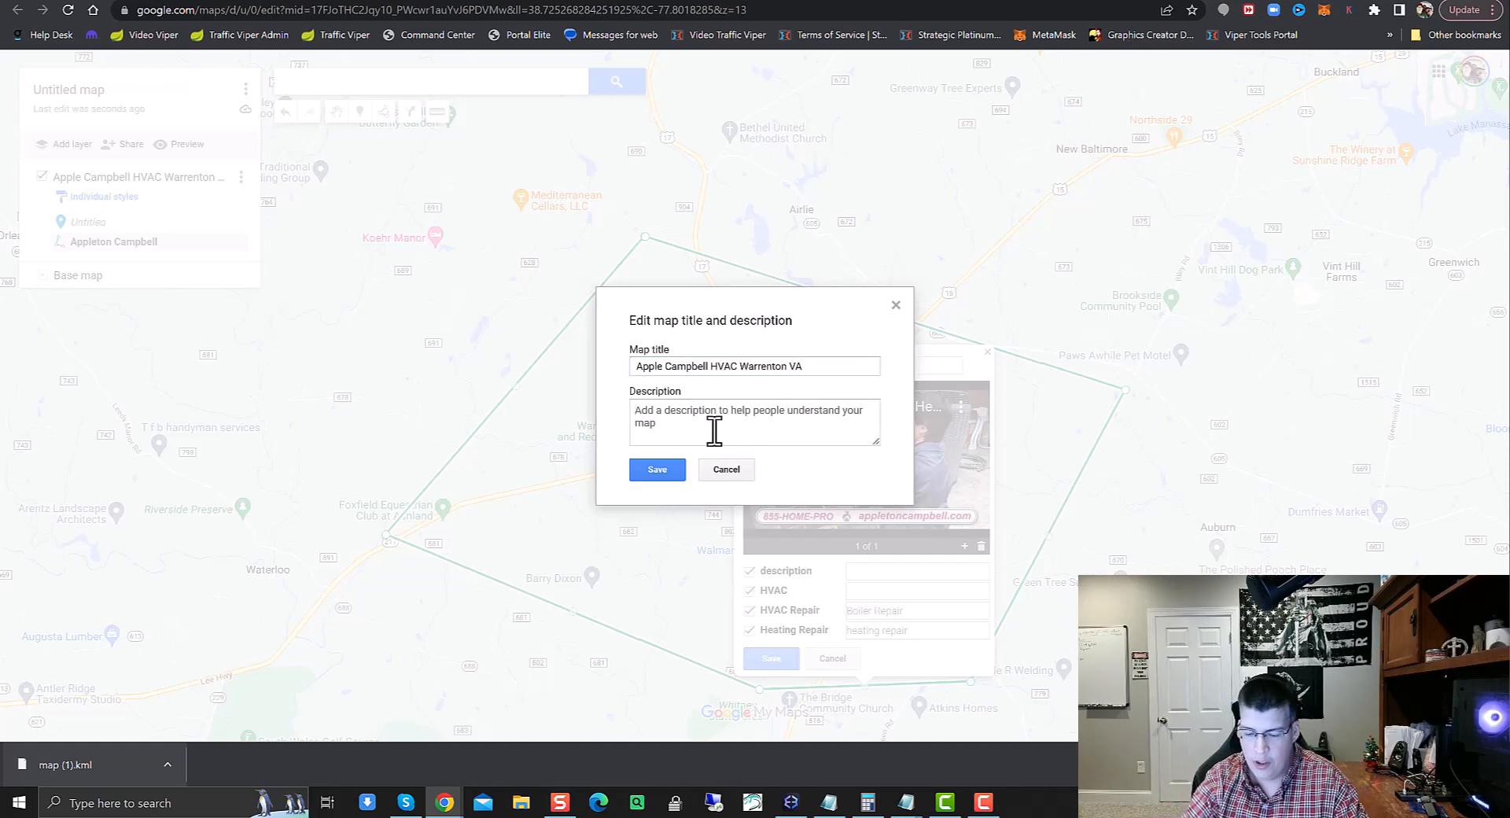
text(Call us for your next service!)
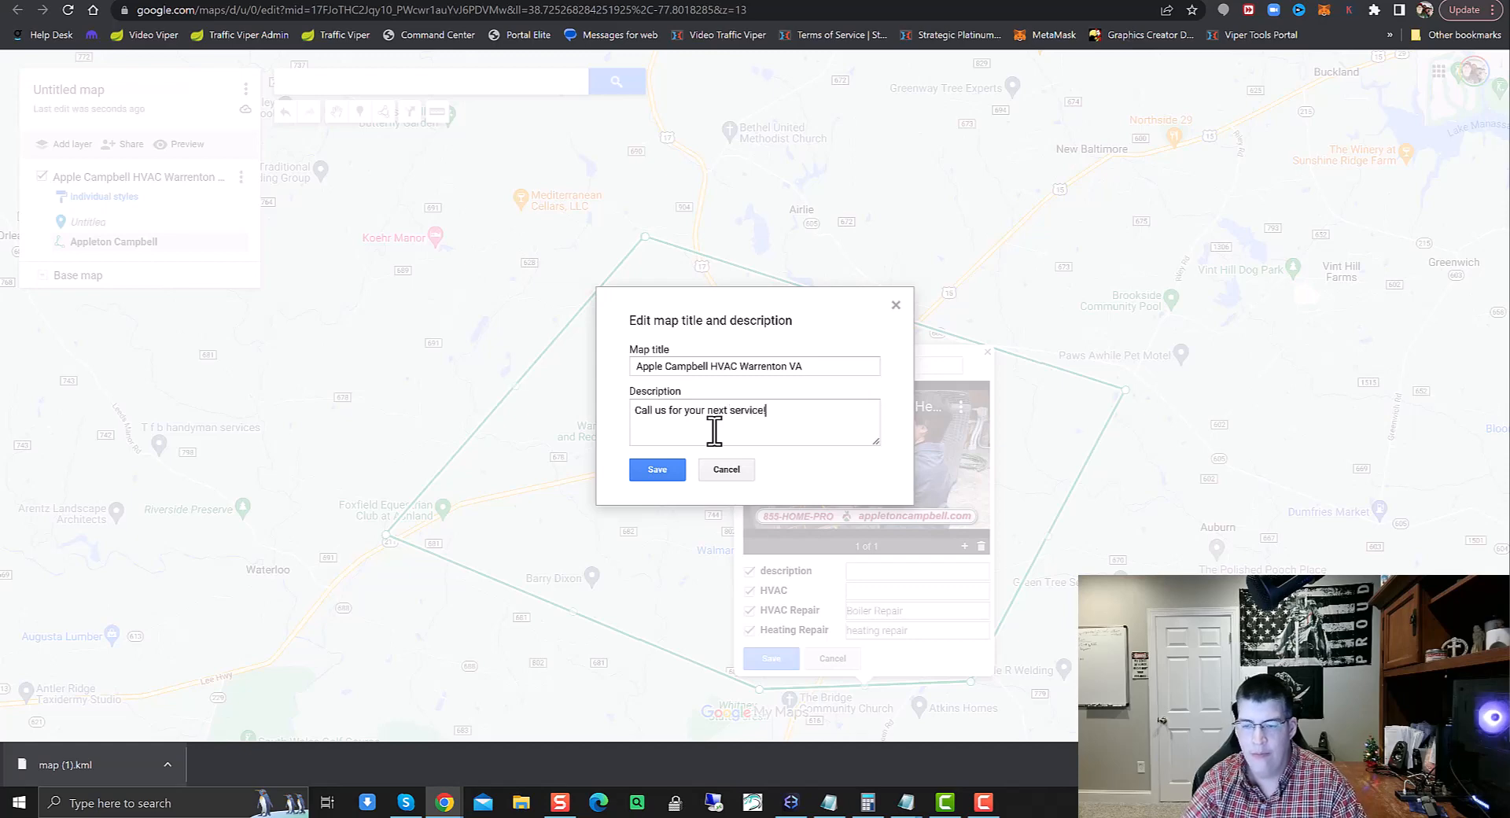
click(680, 470)
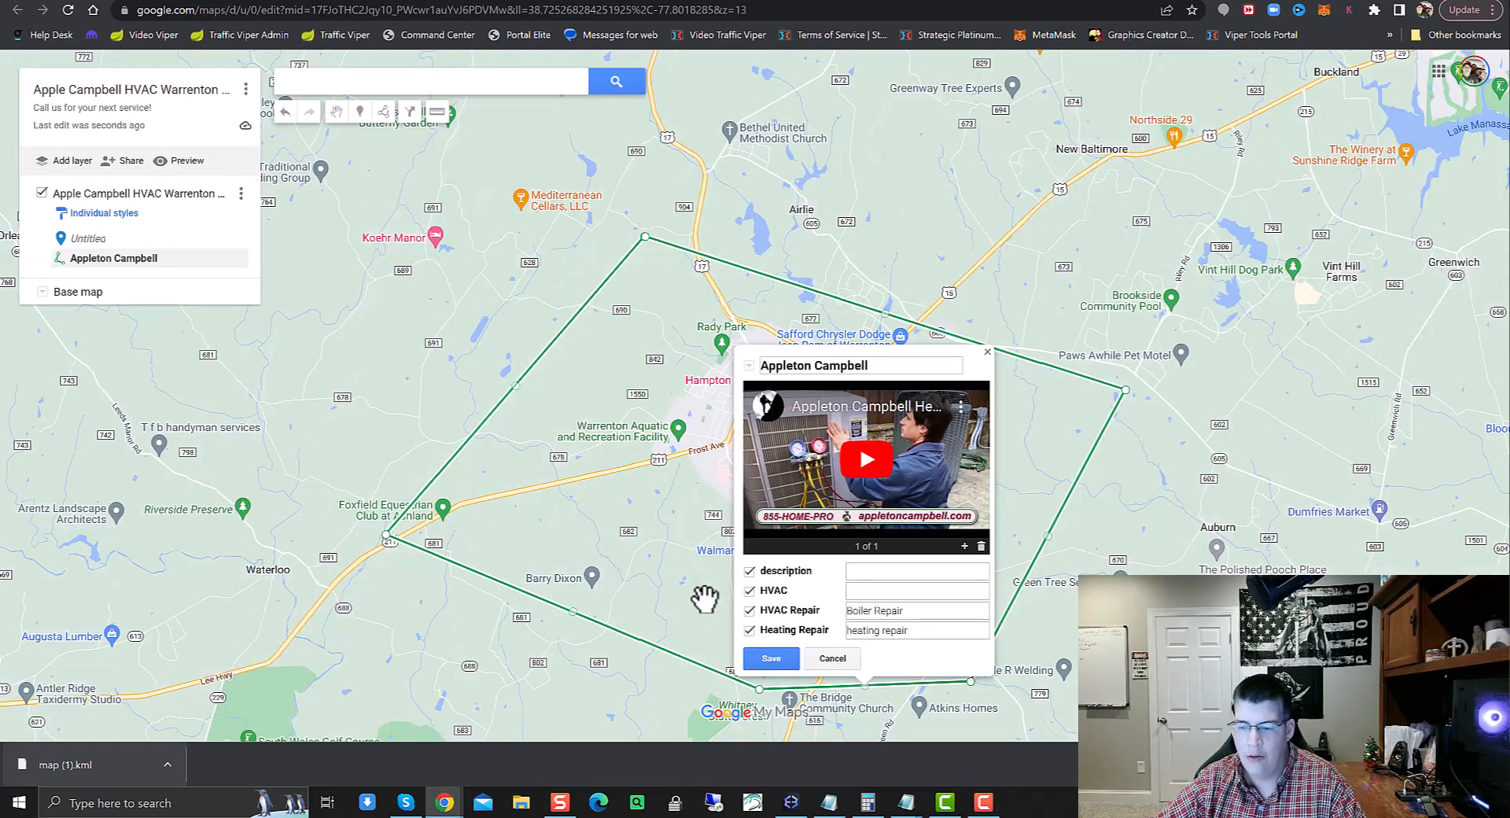
click(770, 658)
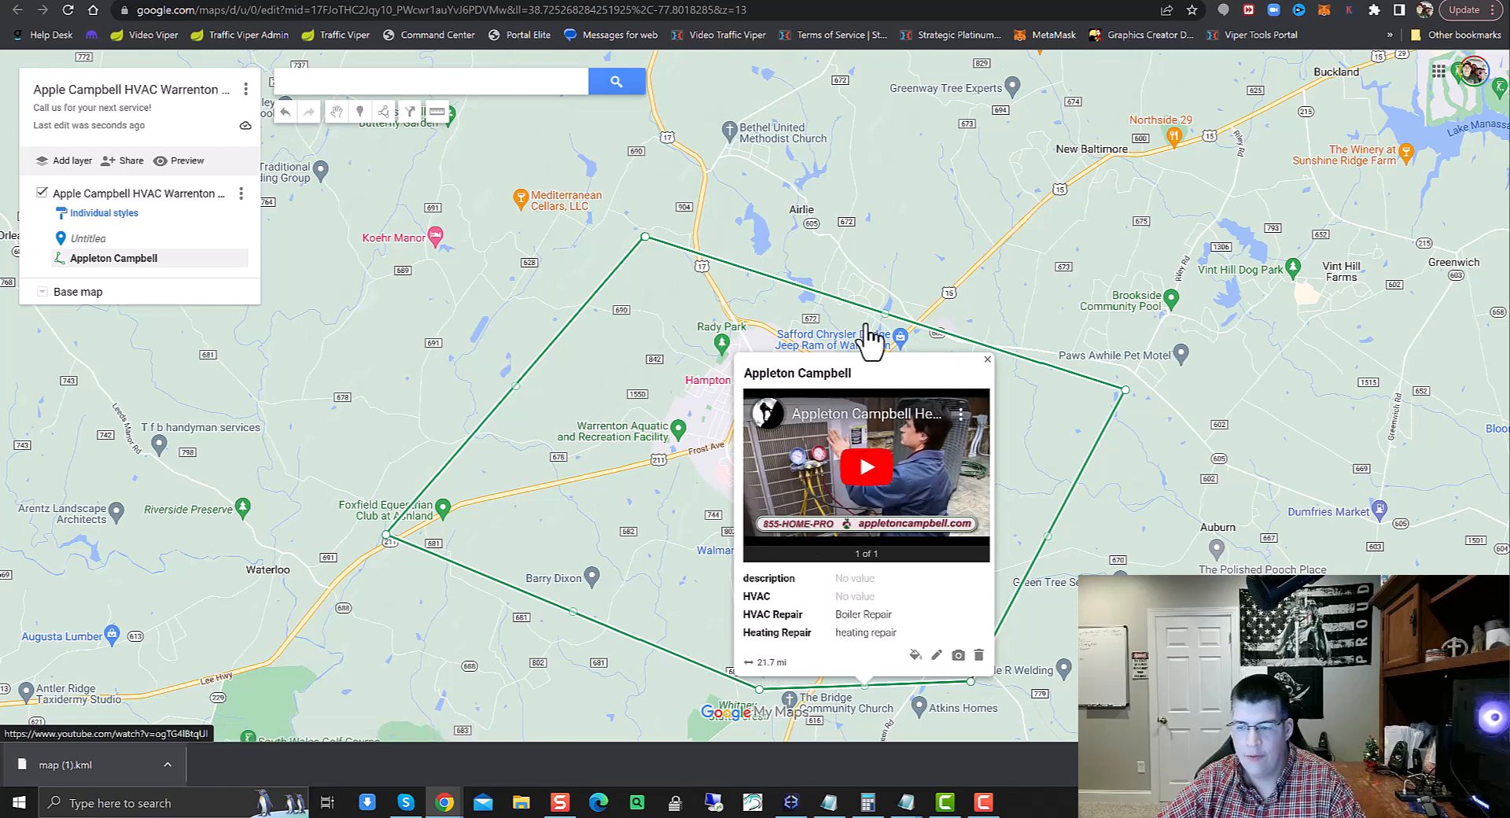
click(696, 484)
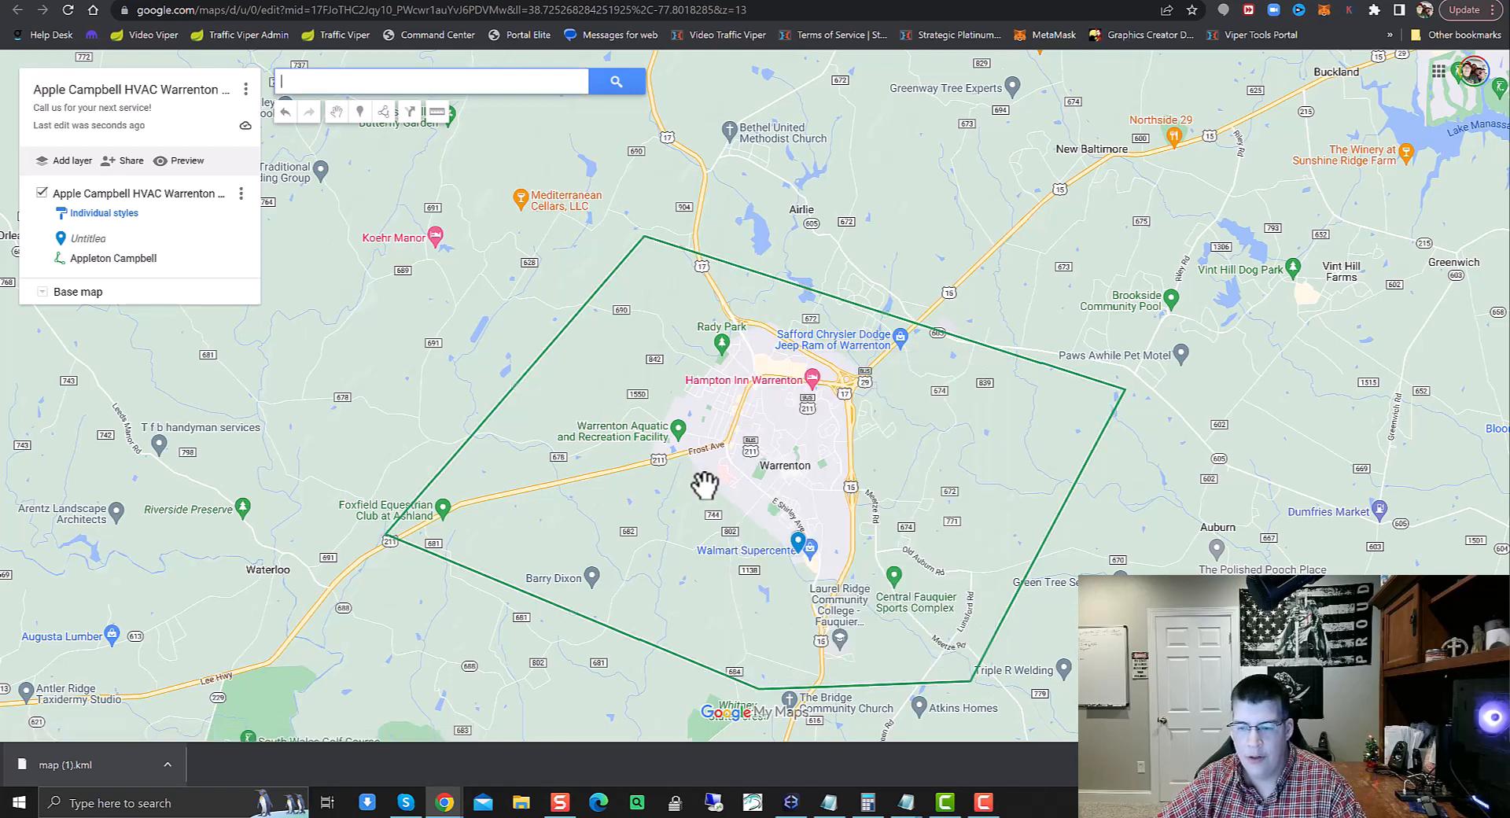
Search YouTube for appleton campbell hvac and attach the Appleton Campbell video of Nov 16, 2016 to the untitled place marker
click(800, 547)
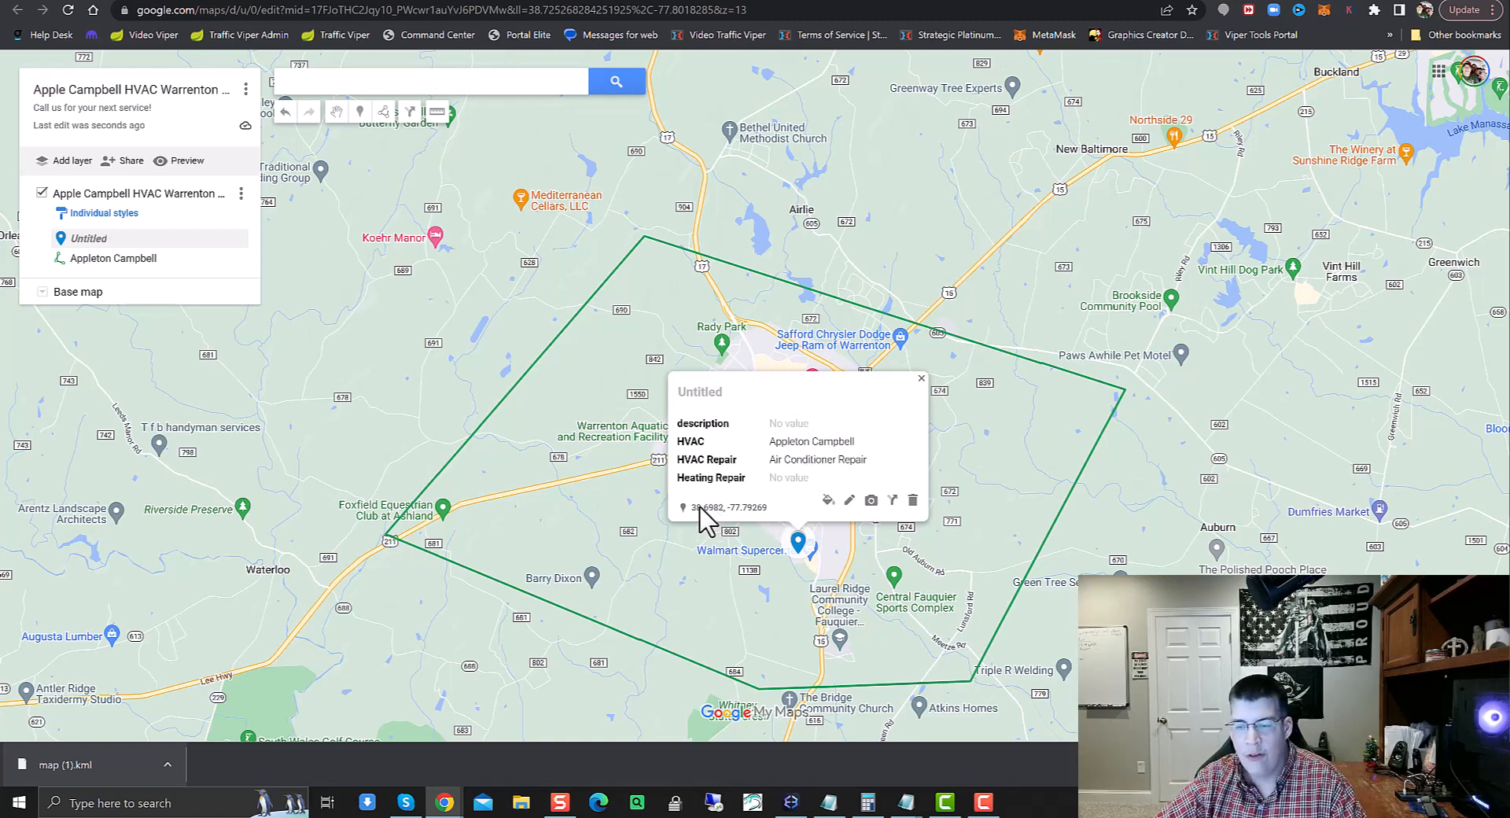
click(871, 501)
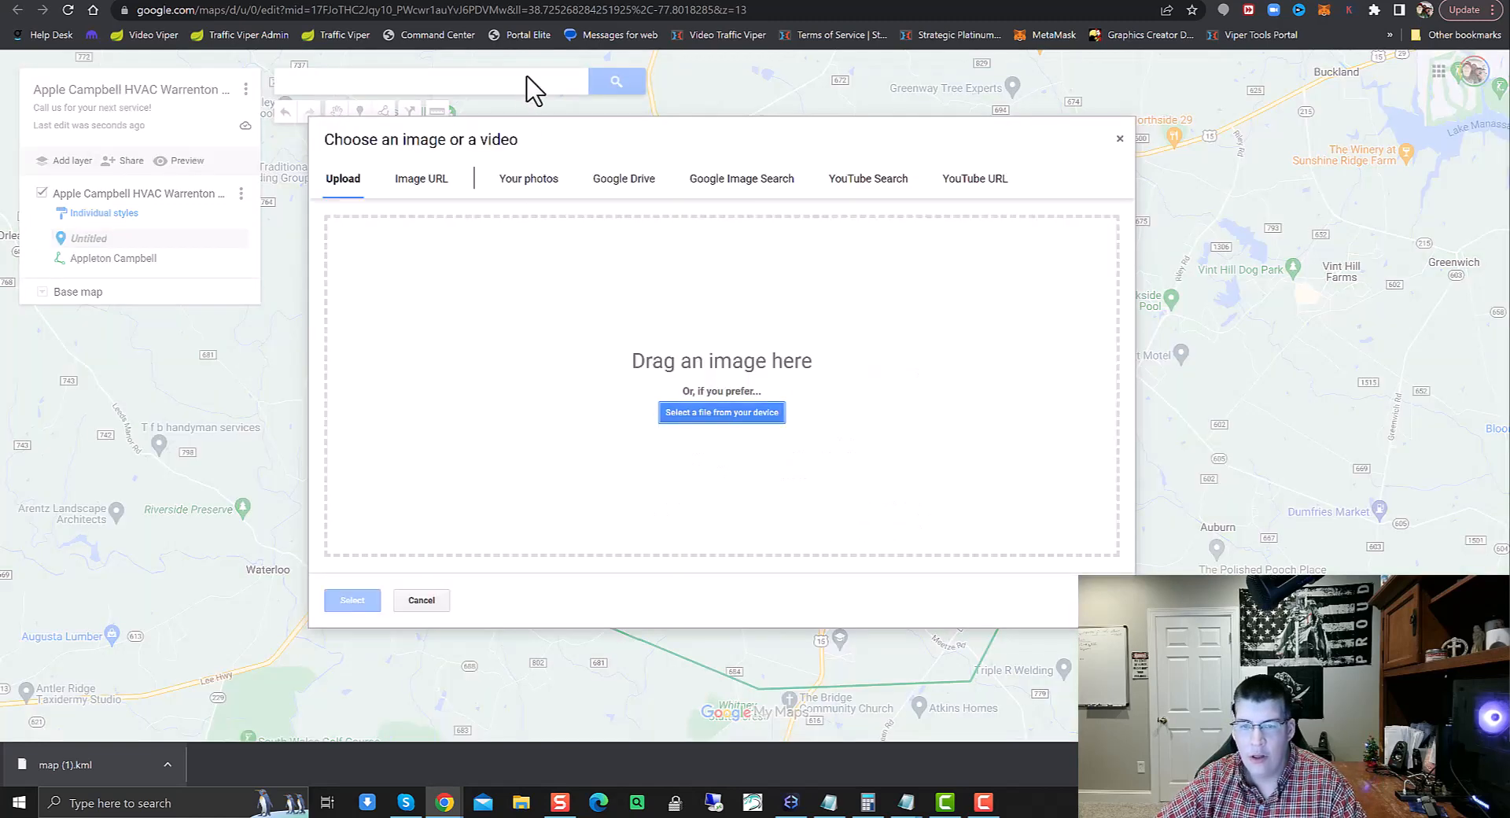
click(541, 179)
click(621, 181)
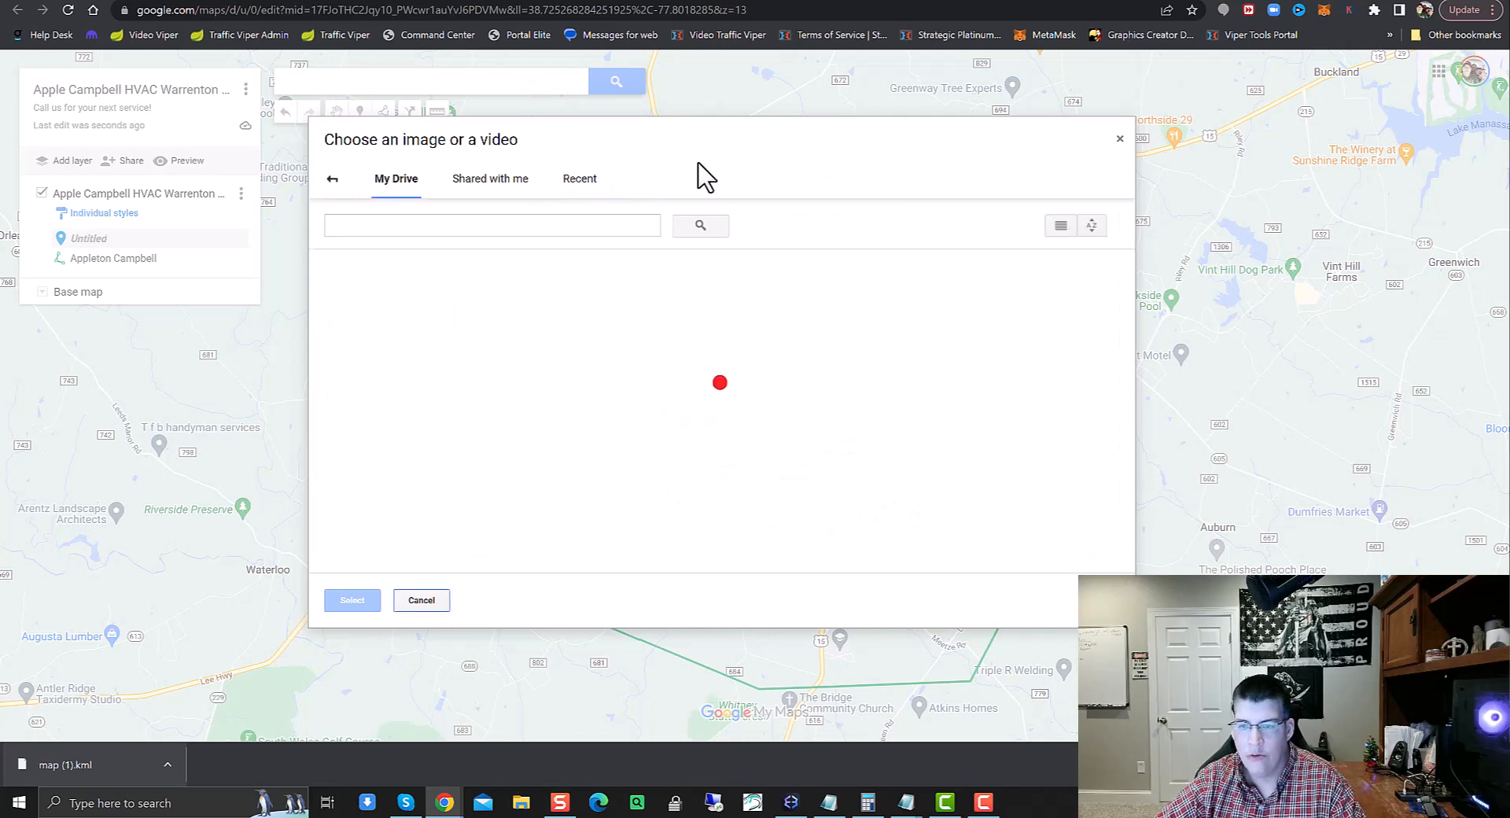
click(332, 179)
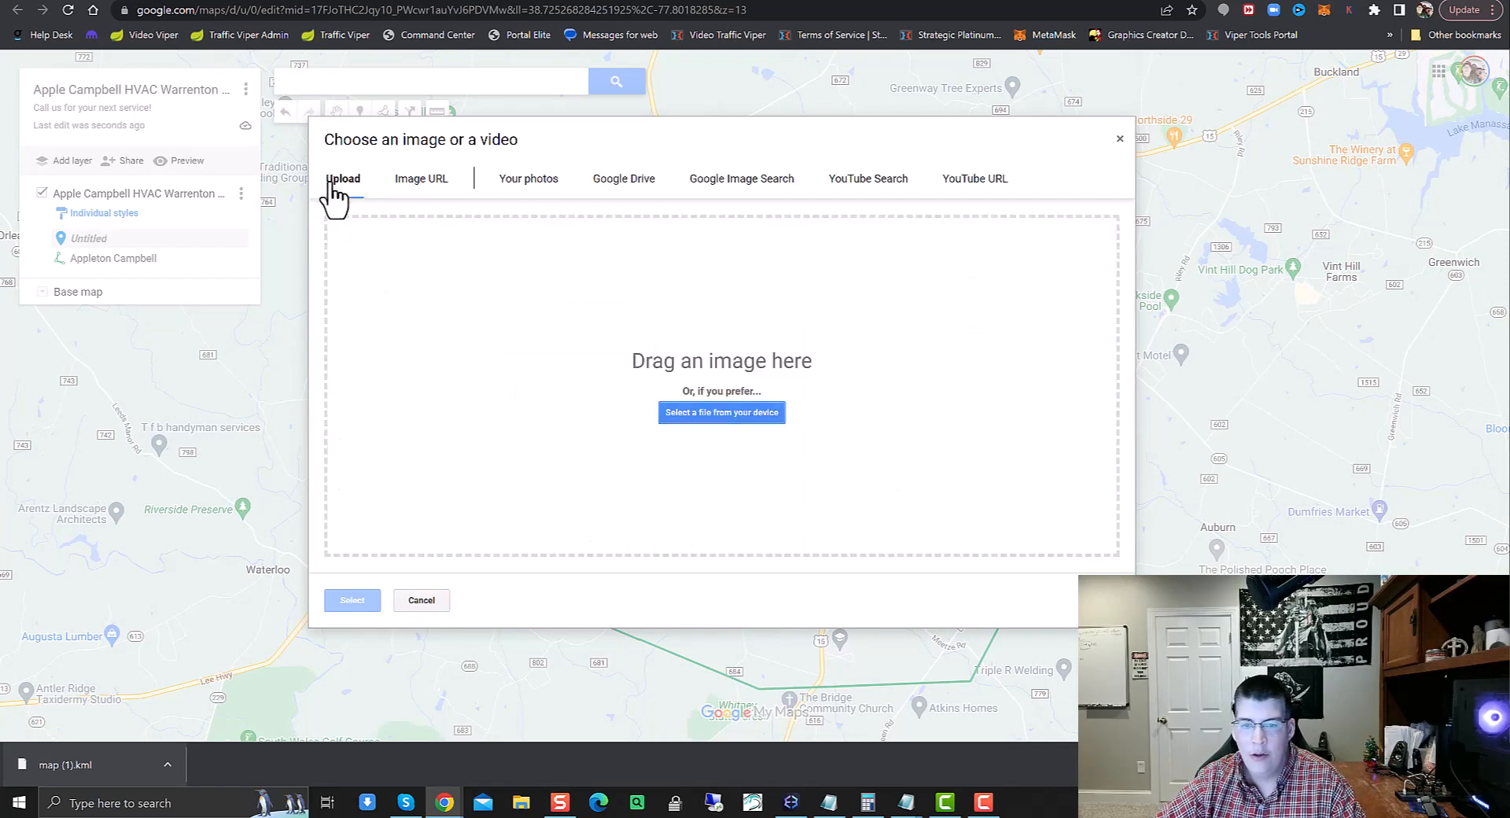
click(904, 189)
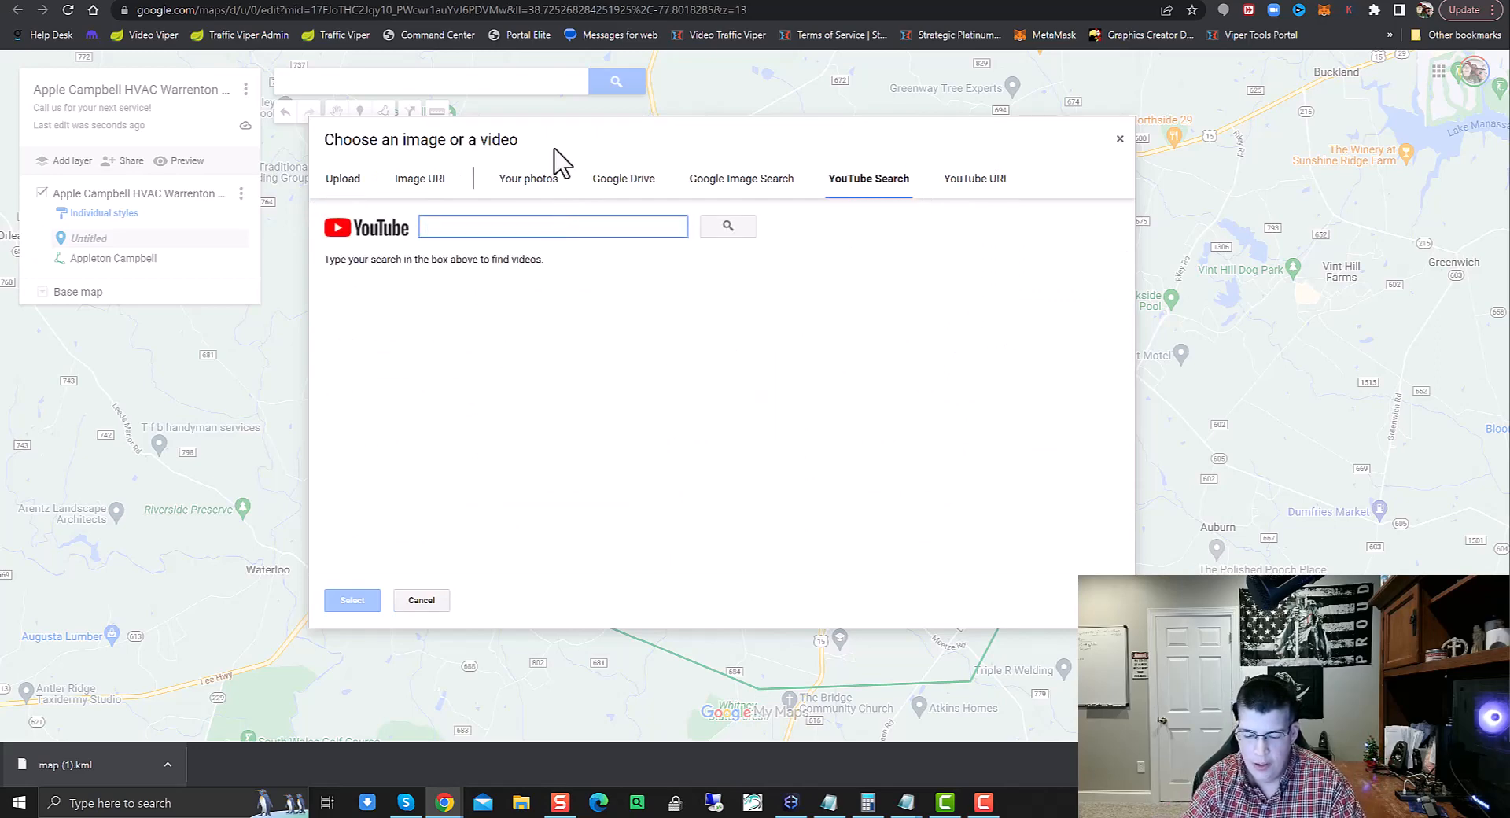
text(appleton campbell hvac)
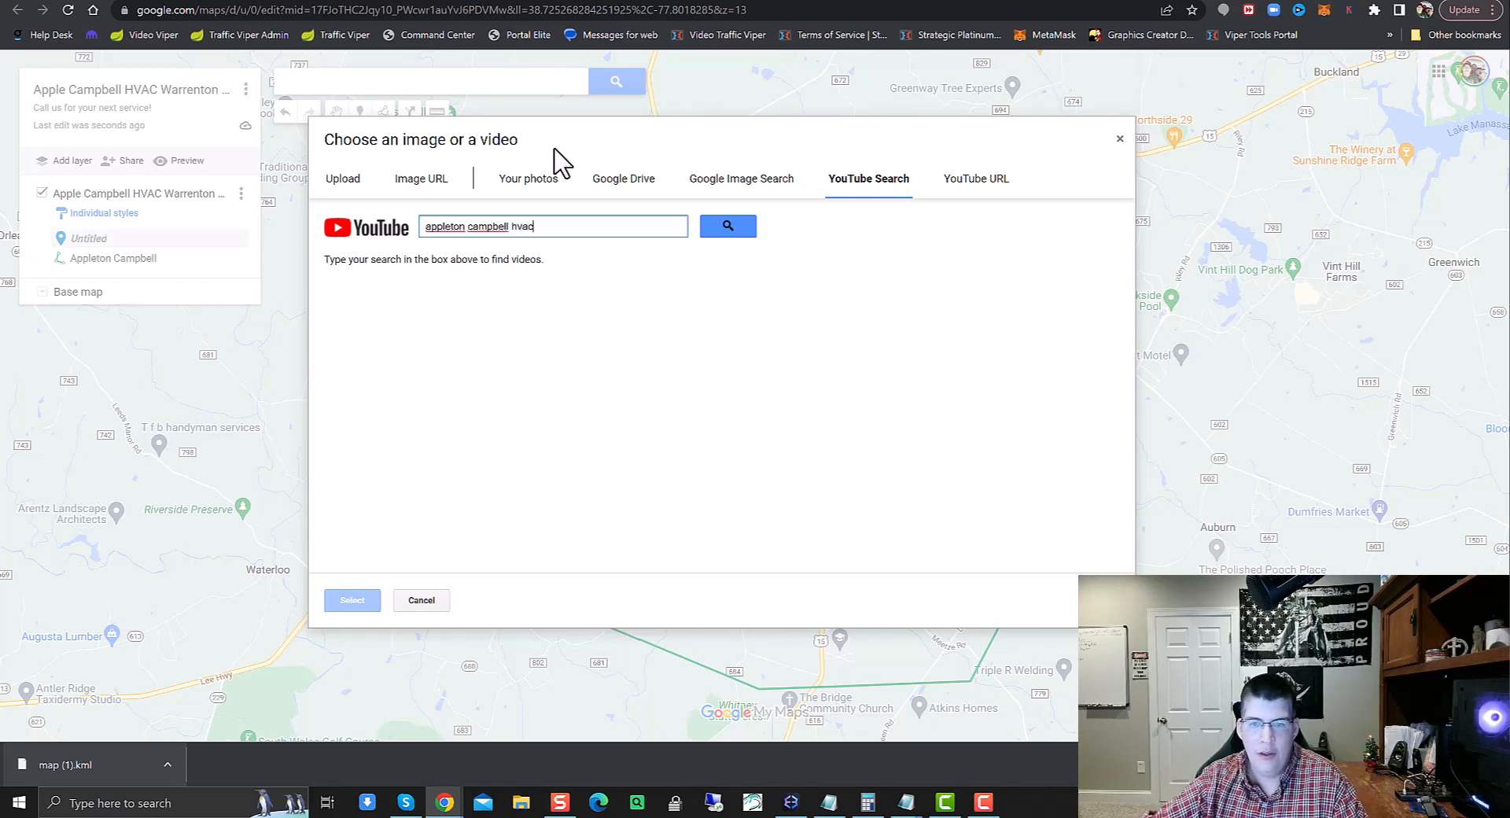
click(720, 227)
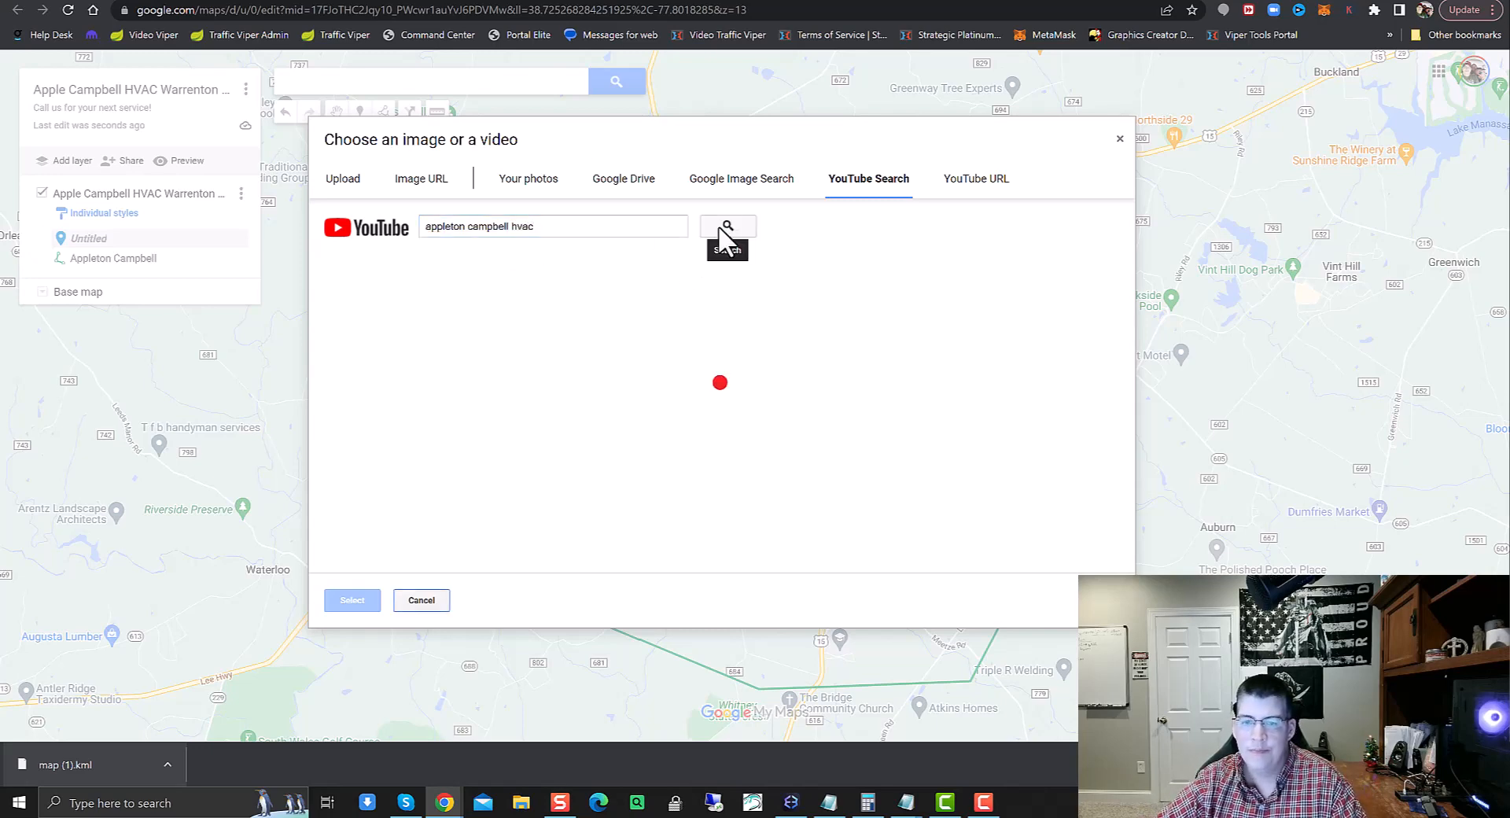
click(417, 376)
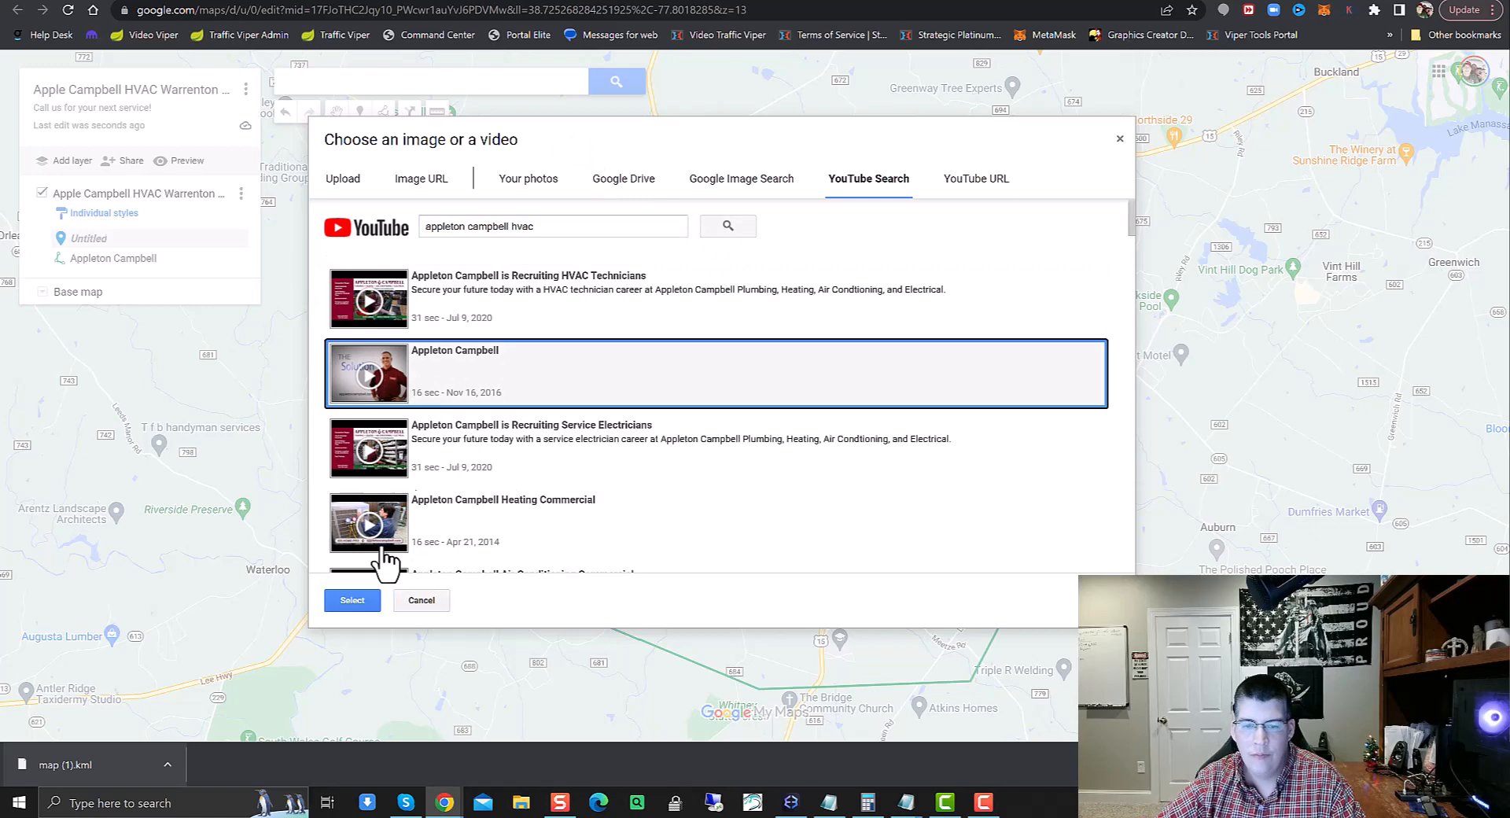
click(357, 602)
click(704, 503)
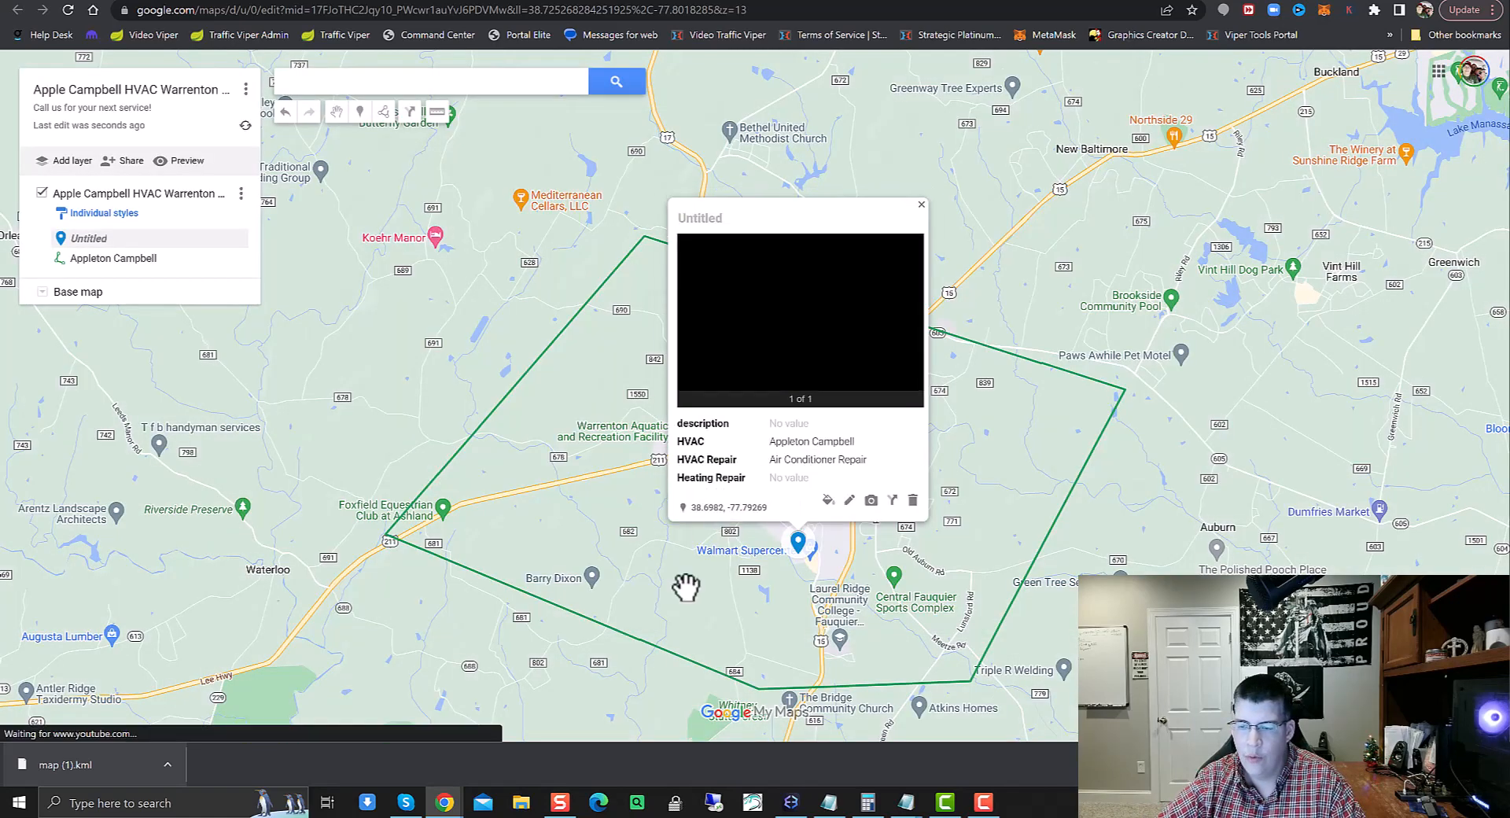
click(1242, 350)
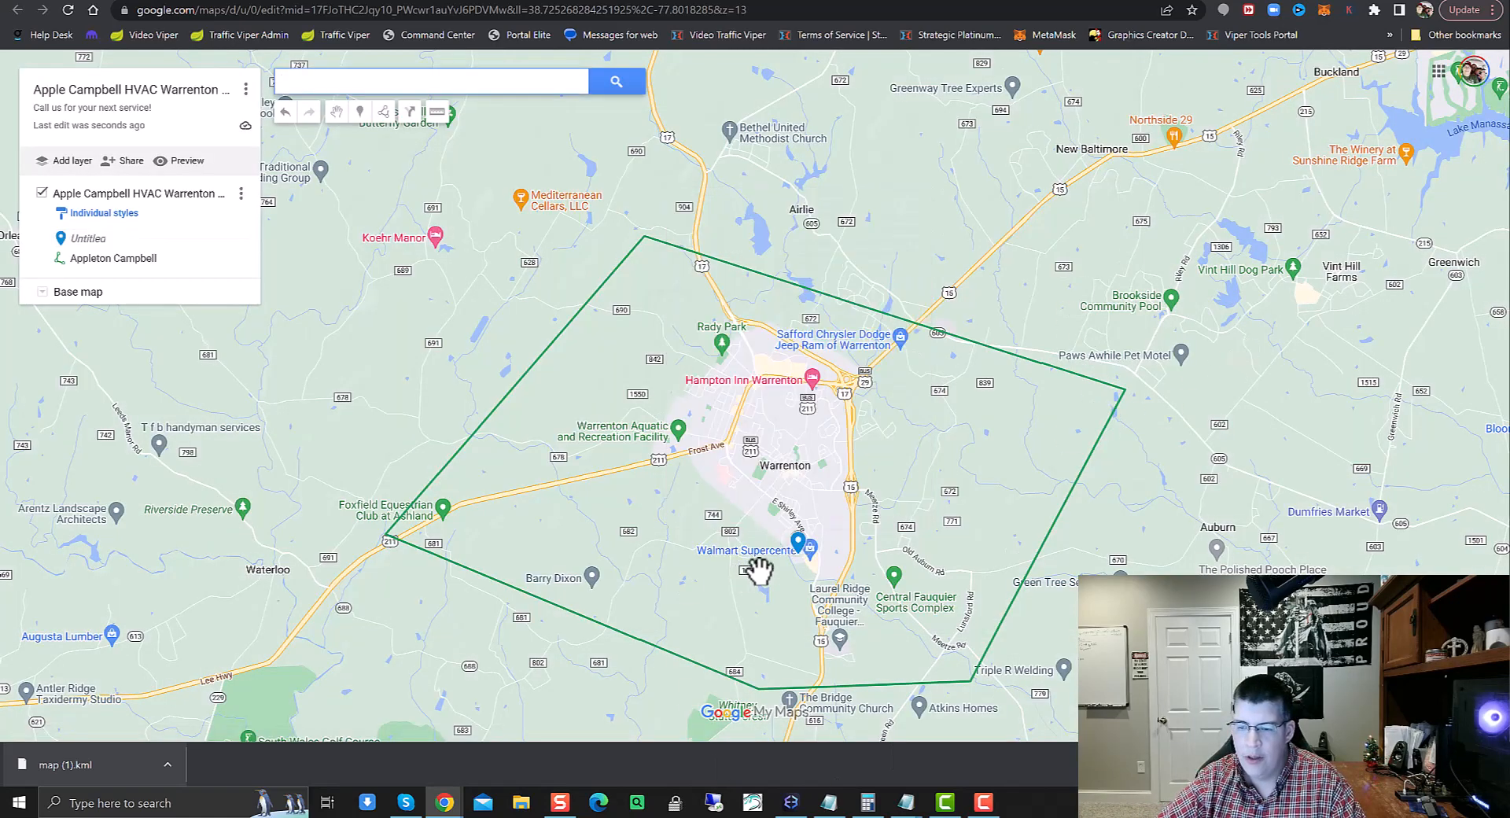
Name the untitled place marker Appleton Campbell HVAC and save the change
click(102, 241)
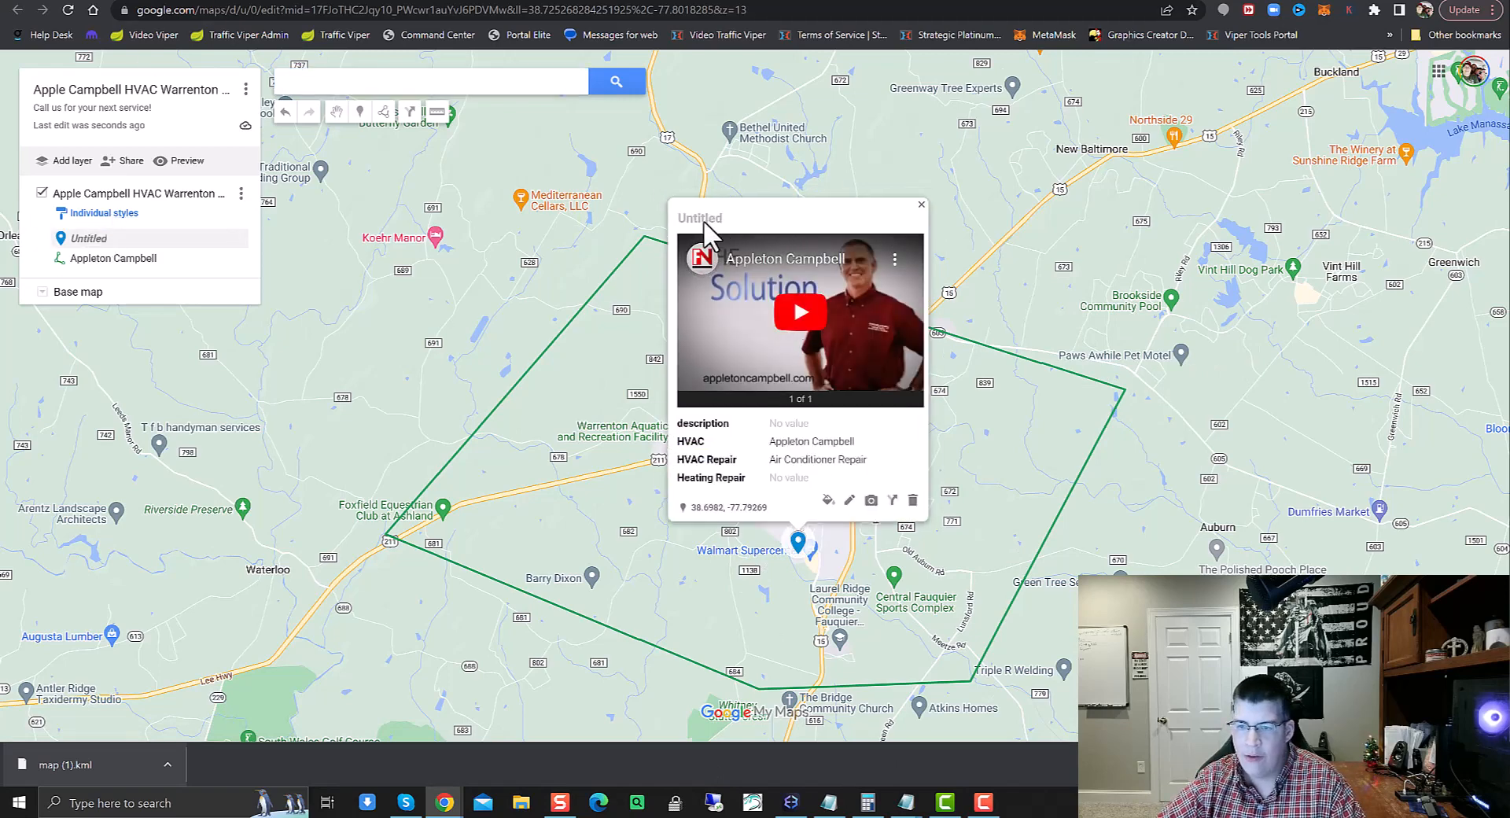
click(850, 501)
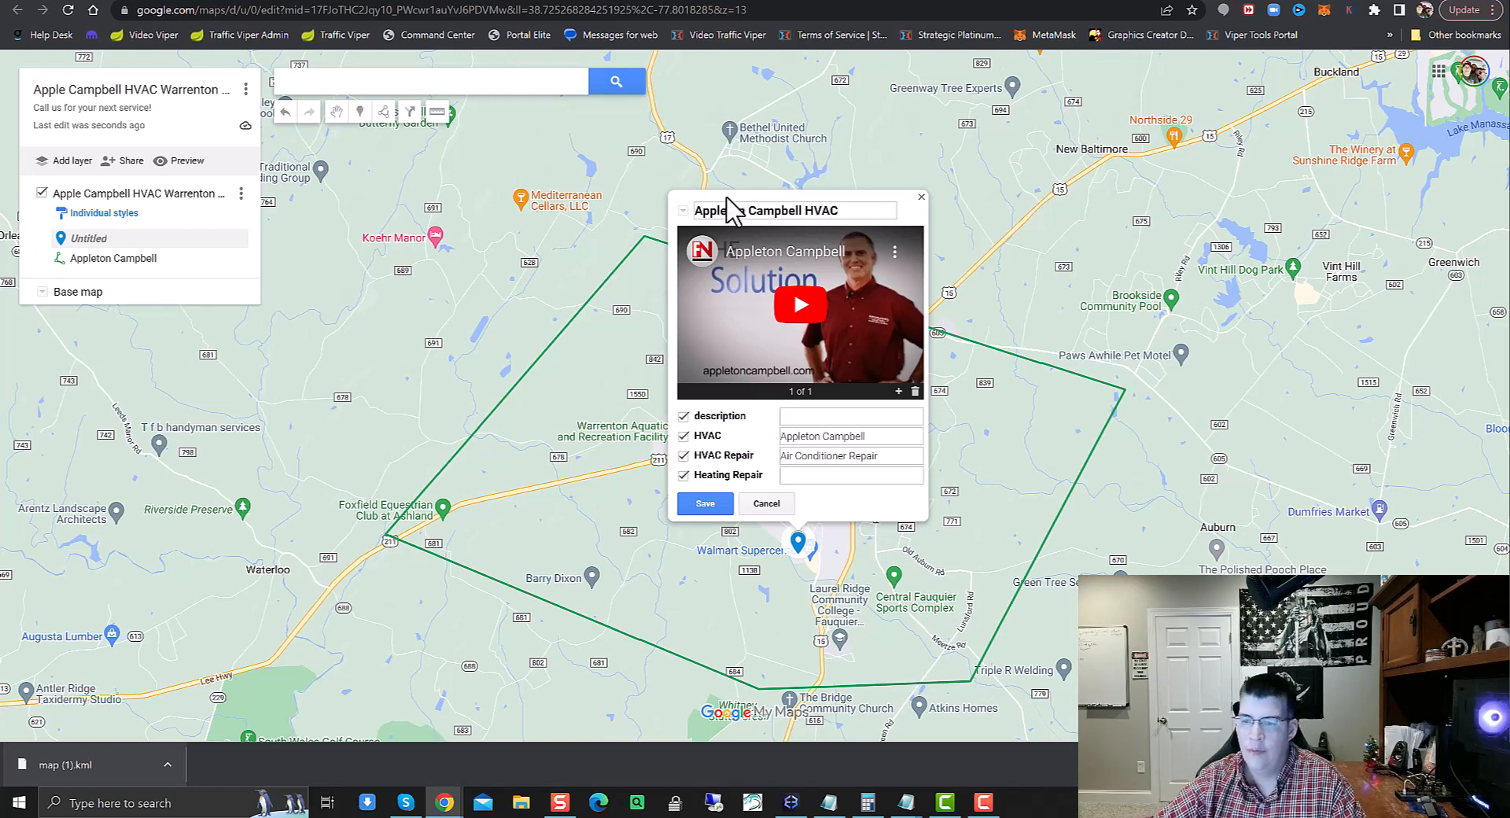
click(718, 505)
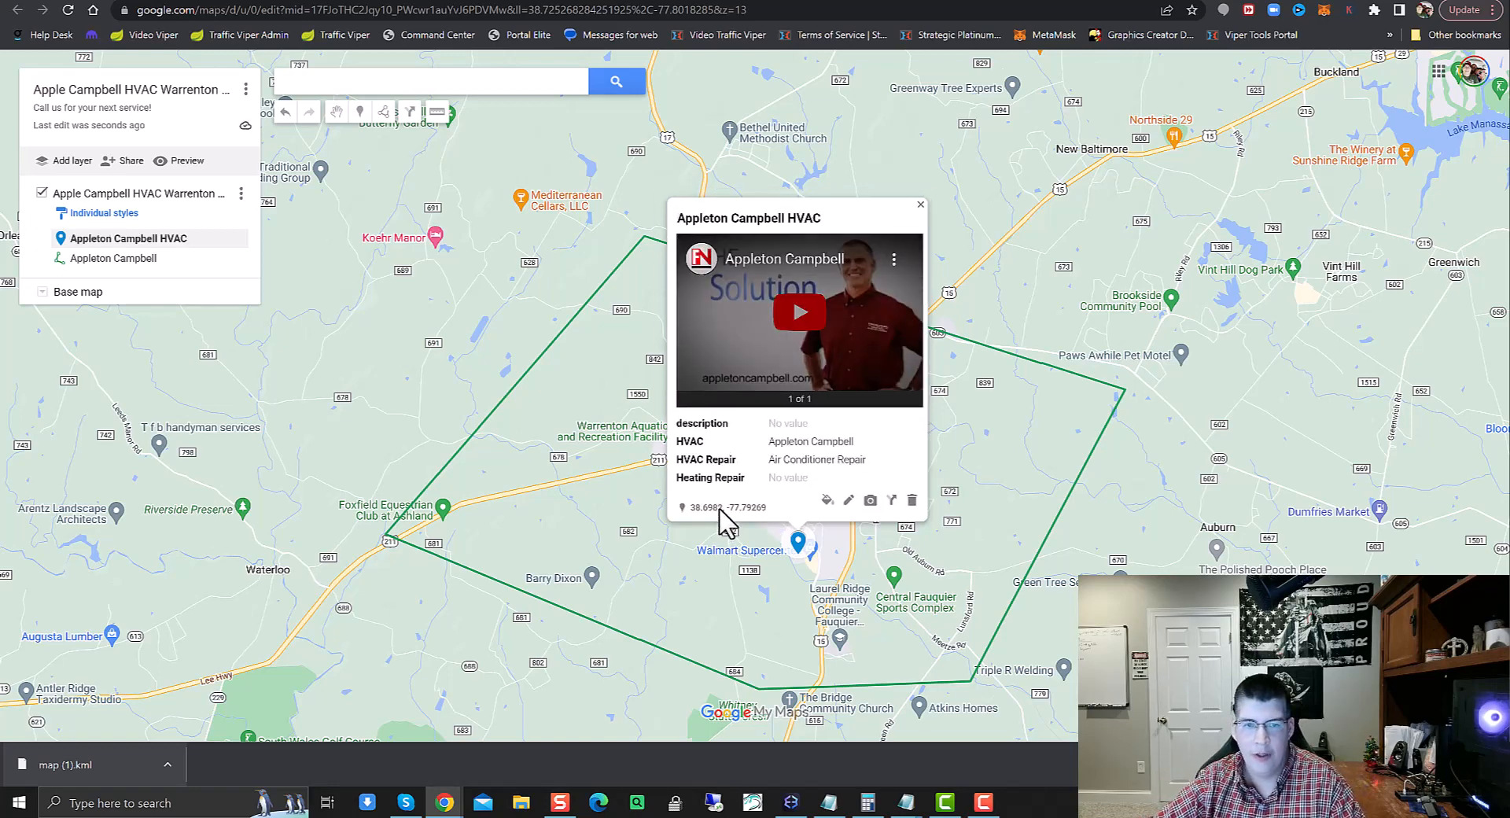
click(521, 306)
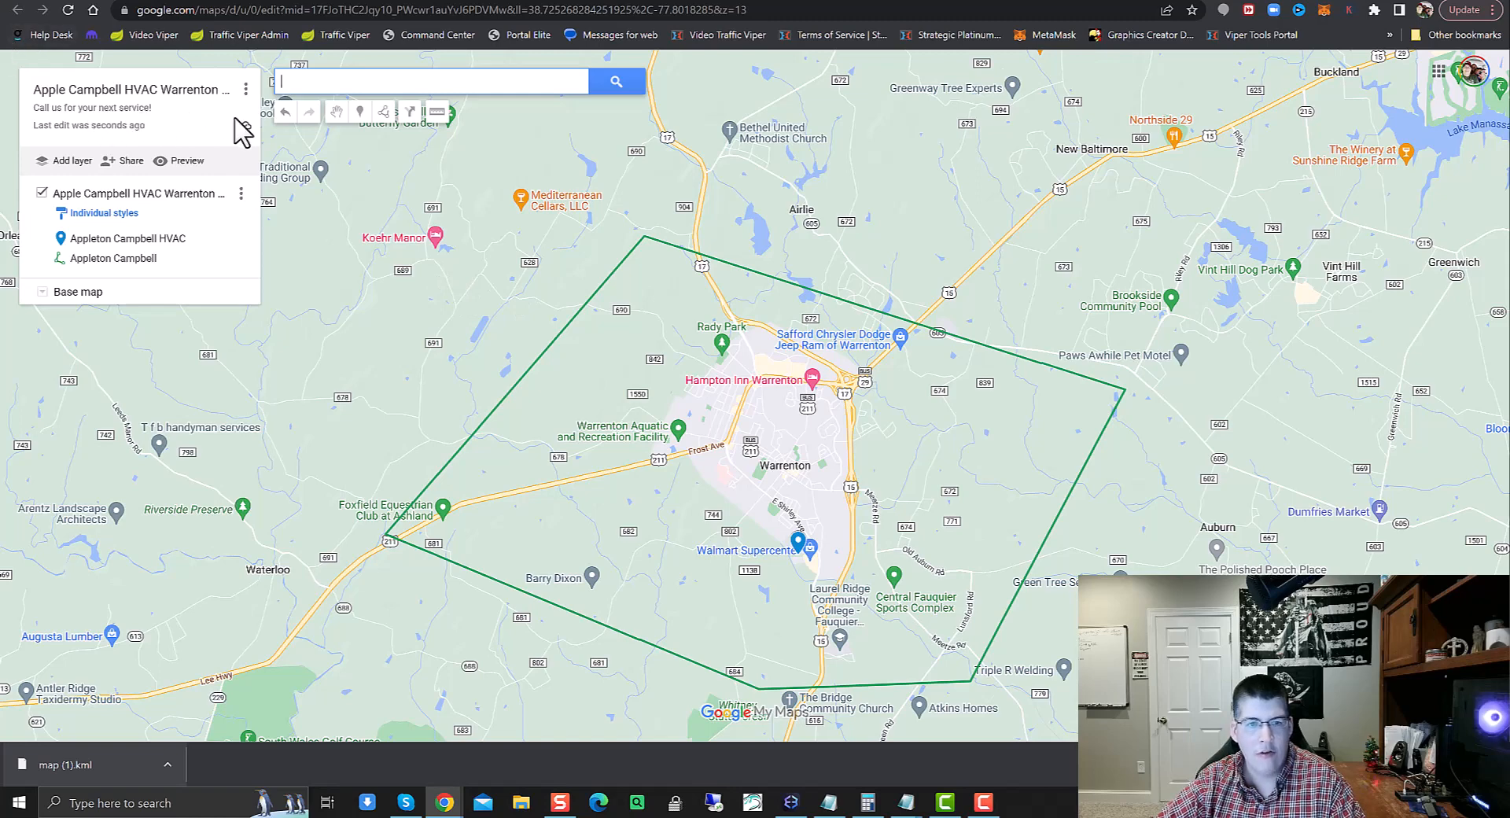
click(246, 89)
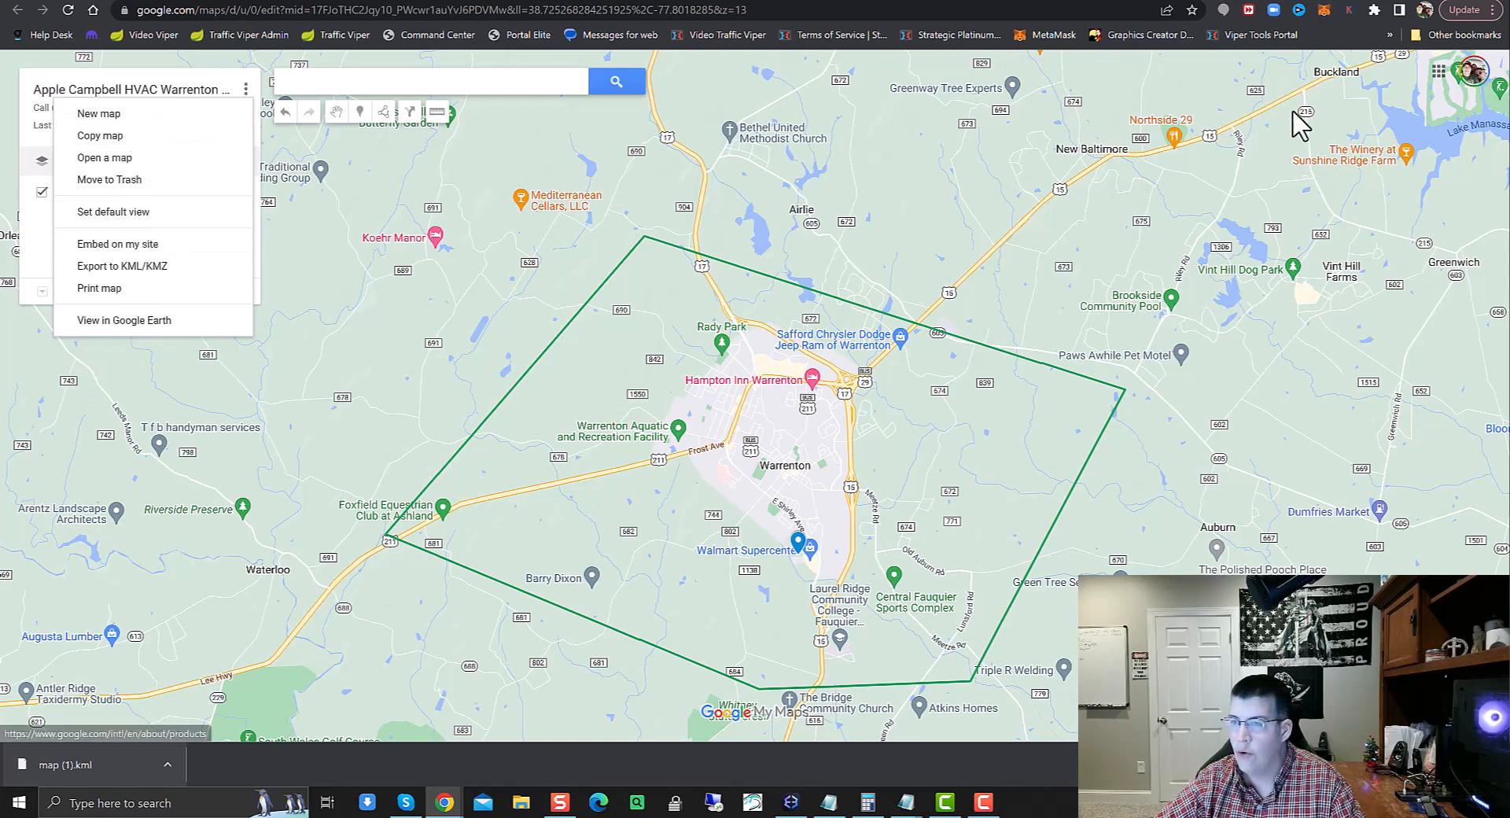
click(43, 259)
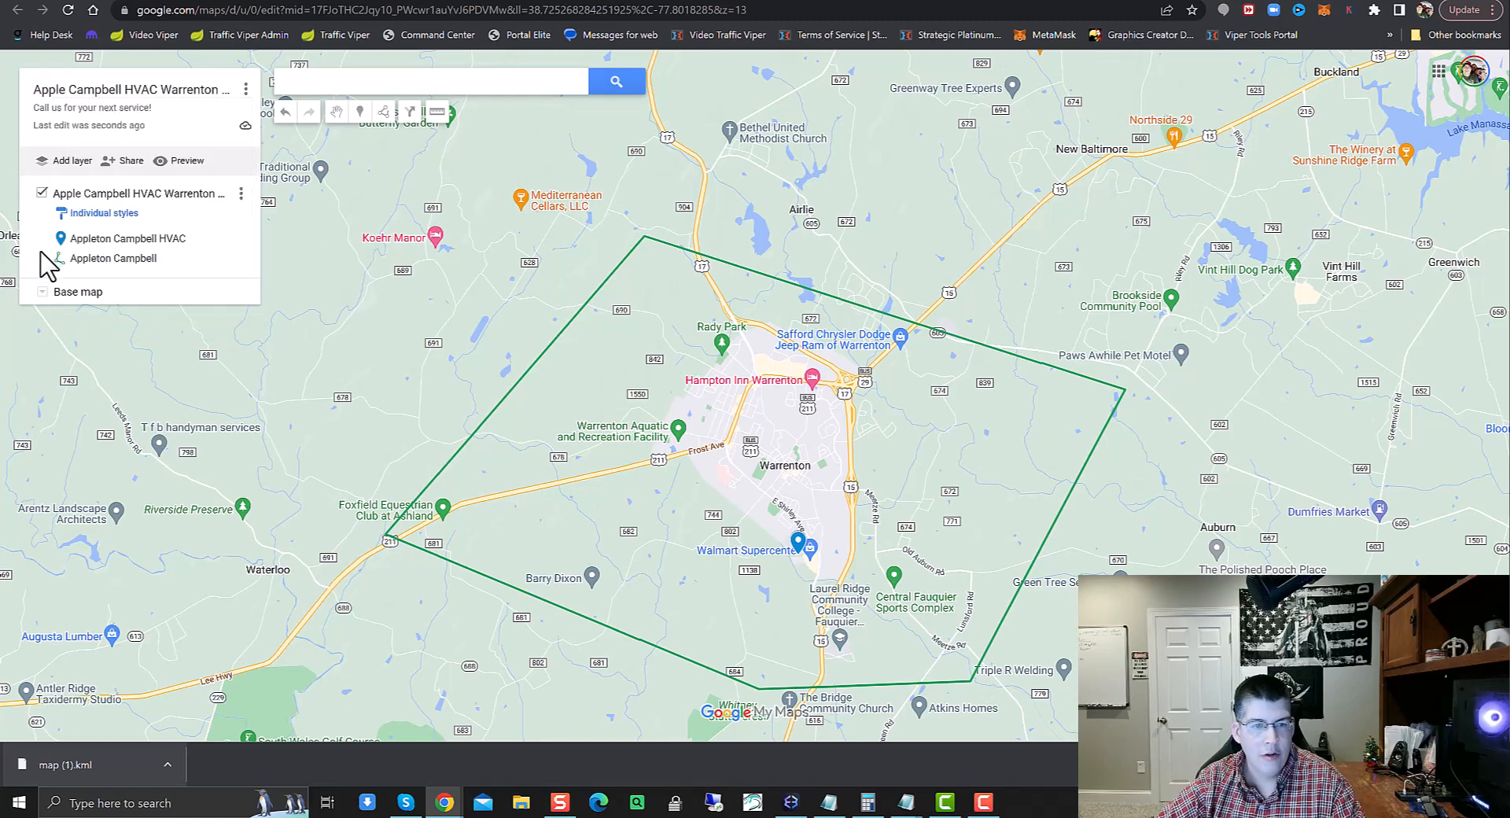
click(242, 194)
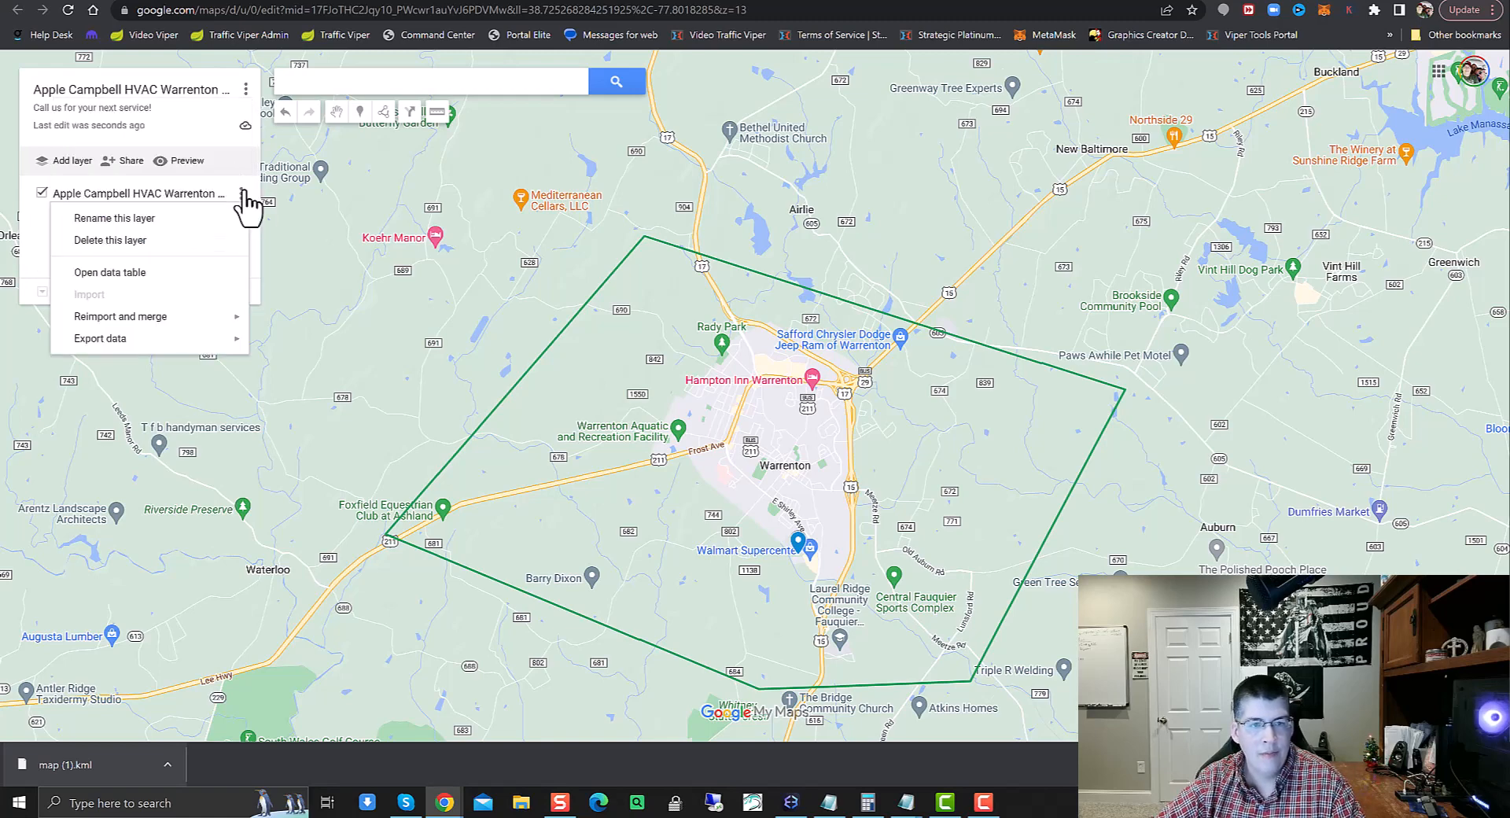
click(242, 194)
click(242, 194)
click(242, 194)
click(241, 193)
click(241, 193)
click(242, 194)
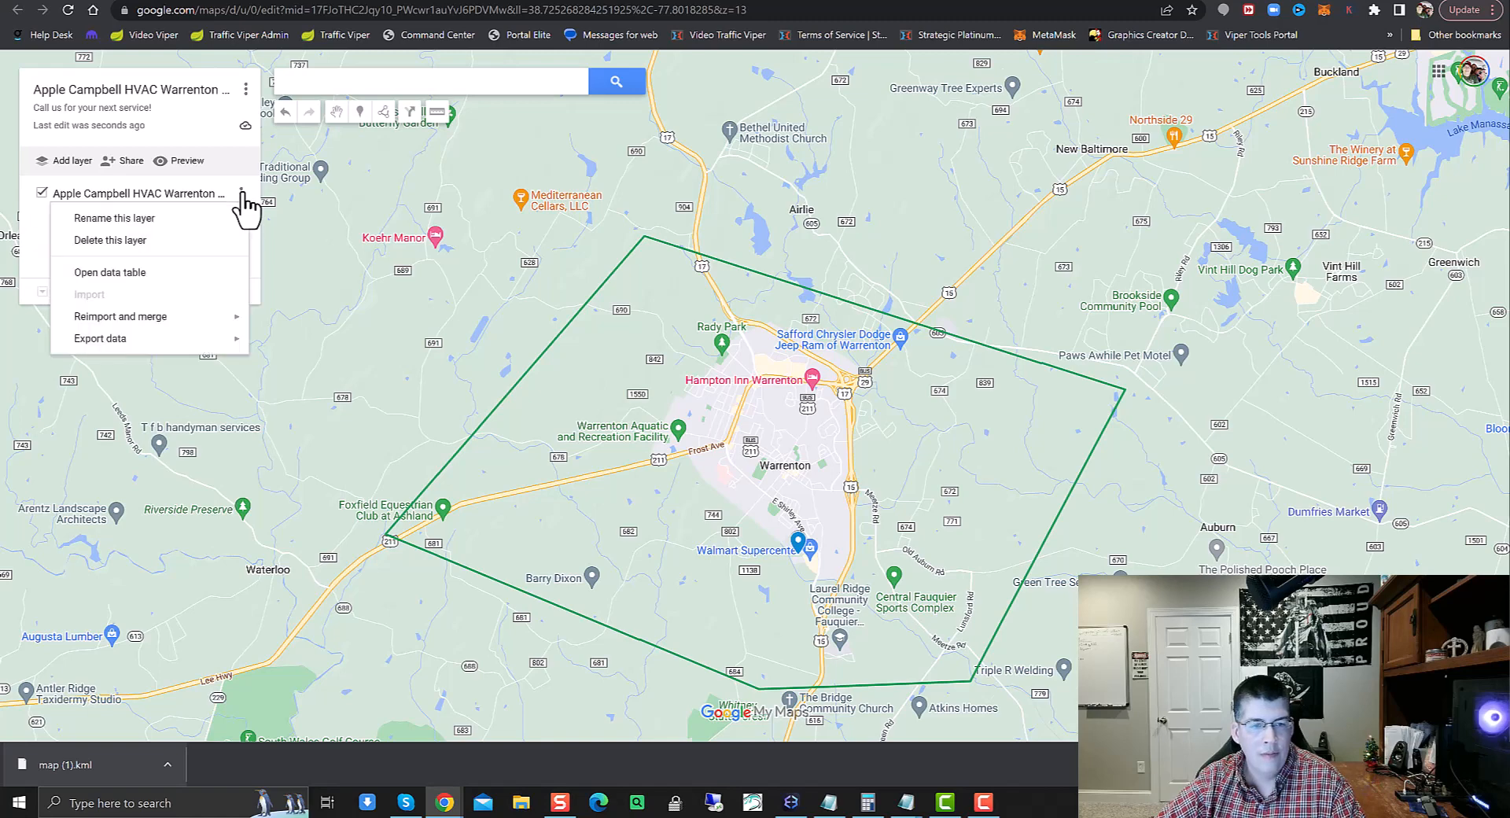
click(243, 194)
click(242, 195)
Share the map so anyone with the link can view it and others can find it on the internet, and copy its link
click(130, 162)
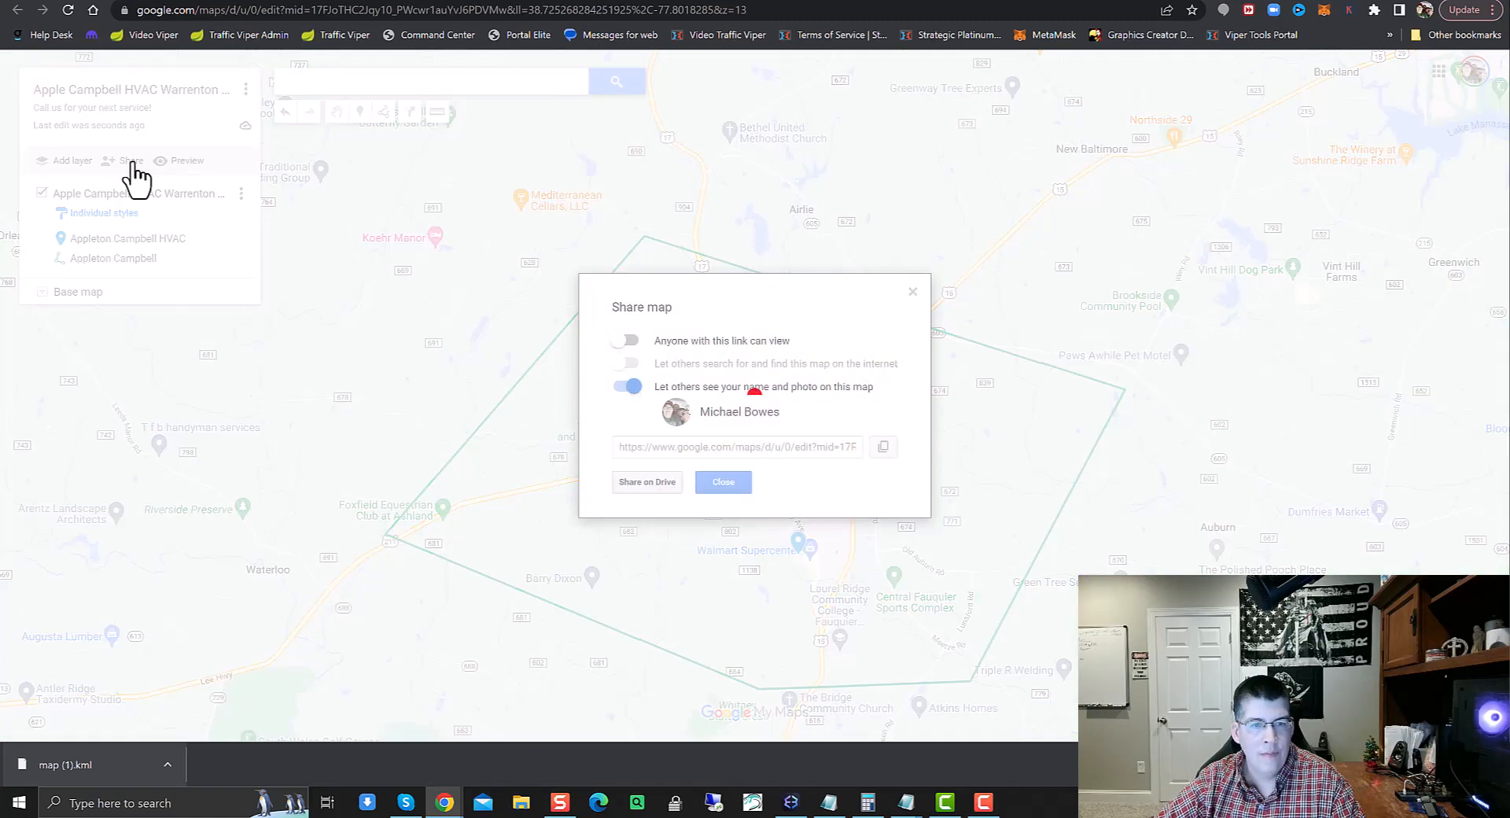
click(702, 343)
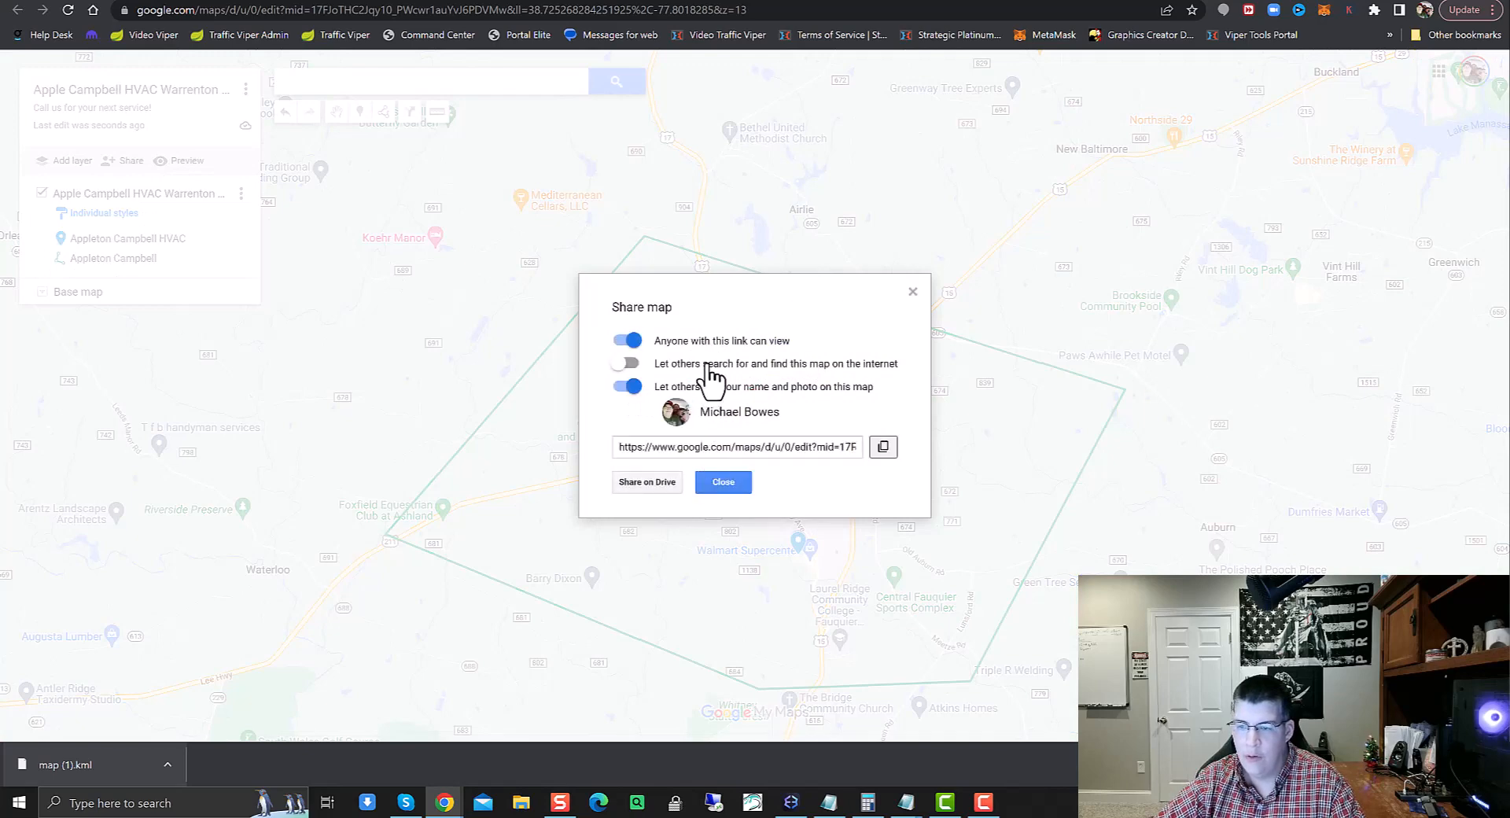
click(761, 366)
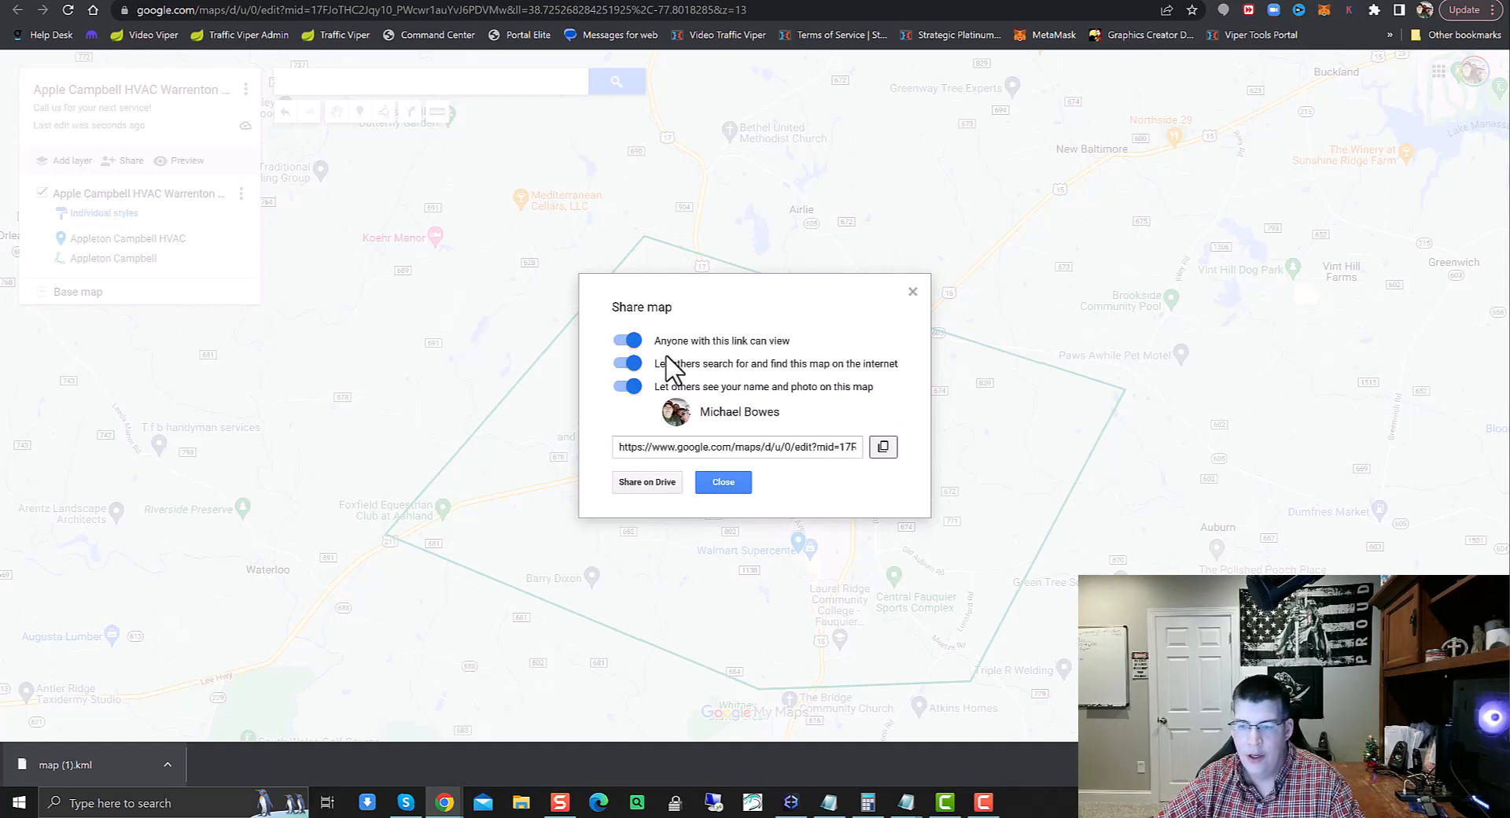
click(881, 449)
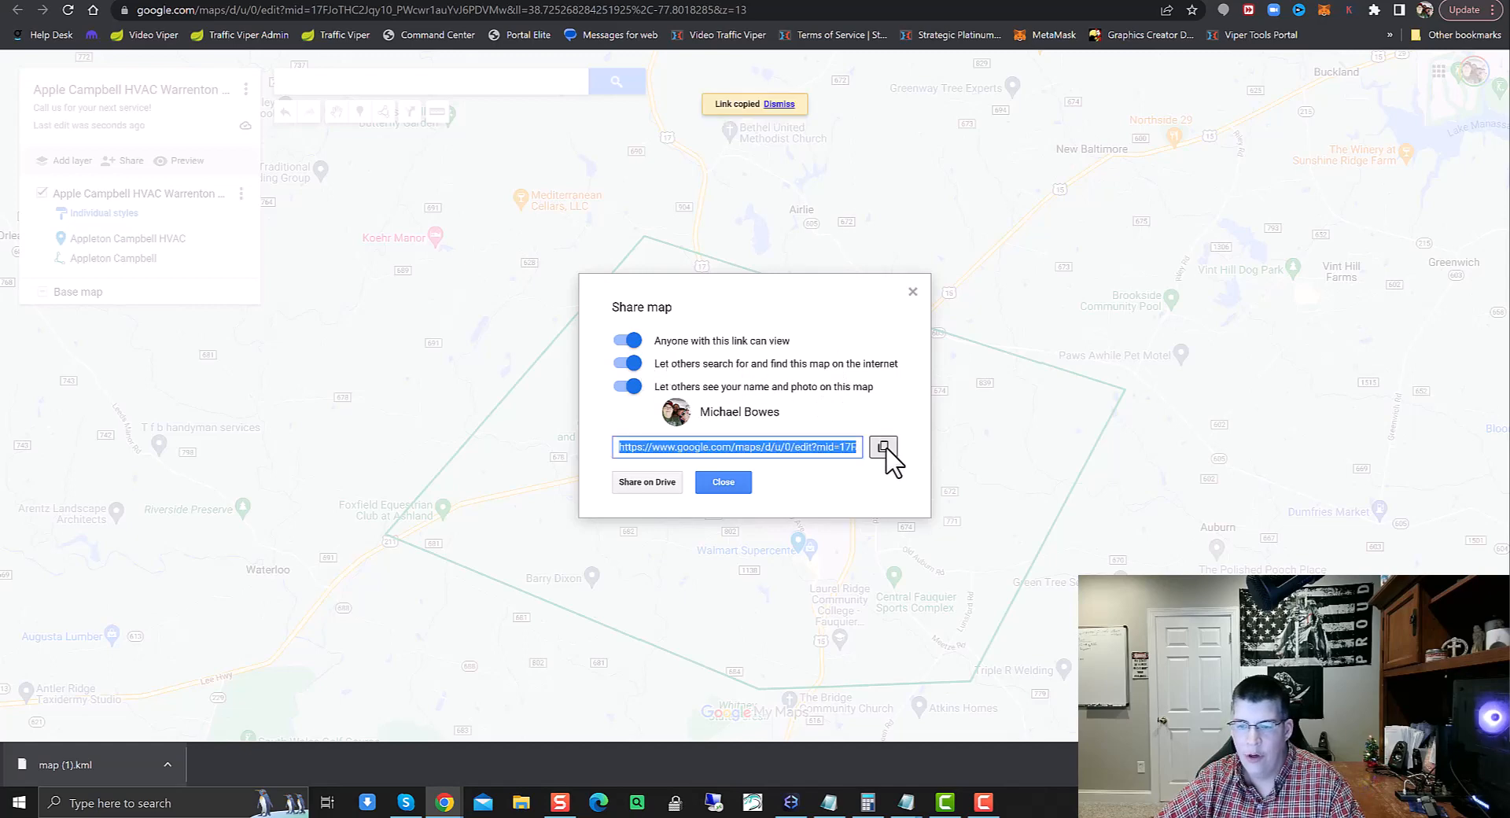
right_click(812, 456)
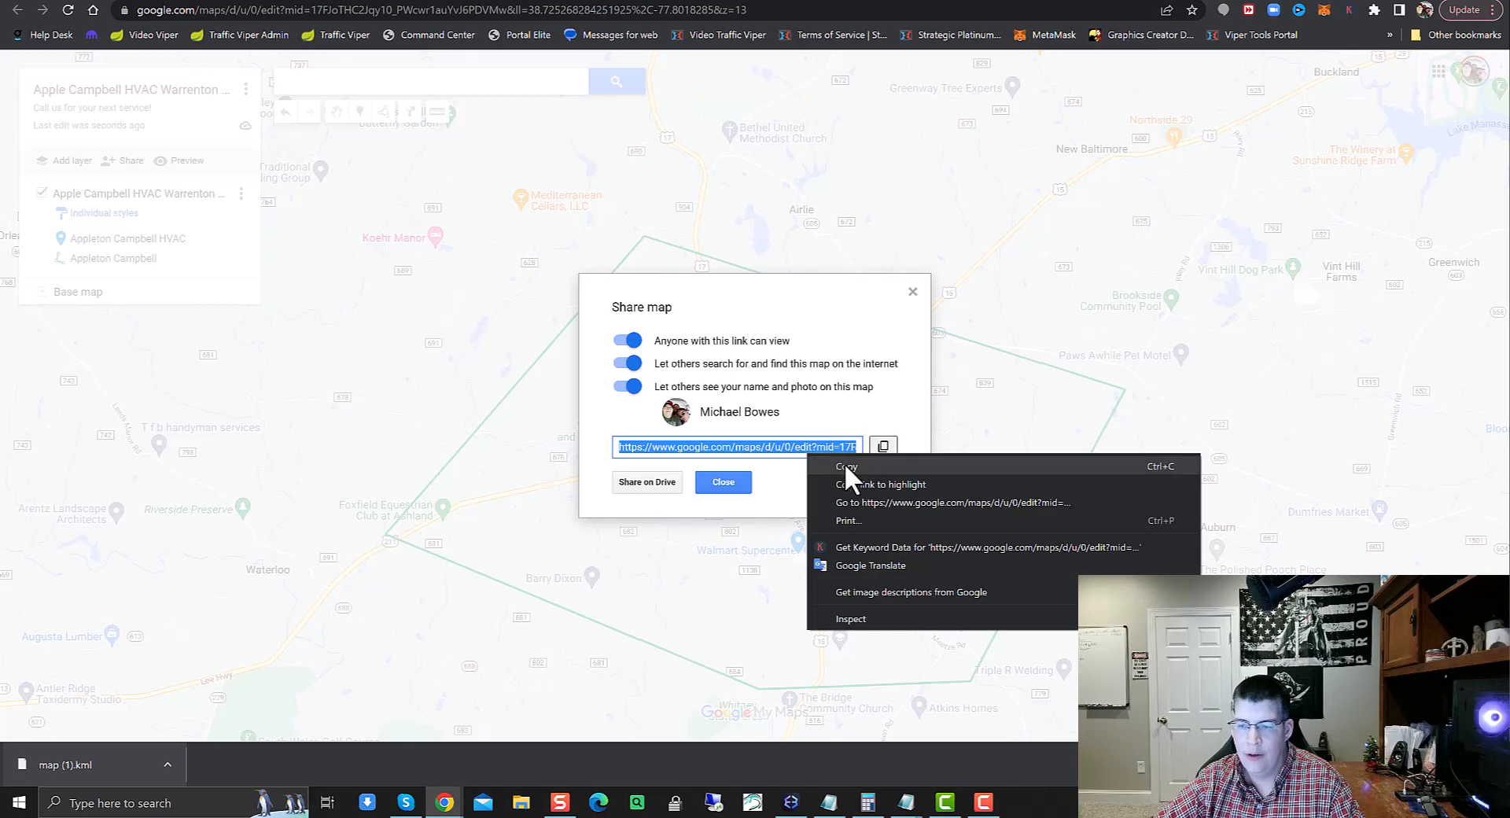
click(843, 464)
click(718, 481)
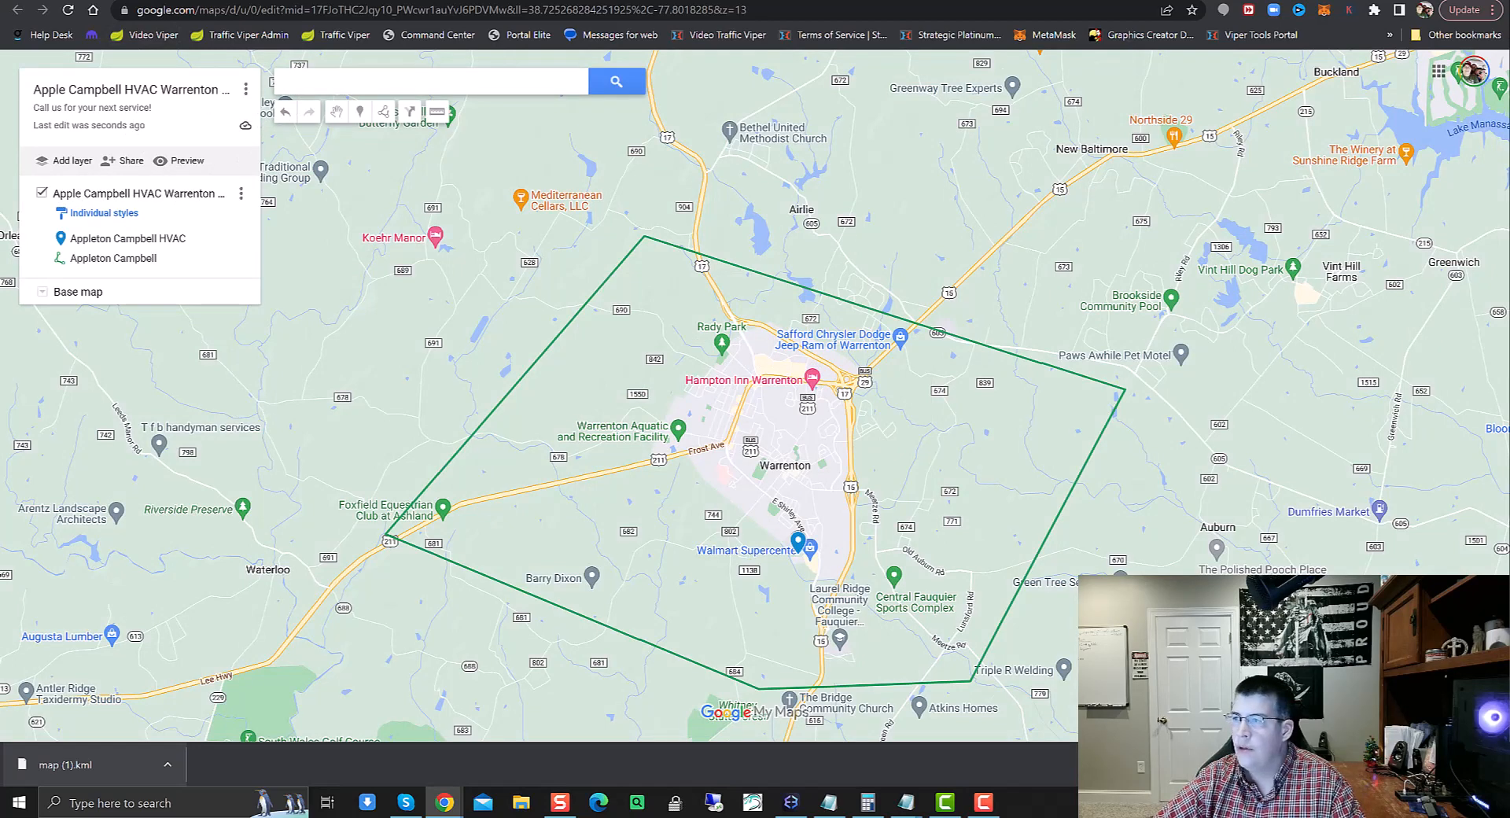
Load the shared map link in a new Incognito window and view the Appleton Campbell outline's details
click(1491, 10)
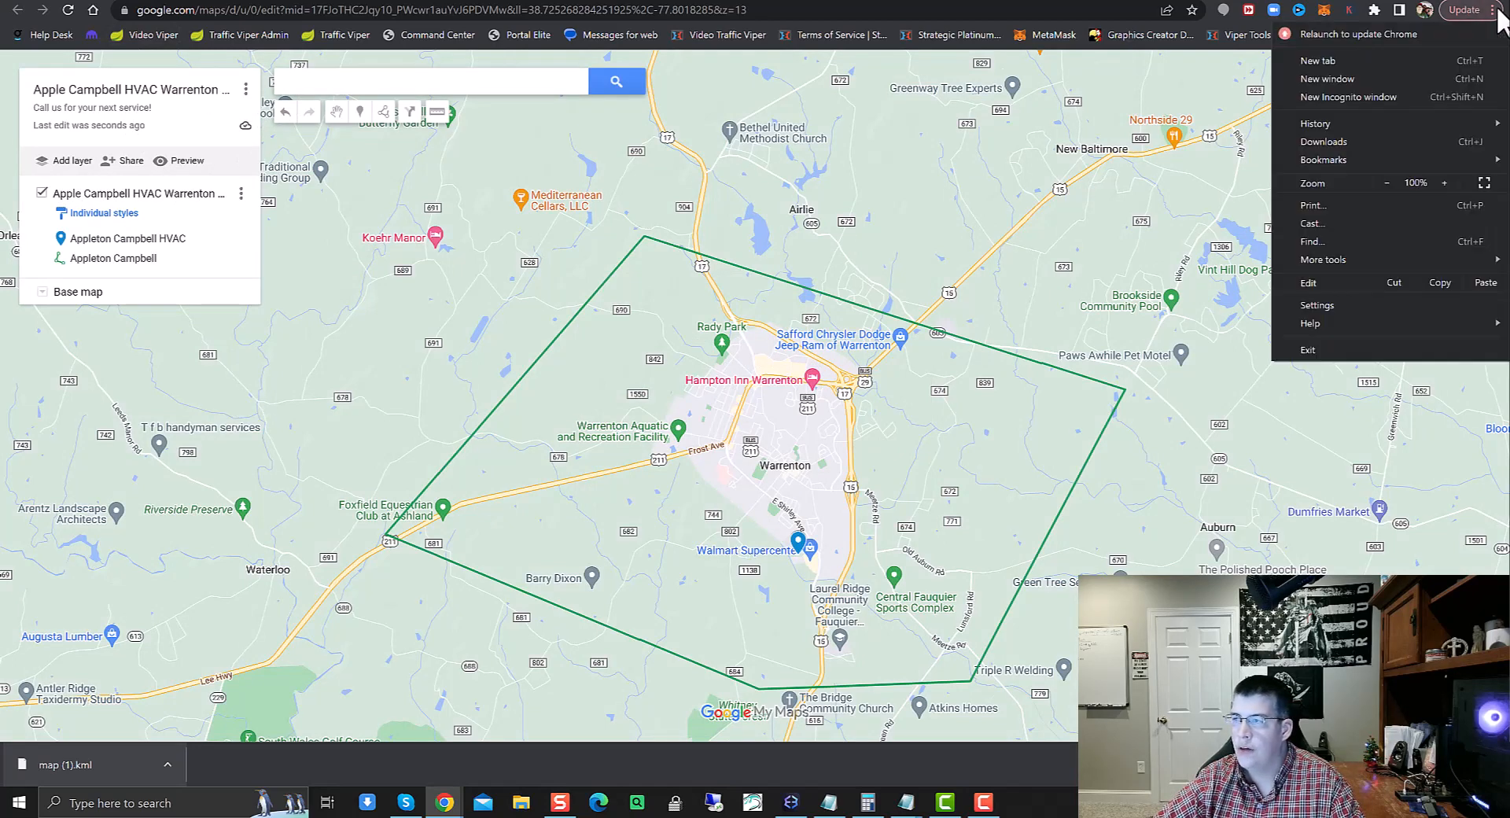
click(1352, 93)
key(ctrl+v)
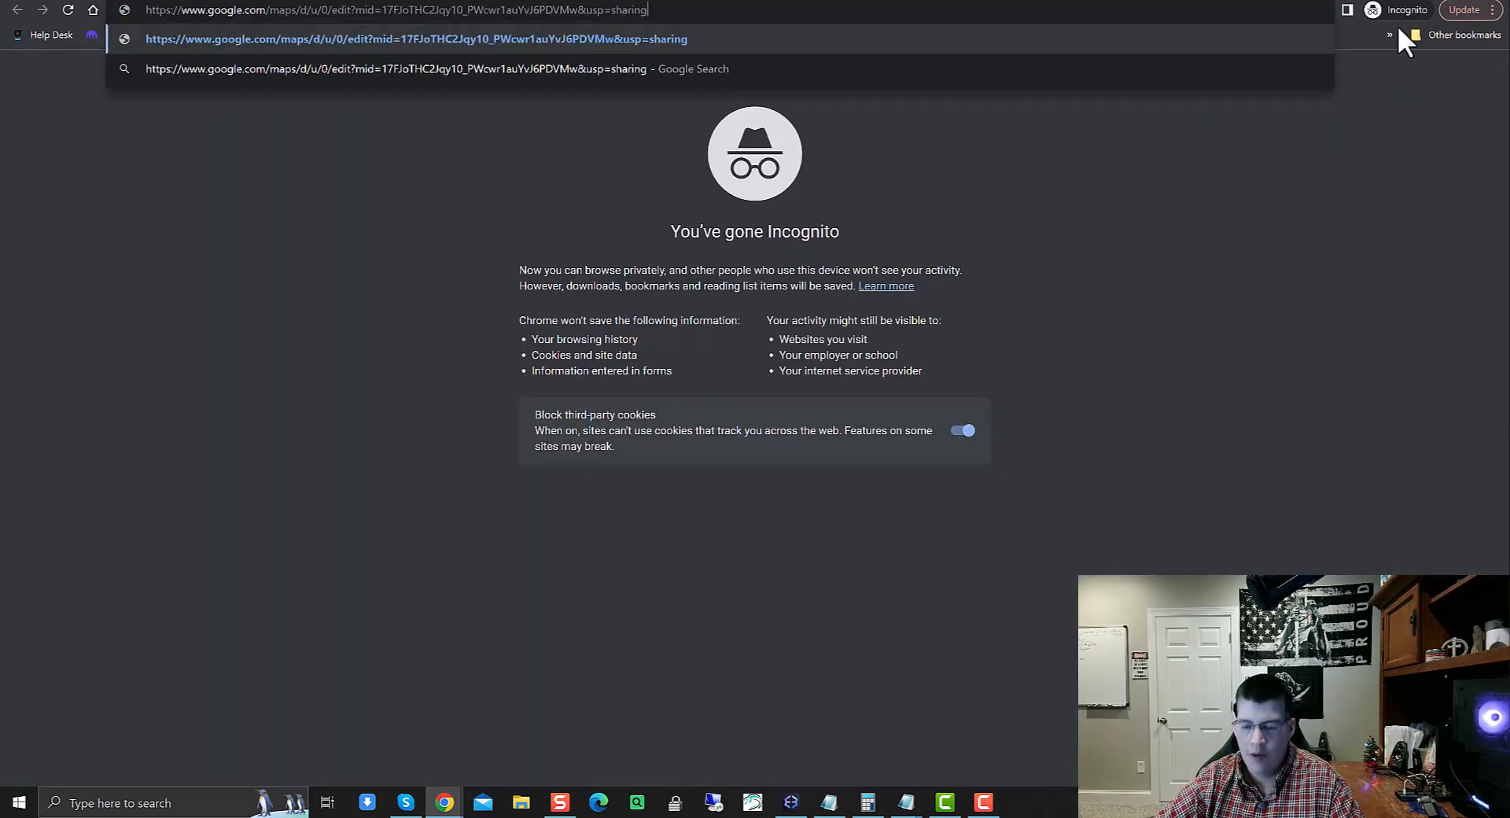
key(Return)
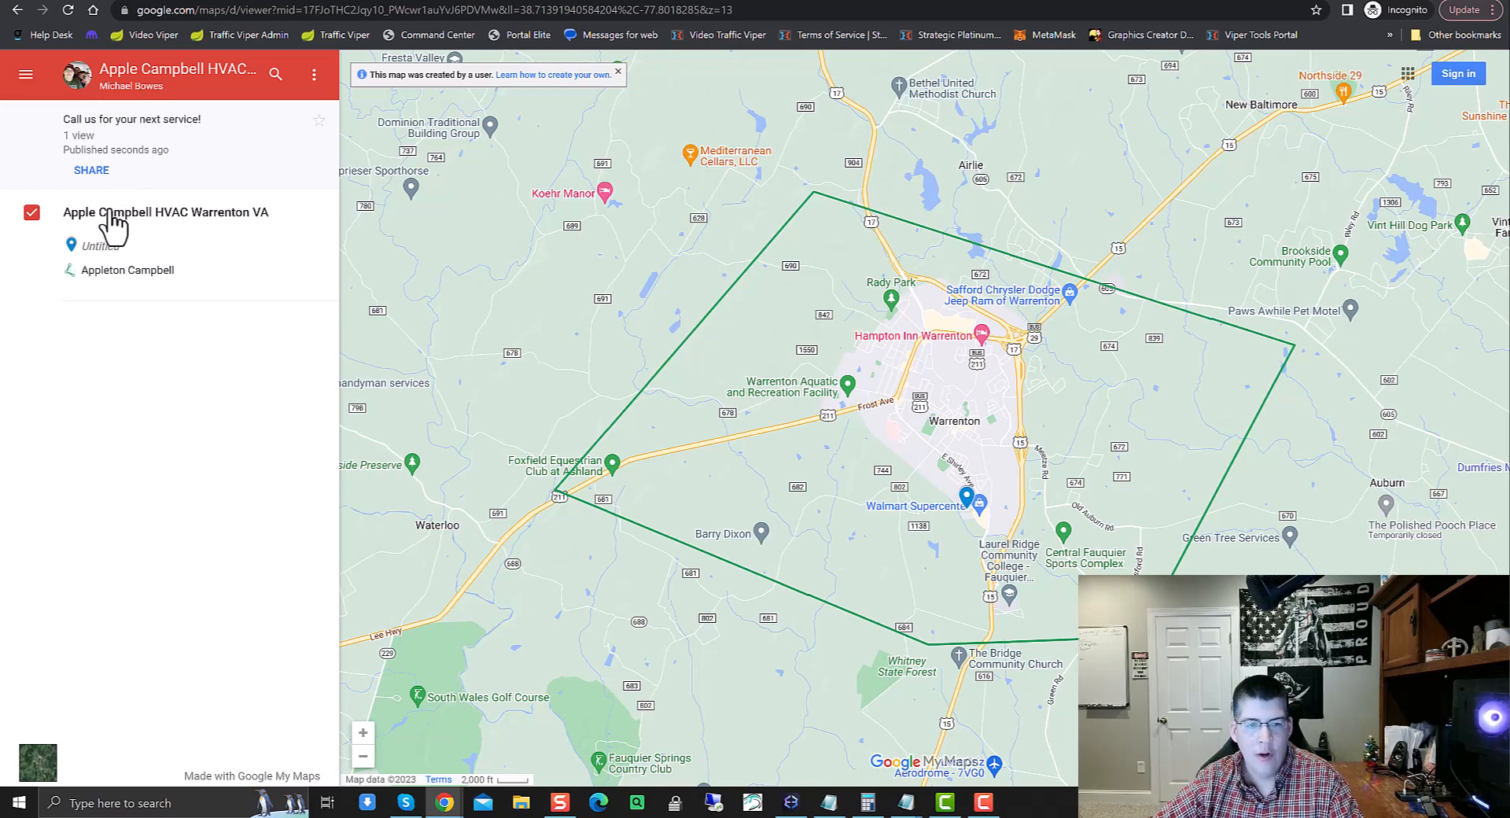
click(106, 272)
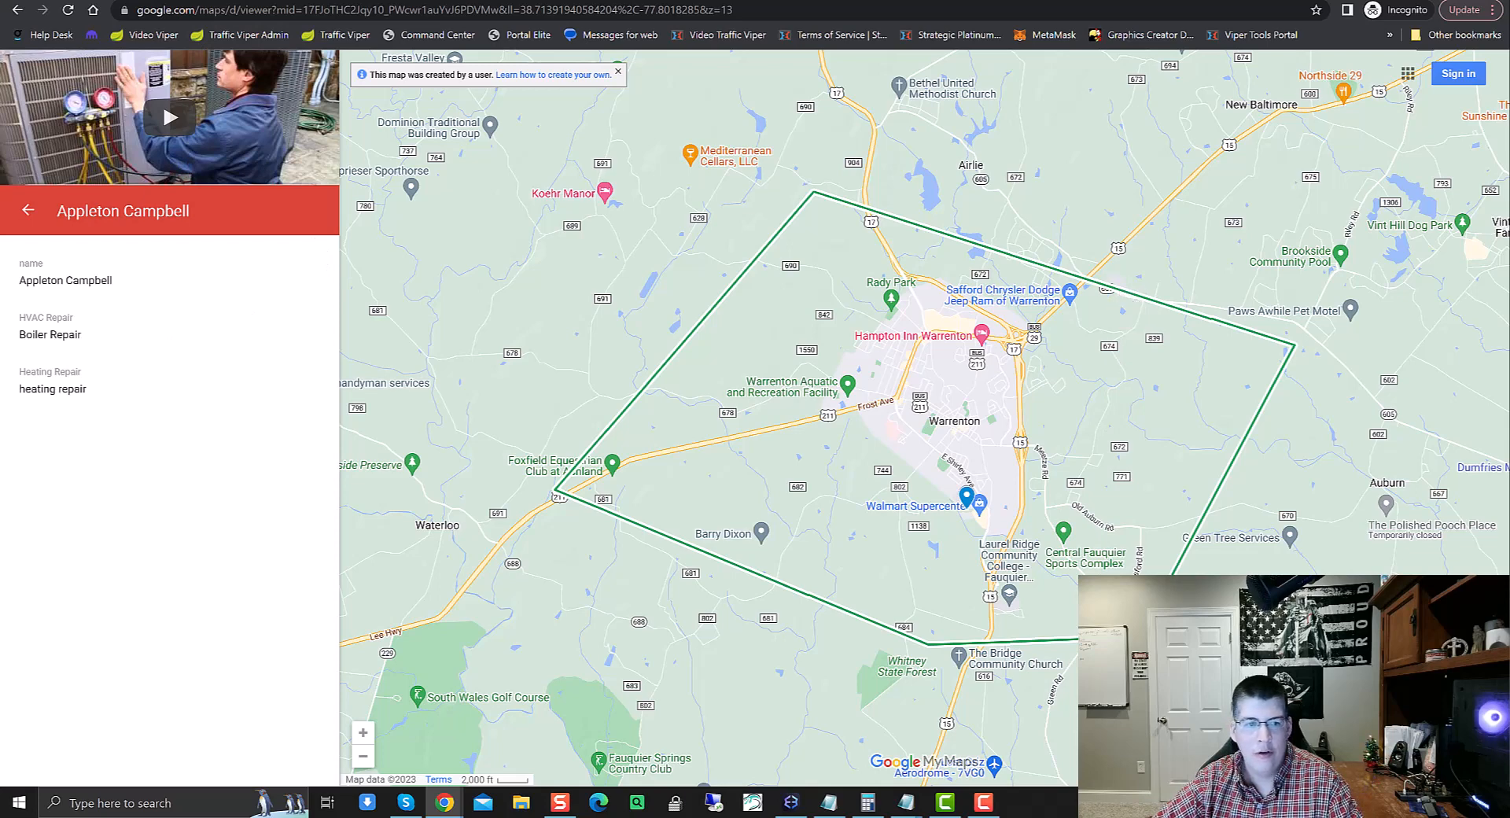
Return from the outline's details to the shared map's overview and close the Incognito window
click(27, 211)
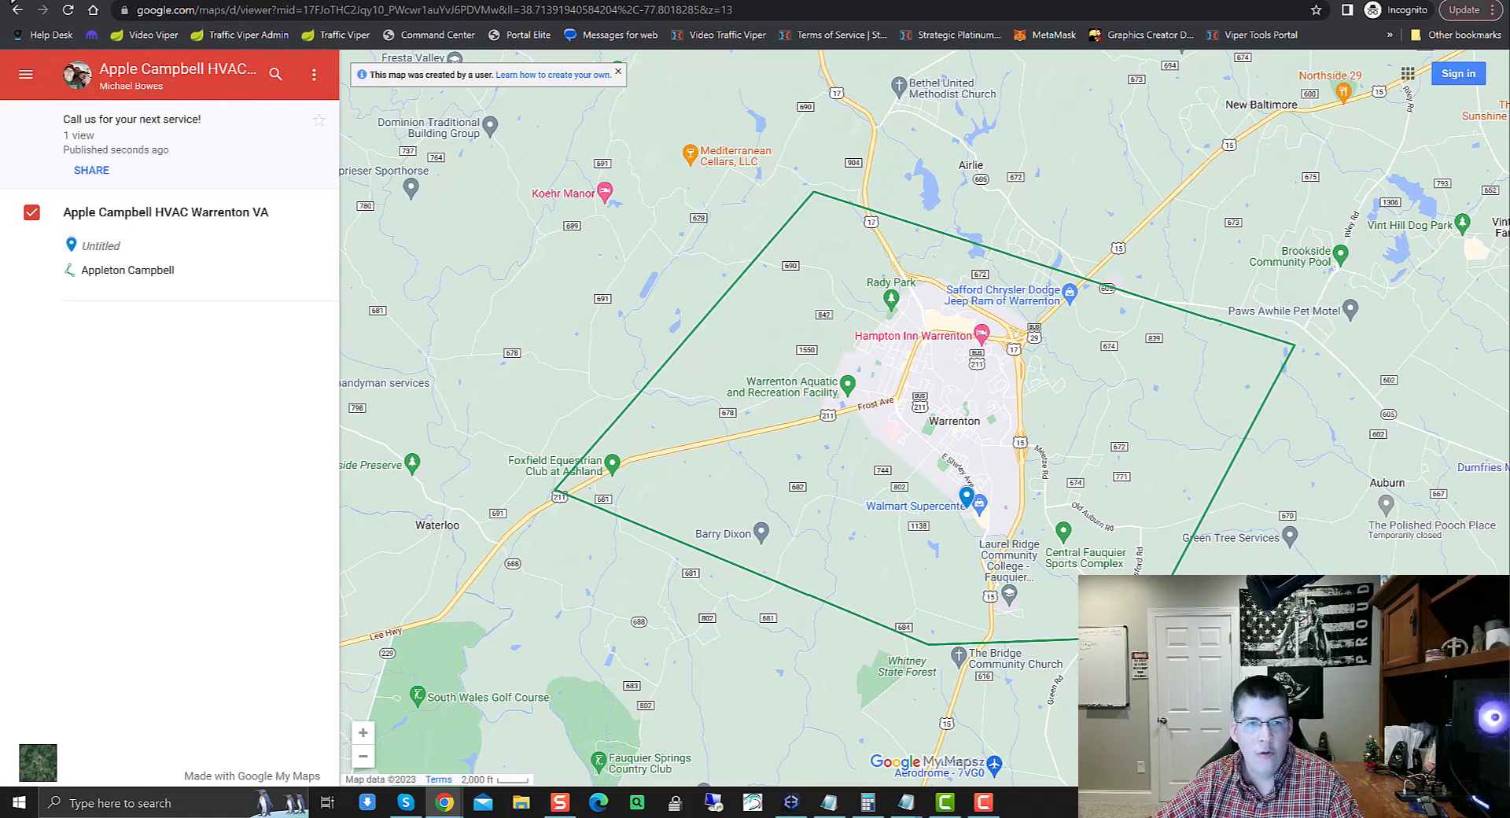
click(16, 9)
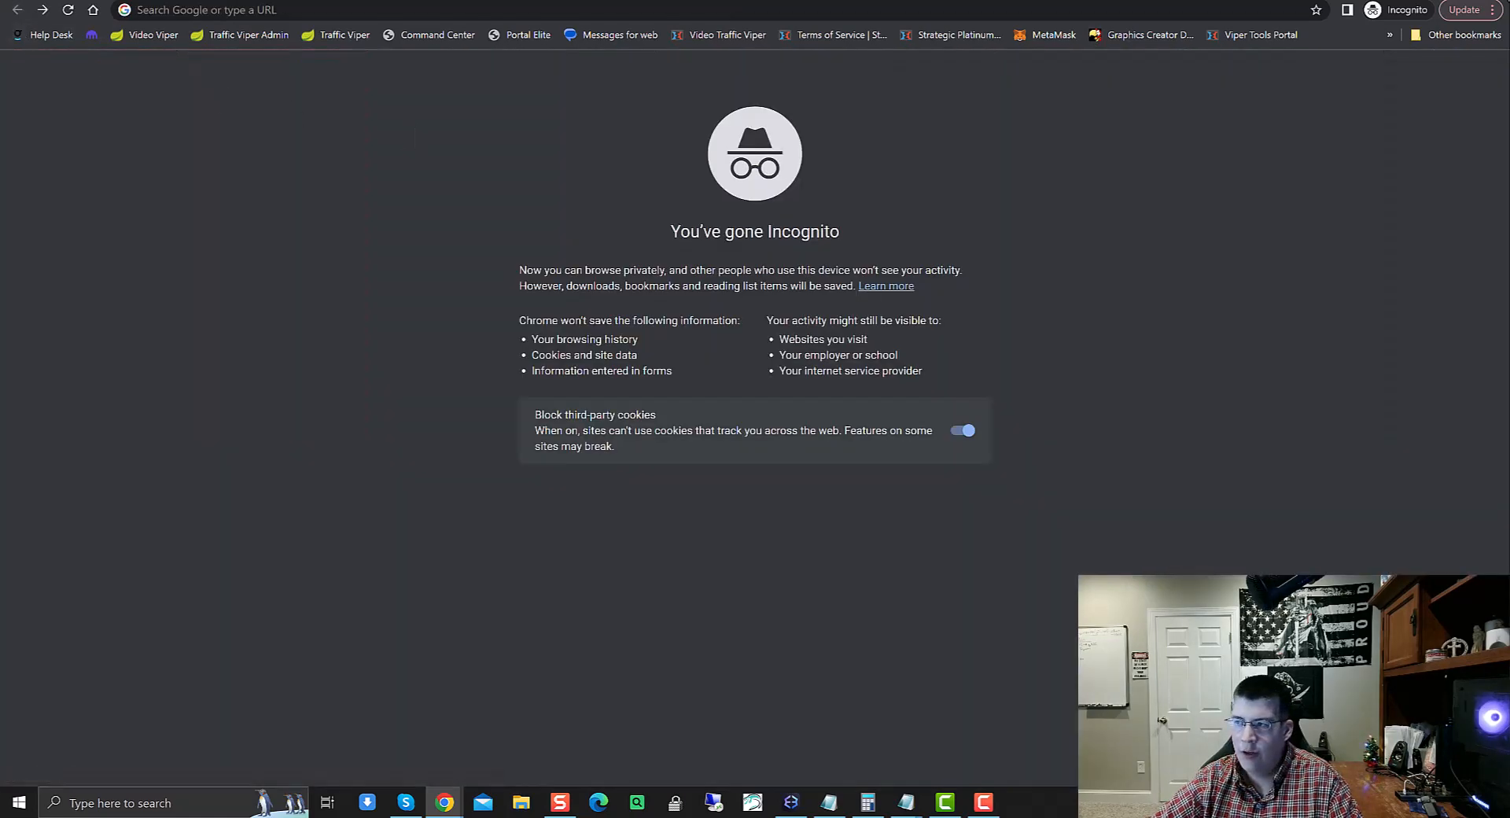
click(1492, 0)
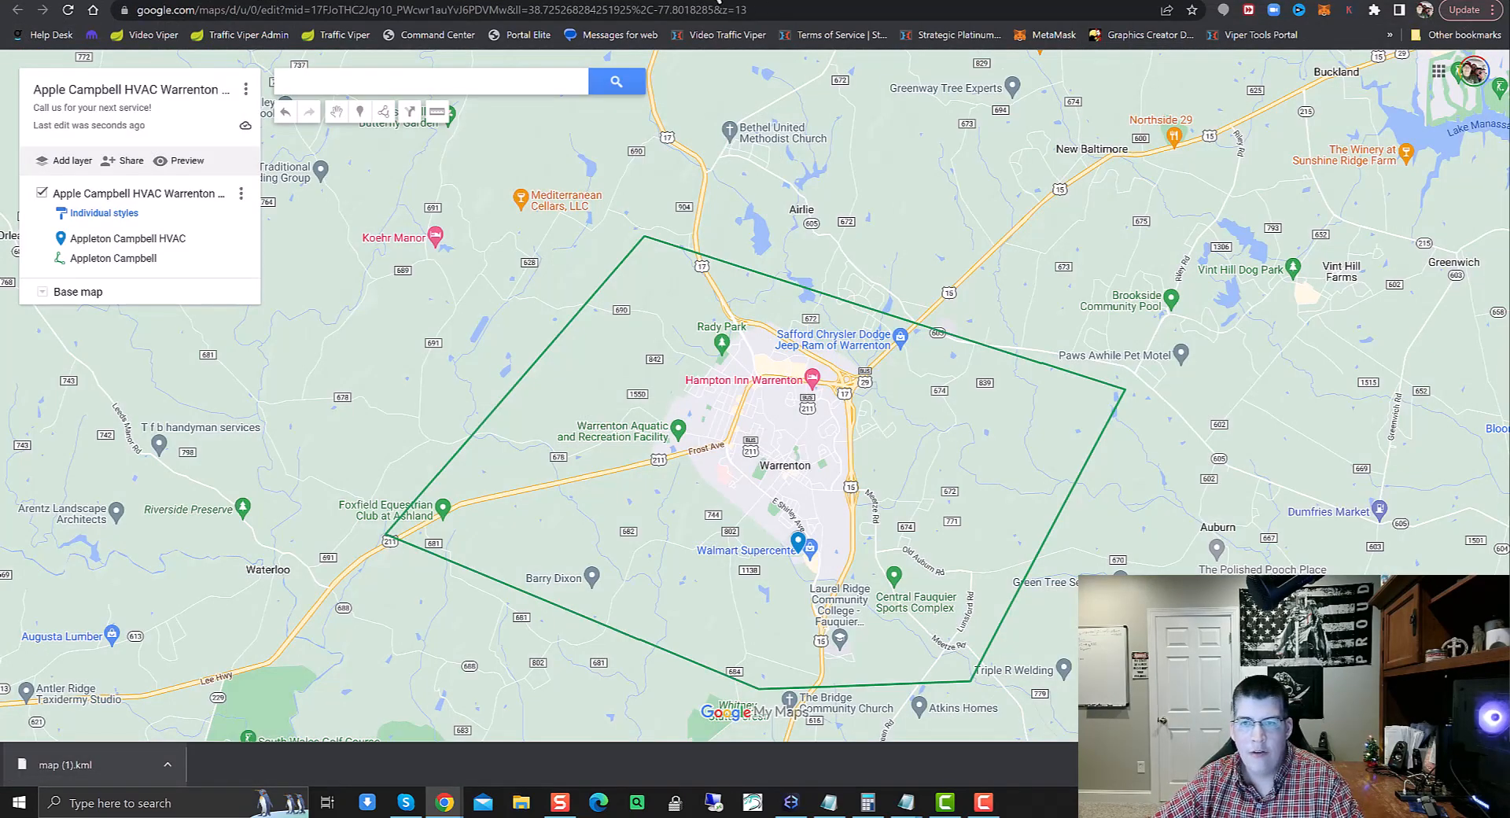
Review the sharing settings of the Appleton Campbell map in its editor and close them without changes
click(718, 1)
key(ctrl+Tab)
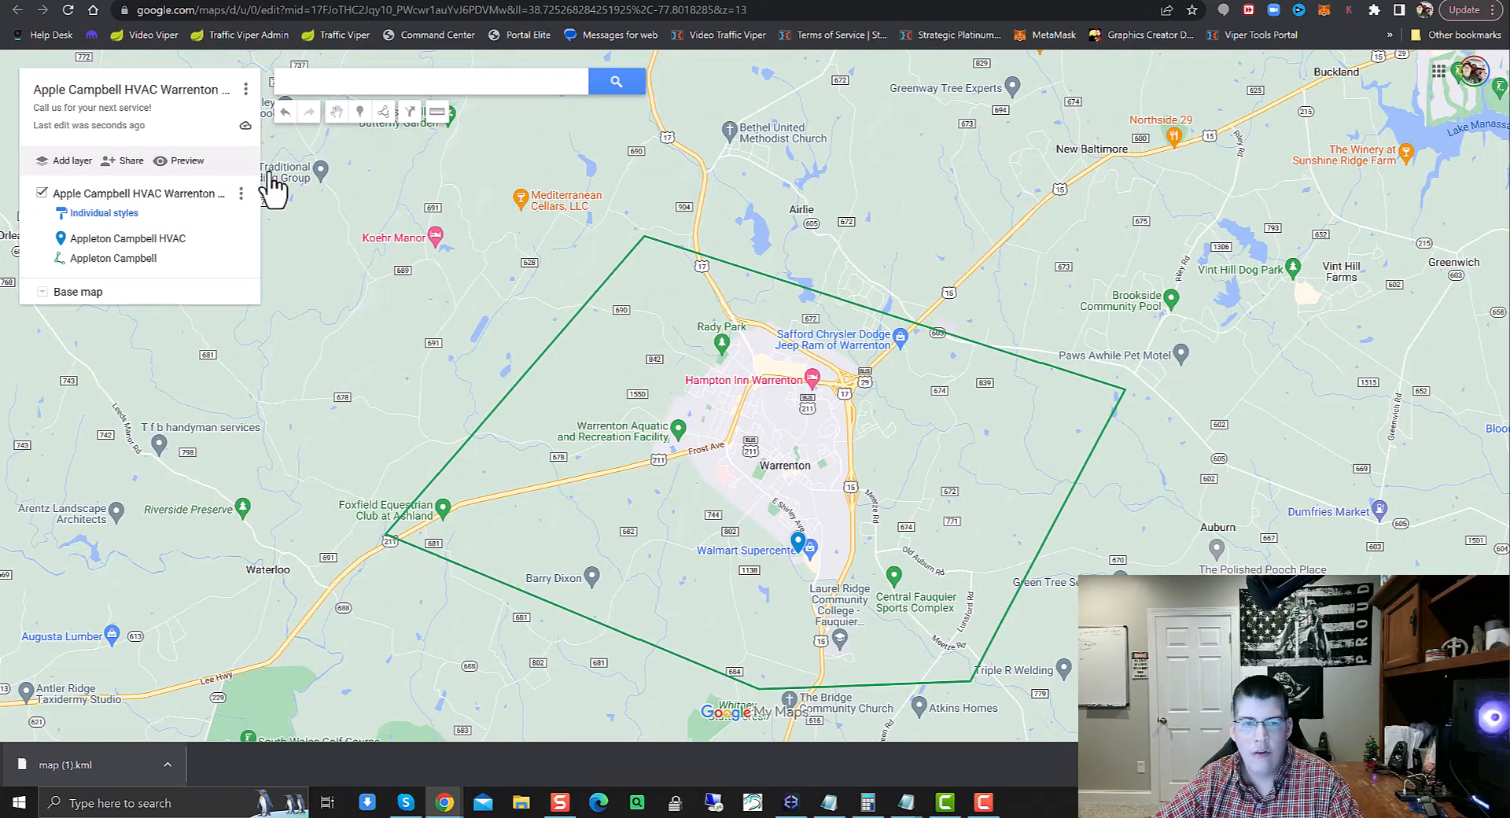
click(132, 161)
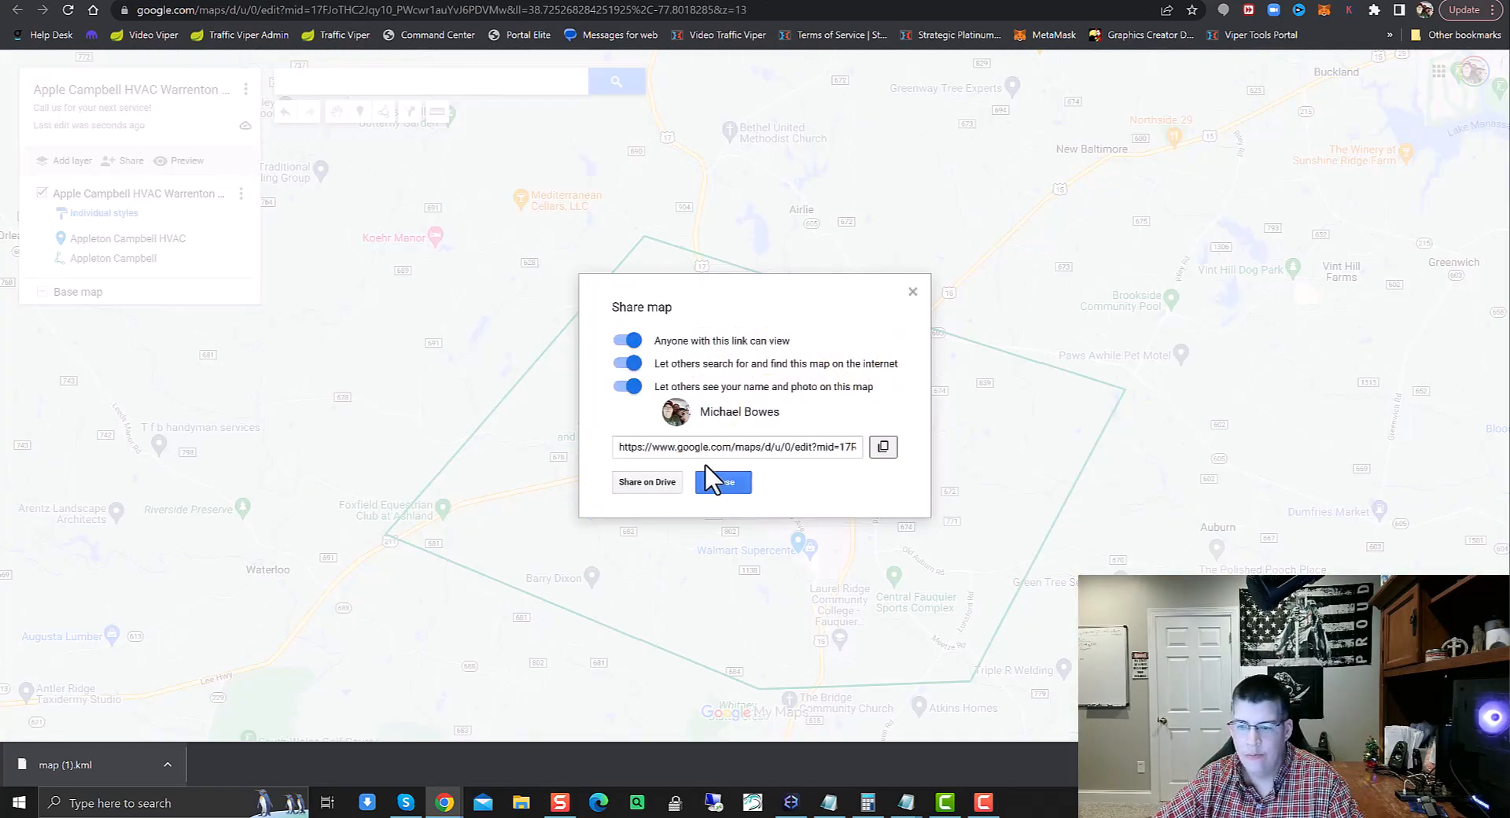
click(721, 483)
Switch to the new Tumblr text post and title it Appleton Campbell HVAC Warrenton VA
click(77, 1)
click(68, 10)
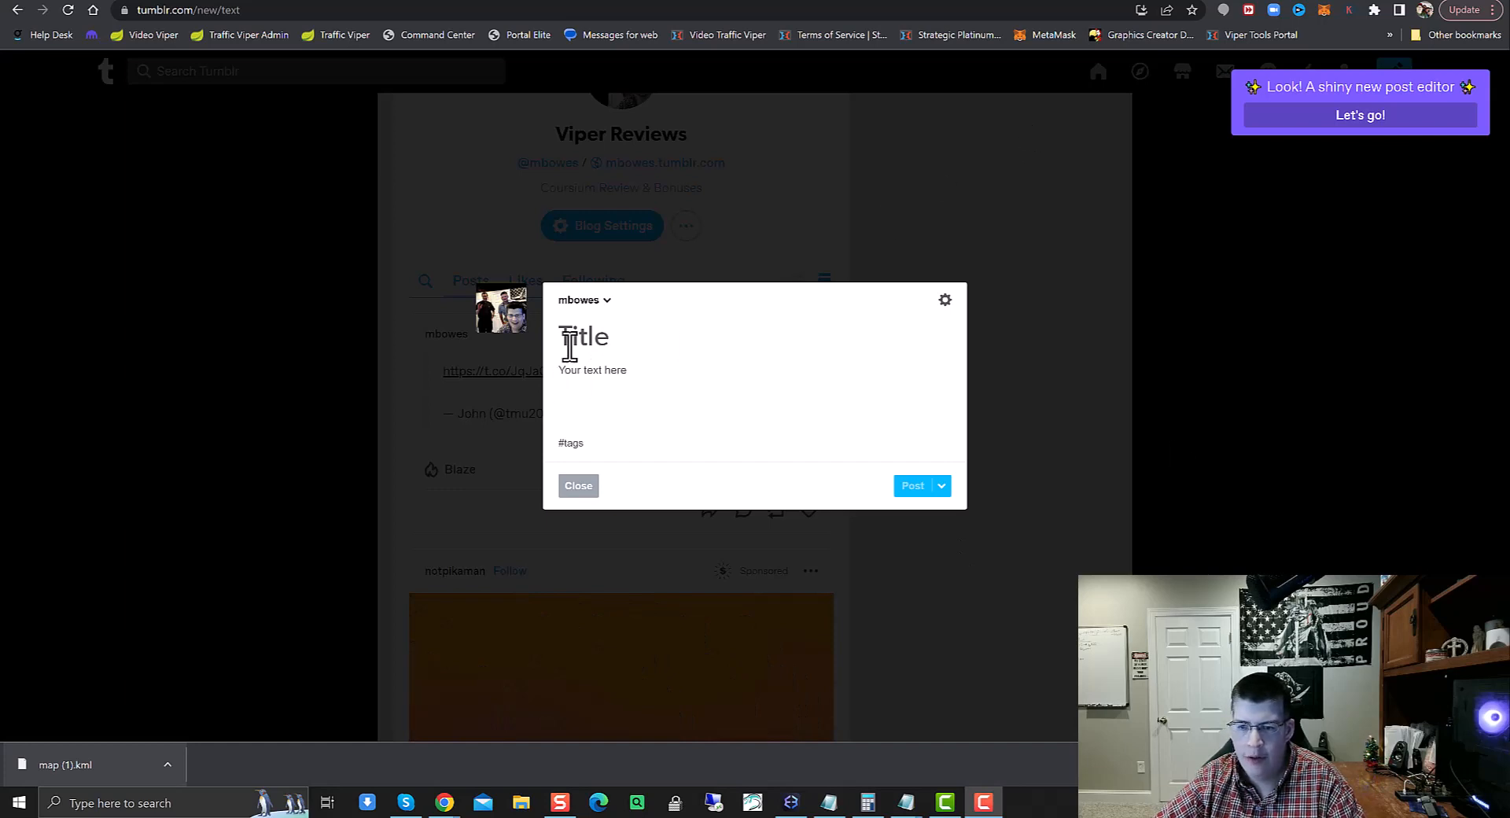
click(600, 340)
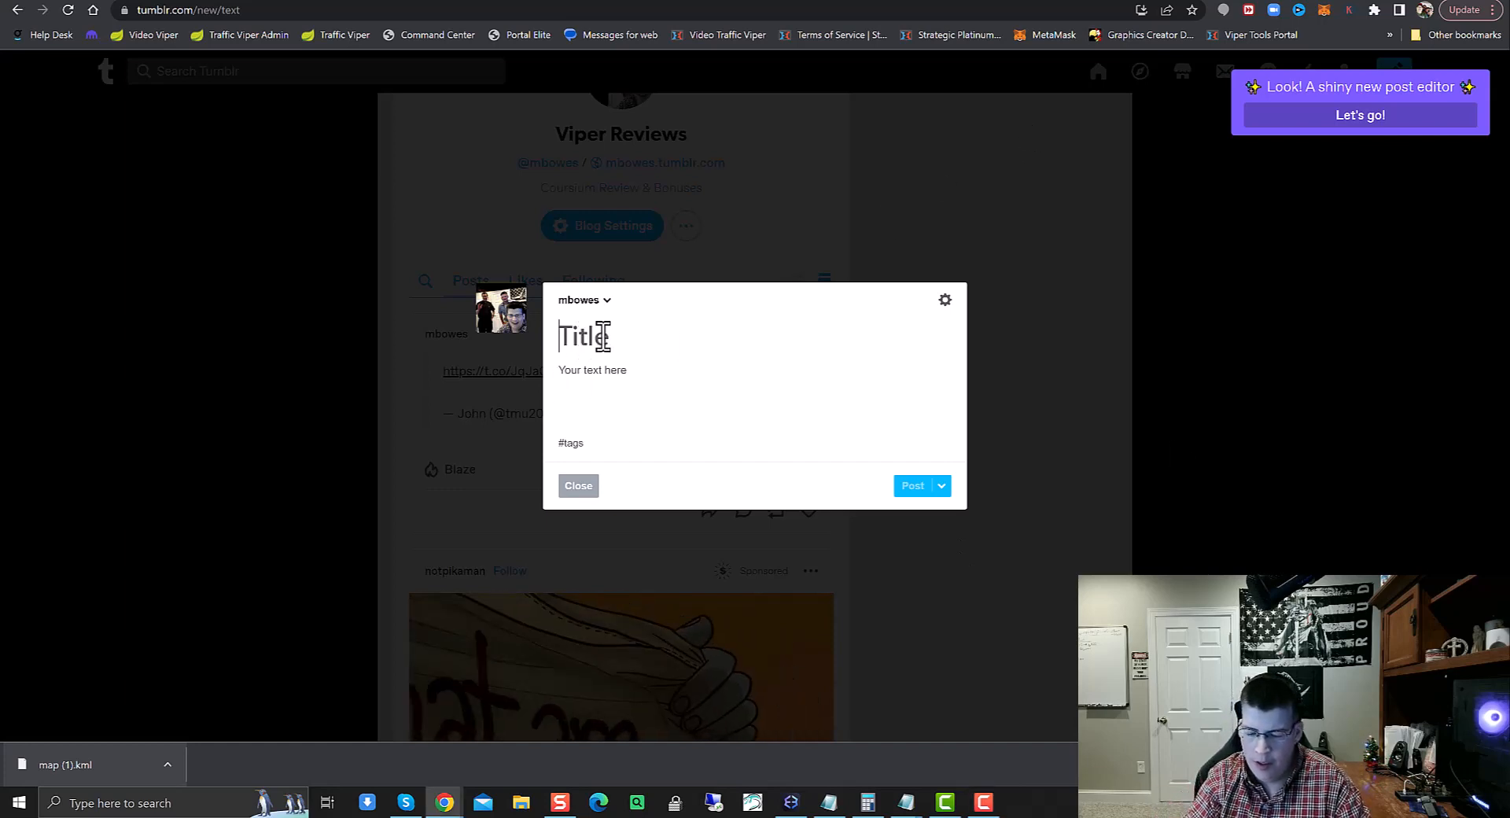
text(Appleton C)
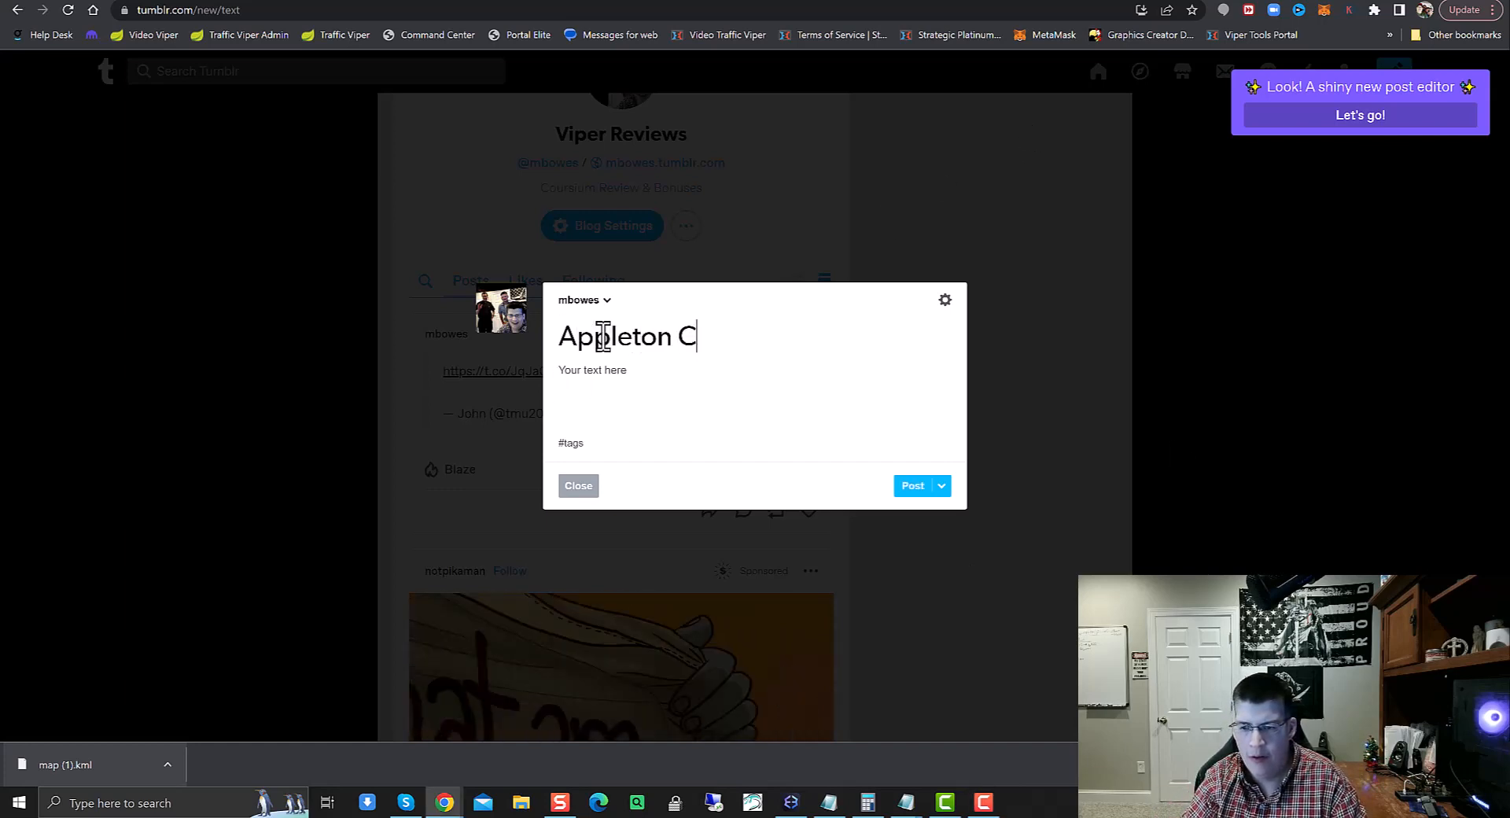
text(ampbell)
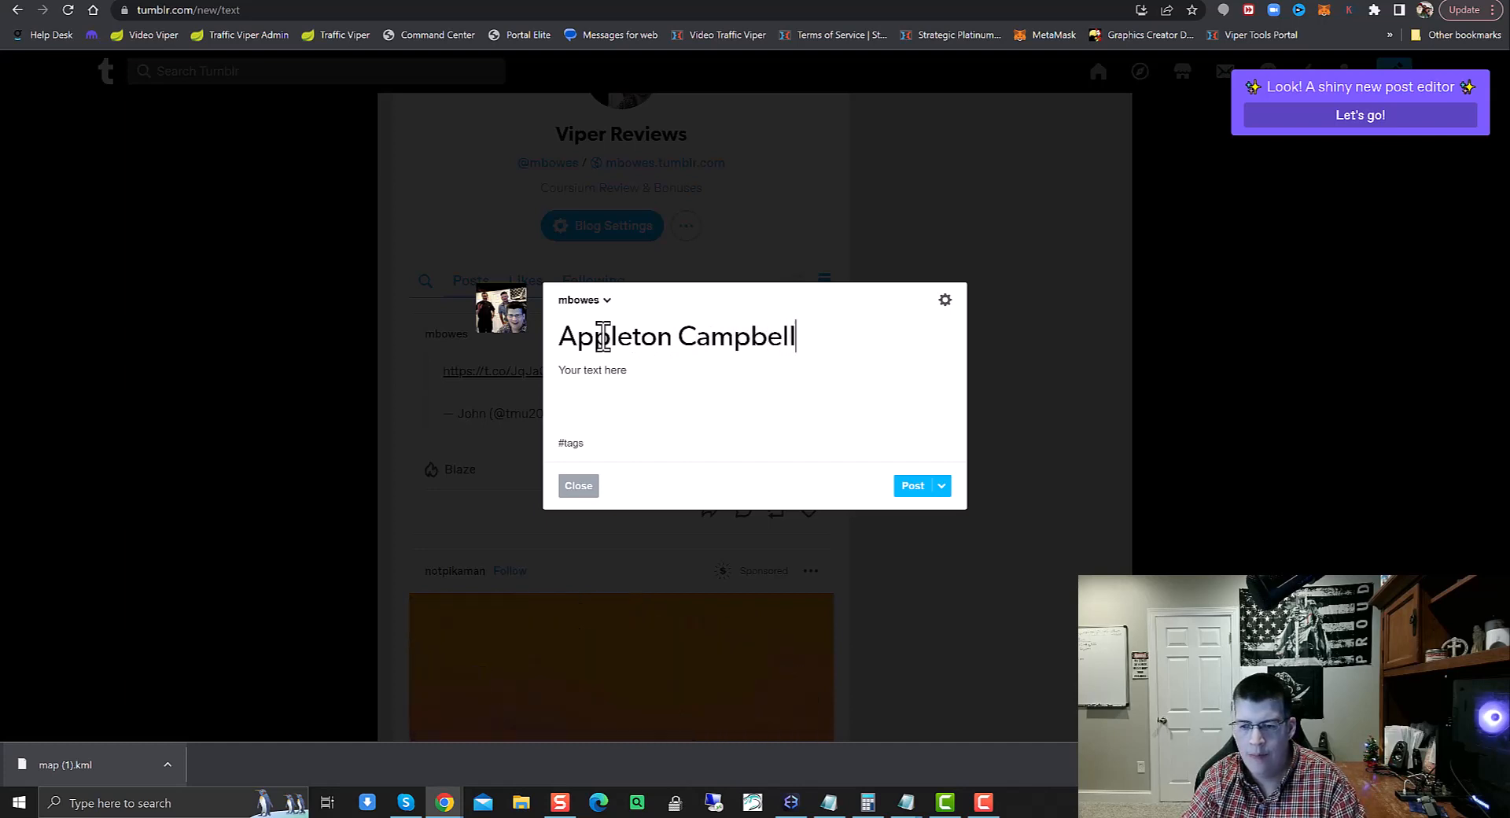
text( HAV)
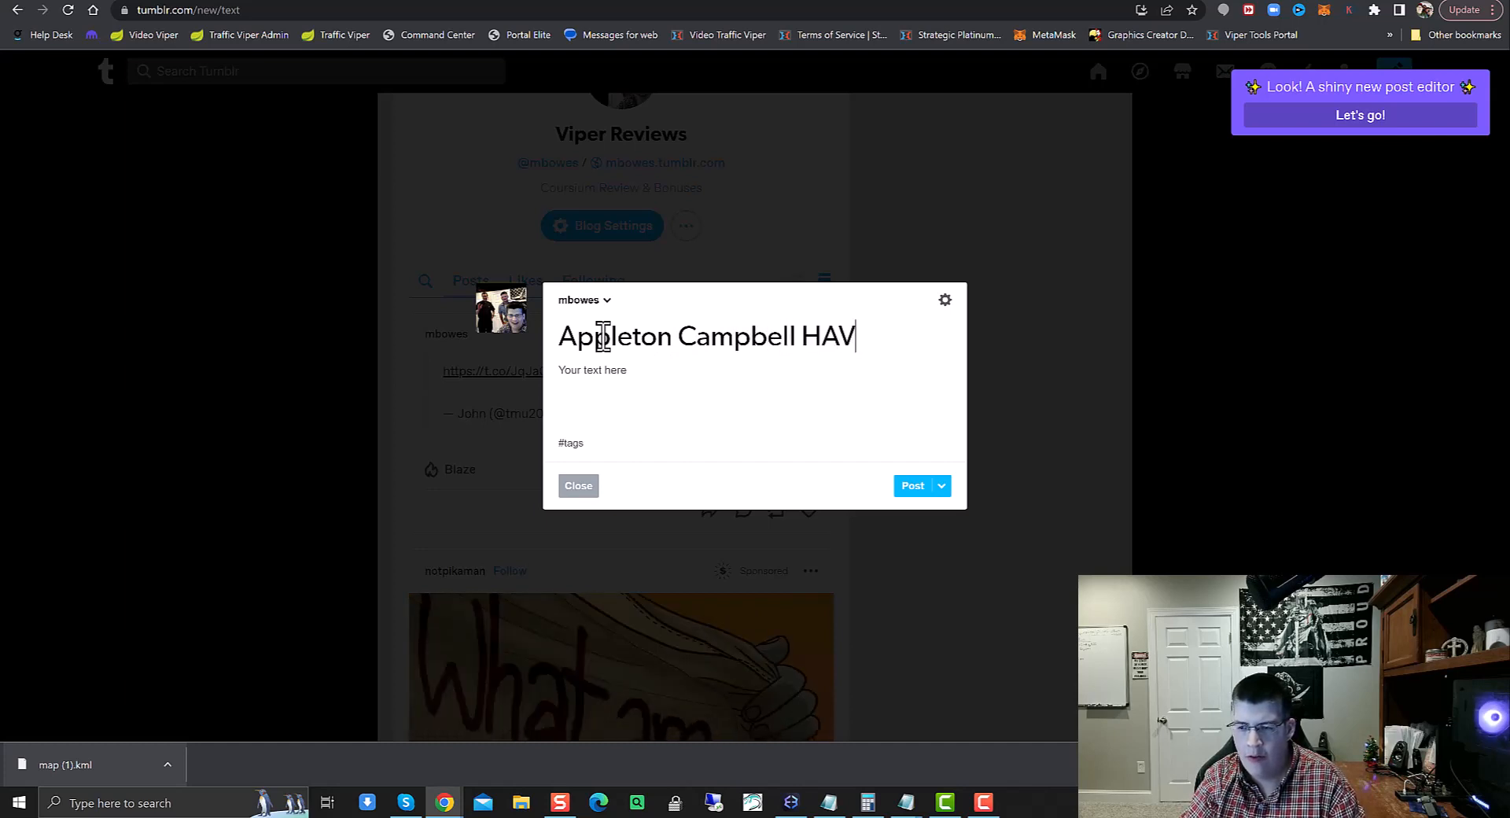
key(BackSpace)
key(BackSpace)
text(VAC WE)
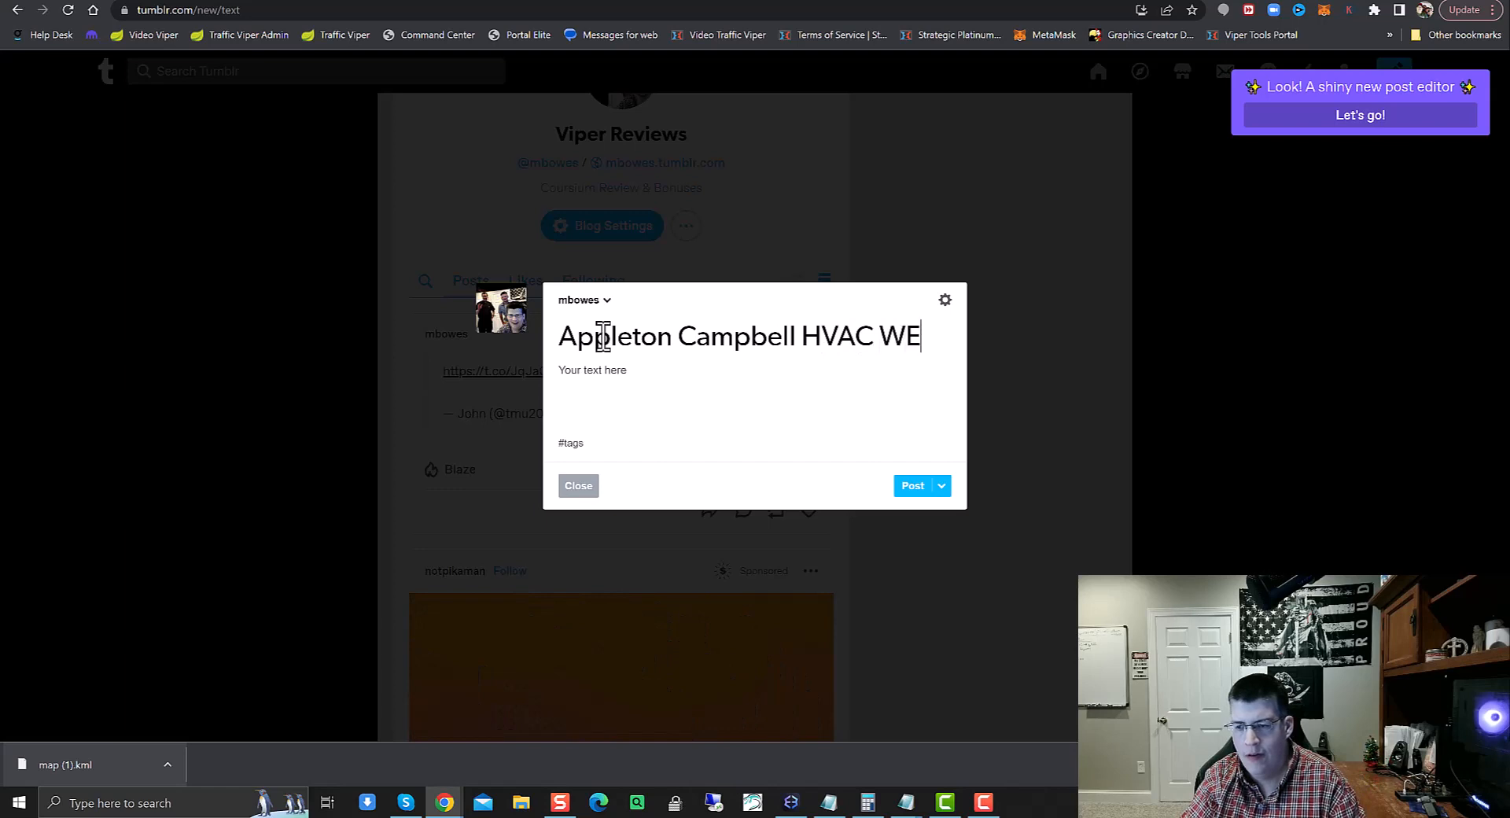
key(BackSpace)
text(arrenton V)
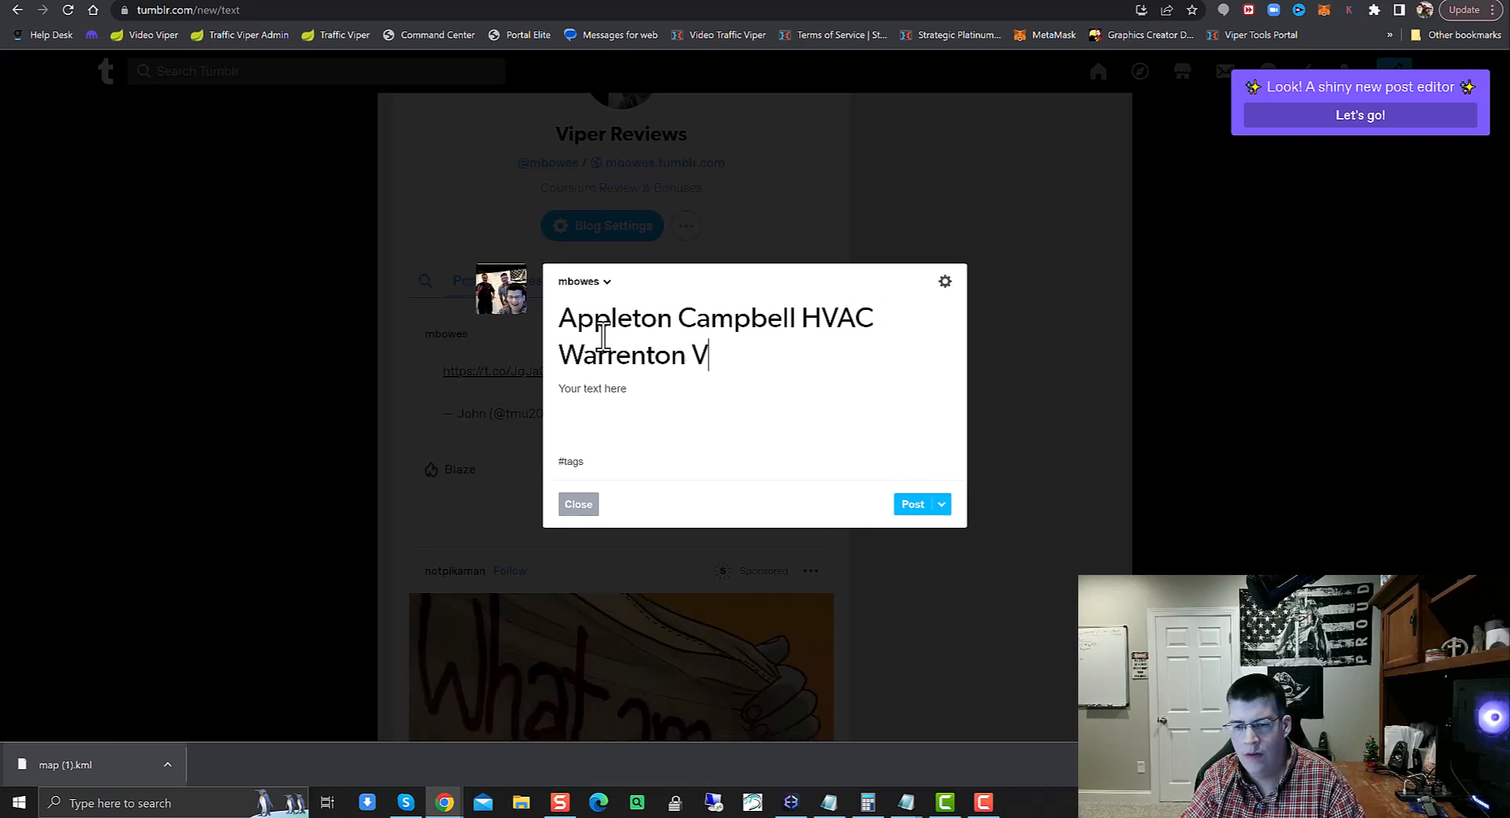
text(A)
Paste the shared map link as the post's body text and hyperlink that text to the same address
click(623, 393)
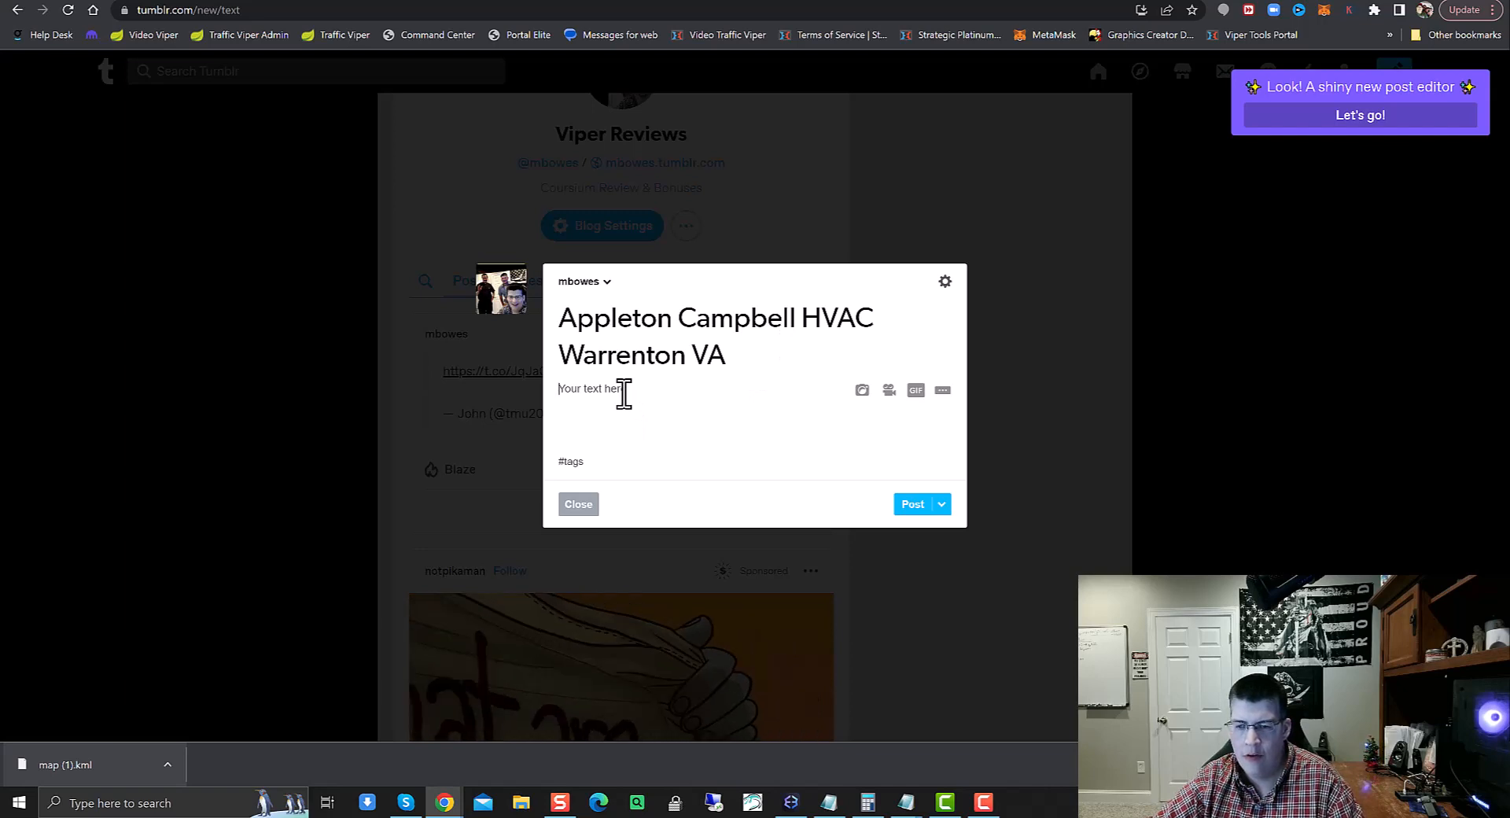
key(ctrl+v)
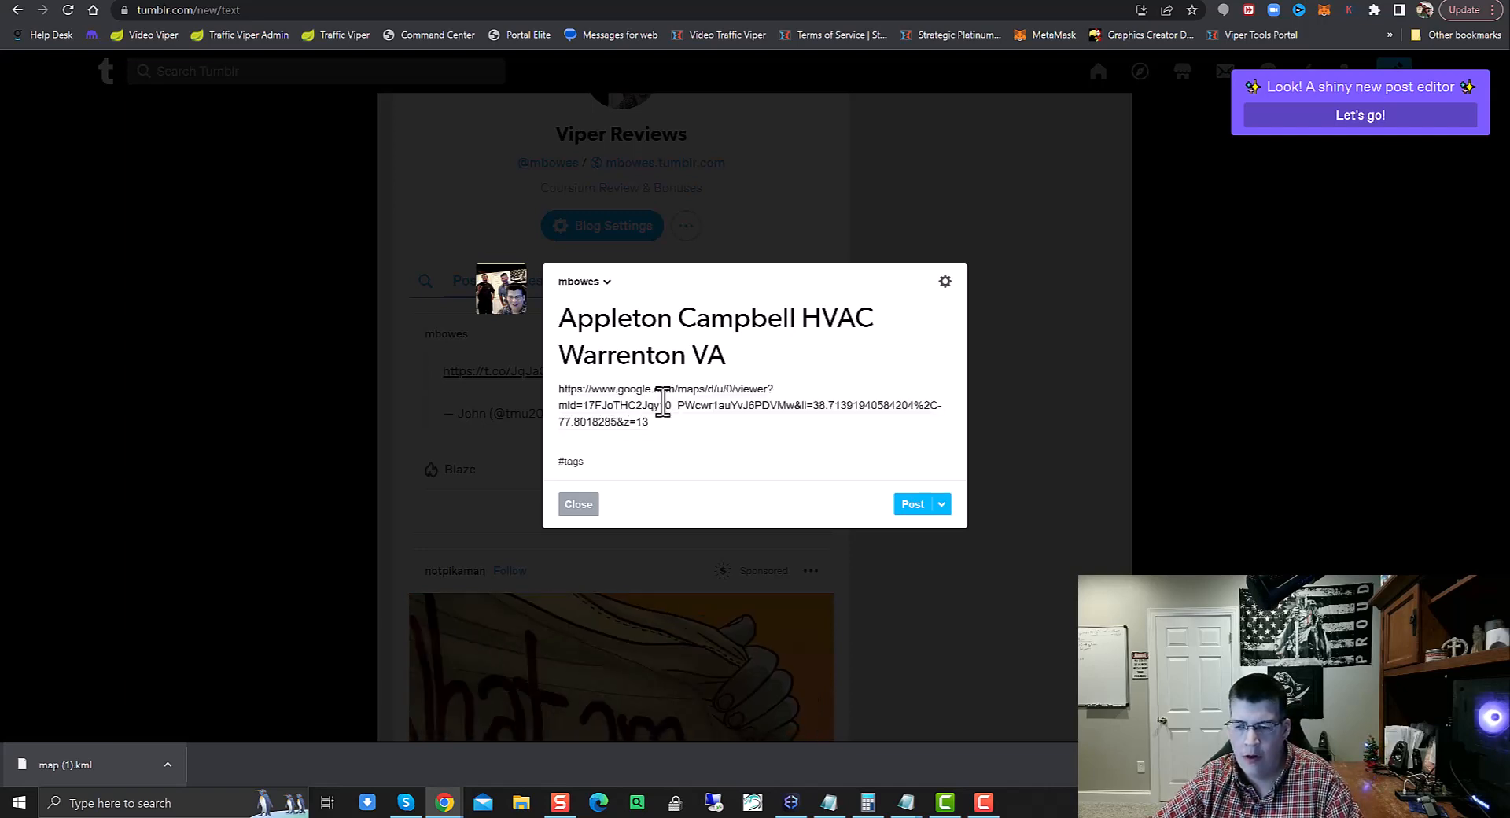
drag(651, 422, 556, 388)
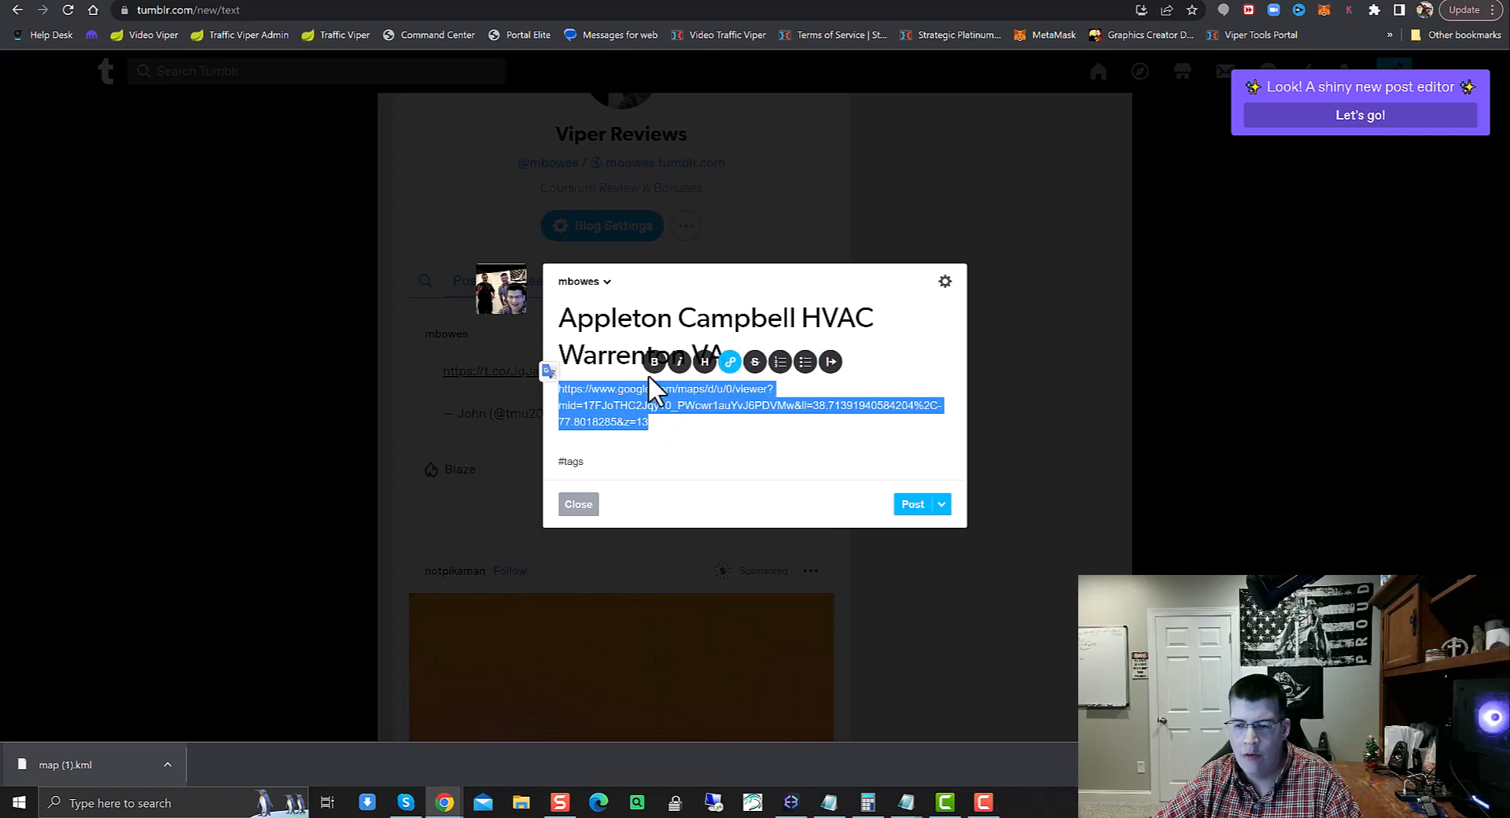
click(738, 368)
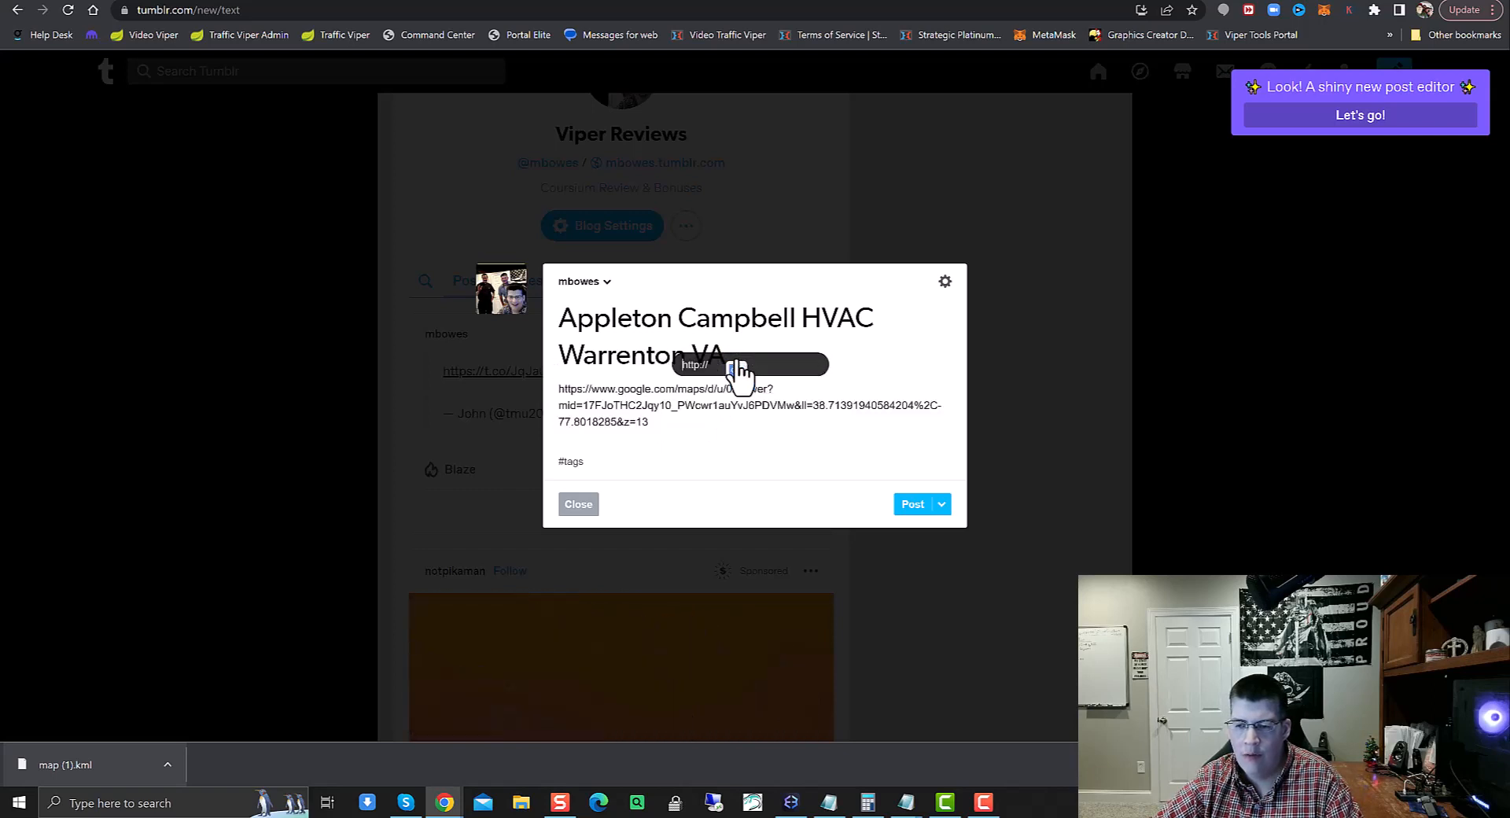
key(ctrl+v)
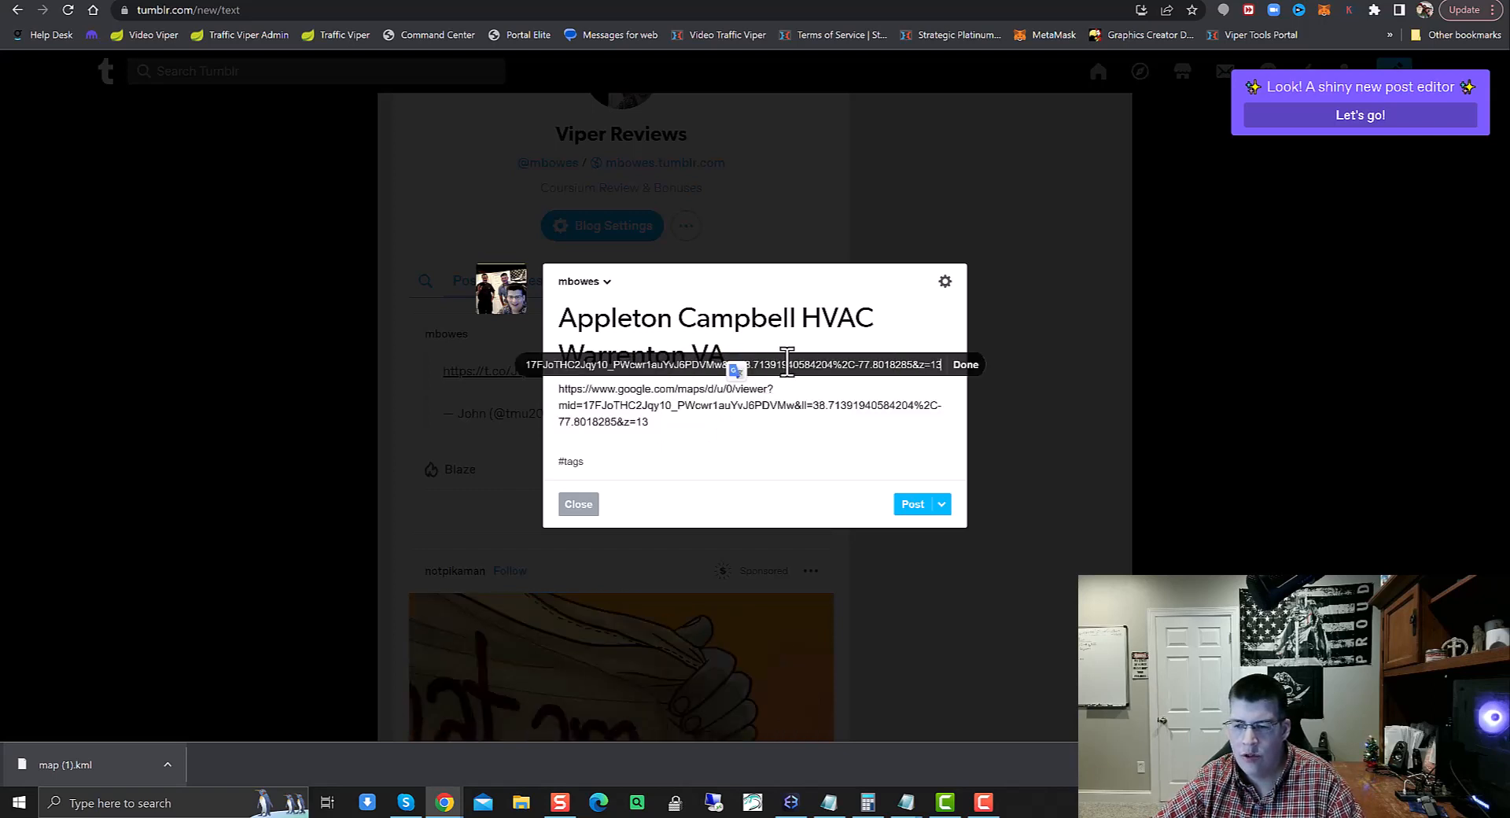
click(967, 366)
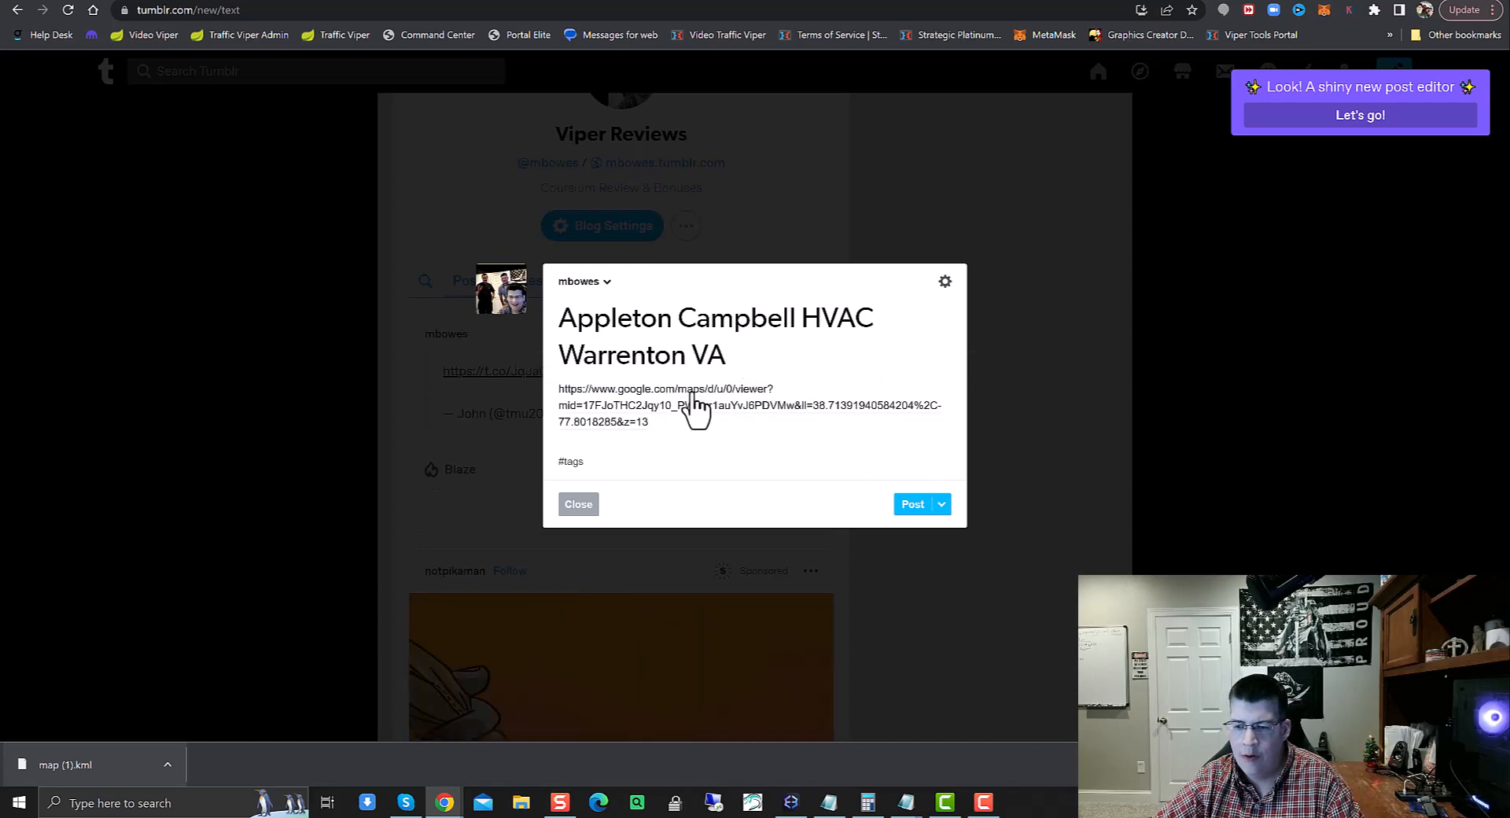
Publish the Tumblr post and open its map link from the refreshed blog to check the public map
click(914, 505)
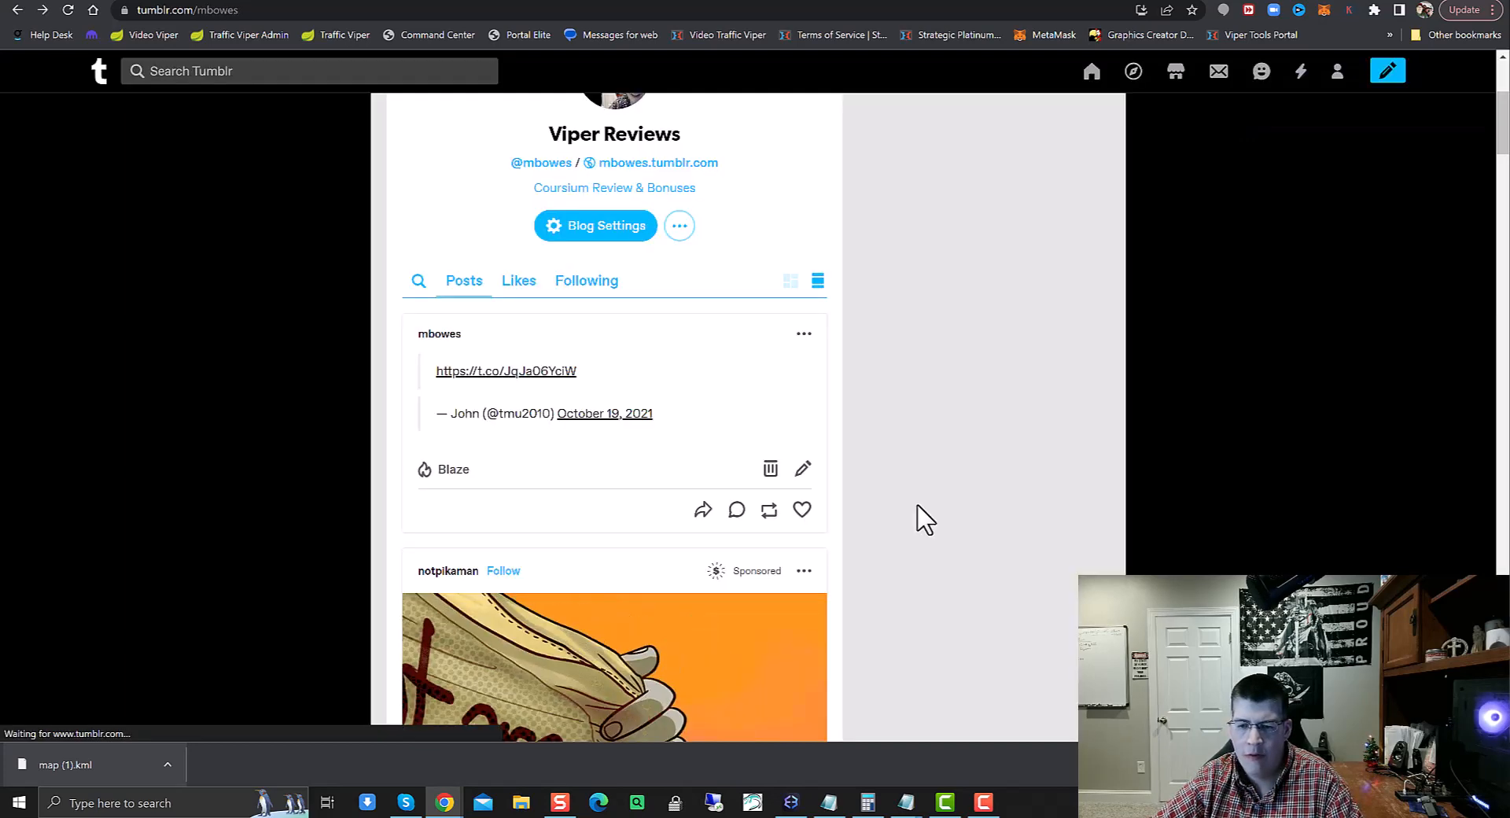
click(68, 10)
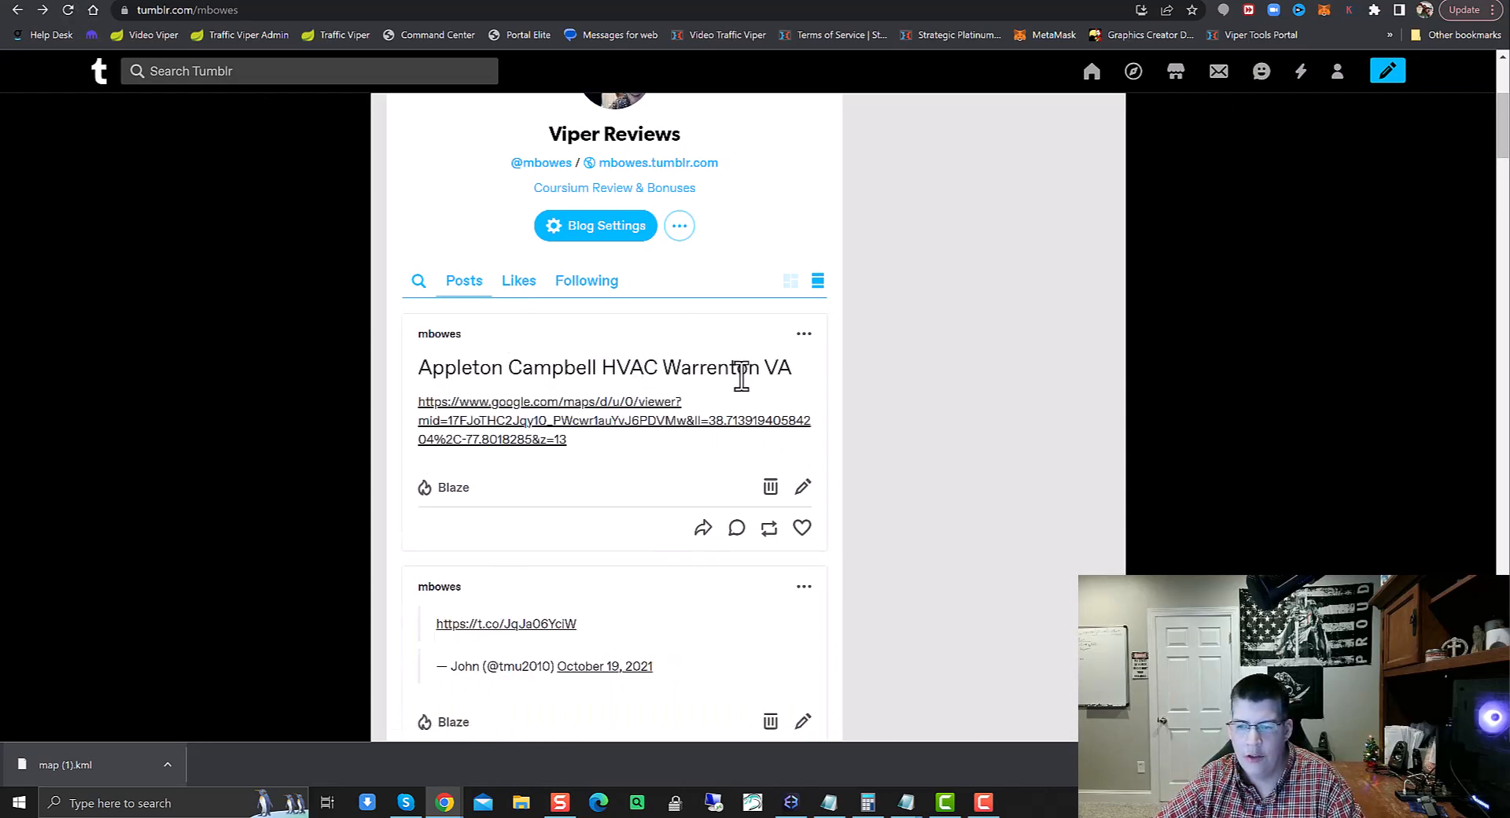
click(640, 420)
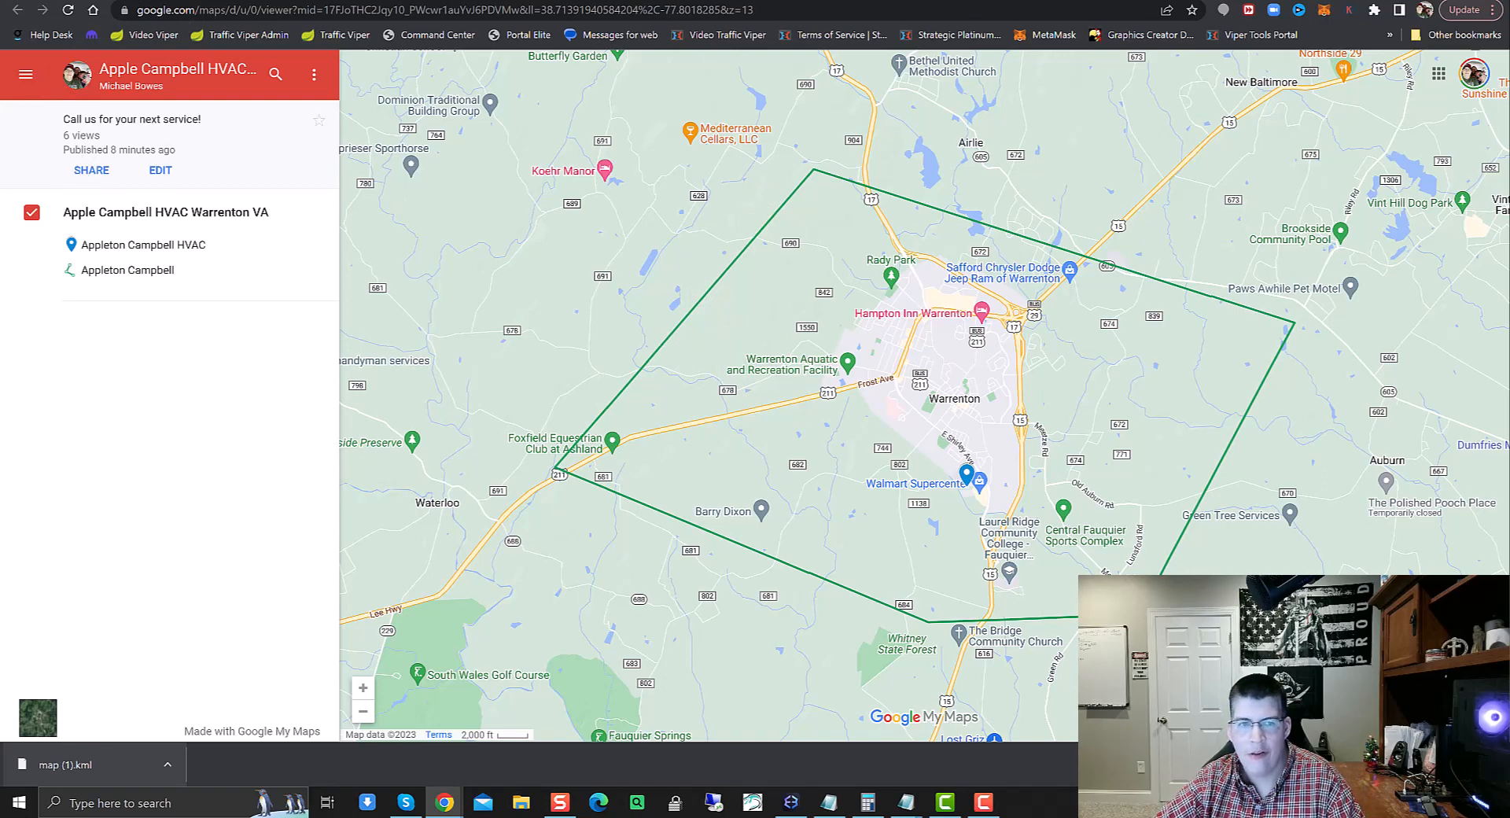
click(66, 11)
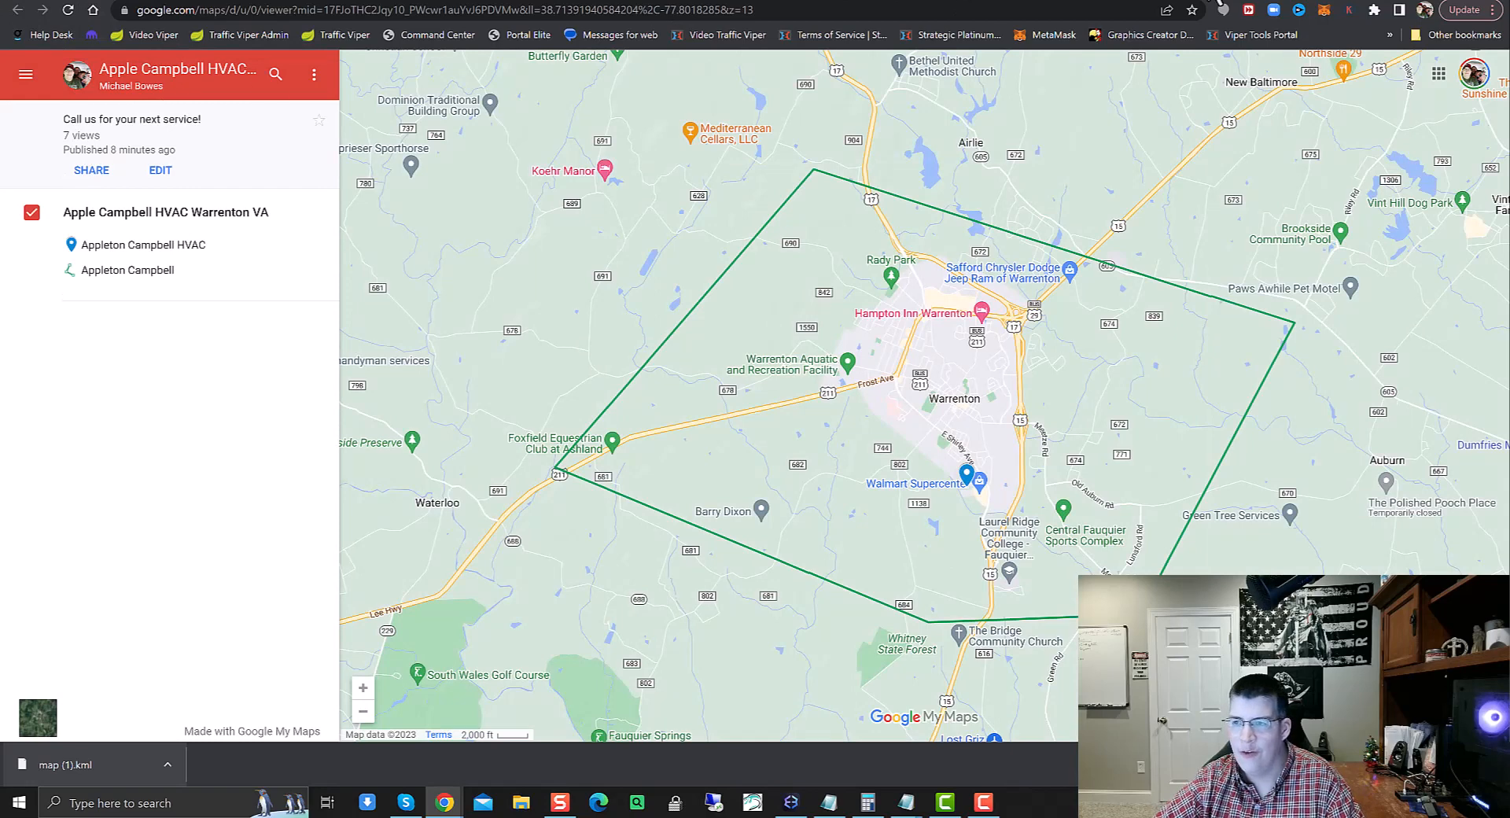
click(1130, 1)
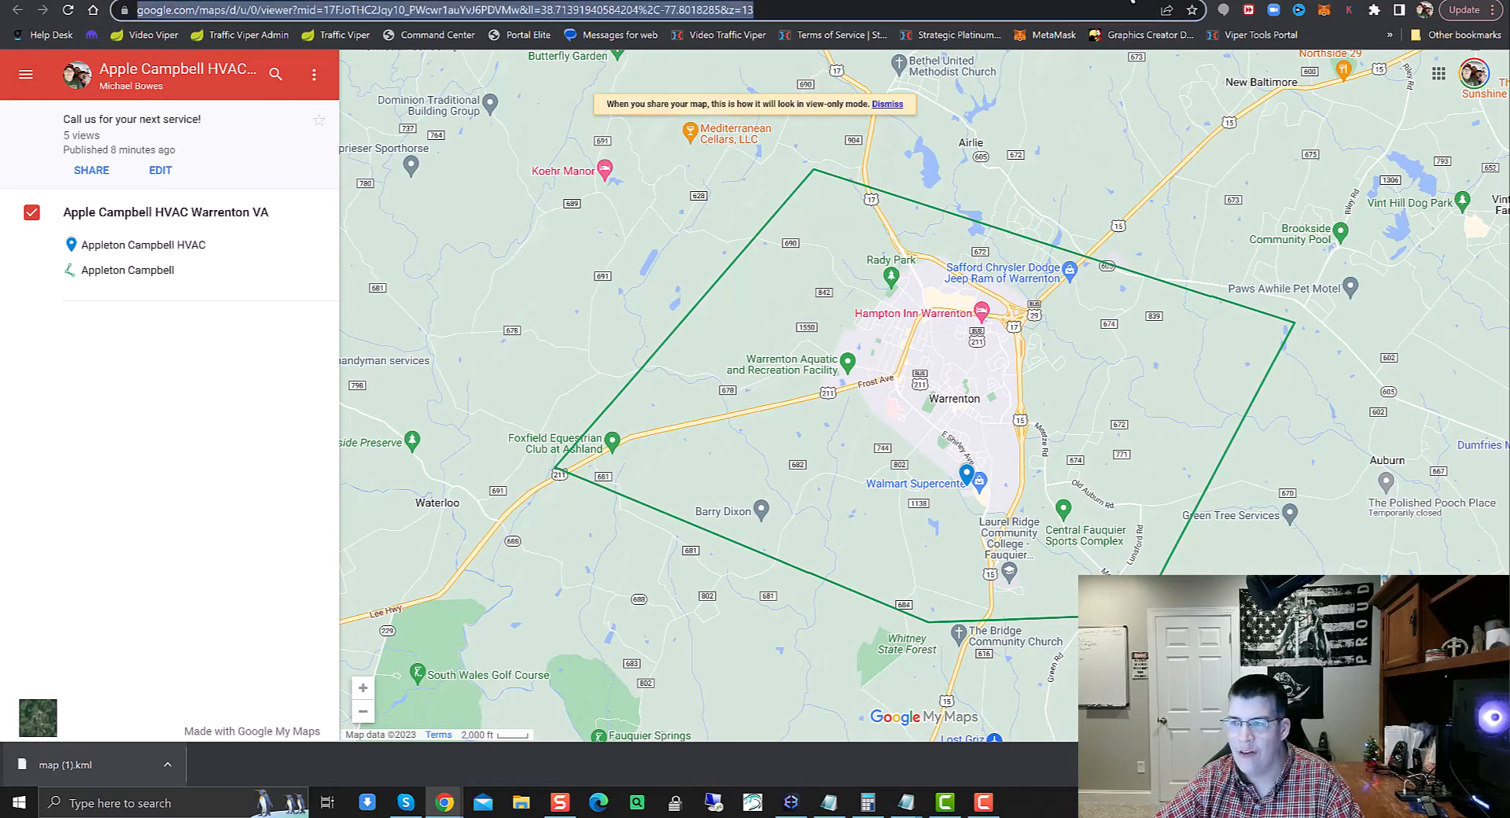
click(1139, 0)
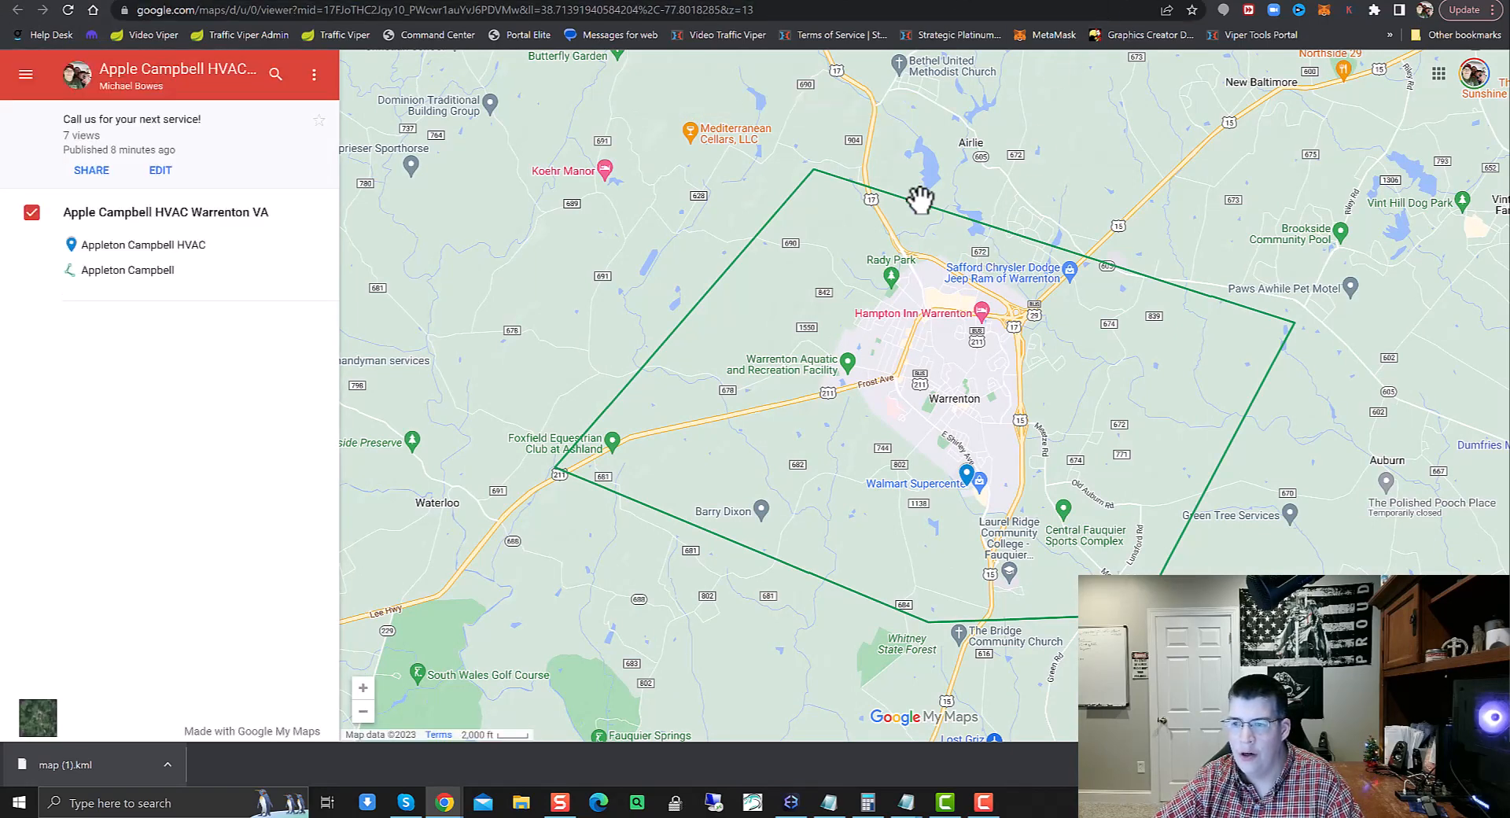
View the embed code for placing the map on a website and close it
click(952, 0)
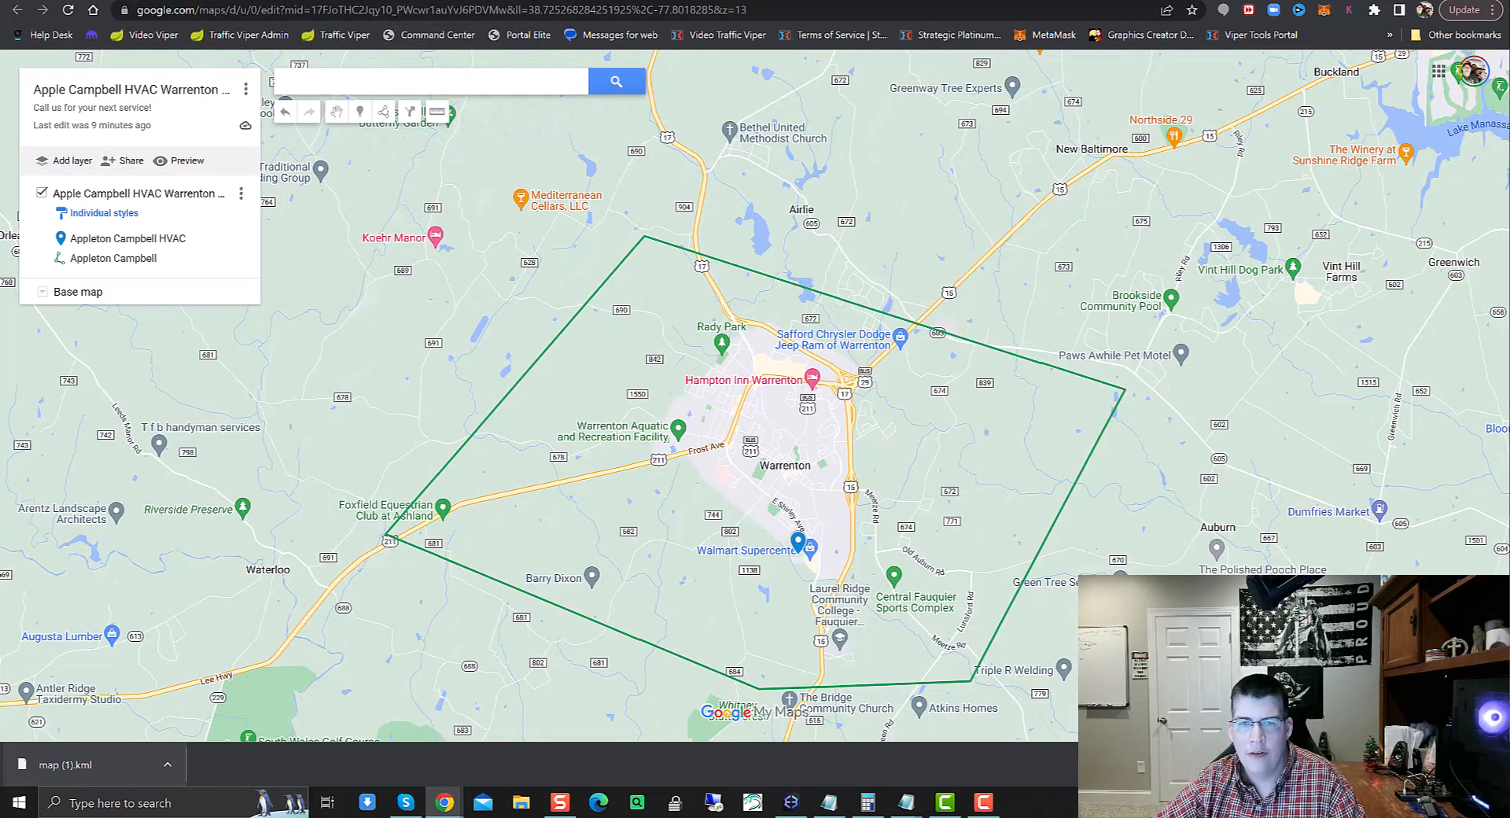
click(408, 1)
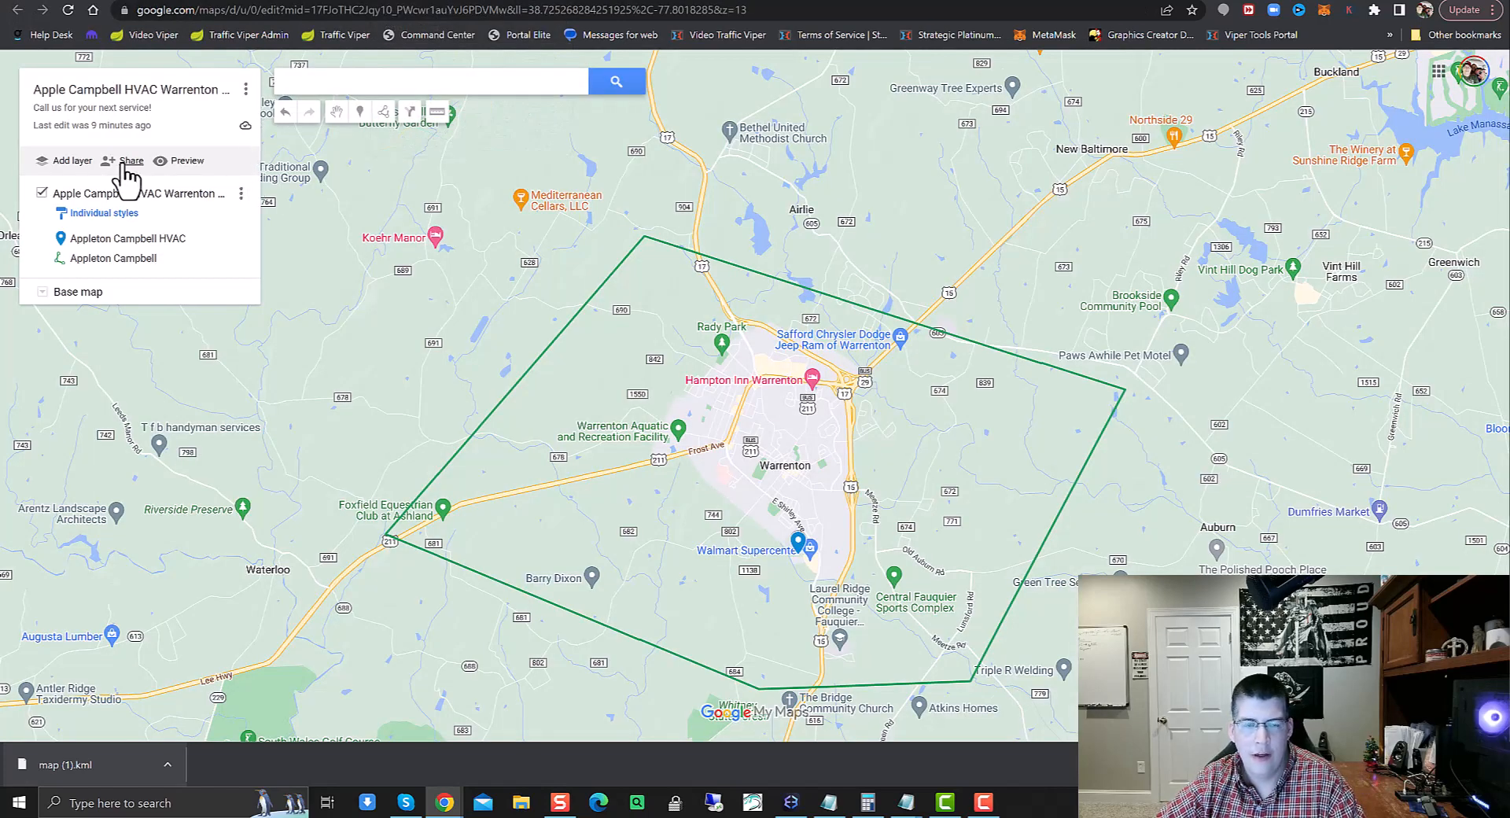
click(245, 90)
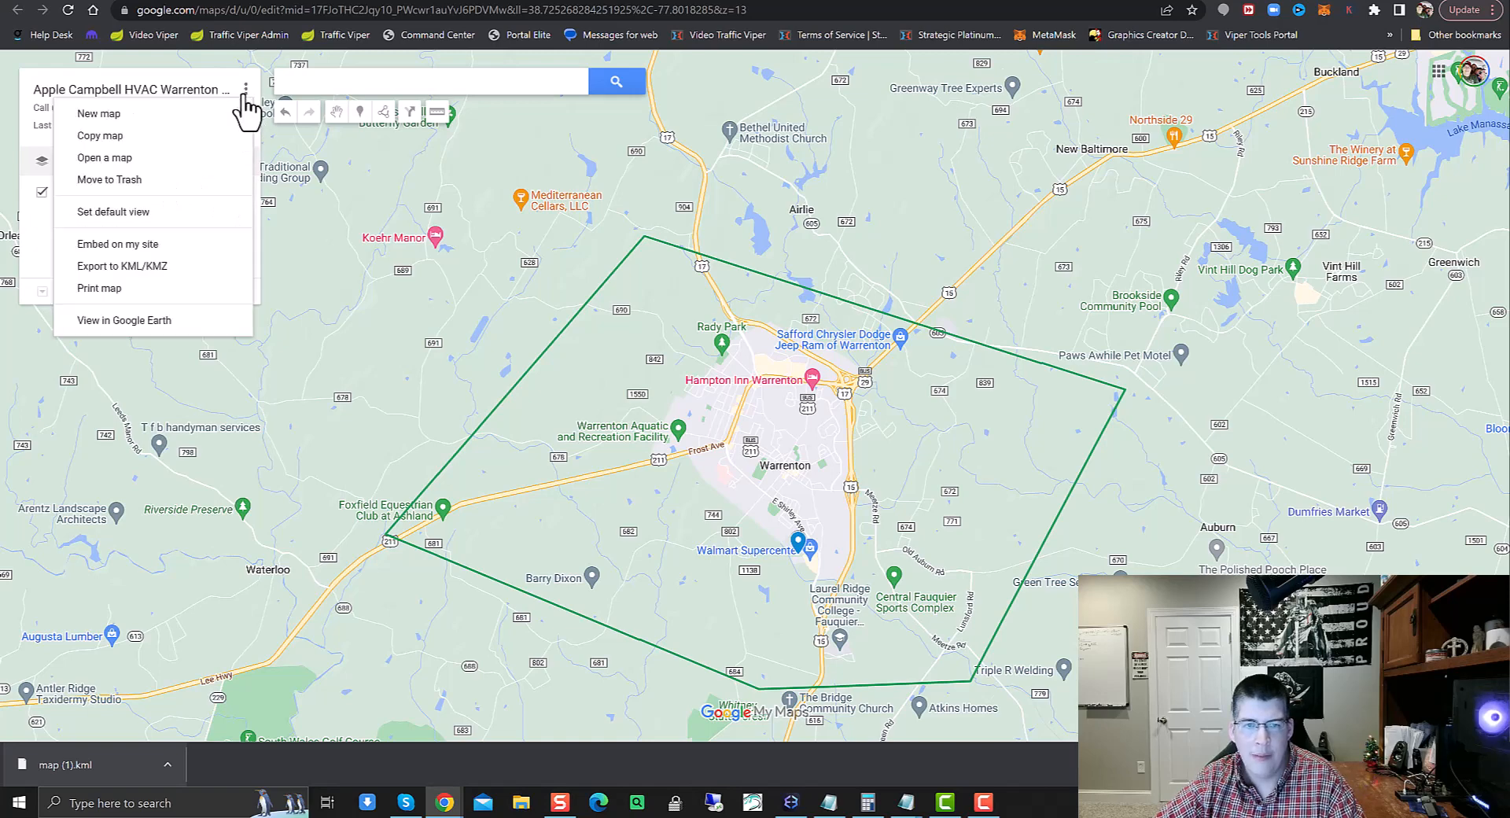
click(120, 248)
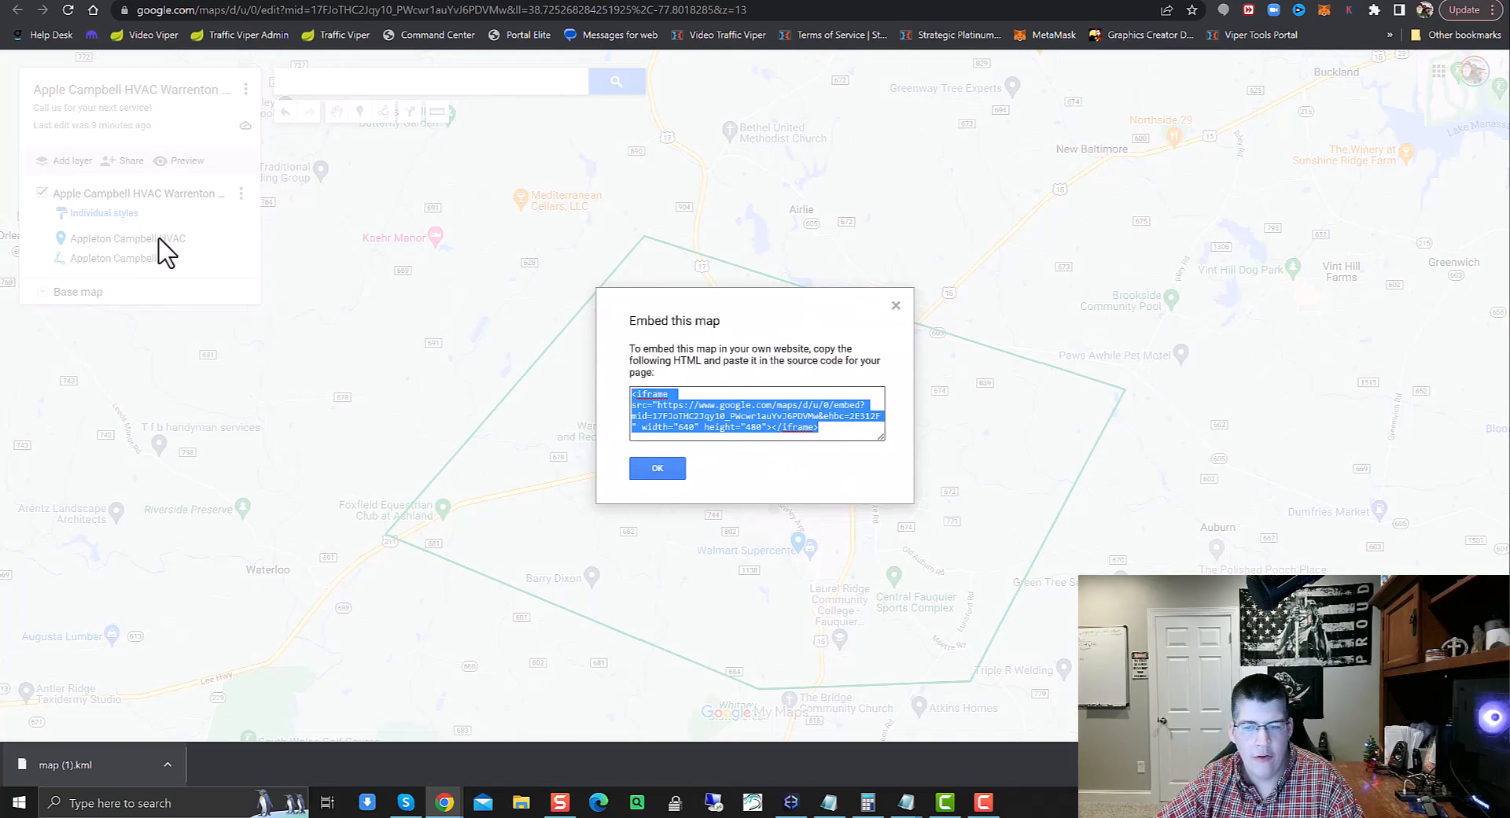
click(658, 485)
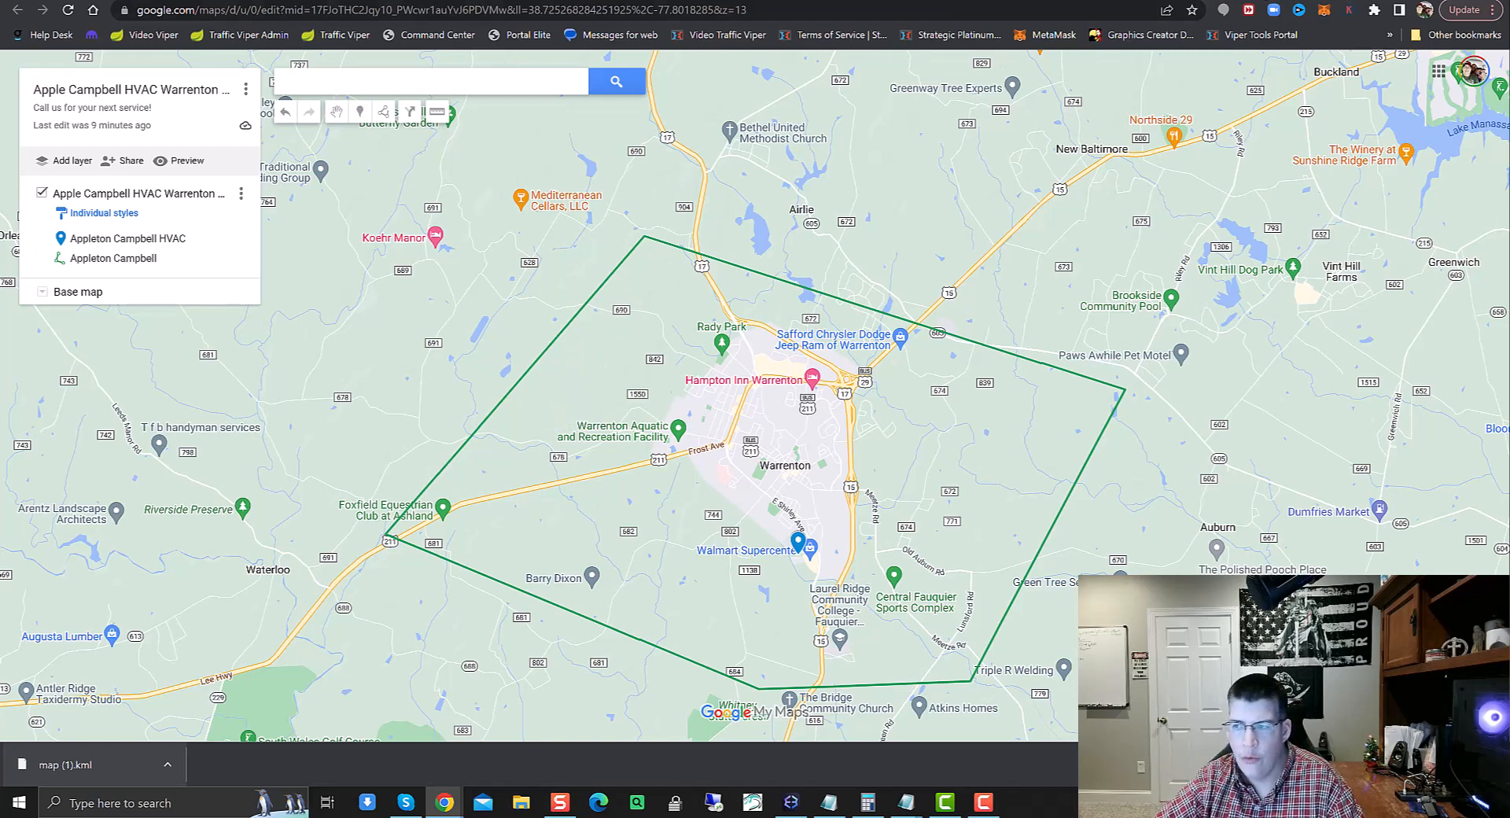
Copy the public map viewer's address and reload the viewer page
click(1144, 1)
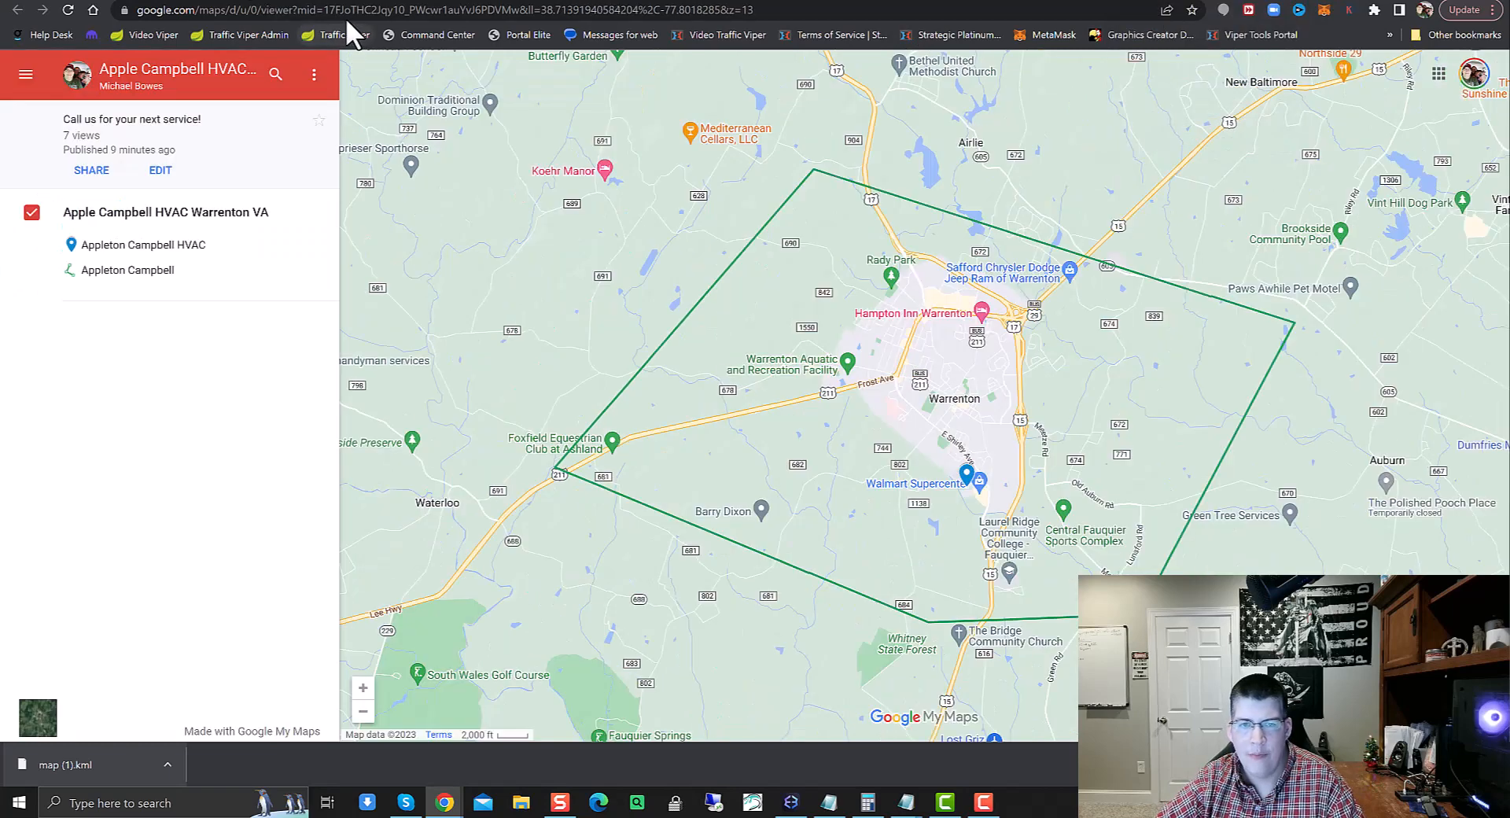
click(664, 11)
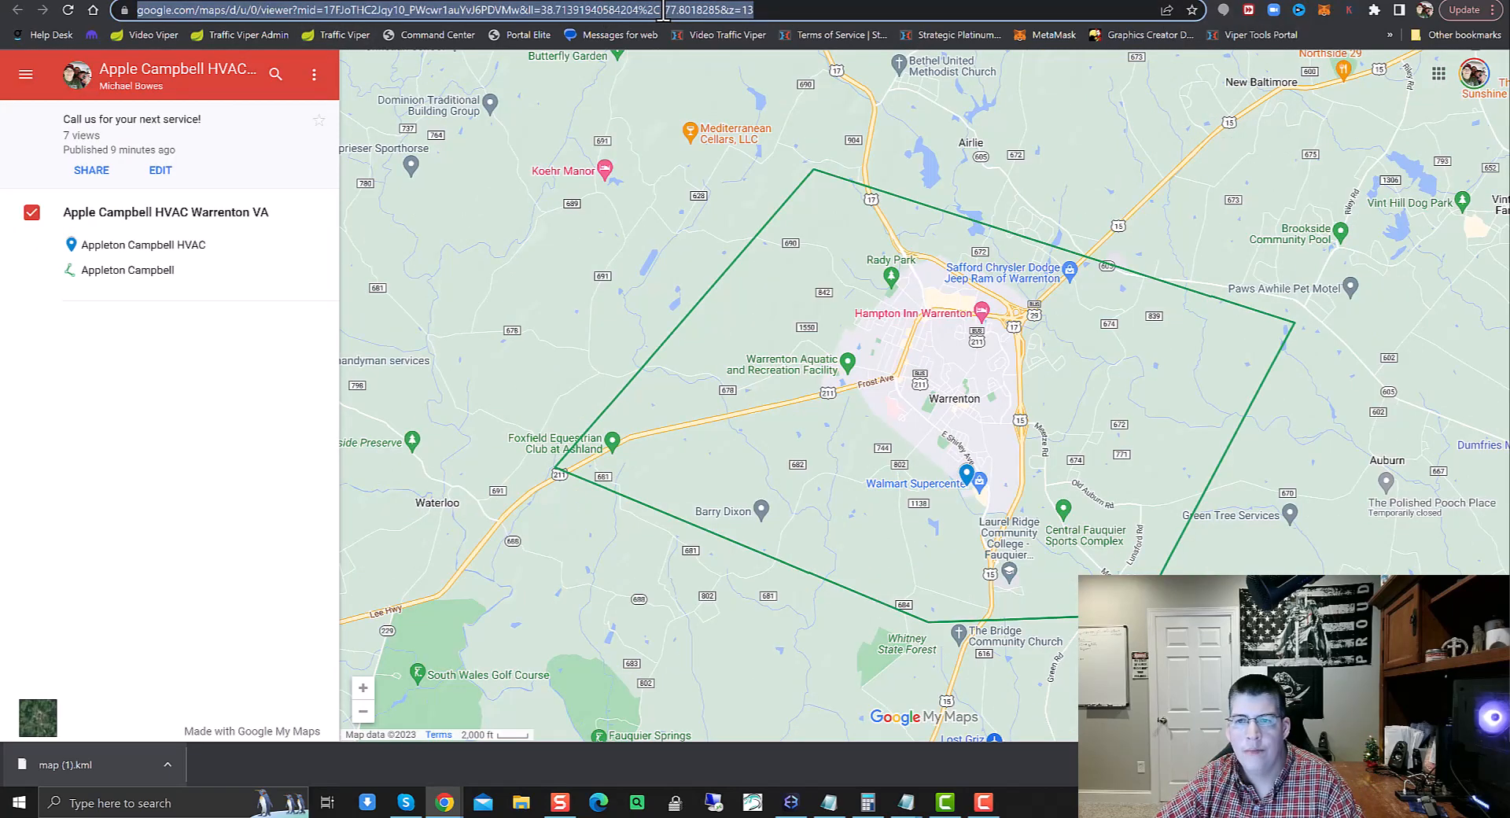
right_click(664, 11)
click(715, 115)
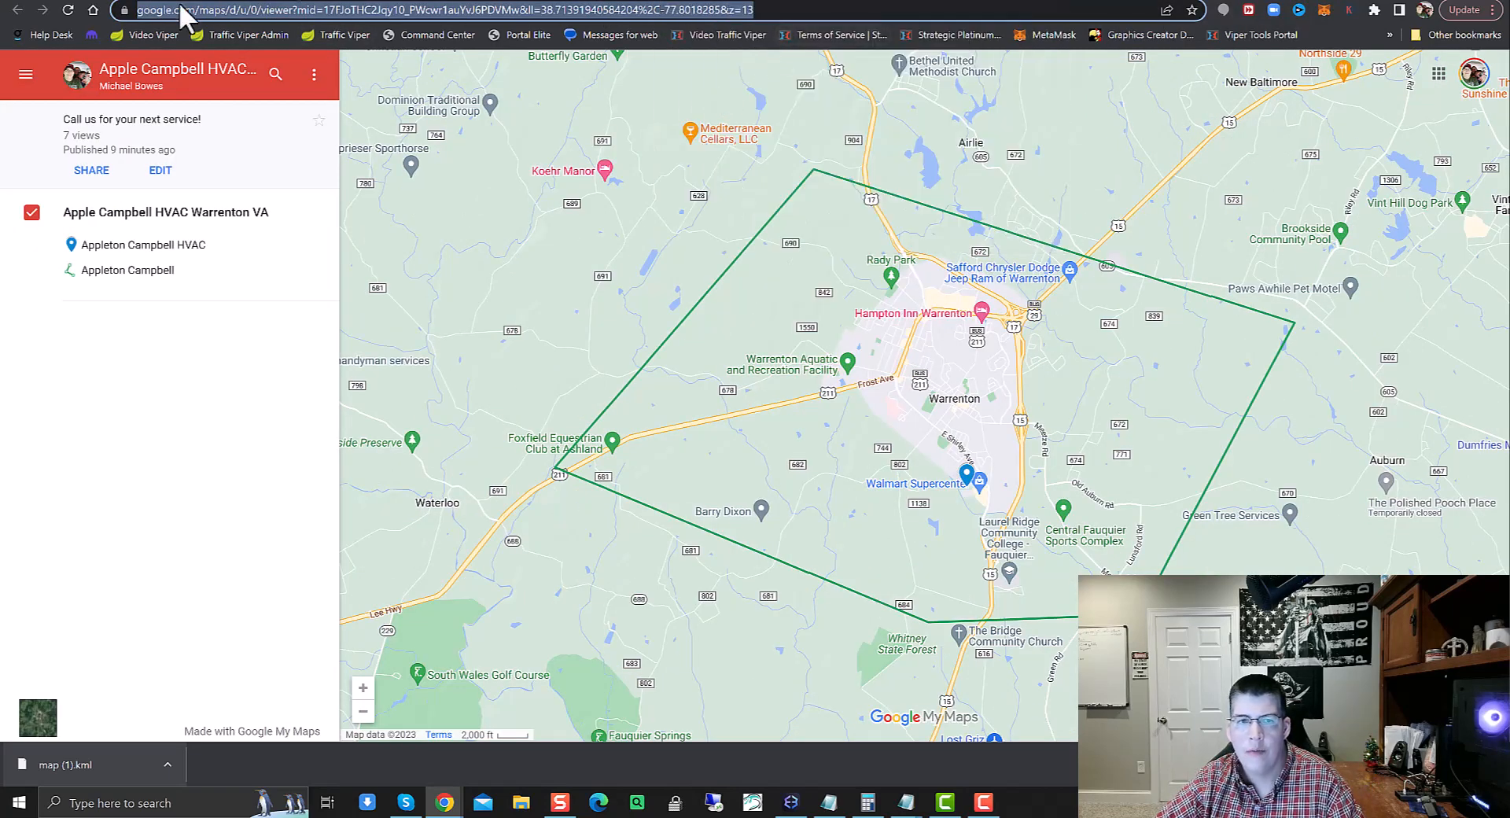
key(Return)
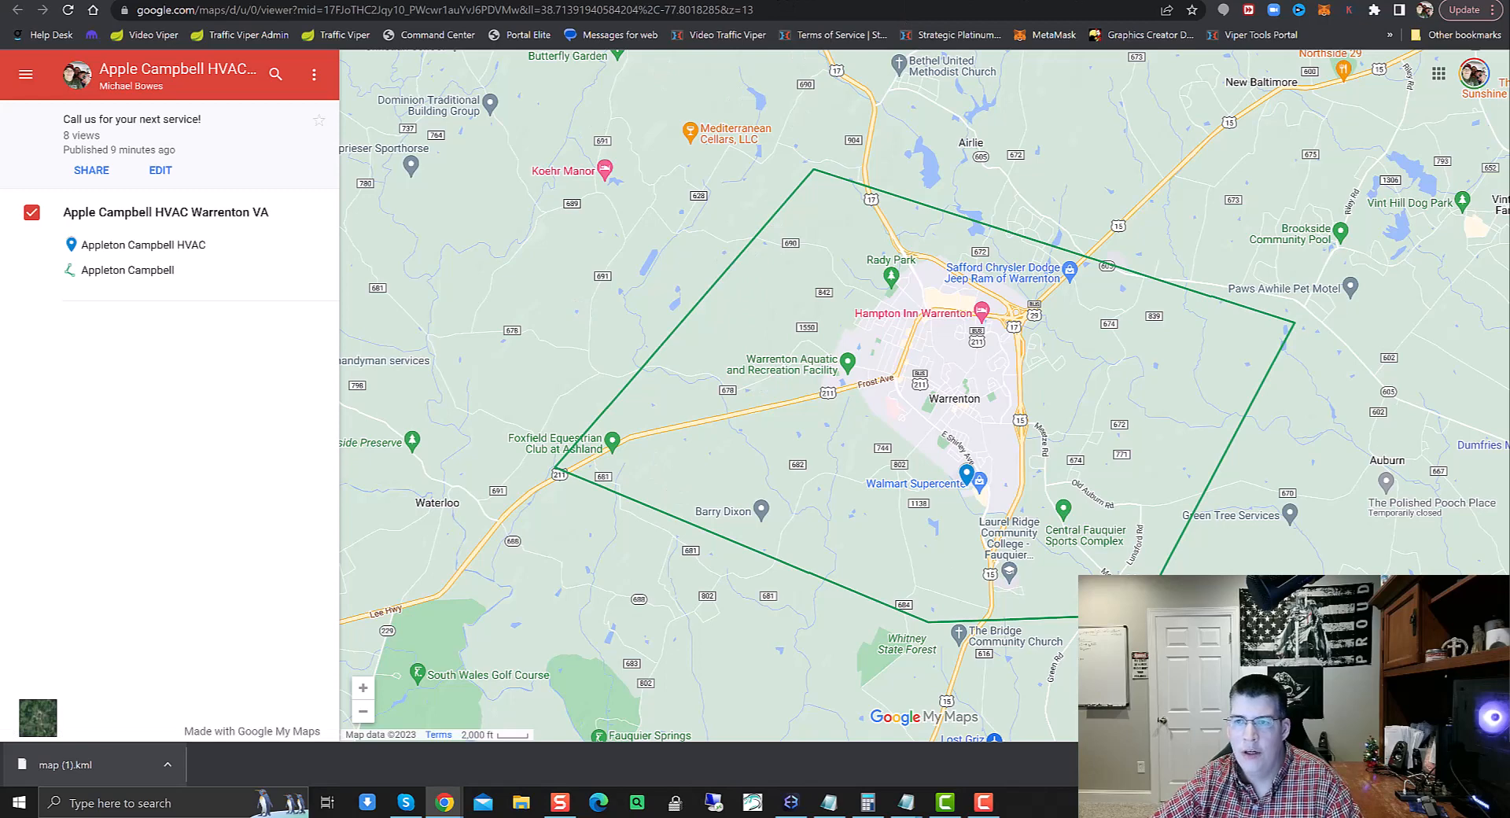
Switch to the Kraken dashboard and start a new standard campaign
click(796, 0)
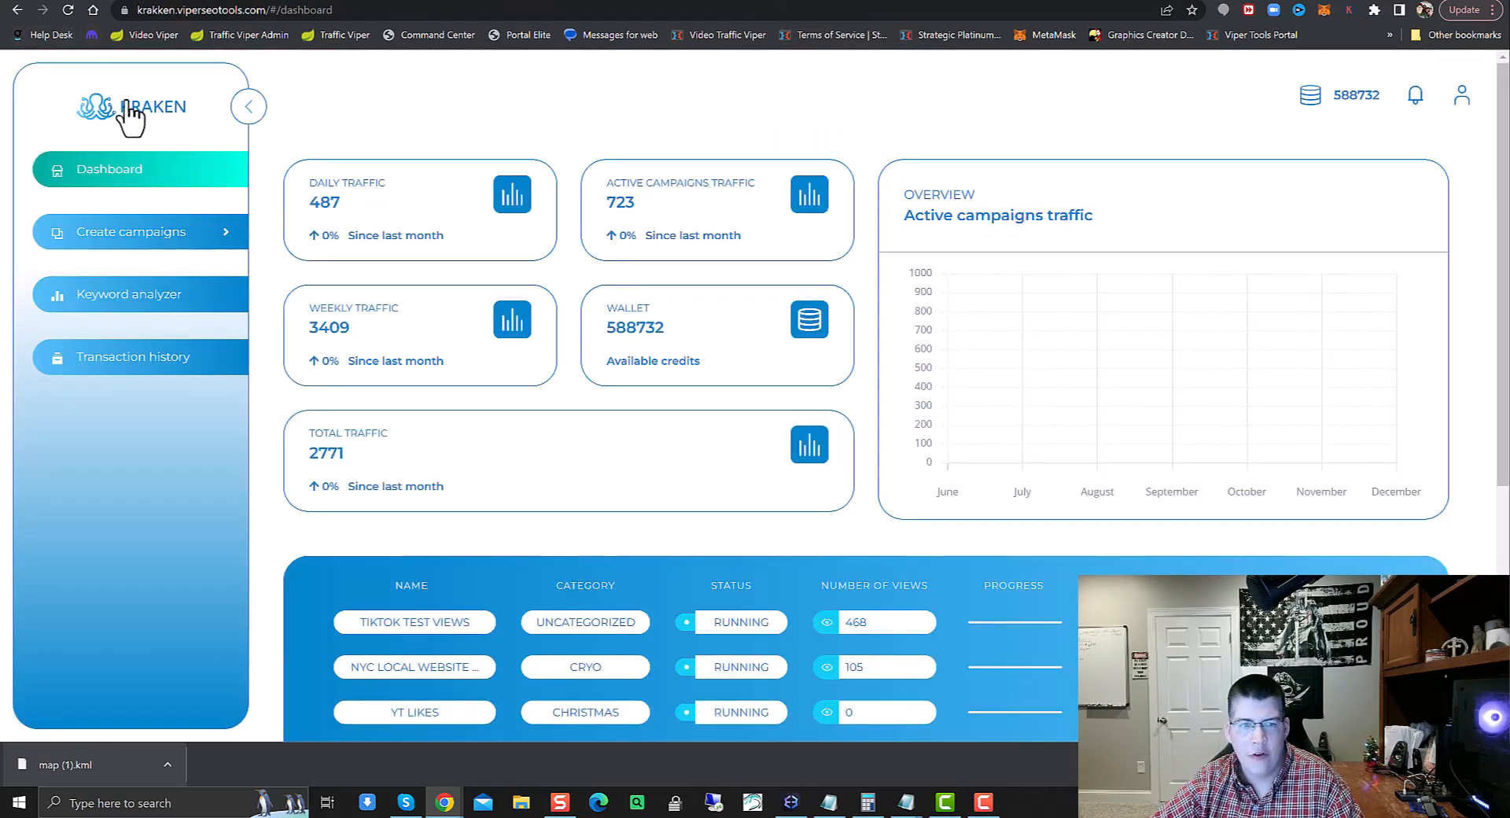
click(157, 233)
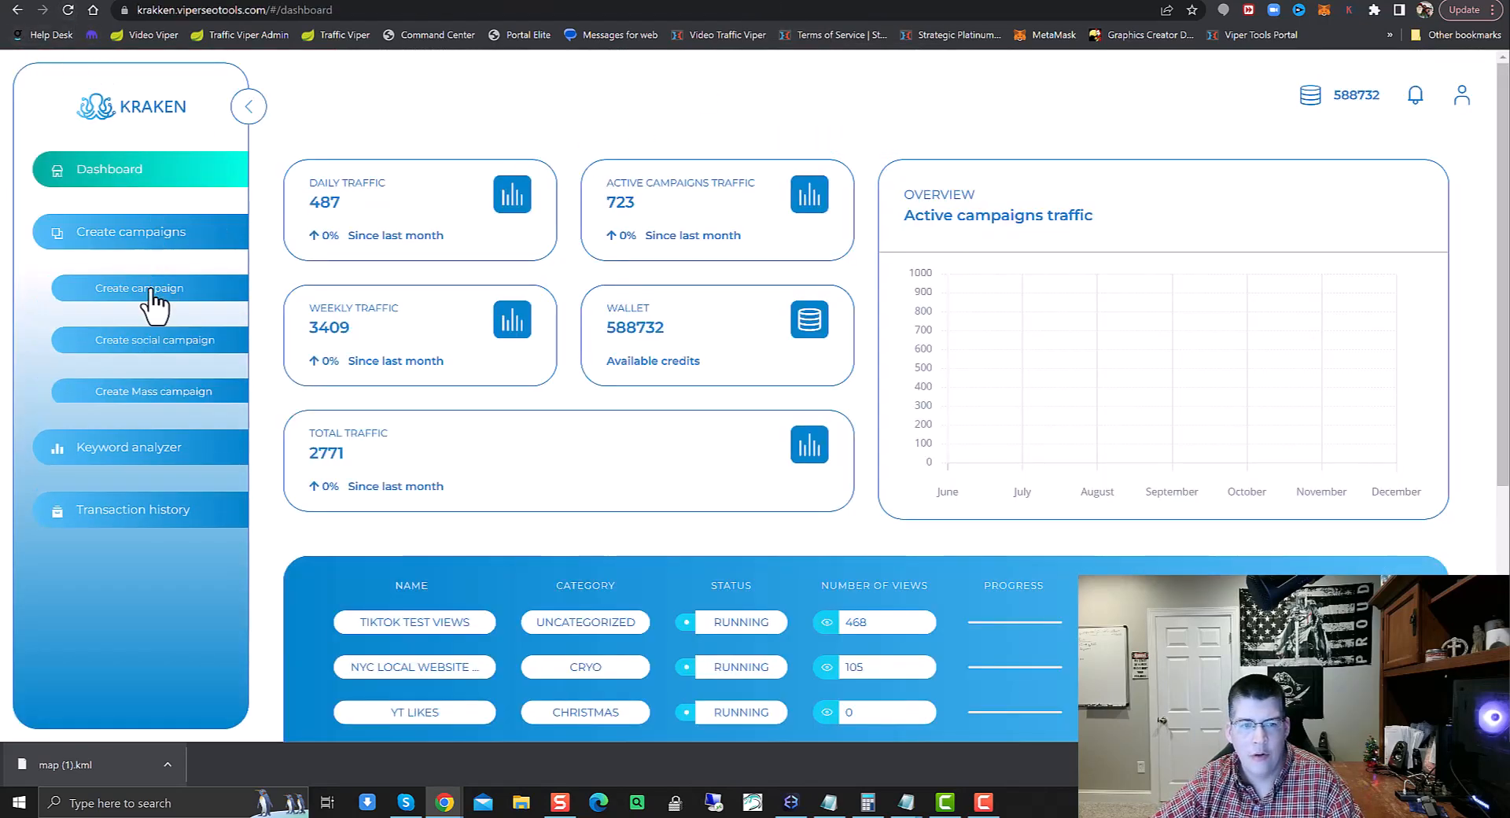
click(150, 295)
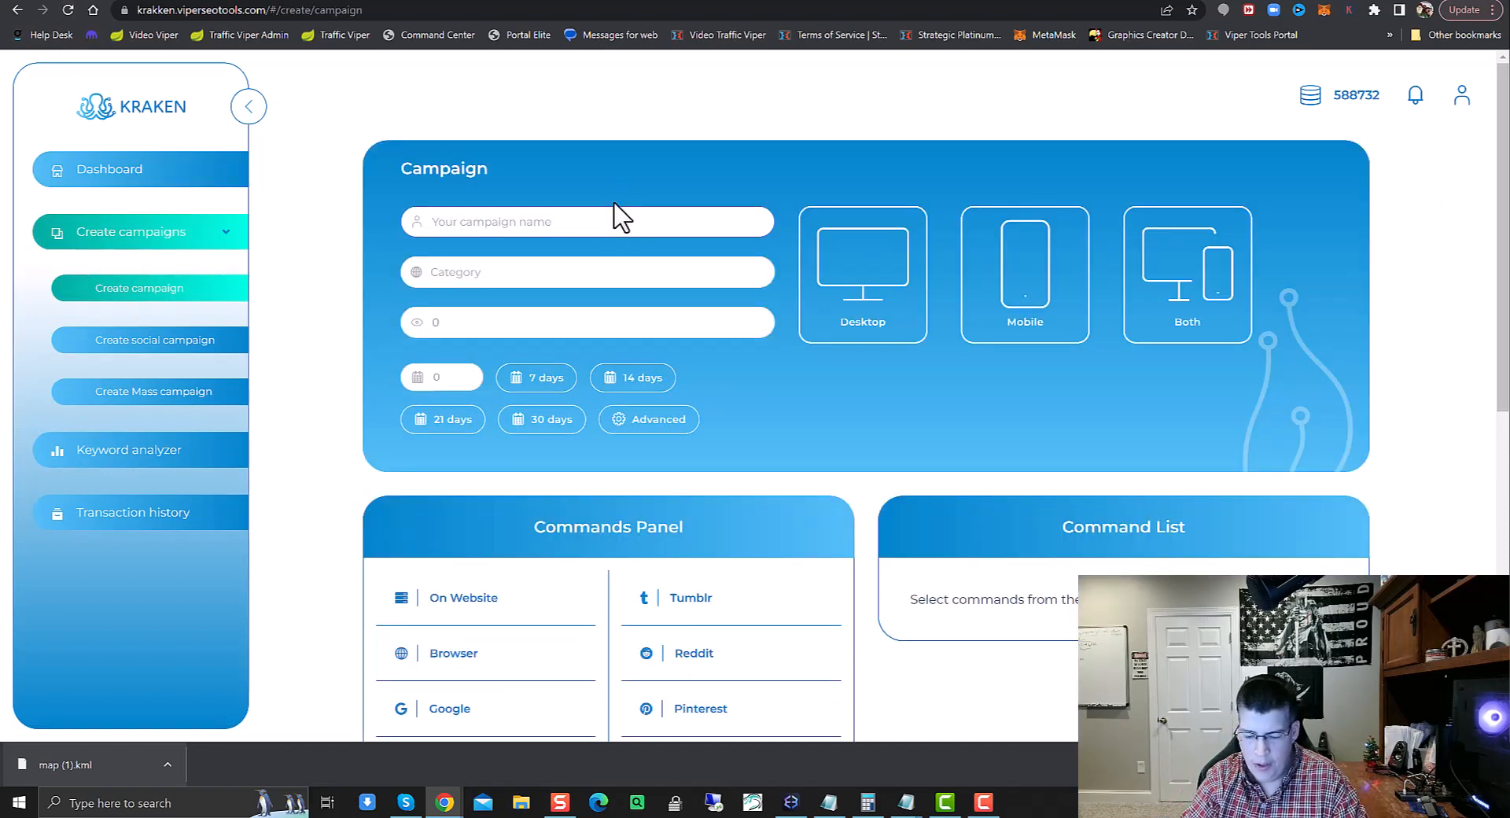
Name the campaign Google MyMap JSON Warrenton, with category HVAC, 300 views and a 7-day schedule
text(C)
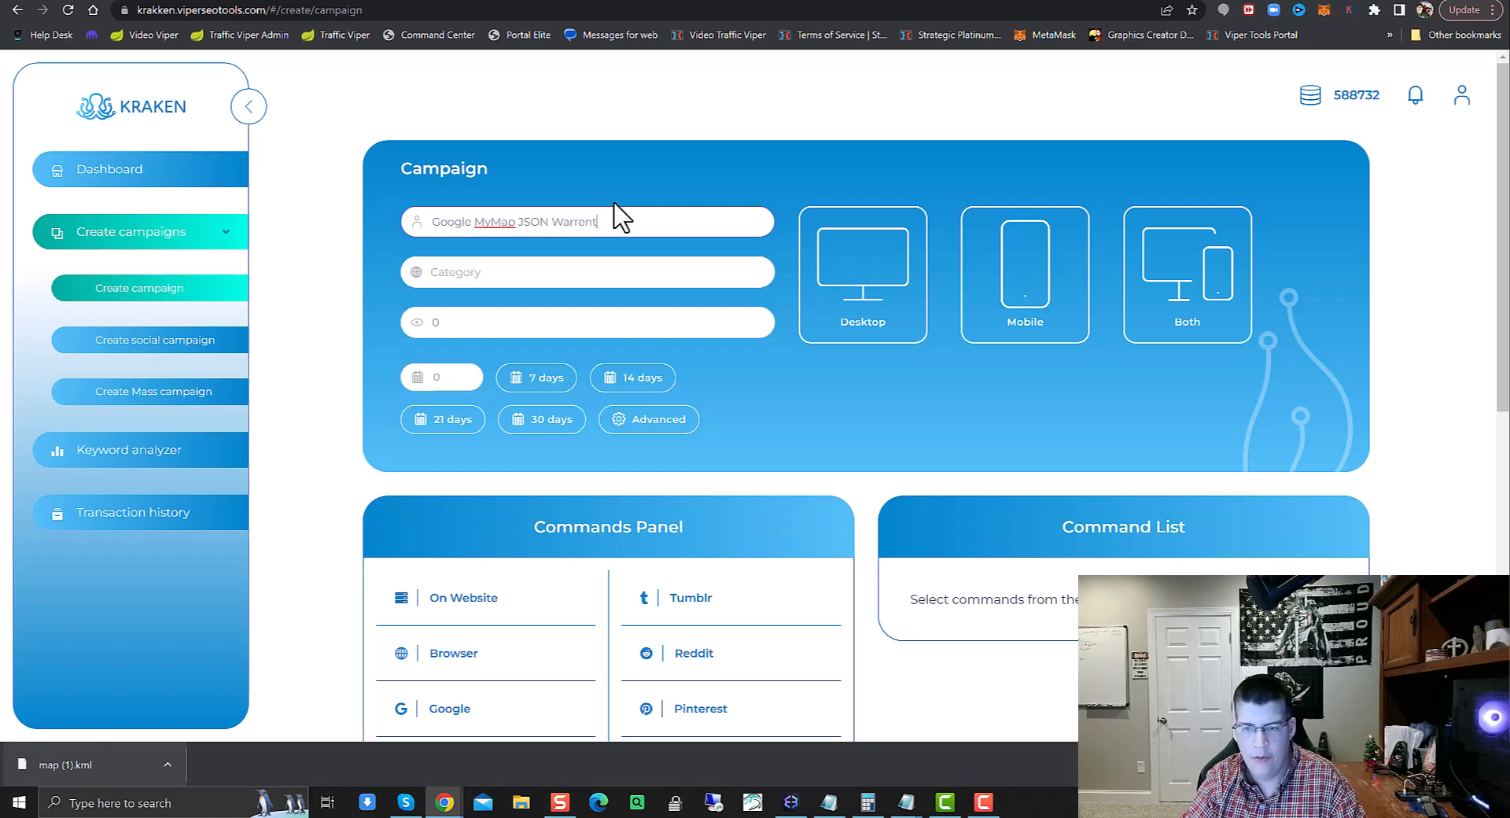
key(Tab)
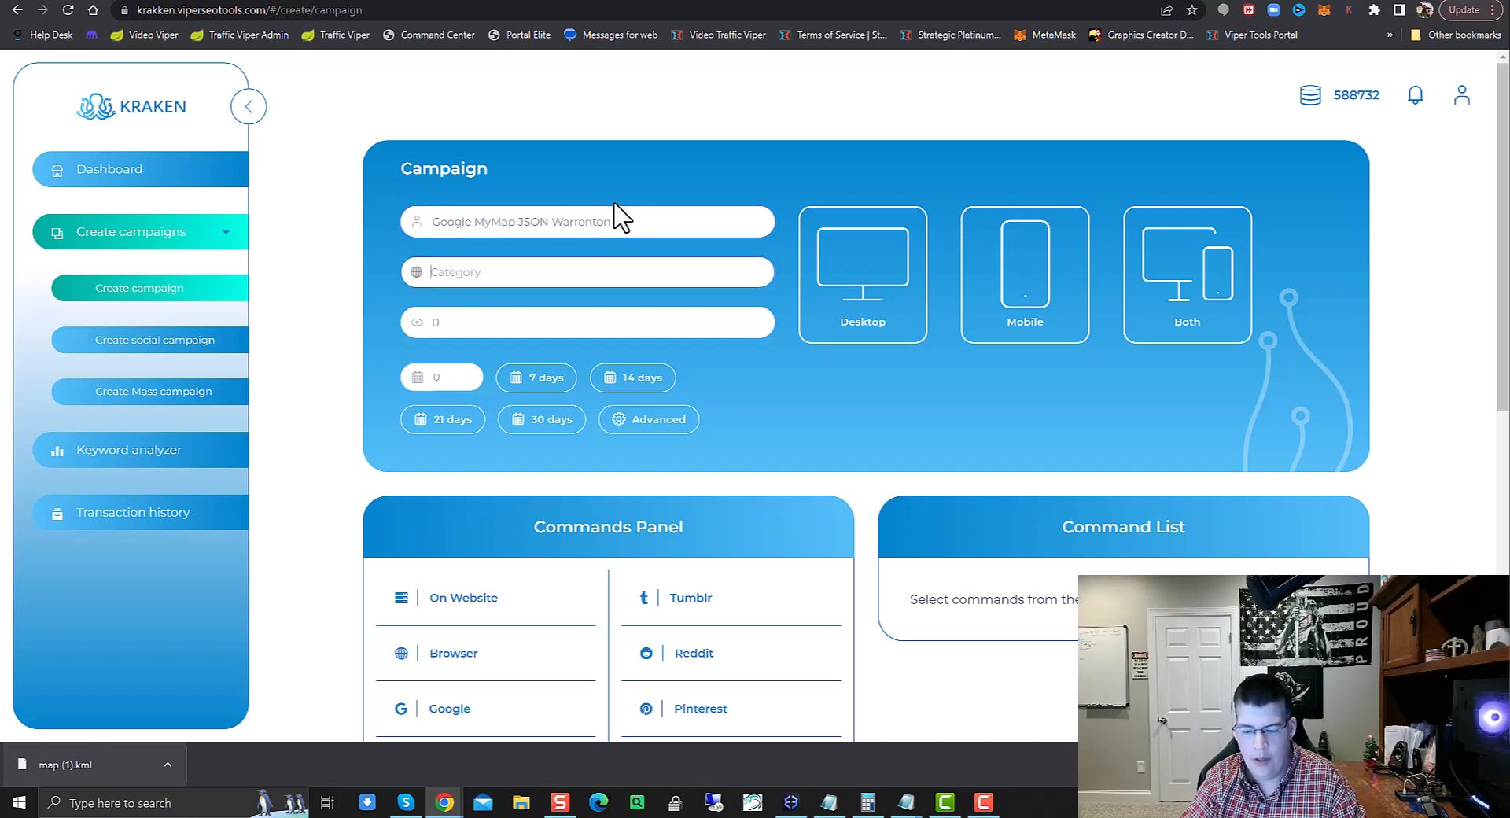
text(HVAC)
key(Tab)
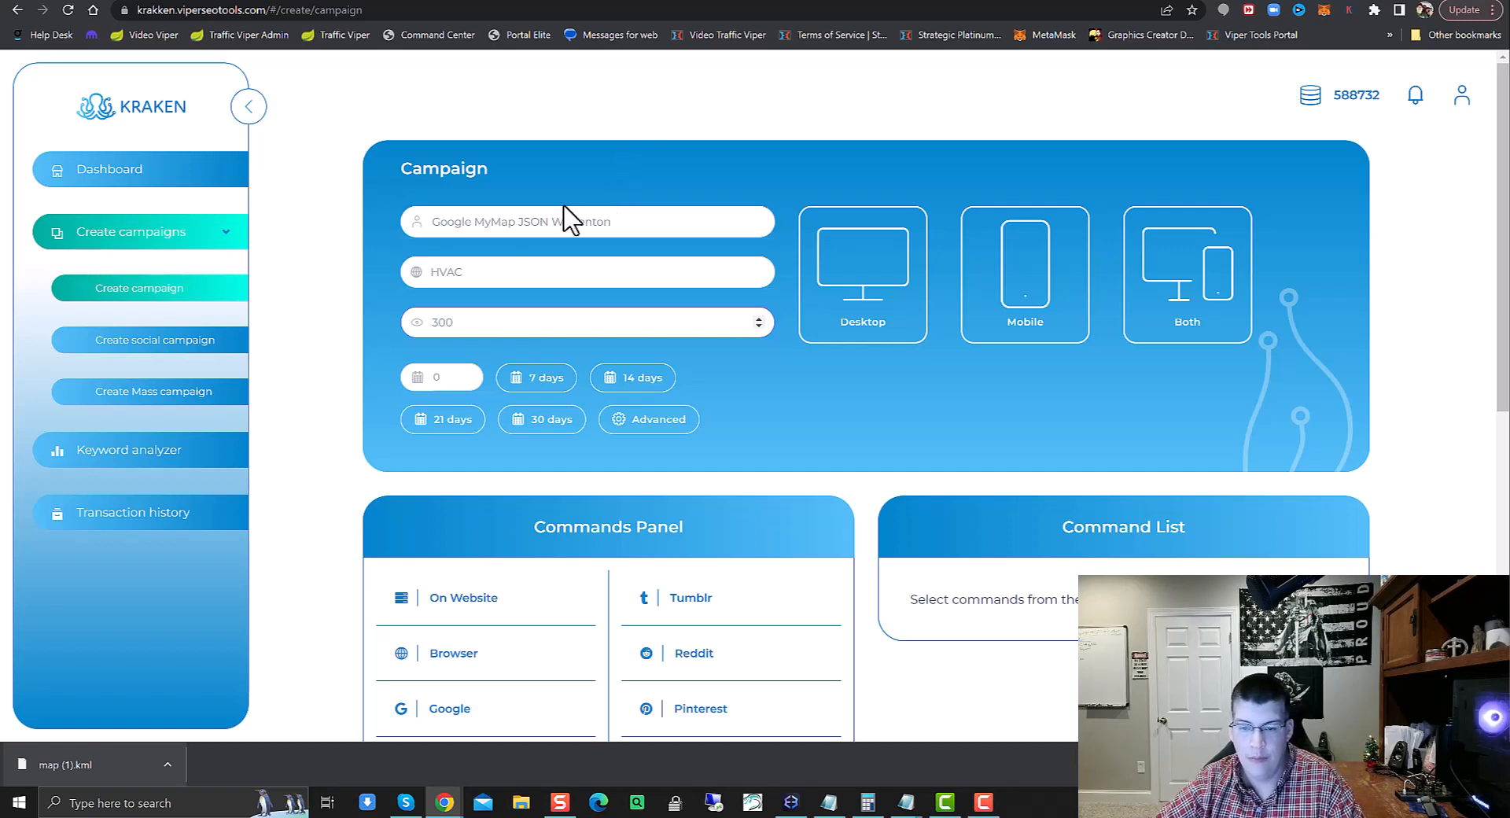
click(550, 385)
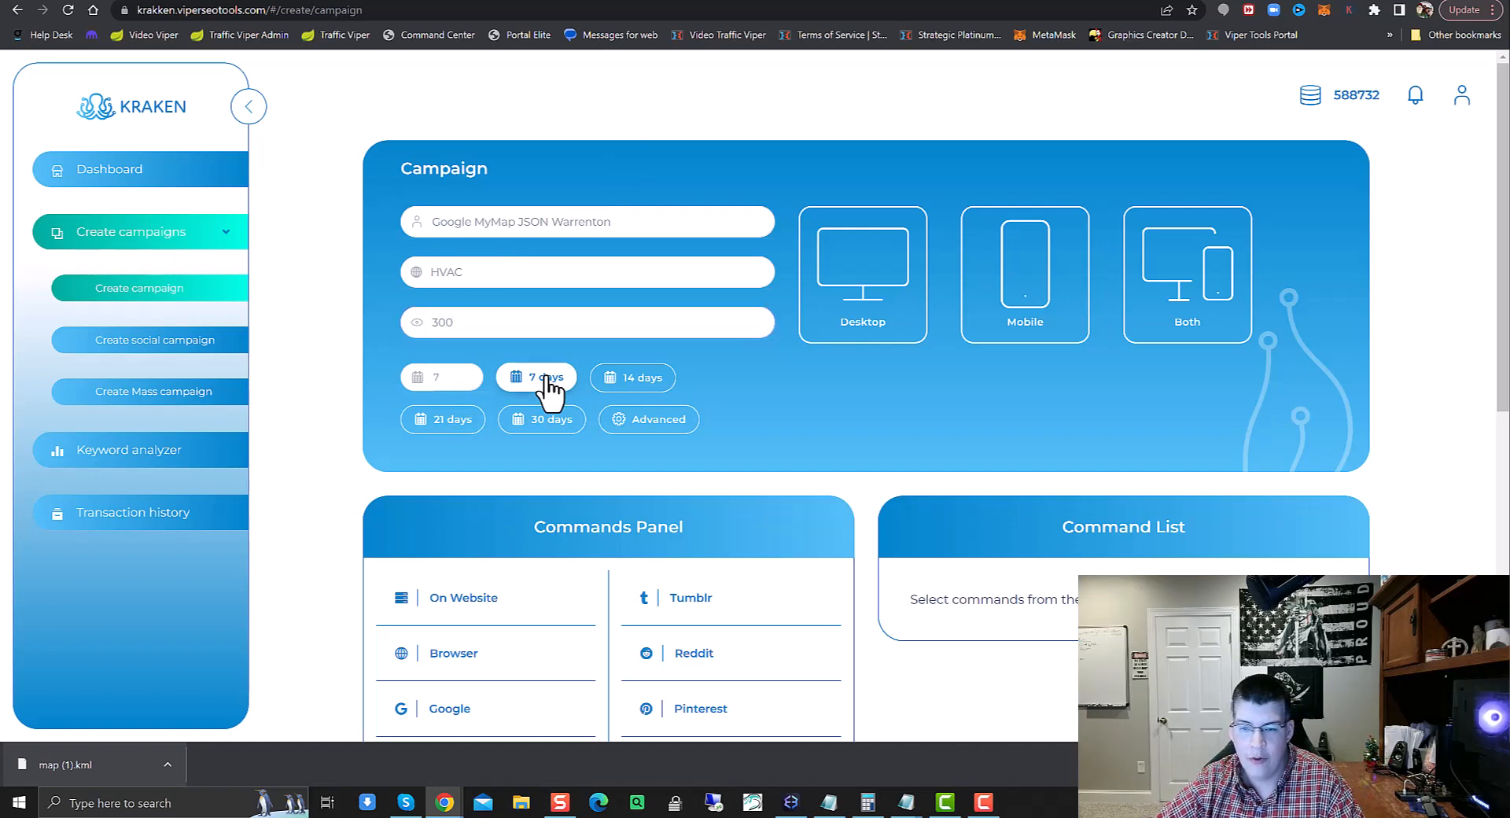
Start a browser Change location command and look up warrenton va as its address
scroll(322, 515, down, 3)
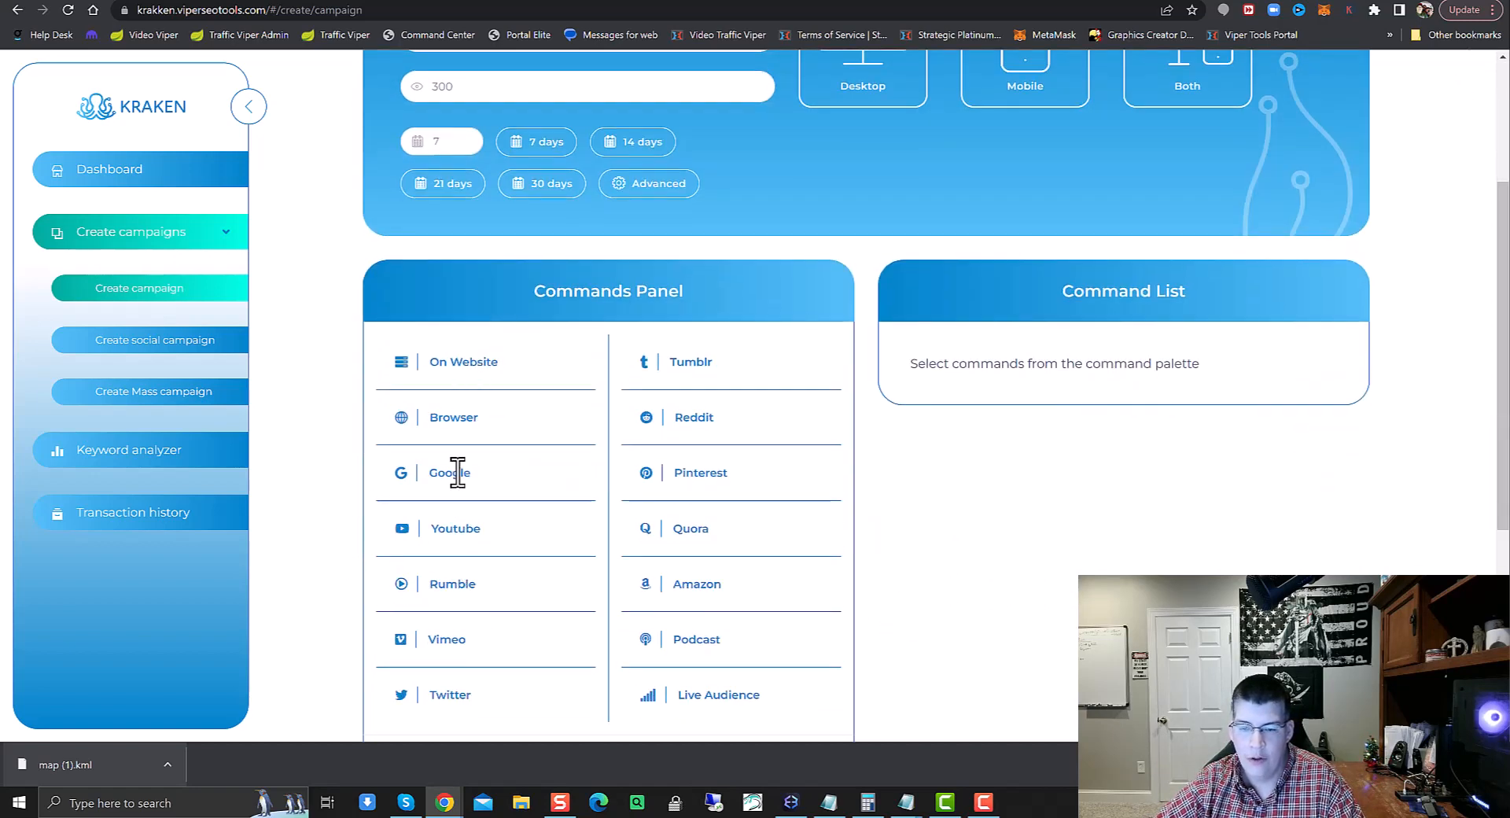
click(455, 416)
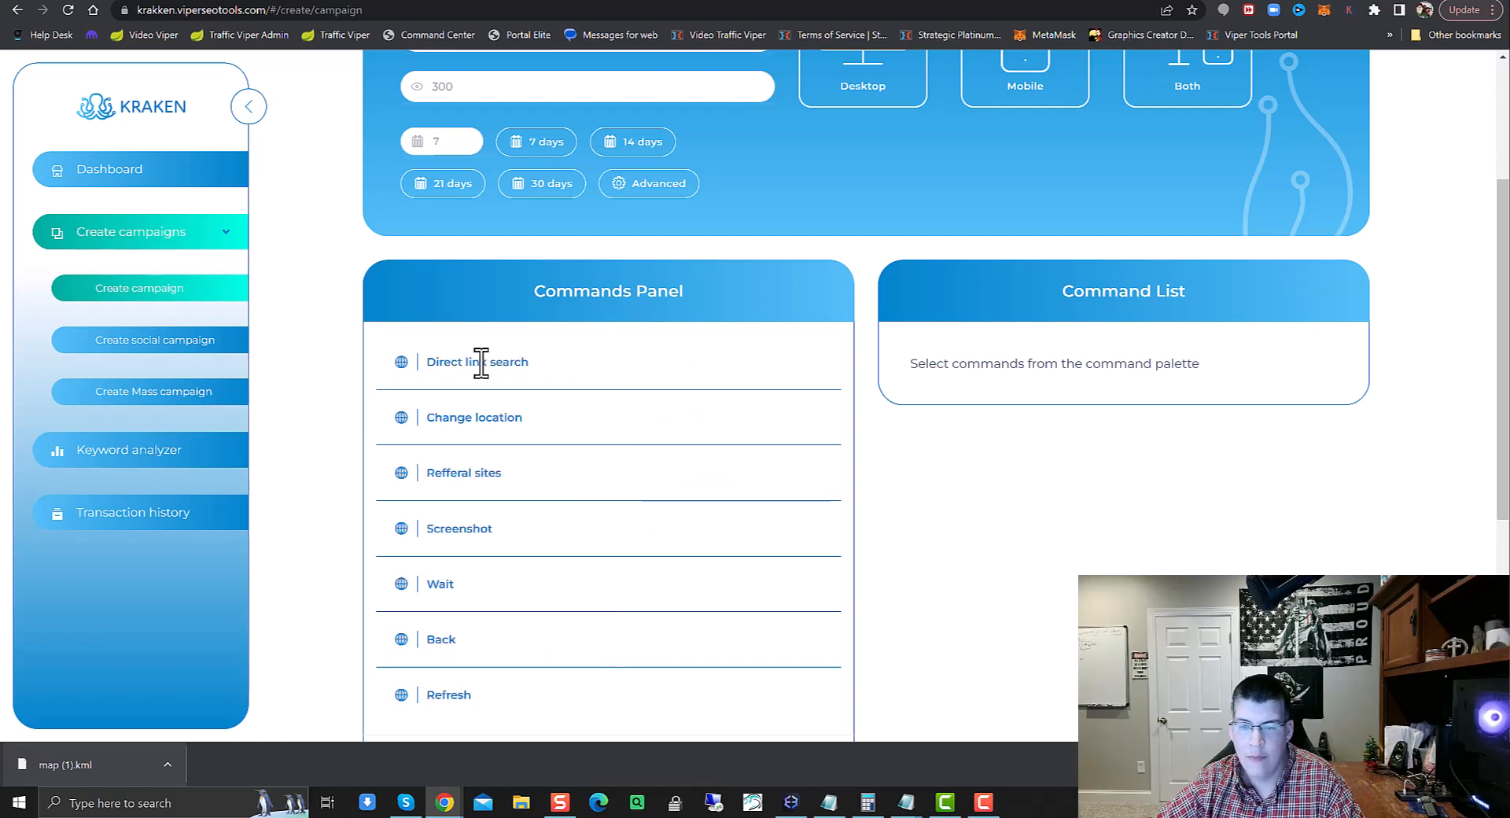
click(475, 418)
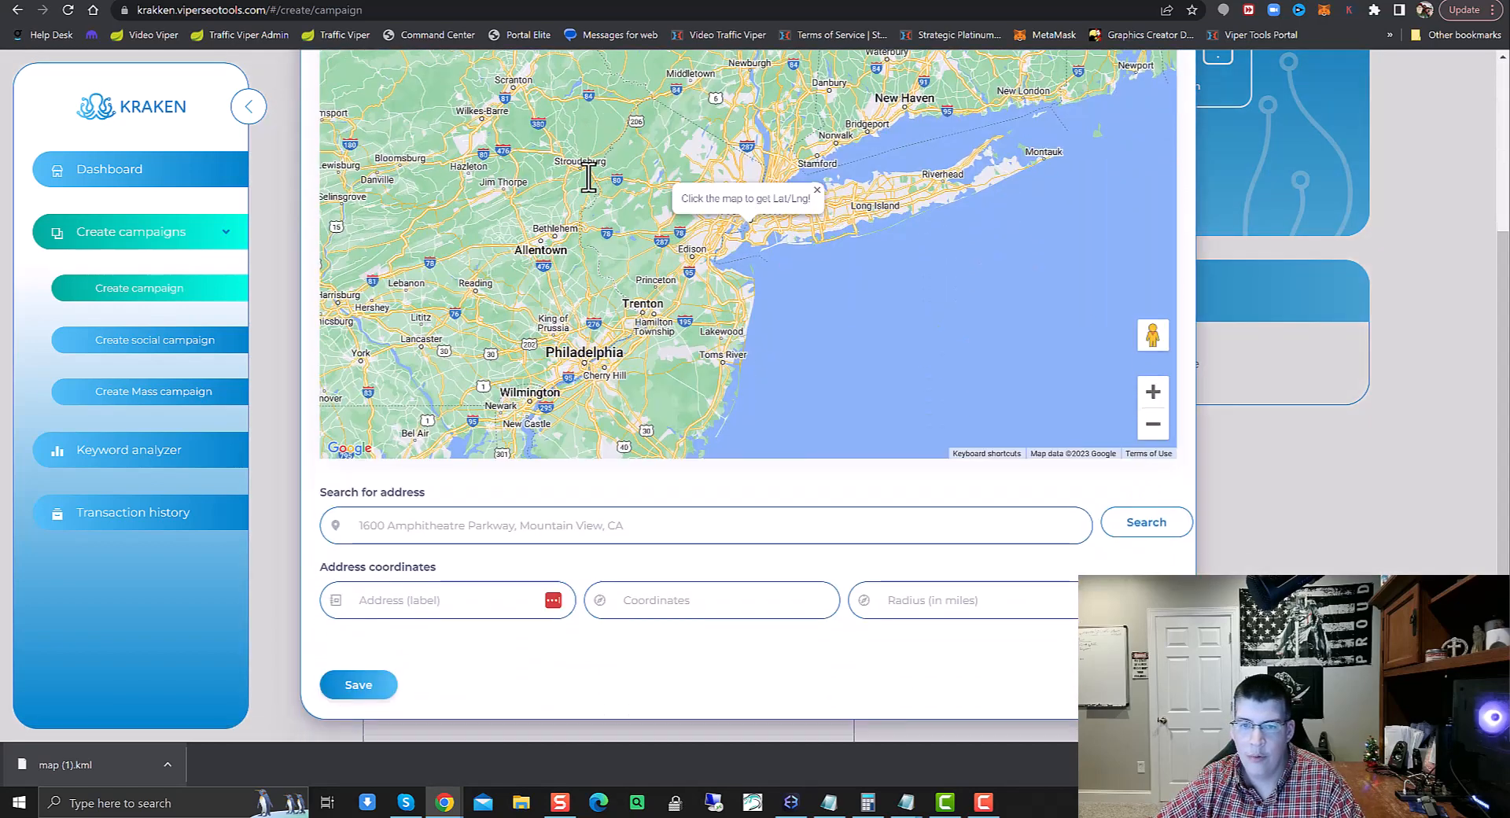
scroll(586, 181, down, 3)
click(619, 526)
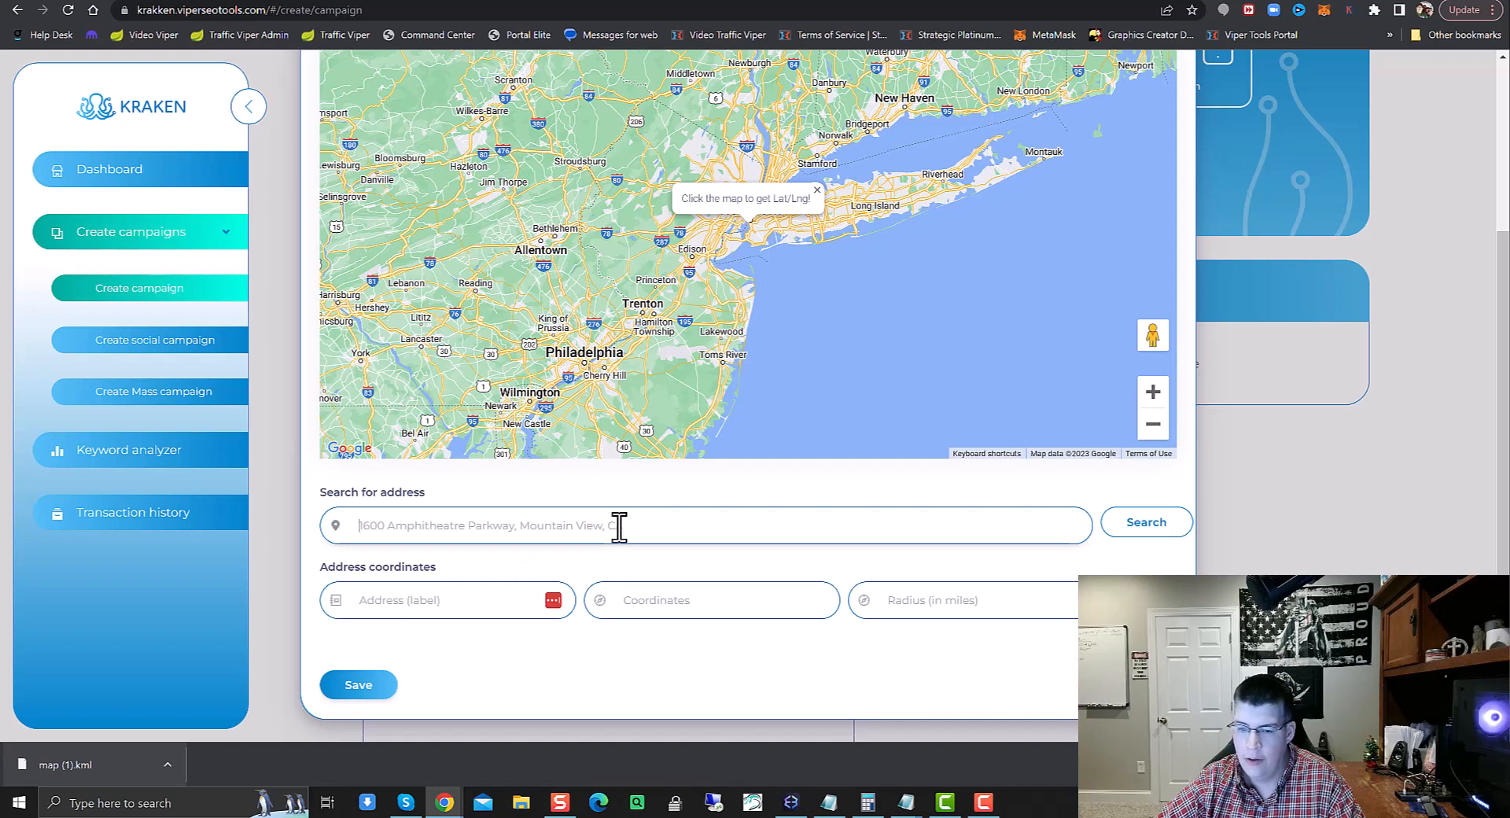
text(warre)
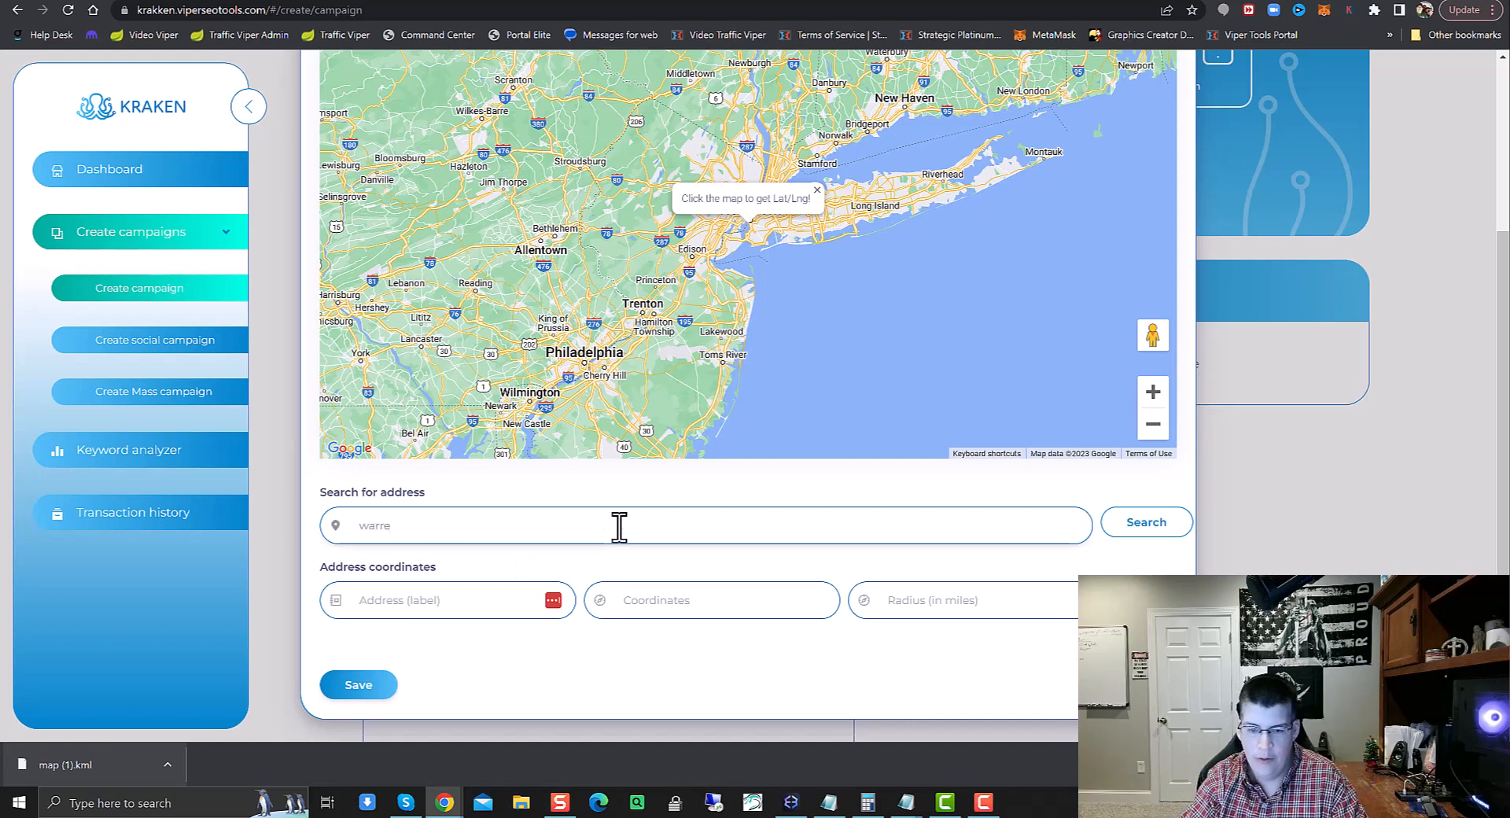
text(nton va)
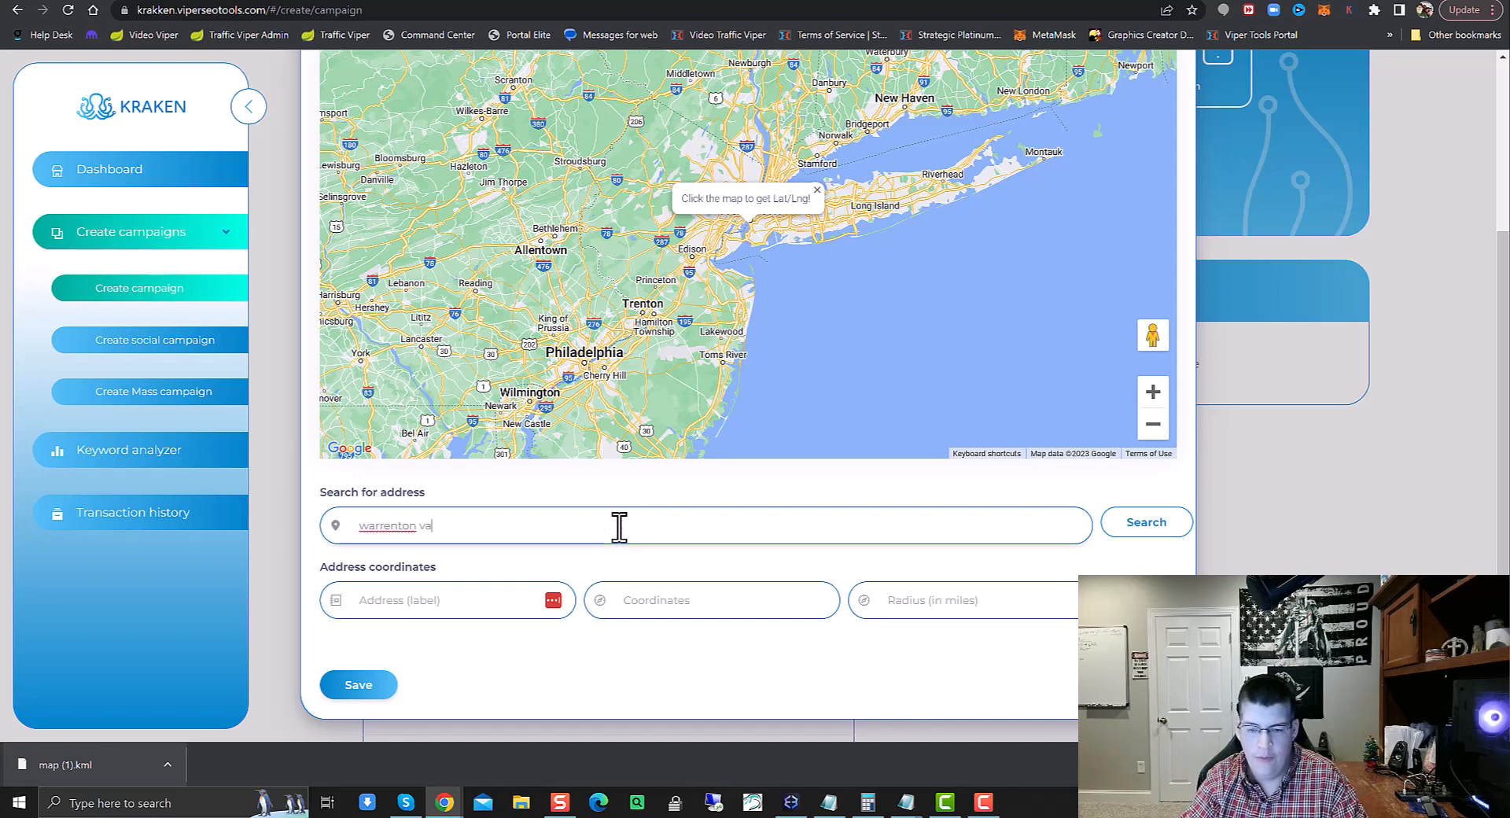
click(1154, 528)
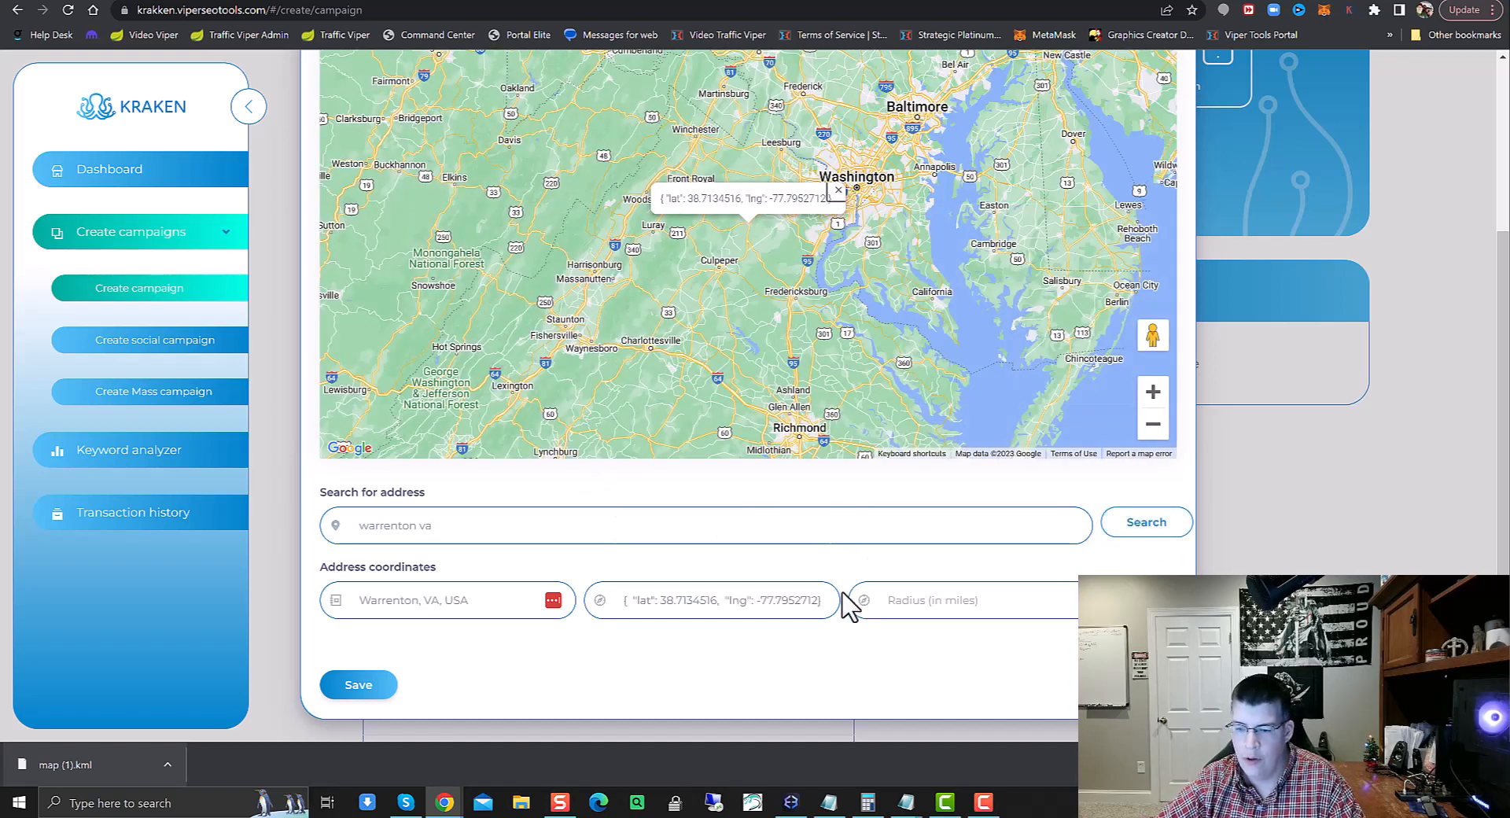
Add the Warrenton, VA location with a 15-mile radius and save the Change location command
click(917, 600)
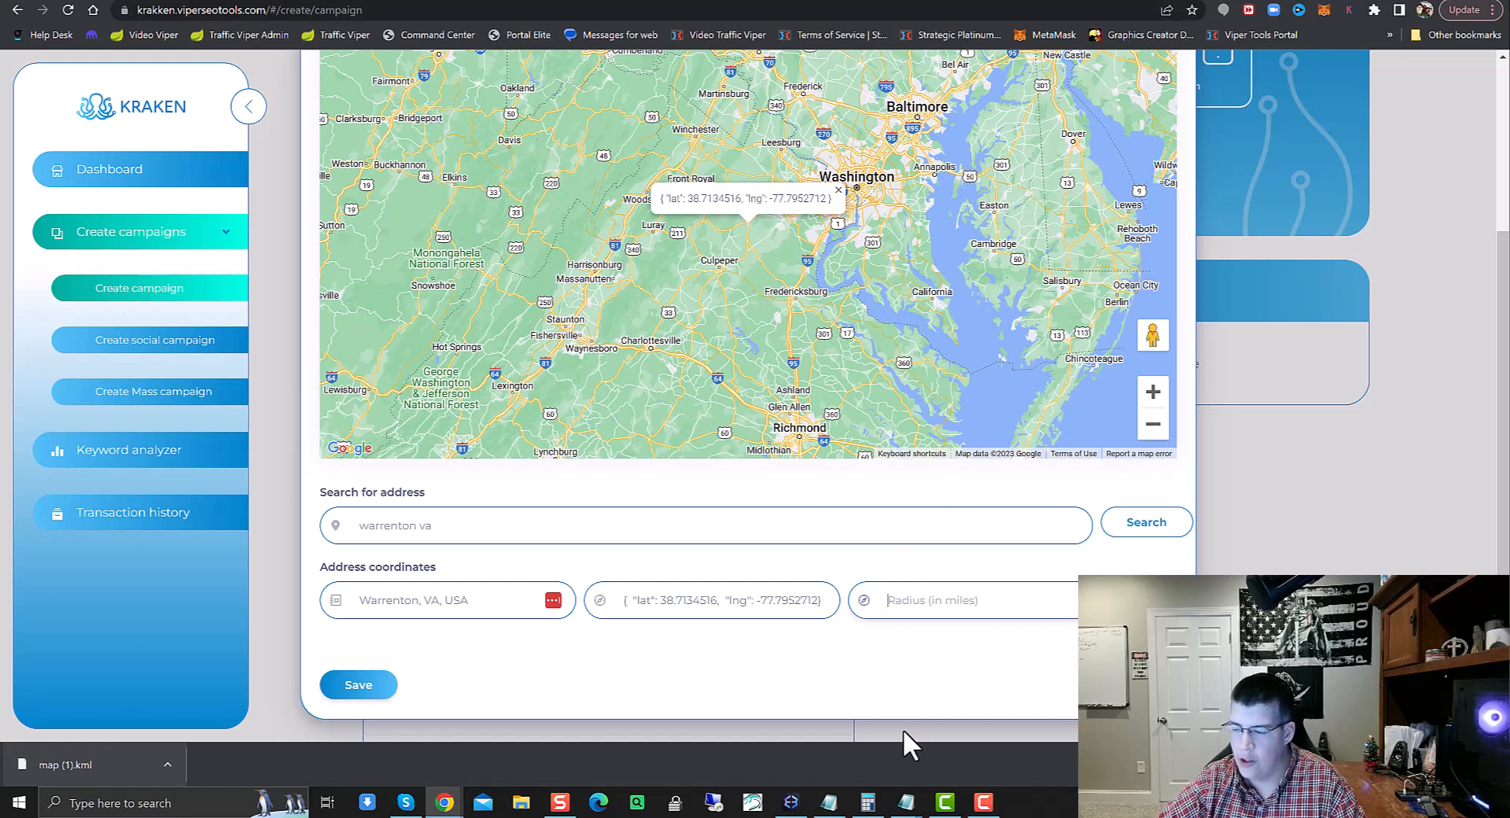
click(913, 599)
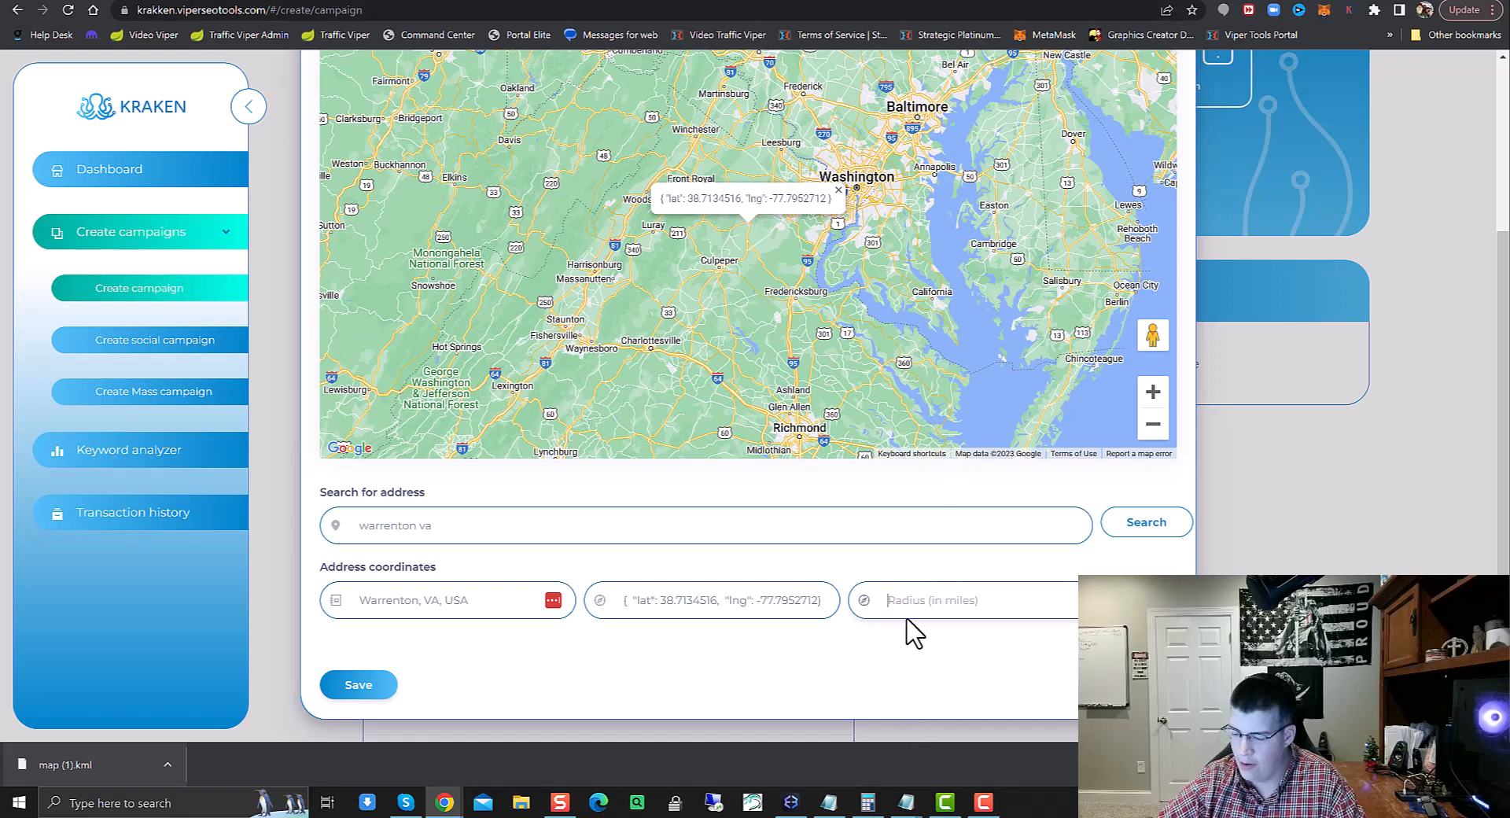
text(15)
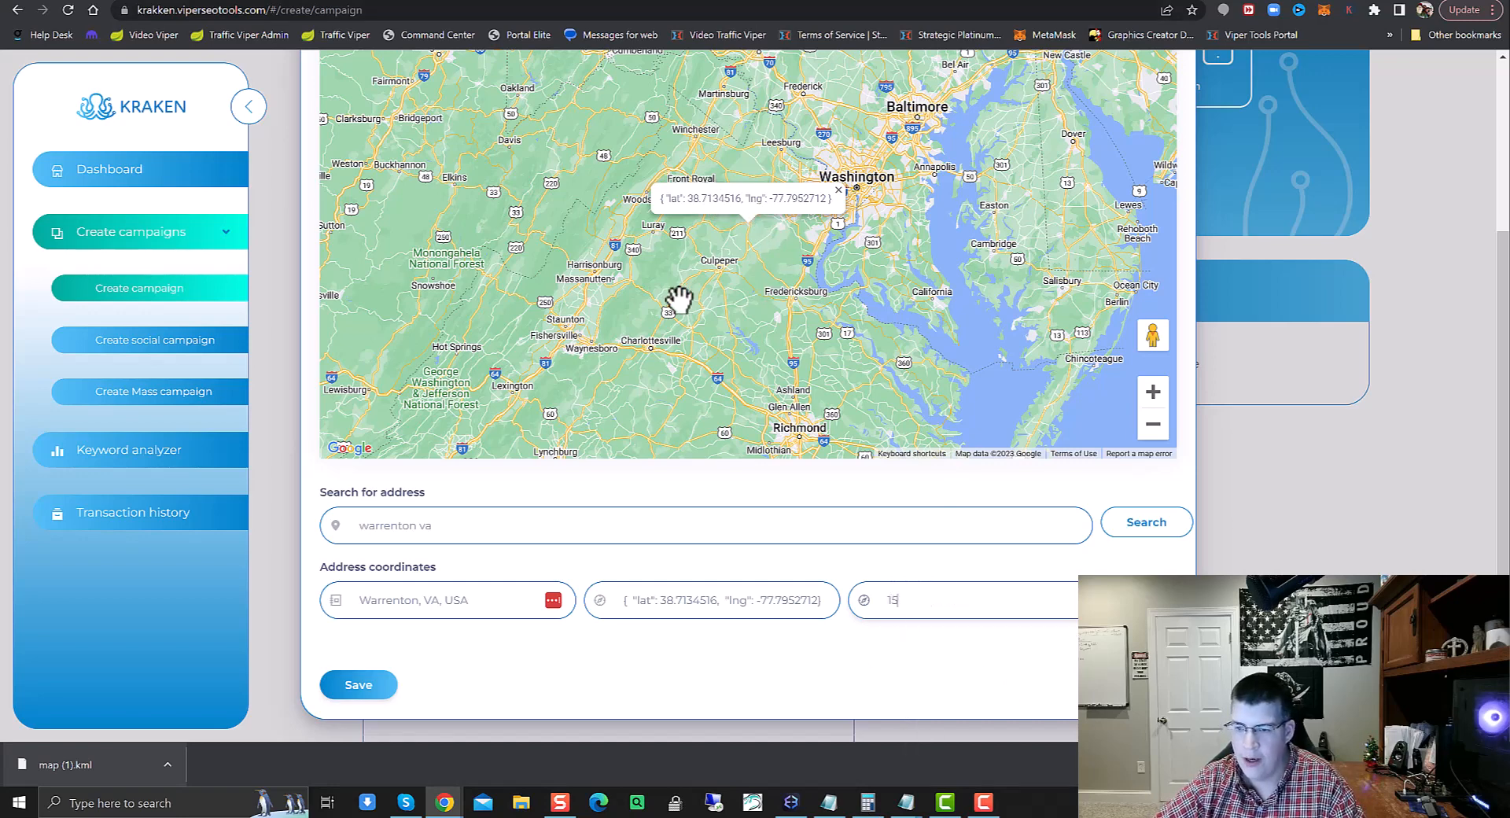
scroll(755, 233, down, 4)
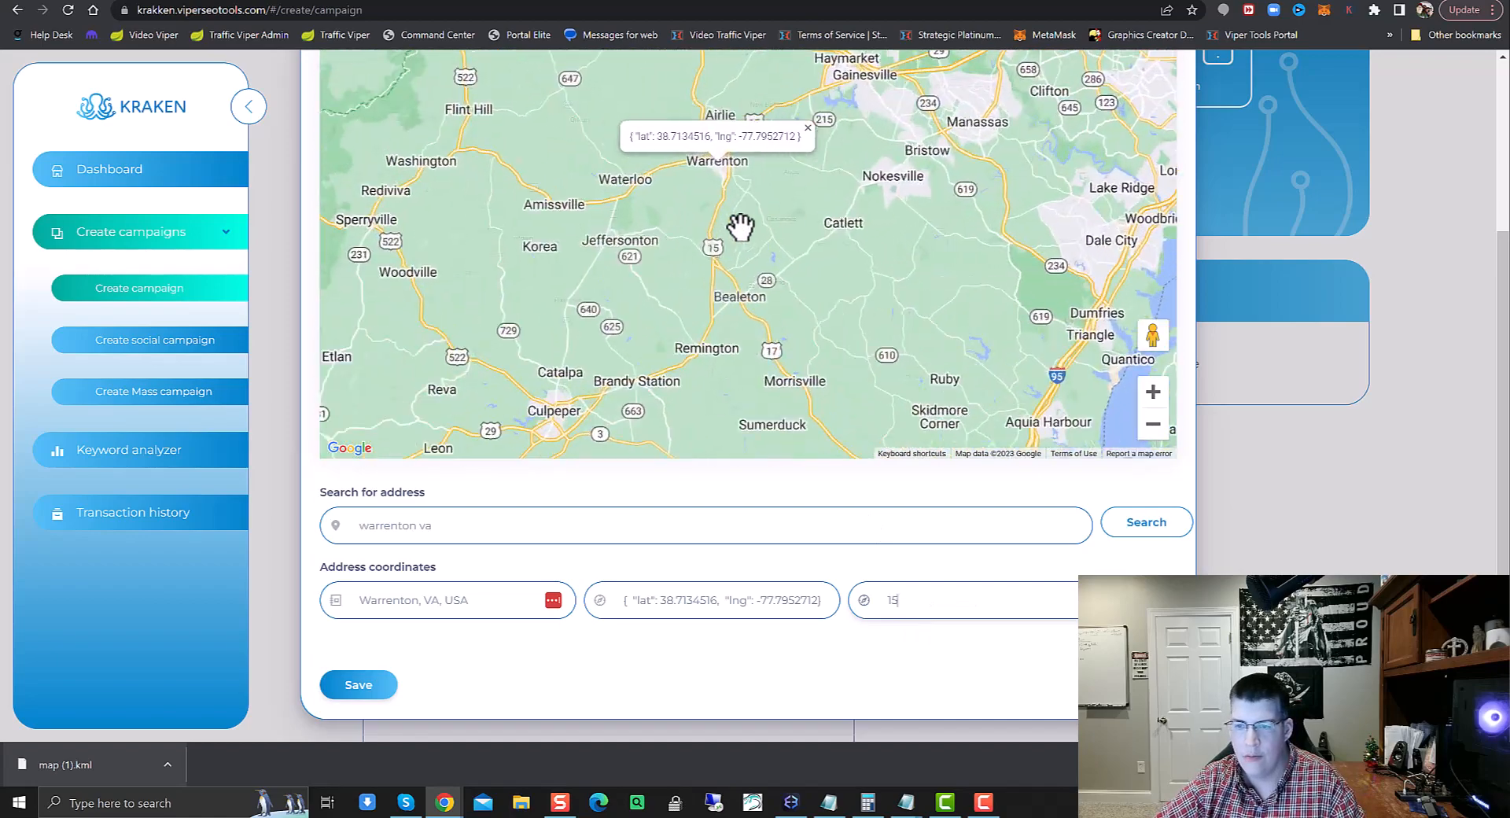
drag(715, 158, 731, 334)
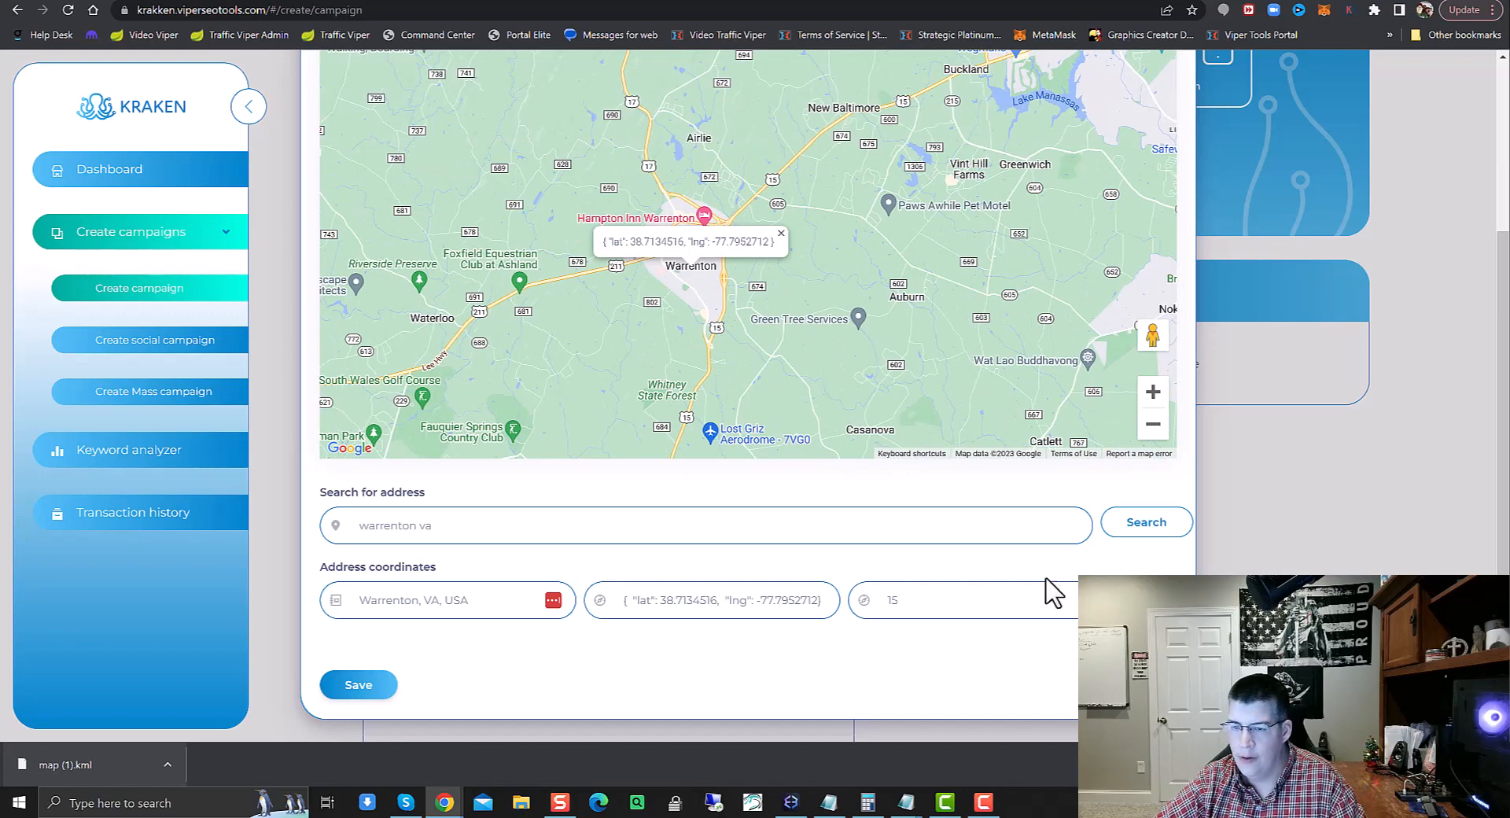
scroll(708, 350, up, 3)
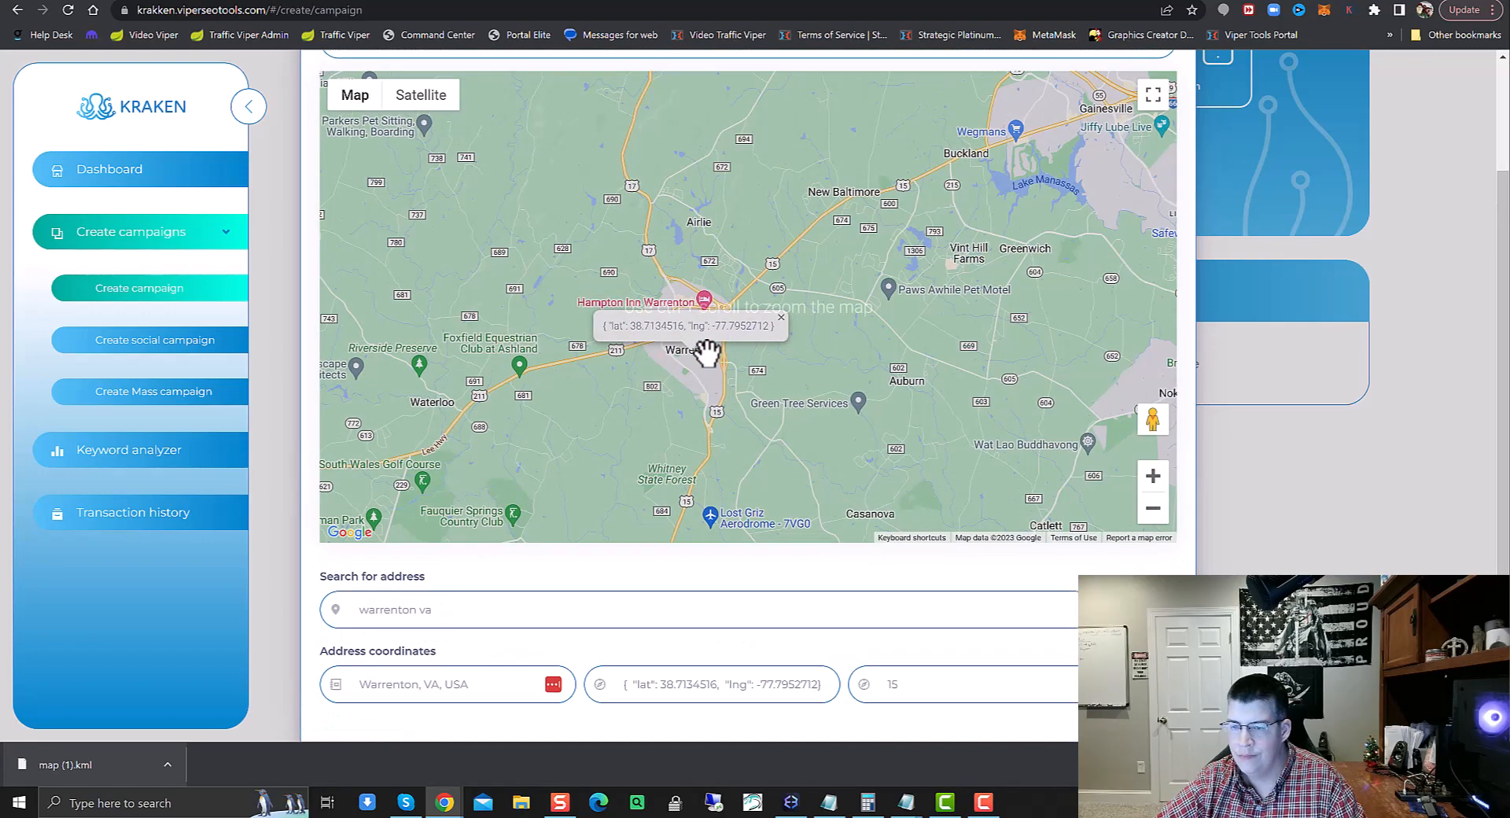
scroll(704, 346, down, 3)
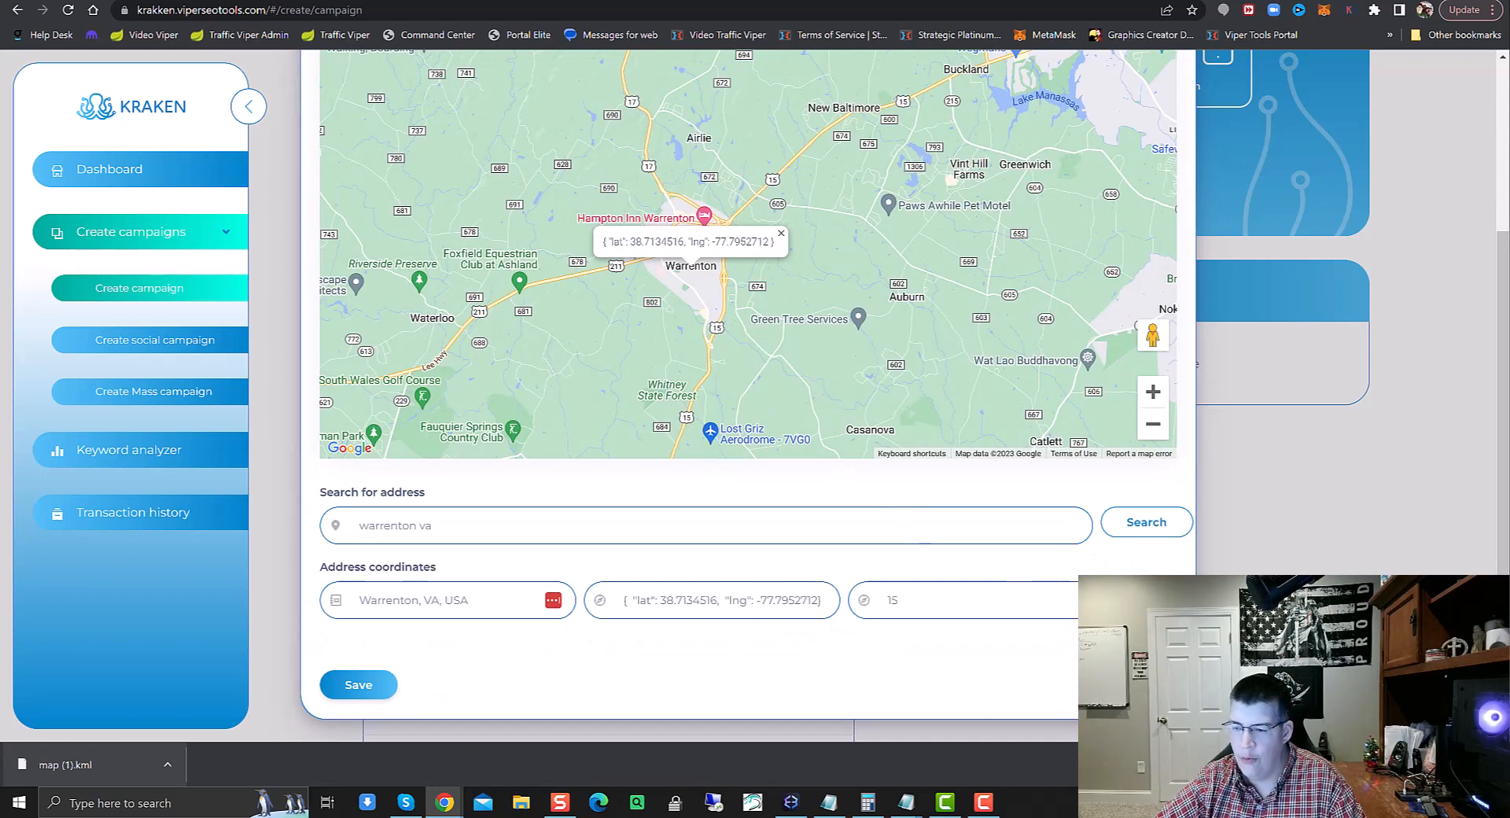
click(359, 684)
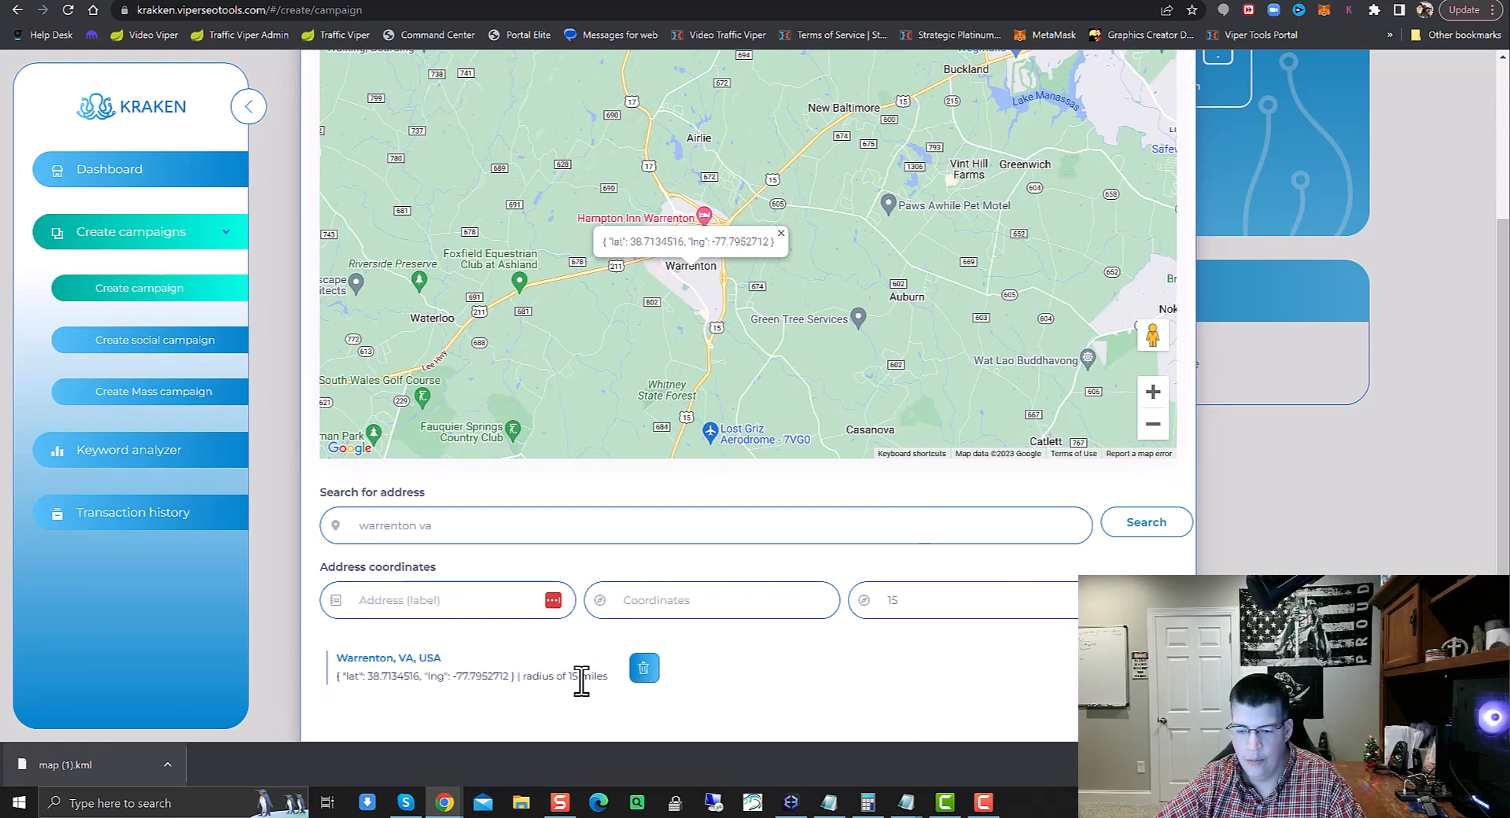
scroll(826, 662, down, 1)
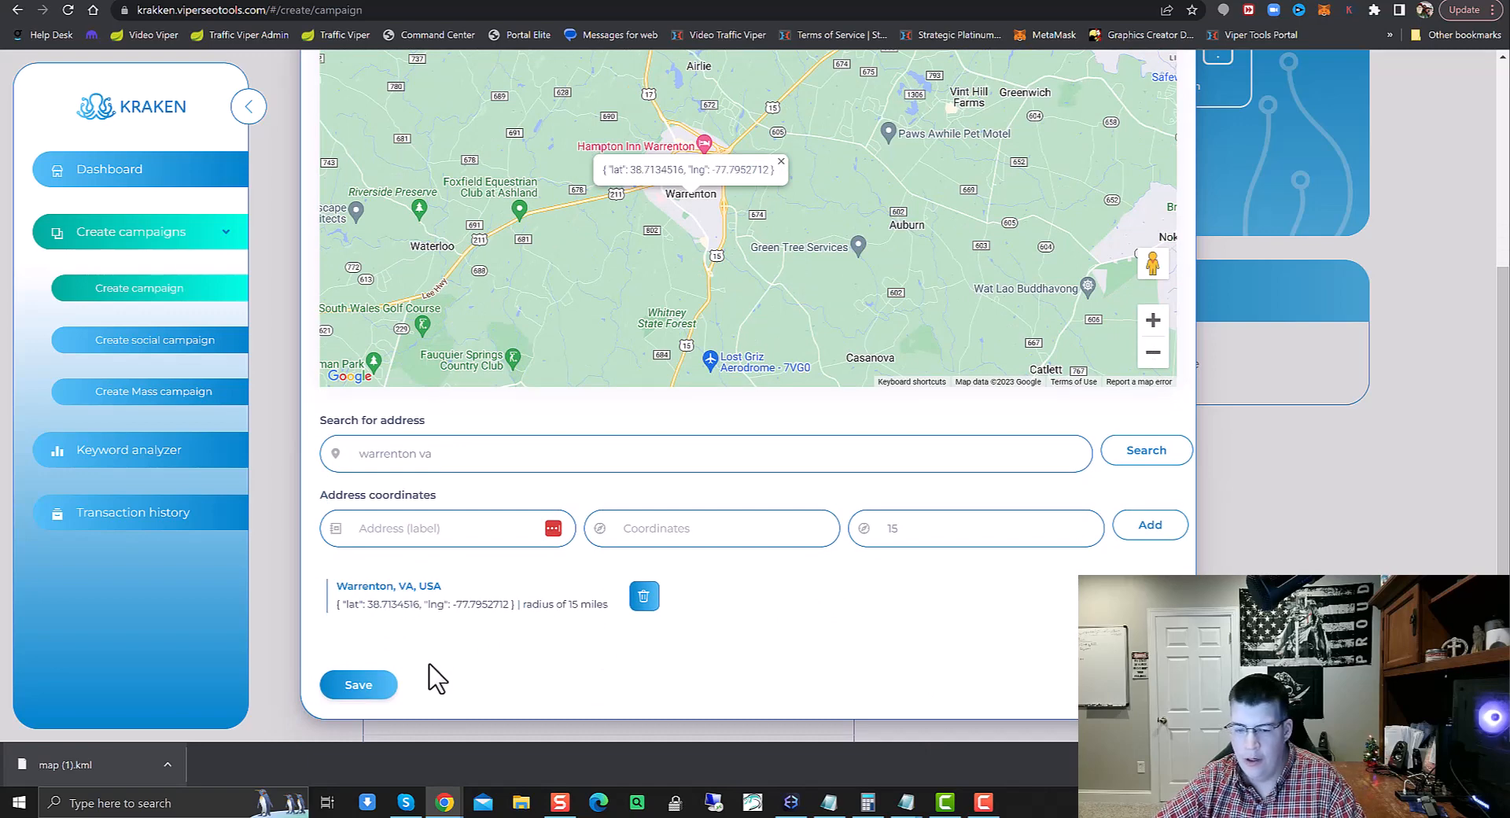
click(370, 691)
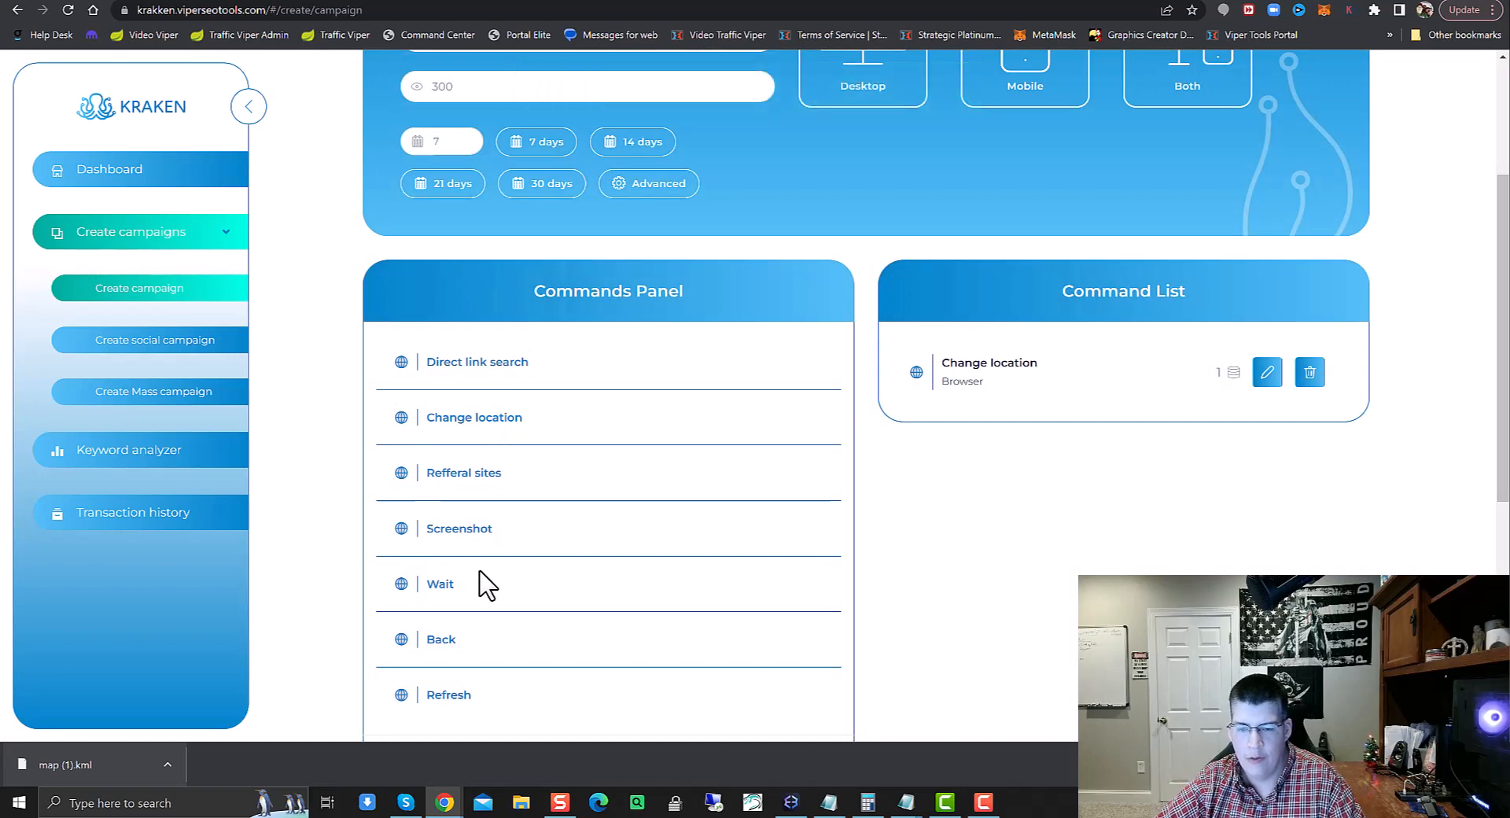
Start a Google search command and add the keyword Appleton Campbell HVAC to it
scroll(529, 448, down, 3)
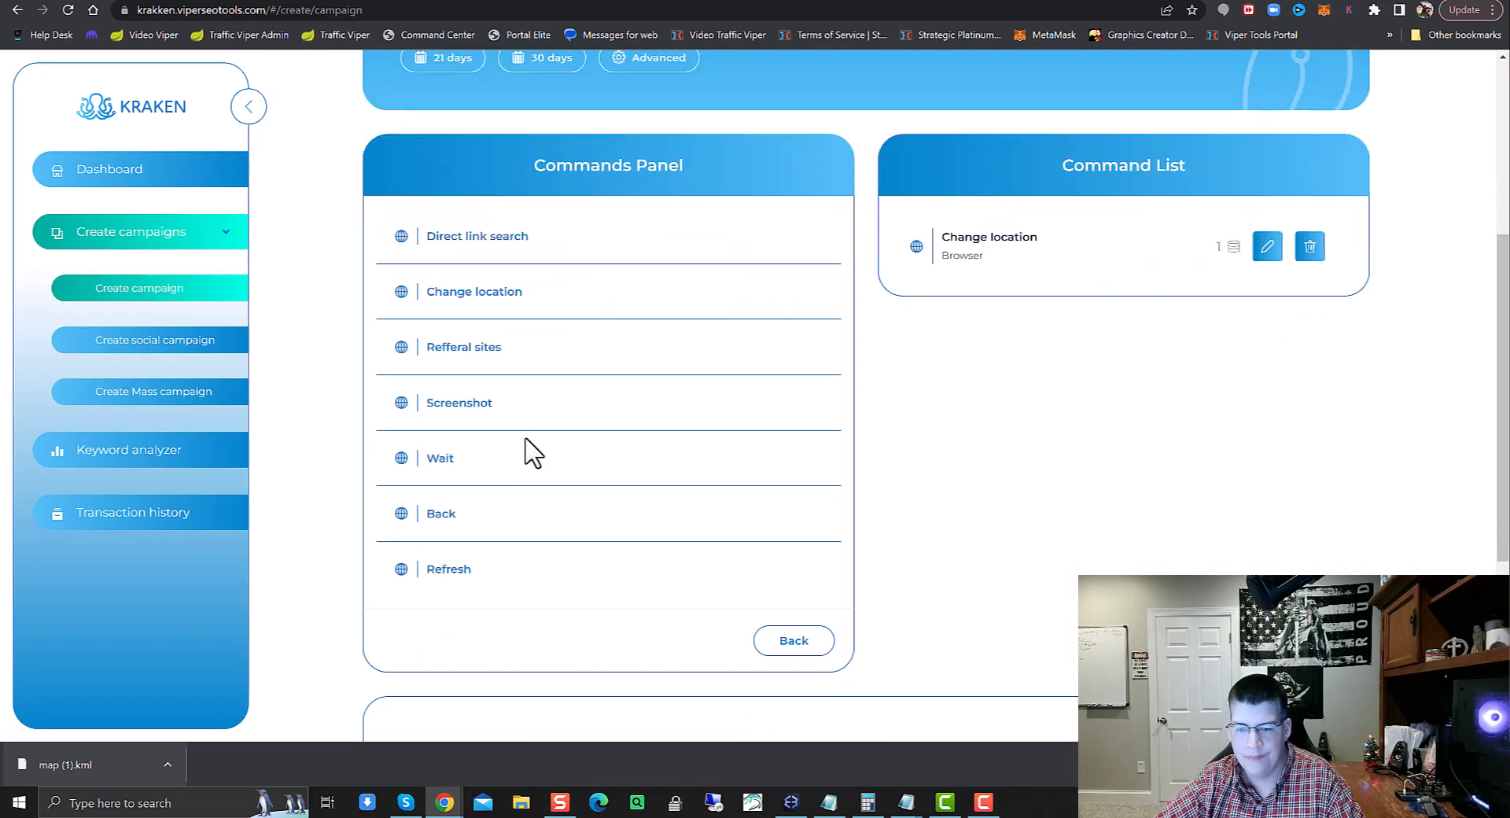
click(802, 537)
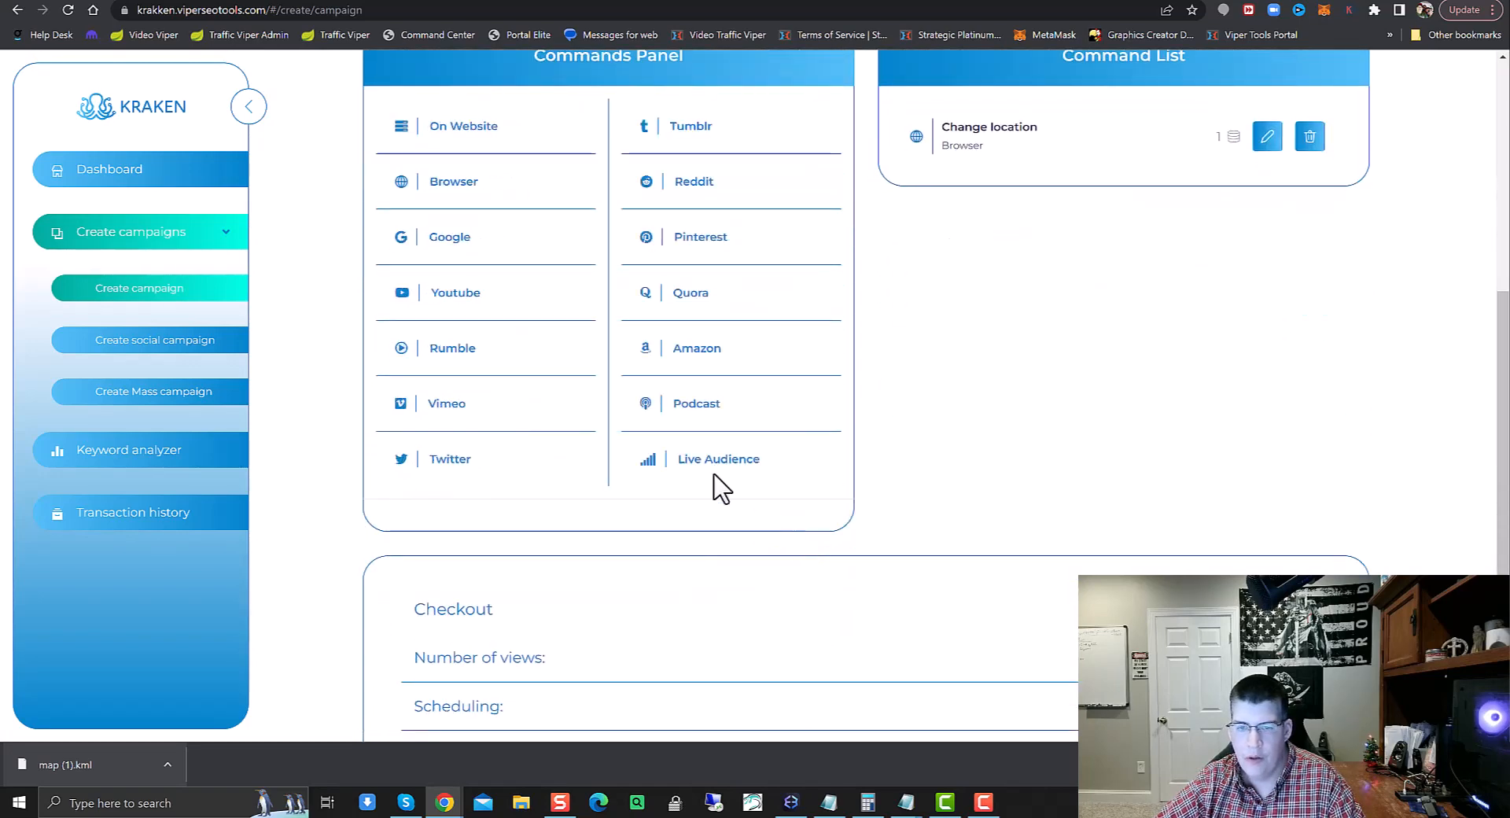
click(452, 241)
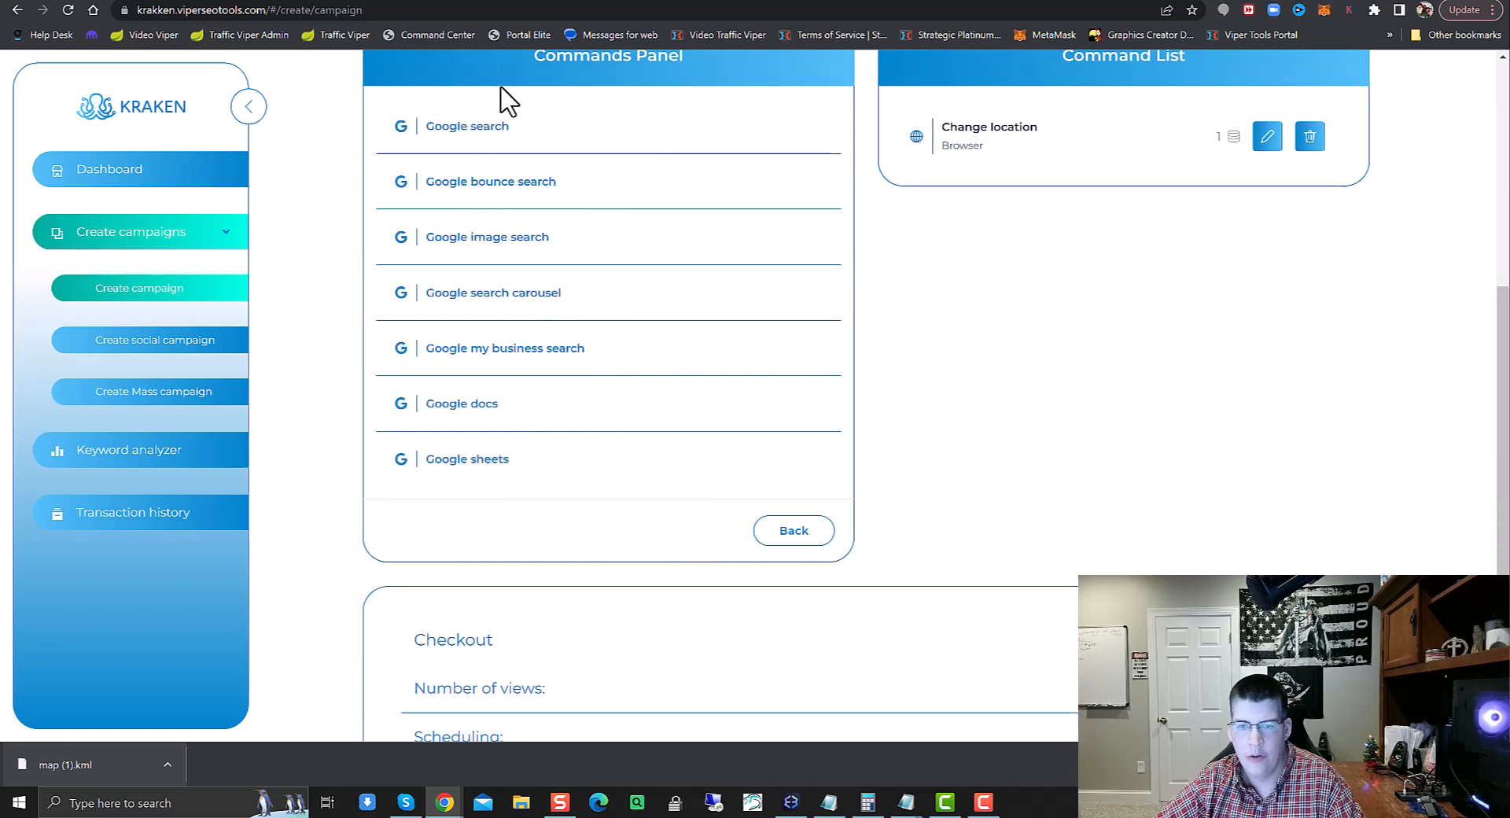
click(488, 123)
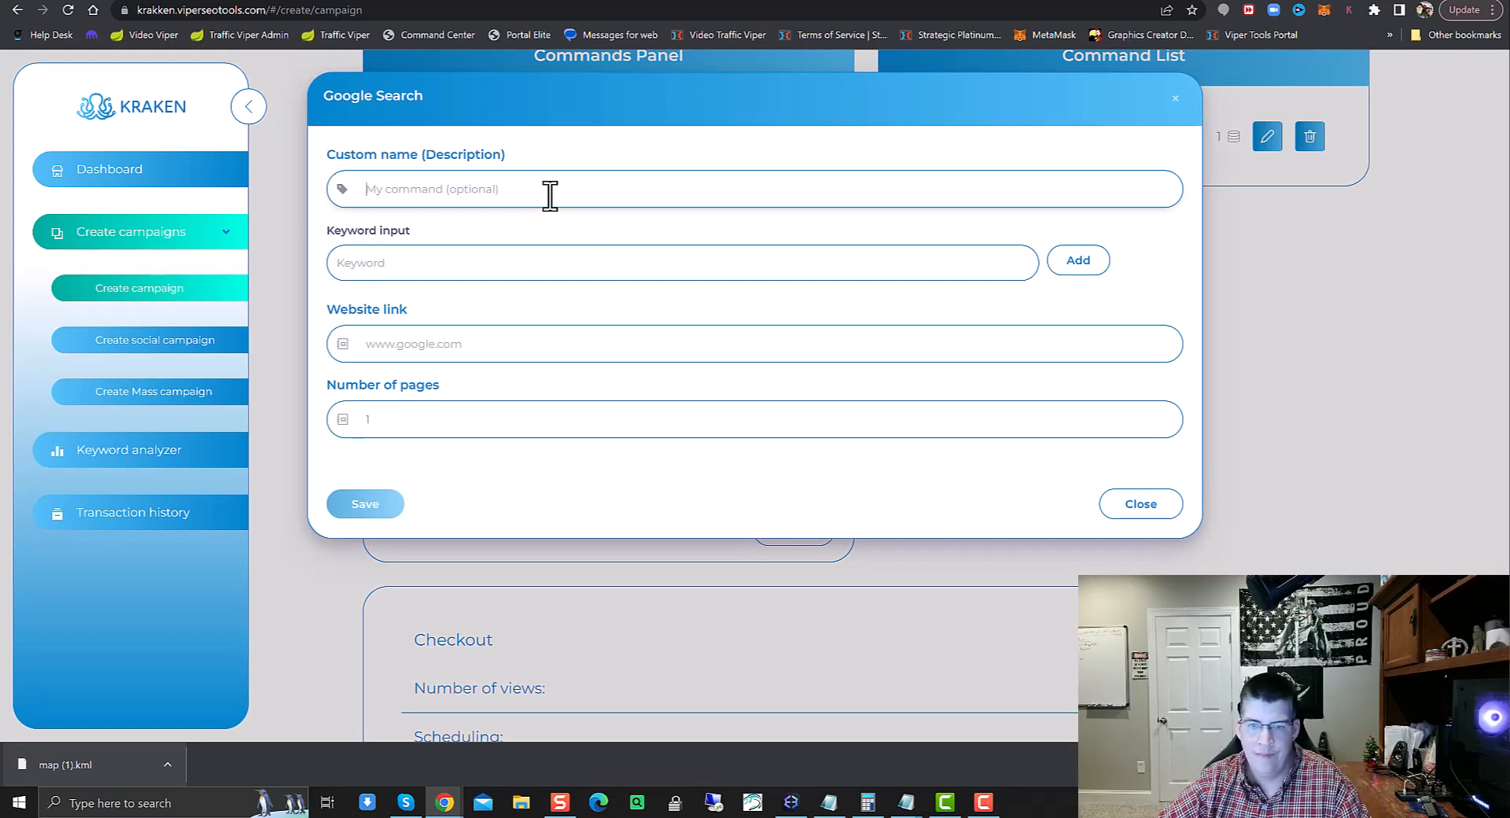
click(484, 261)
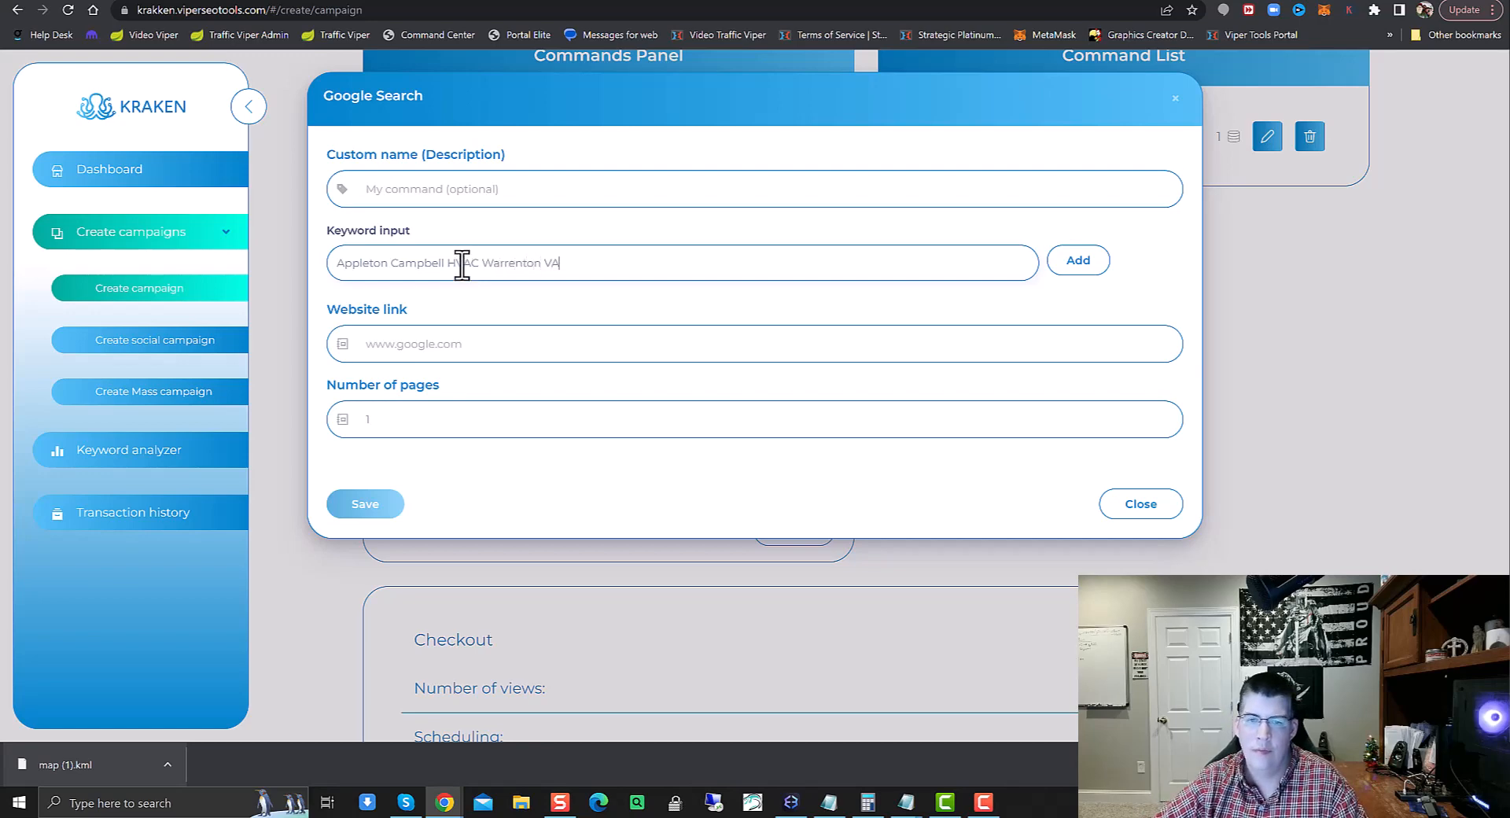
drag(571, 266, 480, 267)
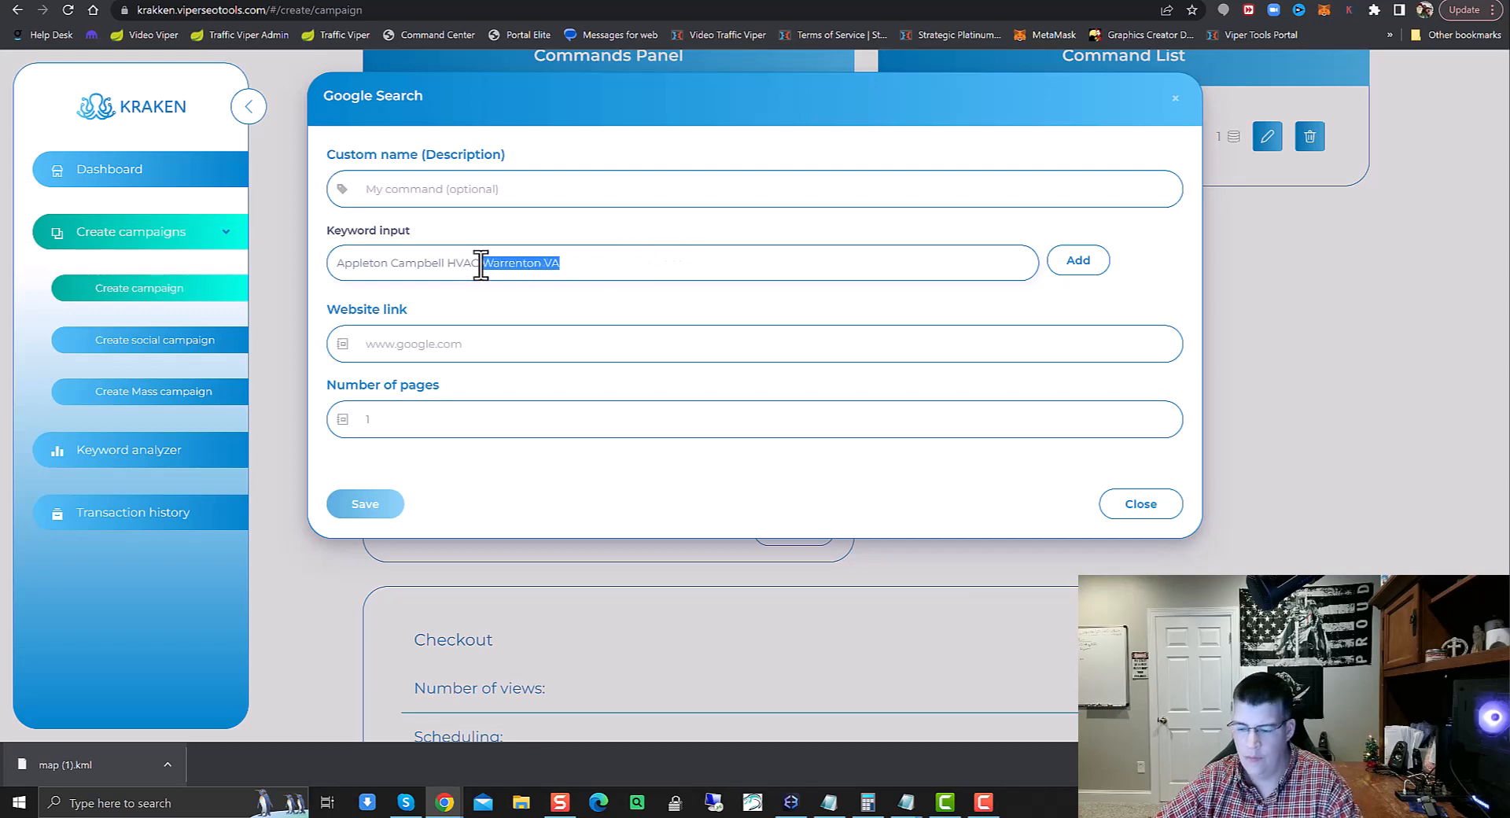
key(BackSpace)
click(1084, 272)
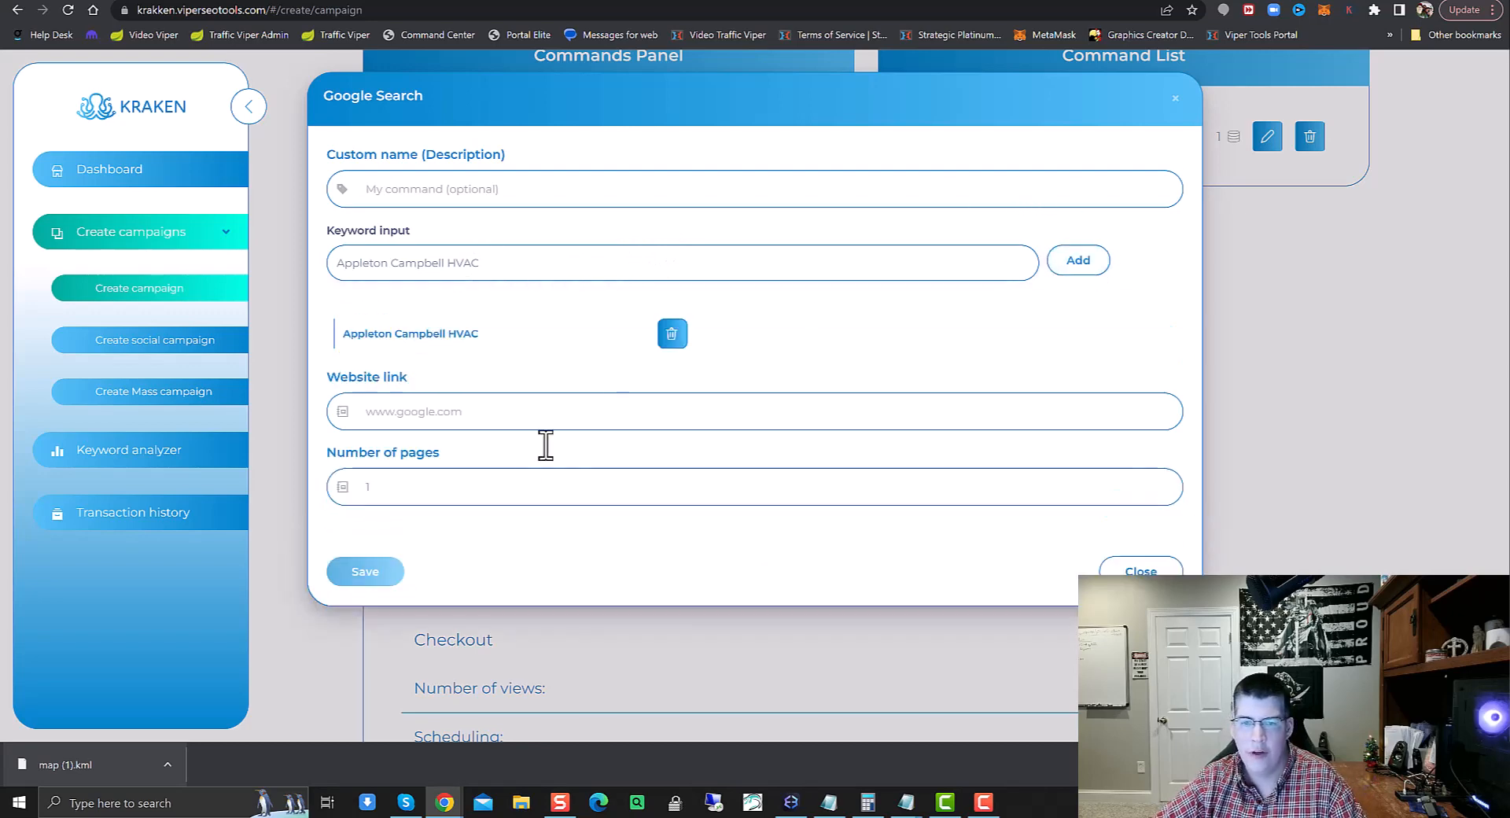
Paste the public map viewer's address as the search command's website link, set the number of pages to 10 and save the command
click(422, 412)
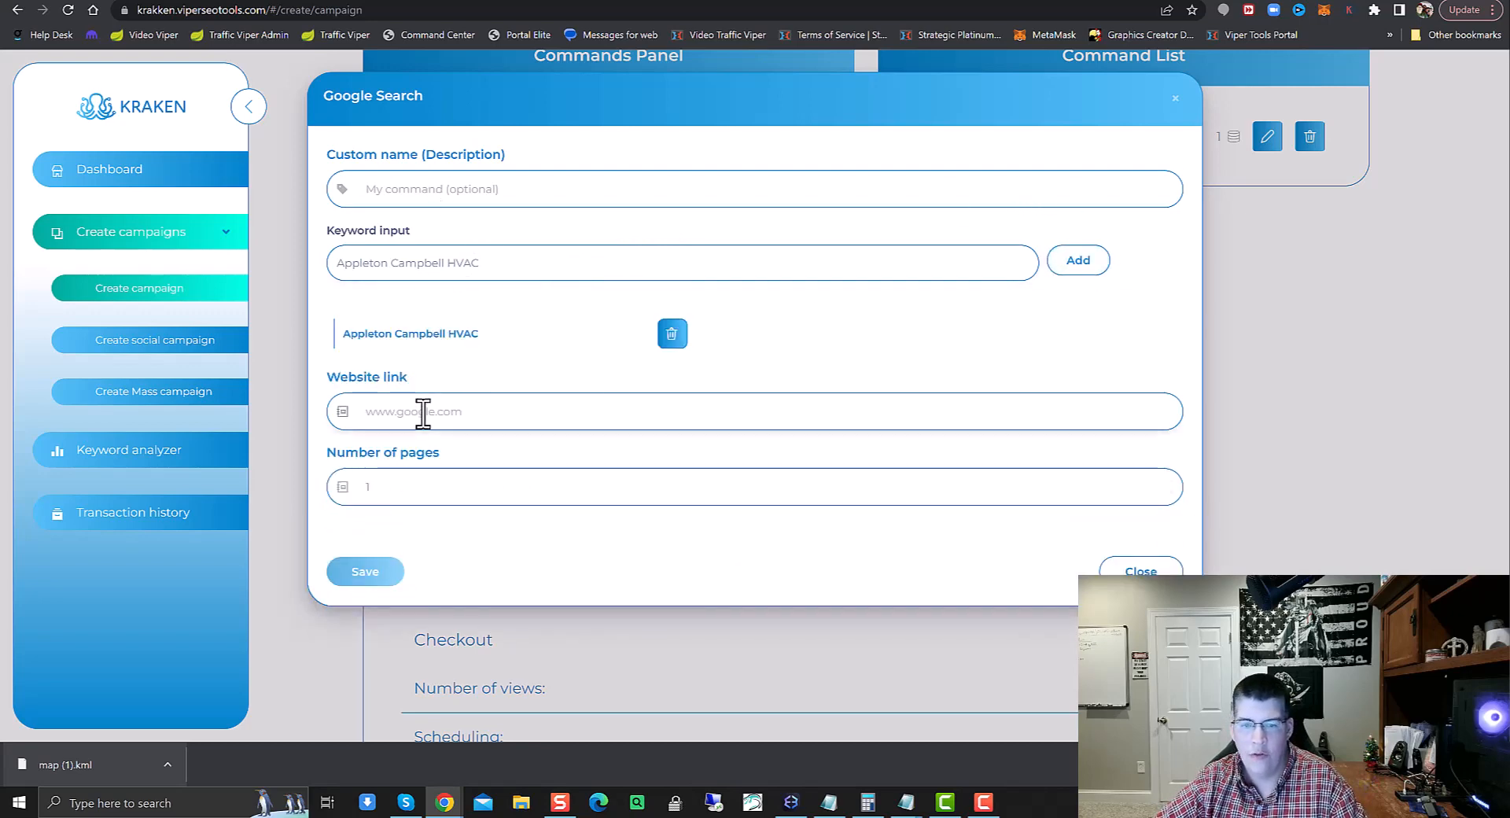
text(https://www.google.com/maps/d/u/0/viewer?mid=17FJoTHC2Jqy10_PWcwr1auYvJ6PDVMw&ll=38.71391940584204%2C-77.8018285&z=13)
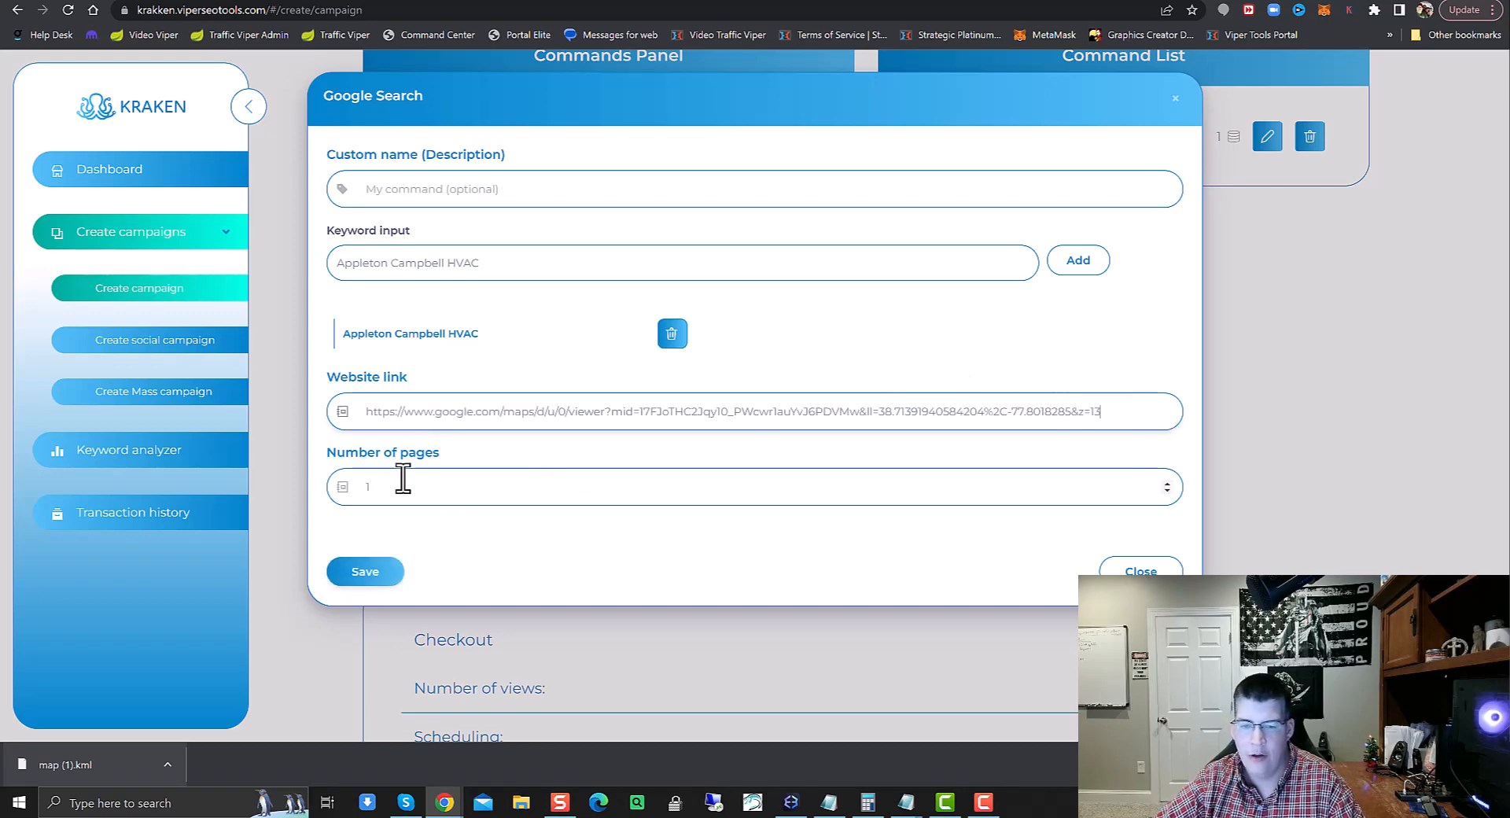
drag(414, 481, 340, 491)
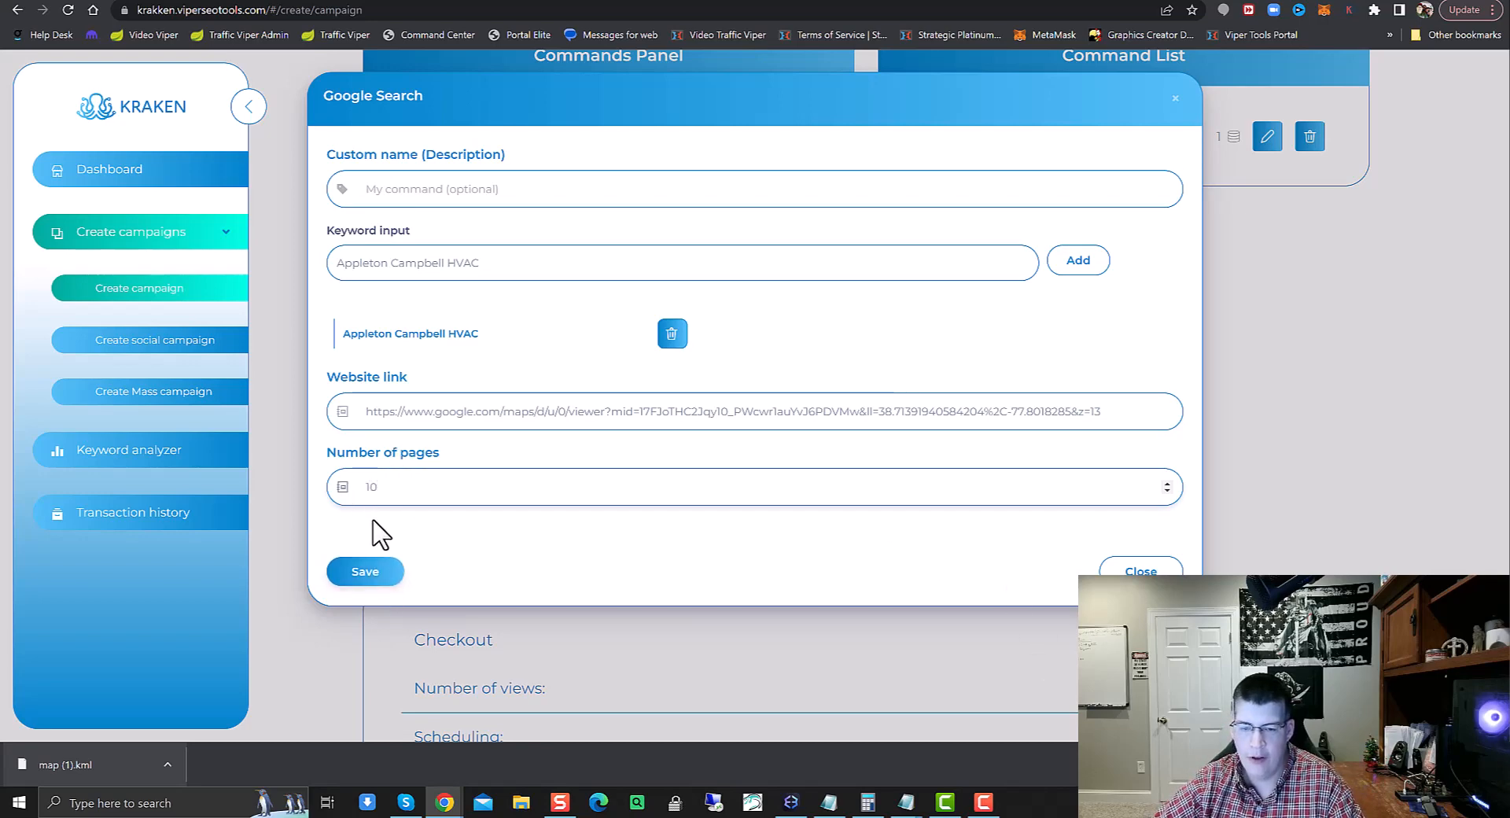
click(369, 571)
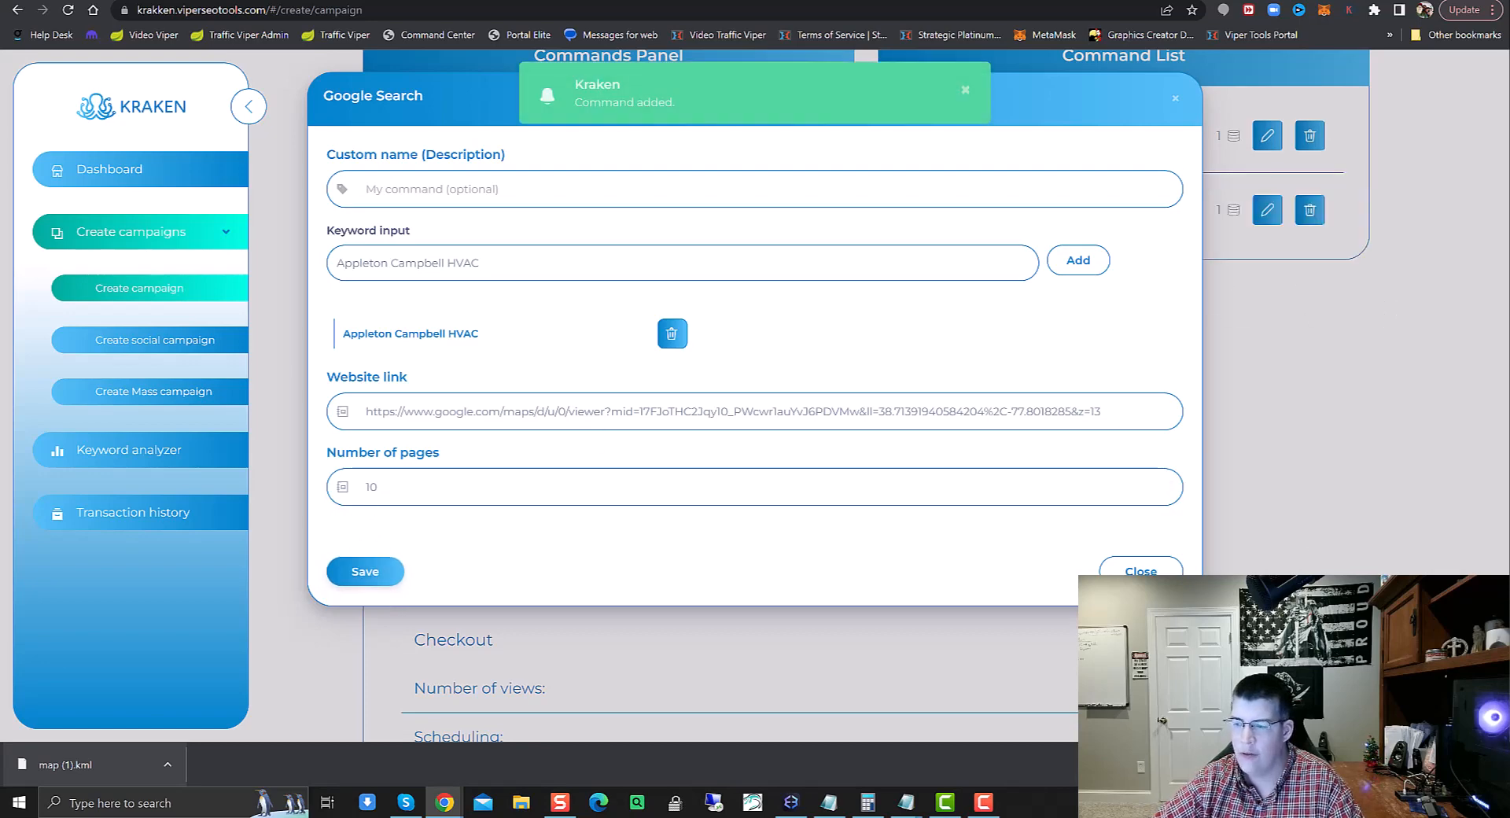
Add a browser Direct link search command that uses the public map viewer's address as its website link
click(1133, 574)
scroll(1227, 405, up, 2)
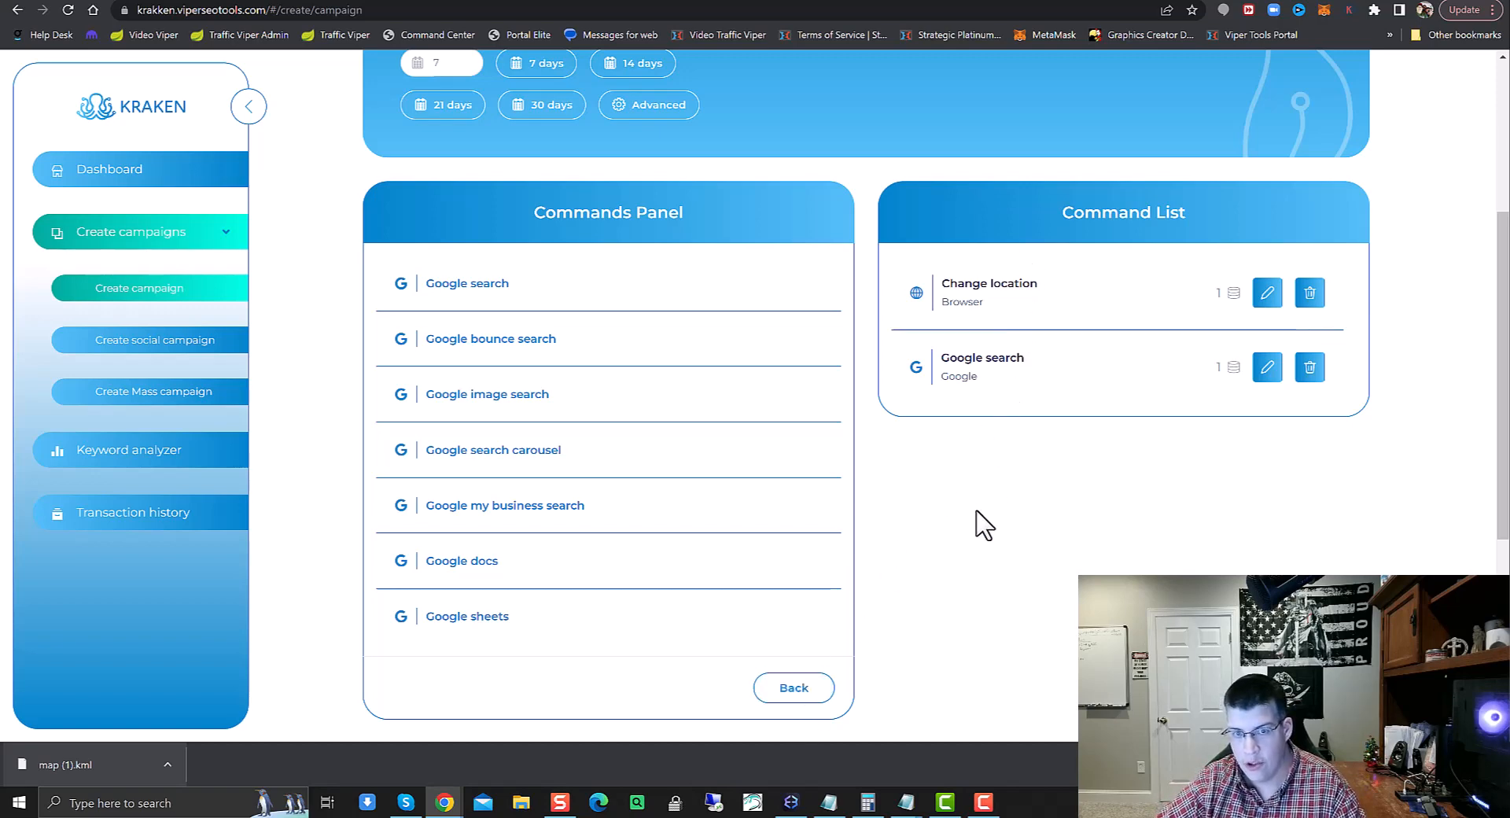
click(798, 695)
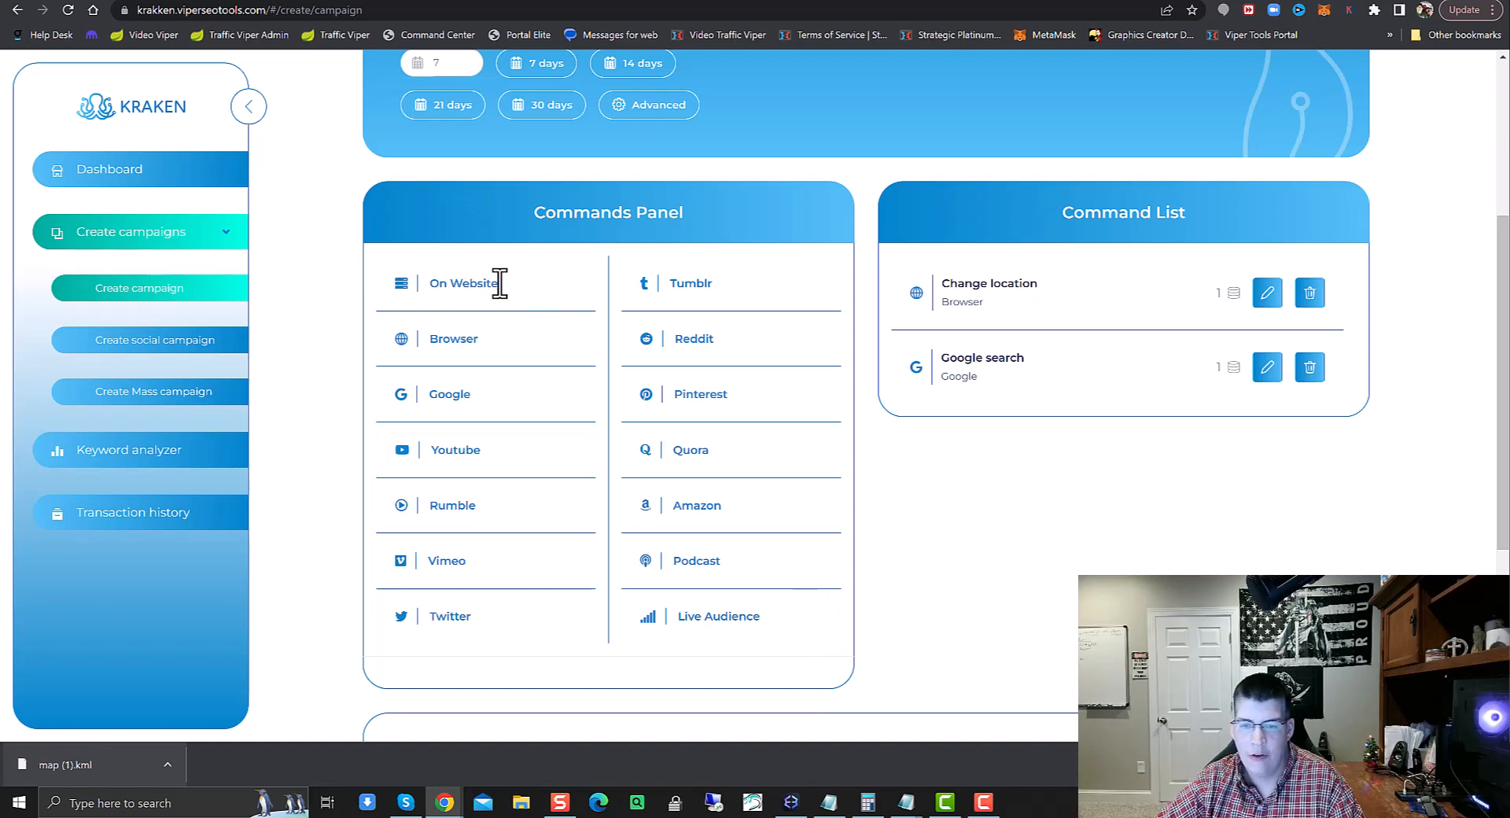
click(456, 338)
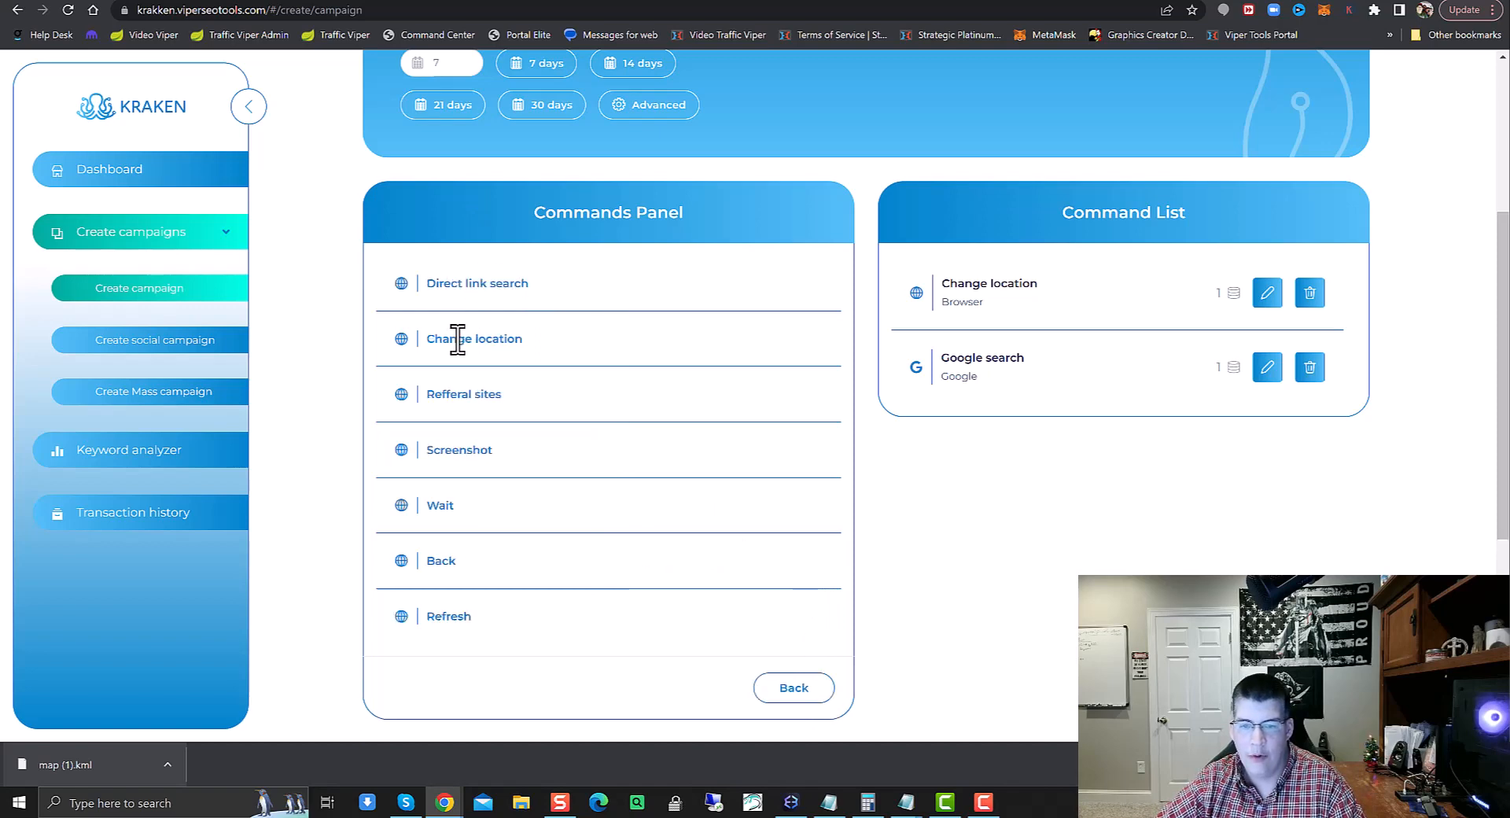
click(481, 285)
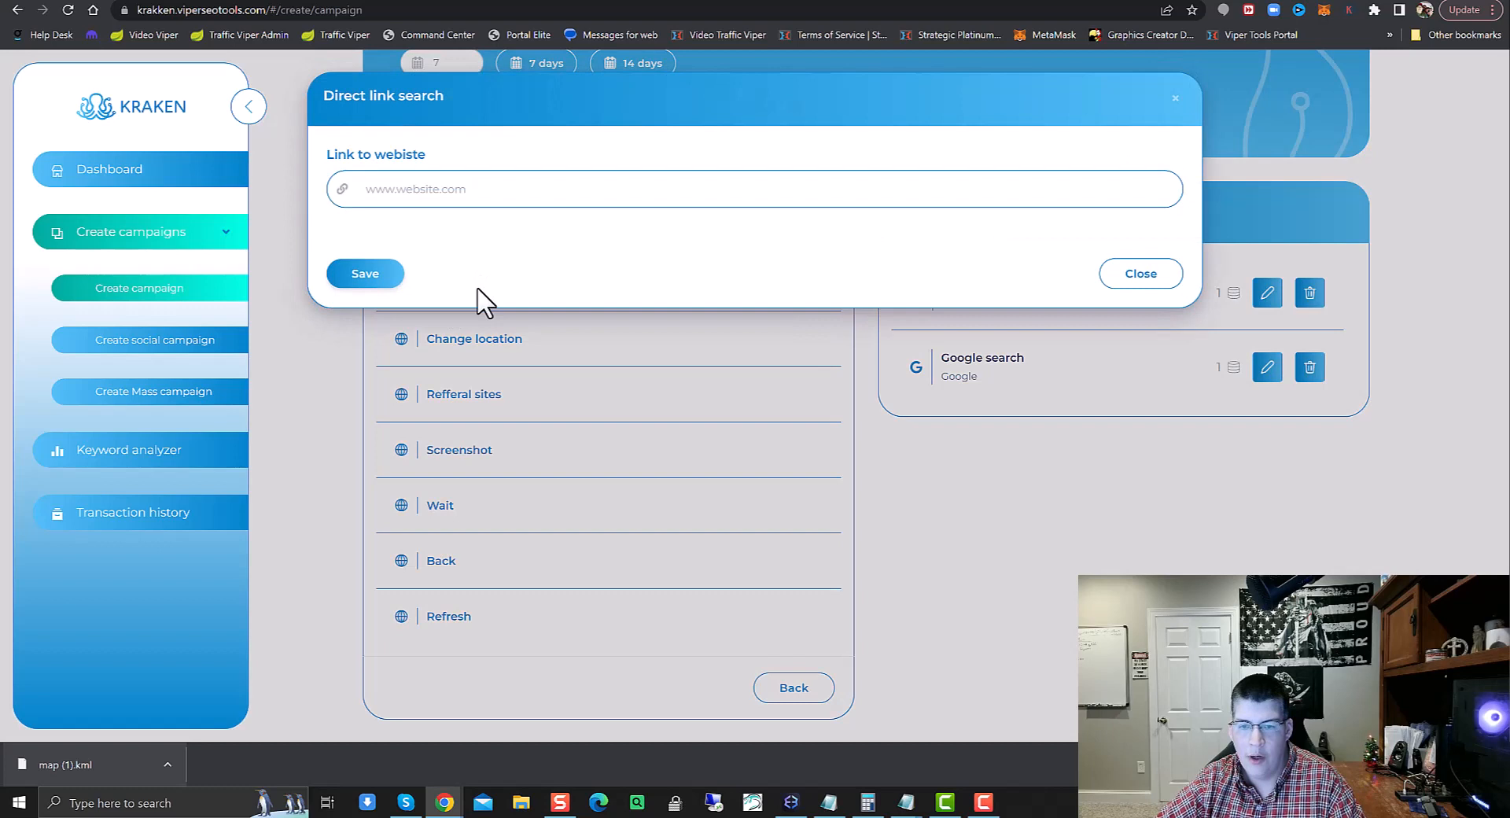
click(467, 192)
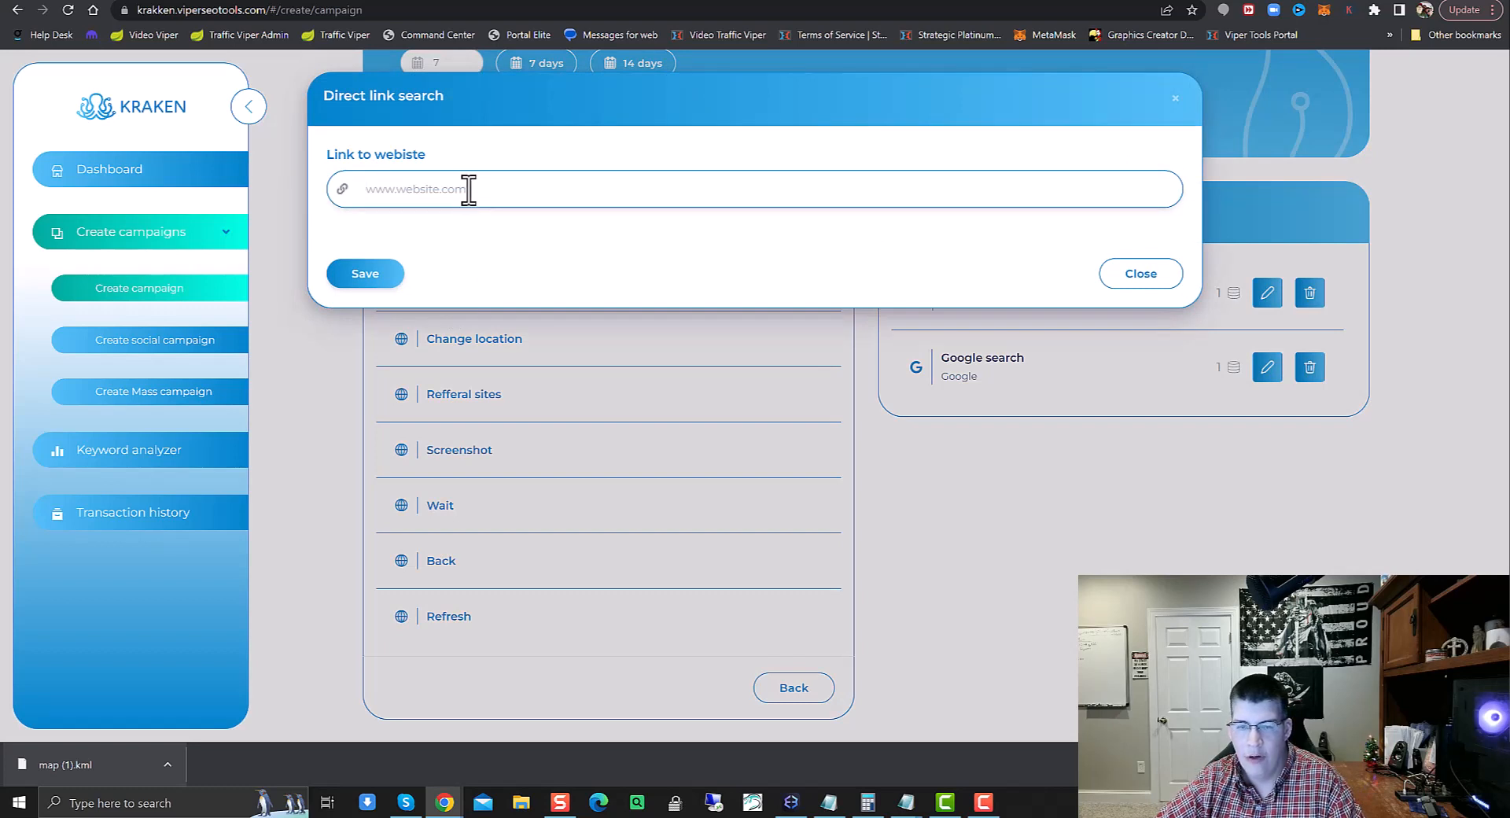
text(https://www.google.com/maps/d/u/0/viewer?mid=17FJoTHC2Jqy10_PWcwr1auYvJ6PDVMw&ll=38.71391940584204%2C-77.8018285&z=13)
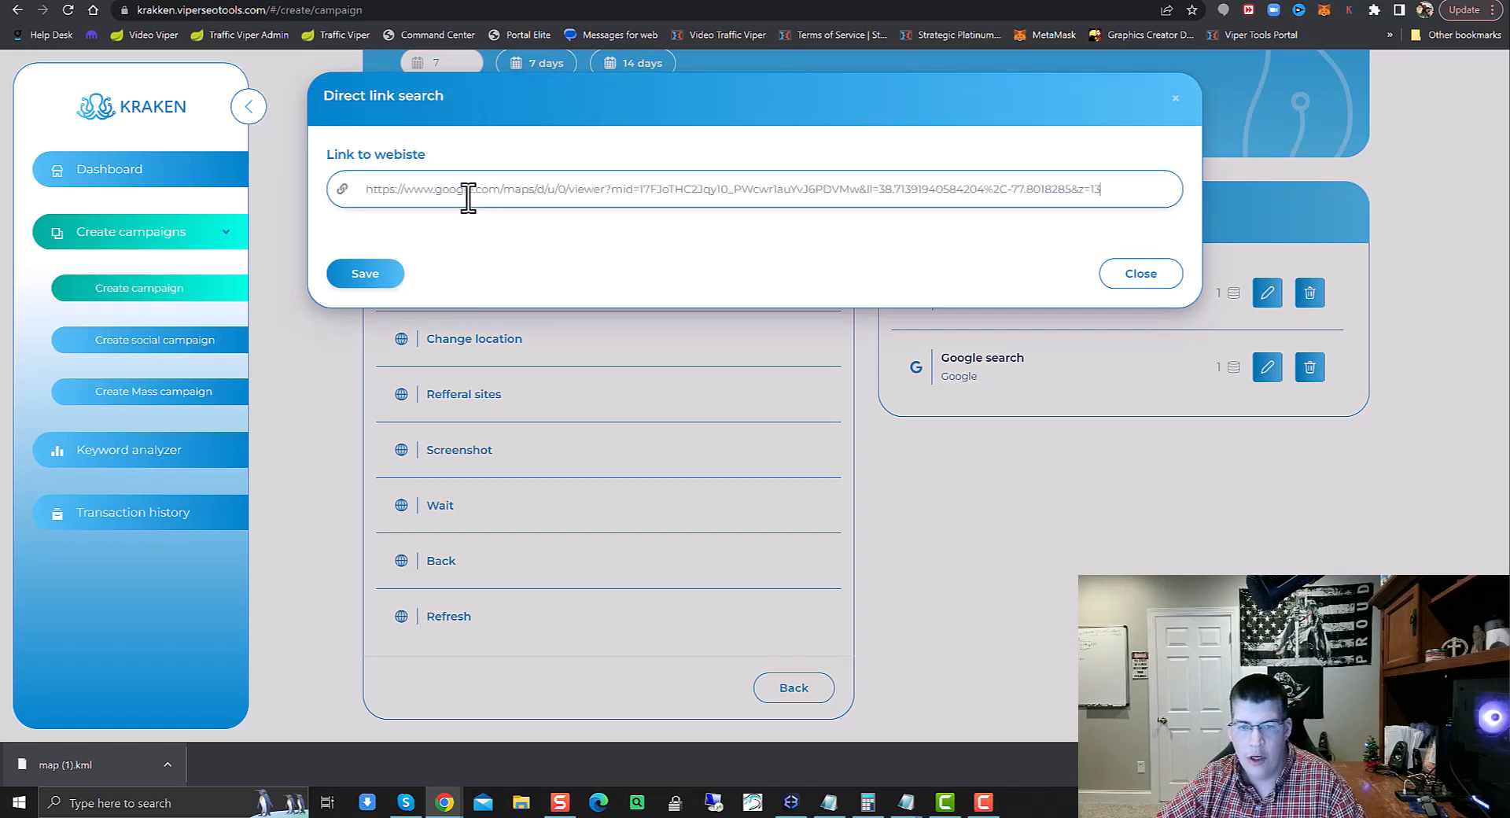
click(379, 288)
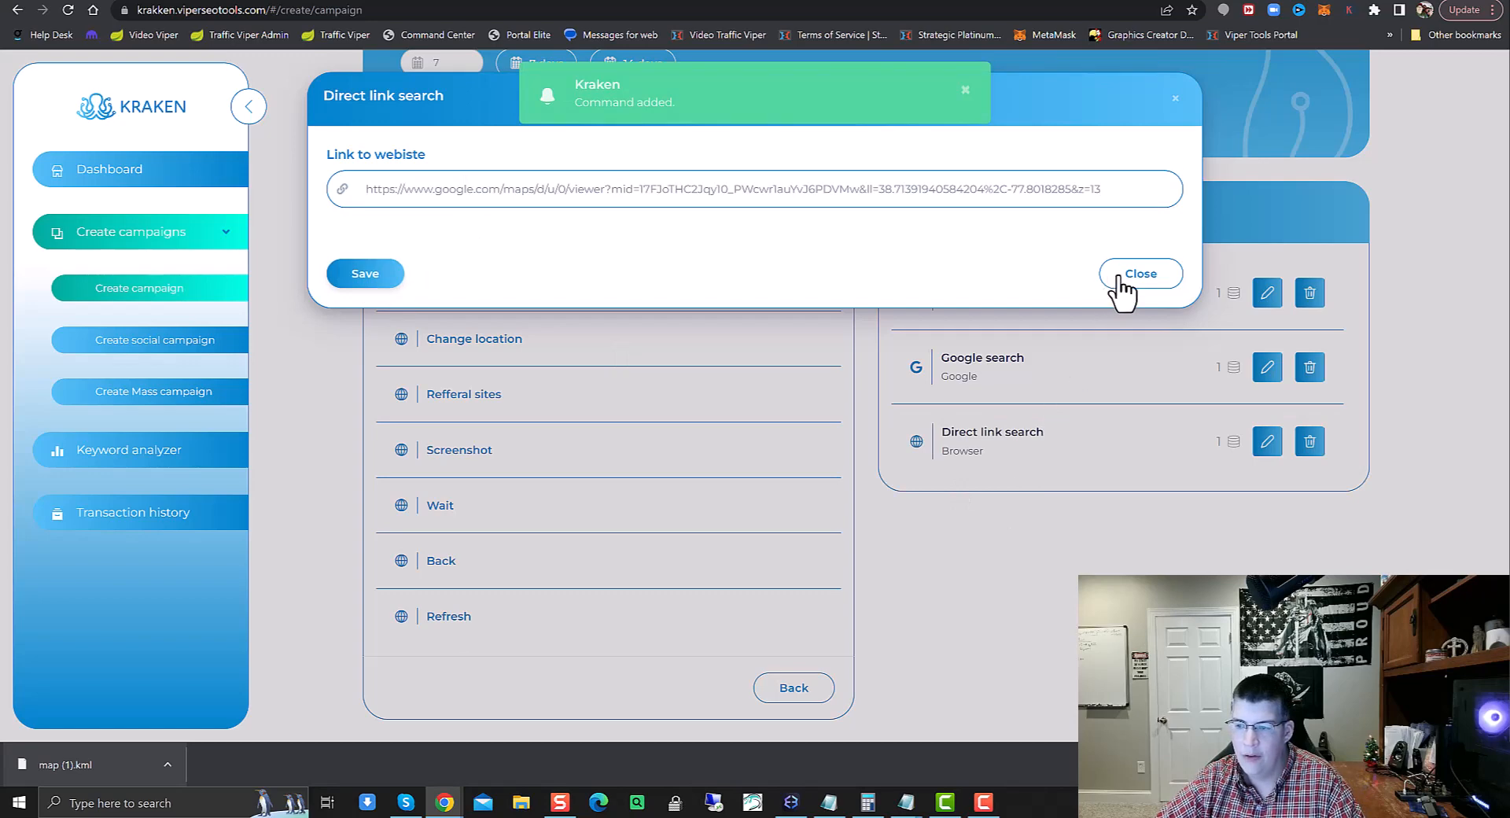
click(1141, 273)
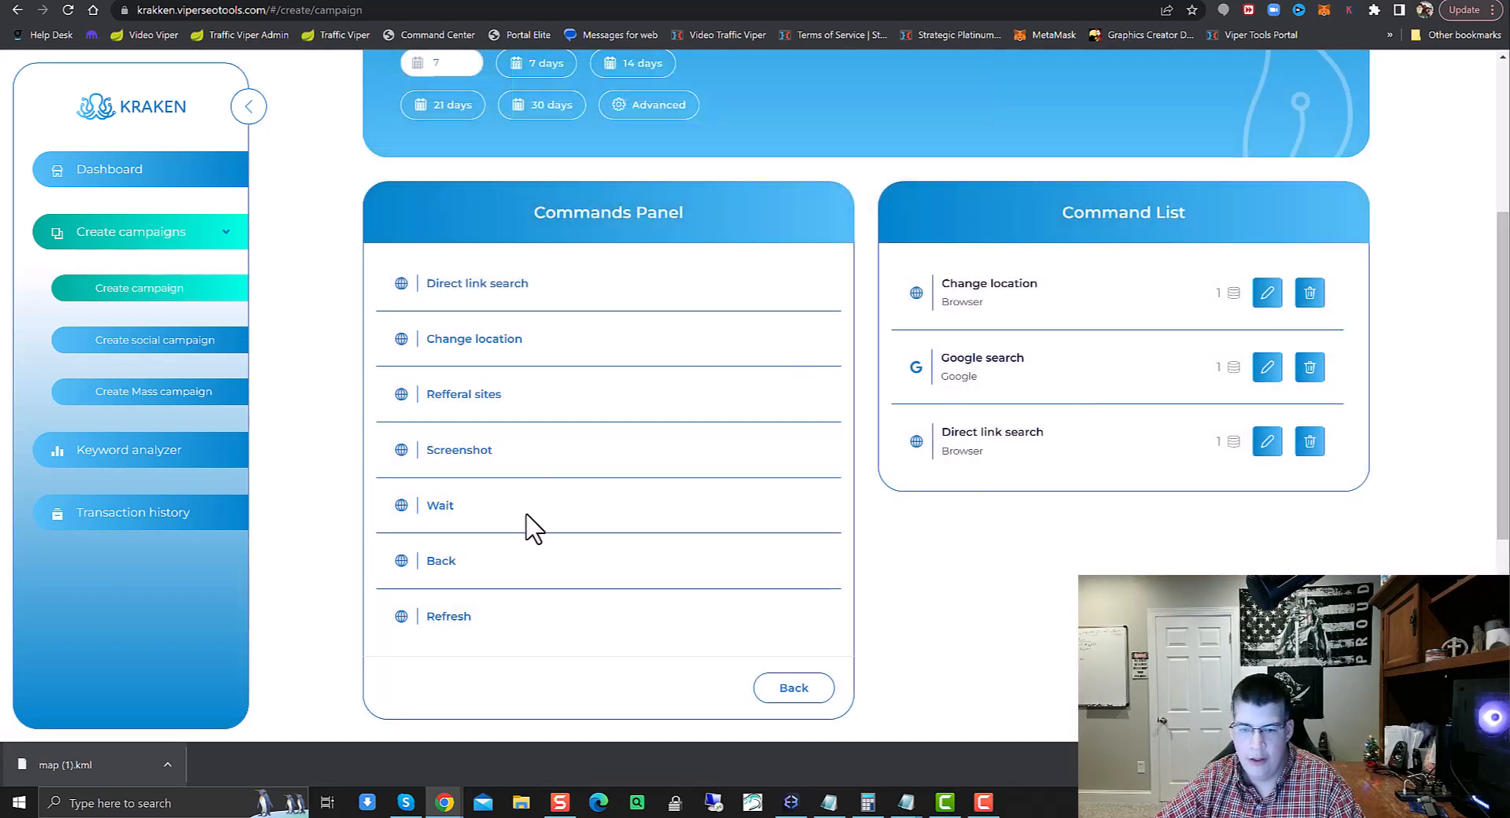
Add an On Website command for reading on the website to the campaign's command list
click(796, 691)
click(456, 284)
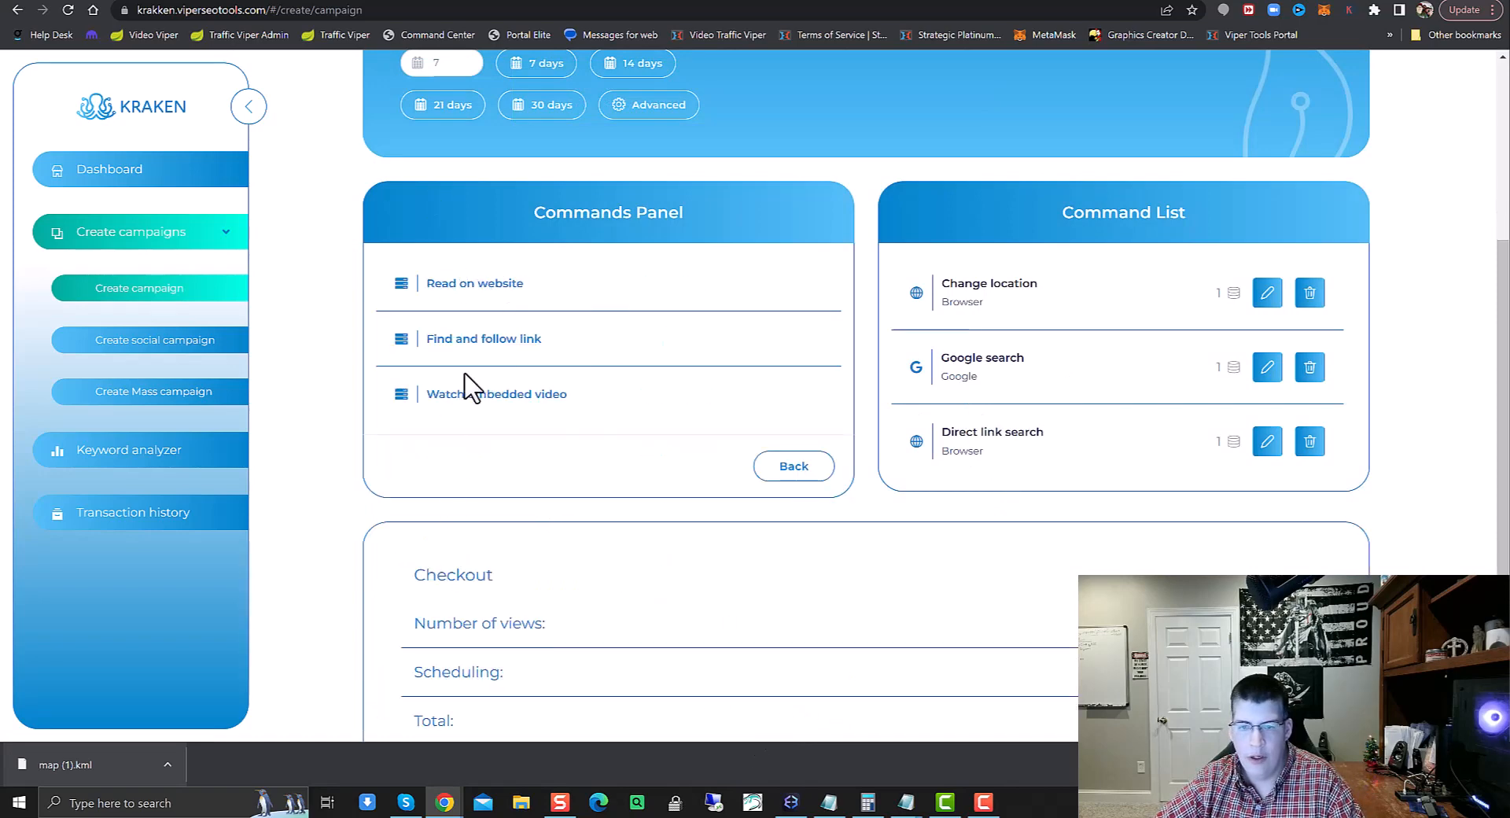
click(477, 283)
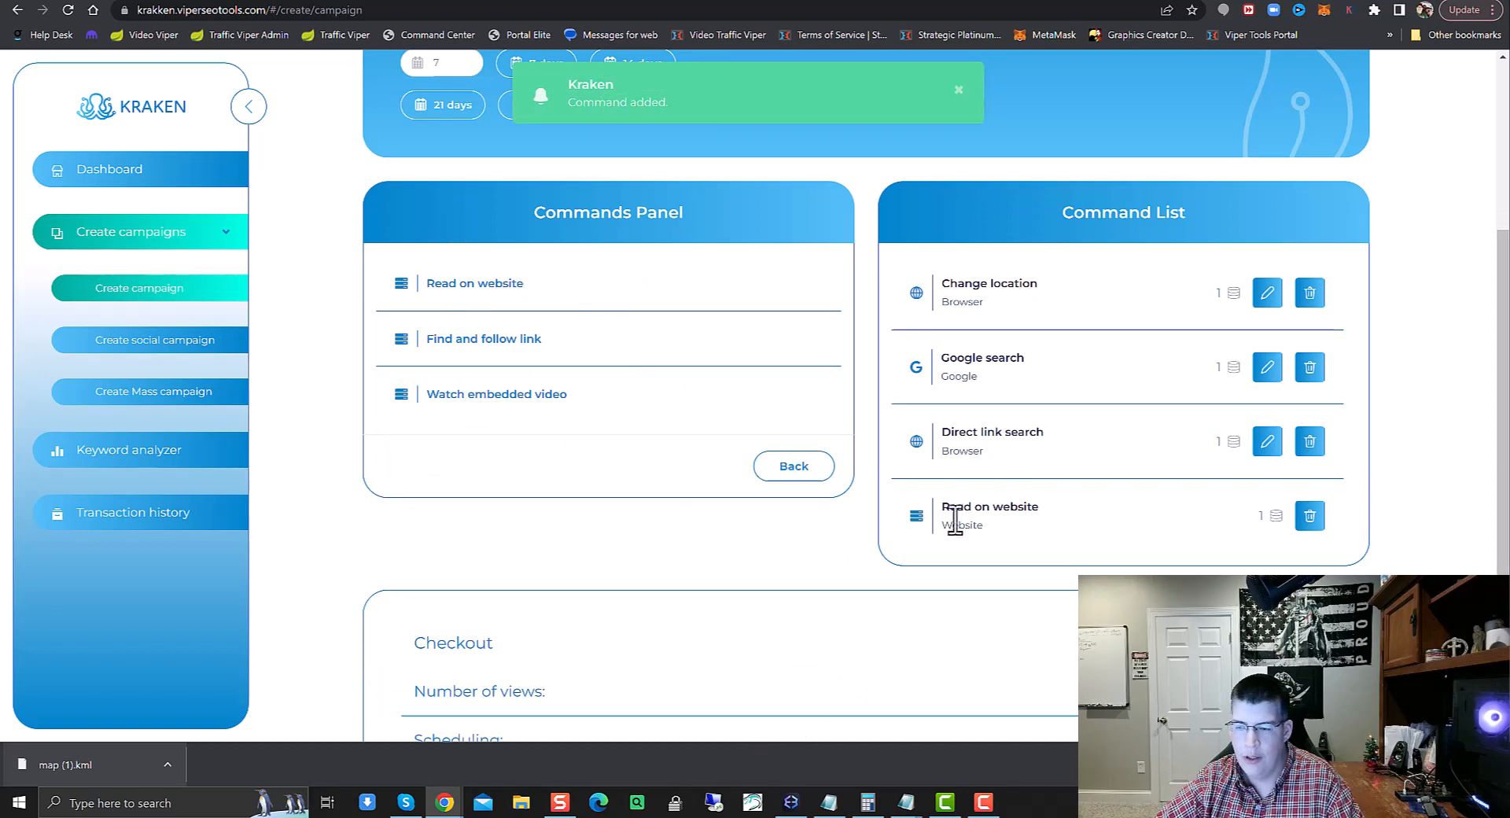
Add a browser Wait command with a wait time of 3 minutes
click(793, 472)
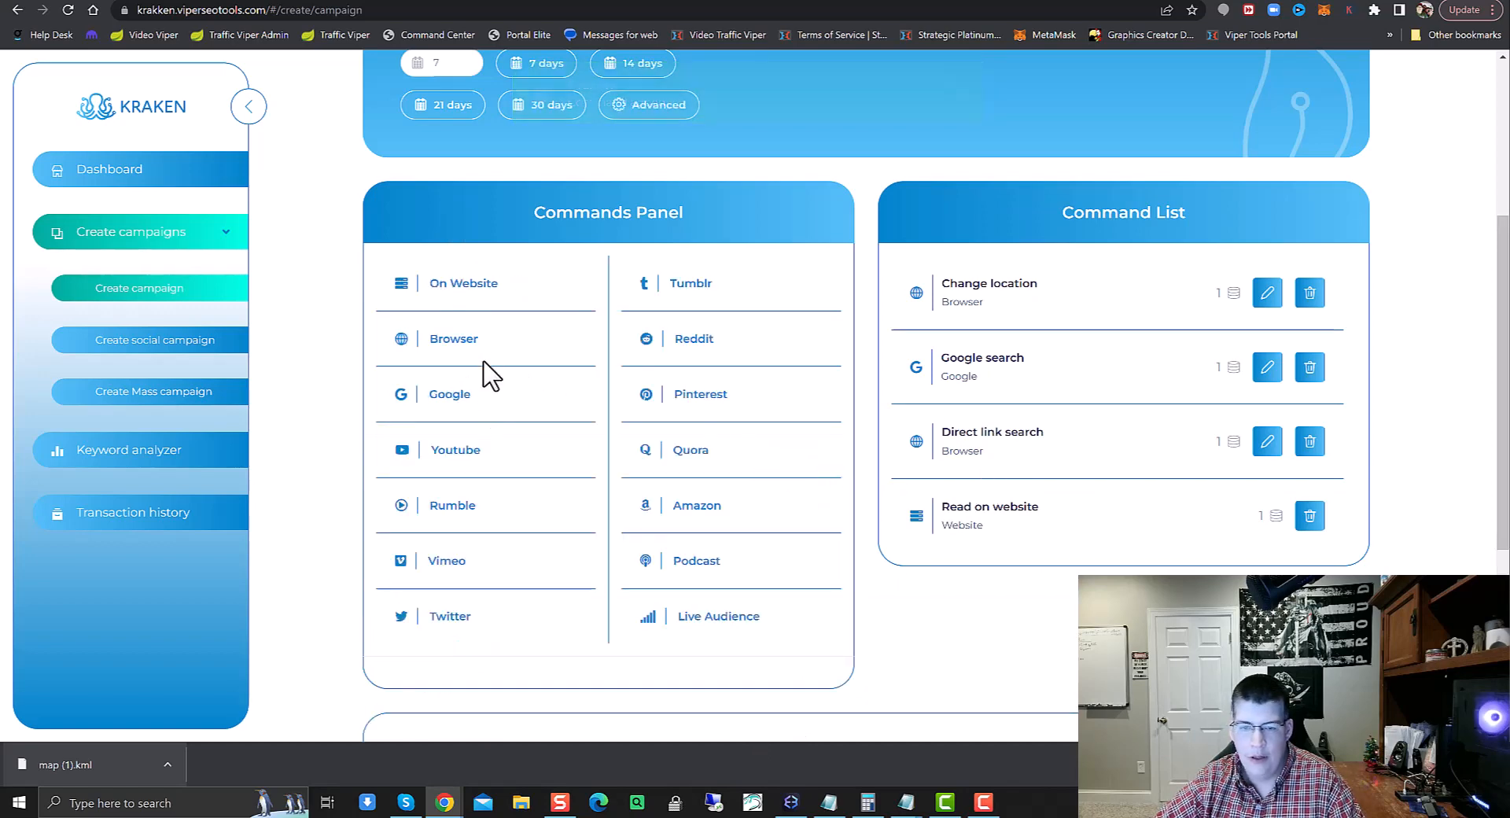
click(471, 338)
click(440, 505)
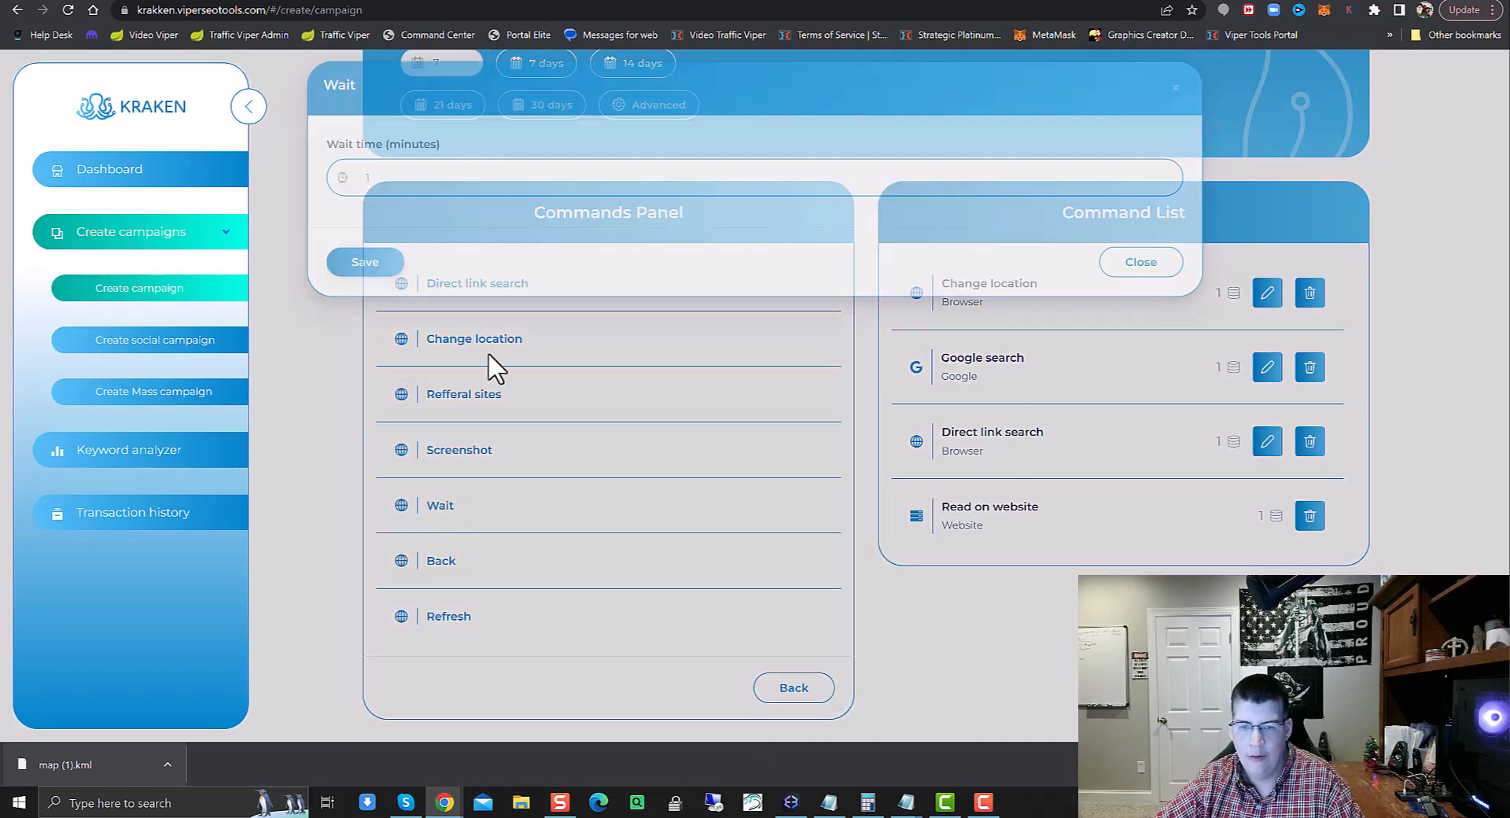
drag(415, 191, 326, 206)
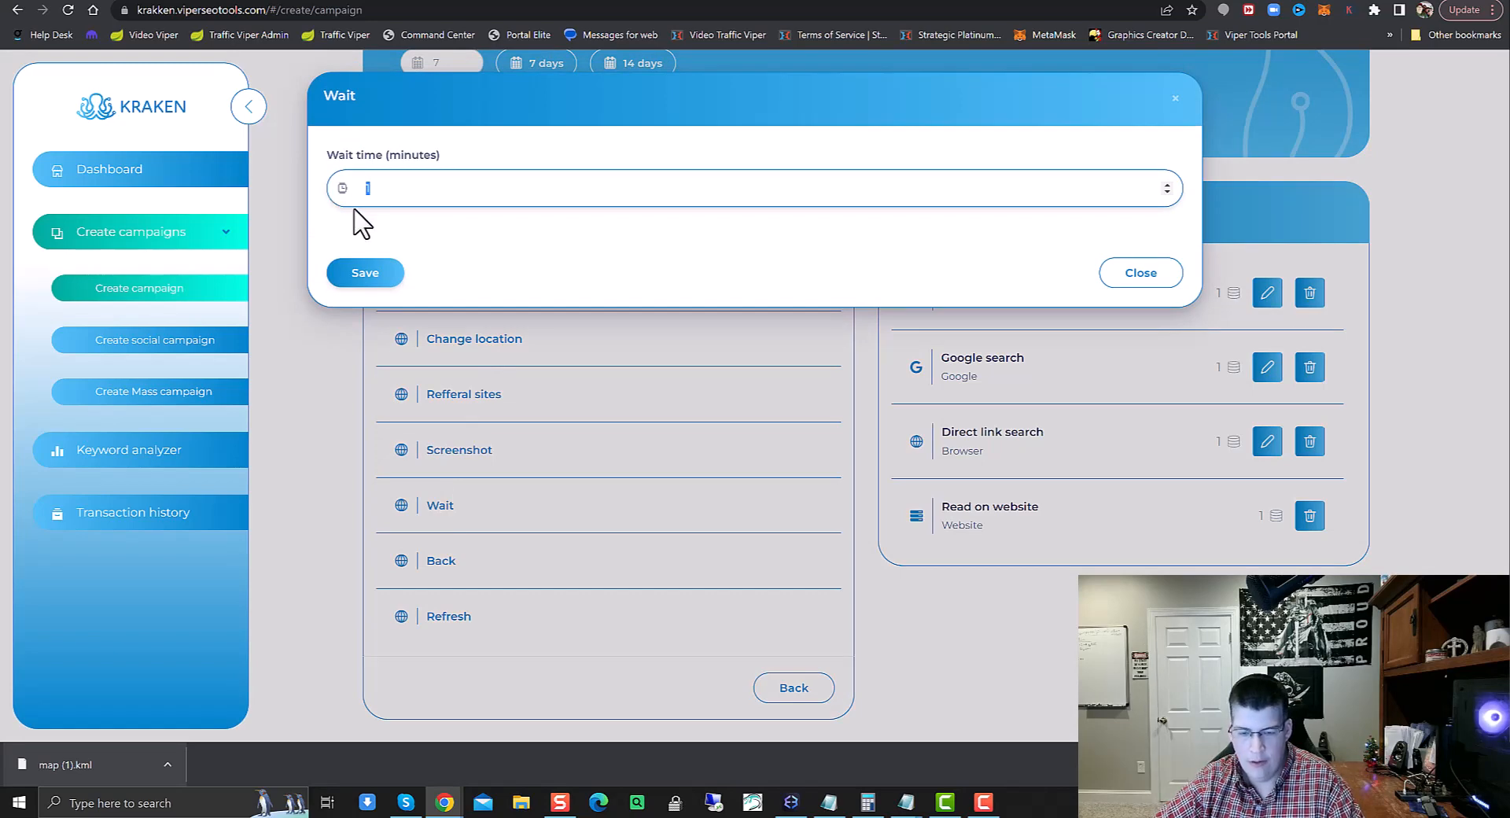
click(374, 276)
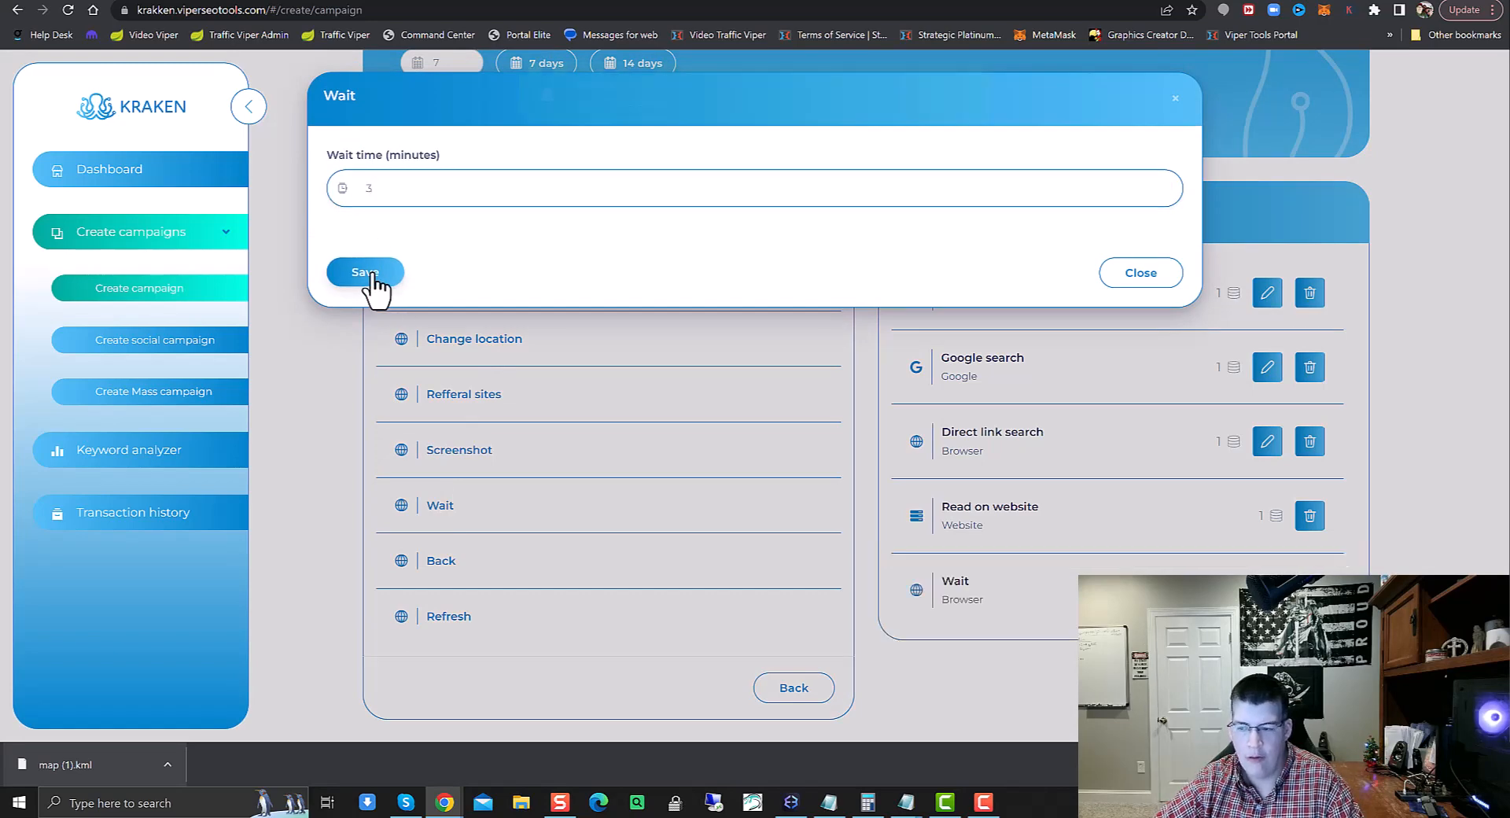
click(1154, 284)
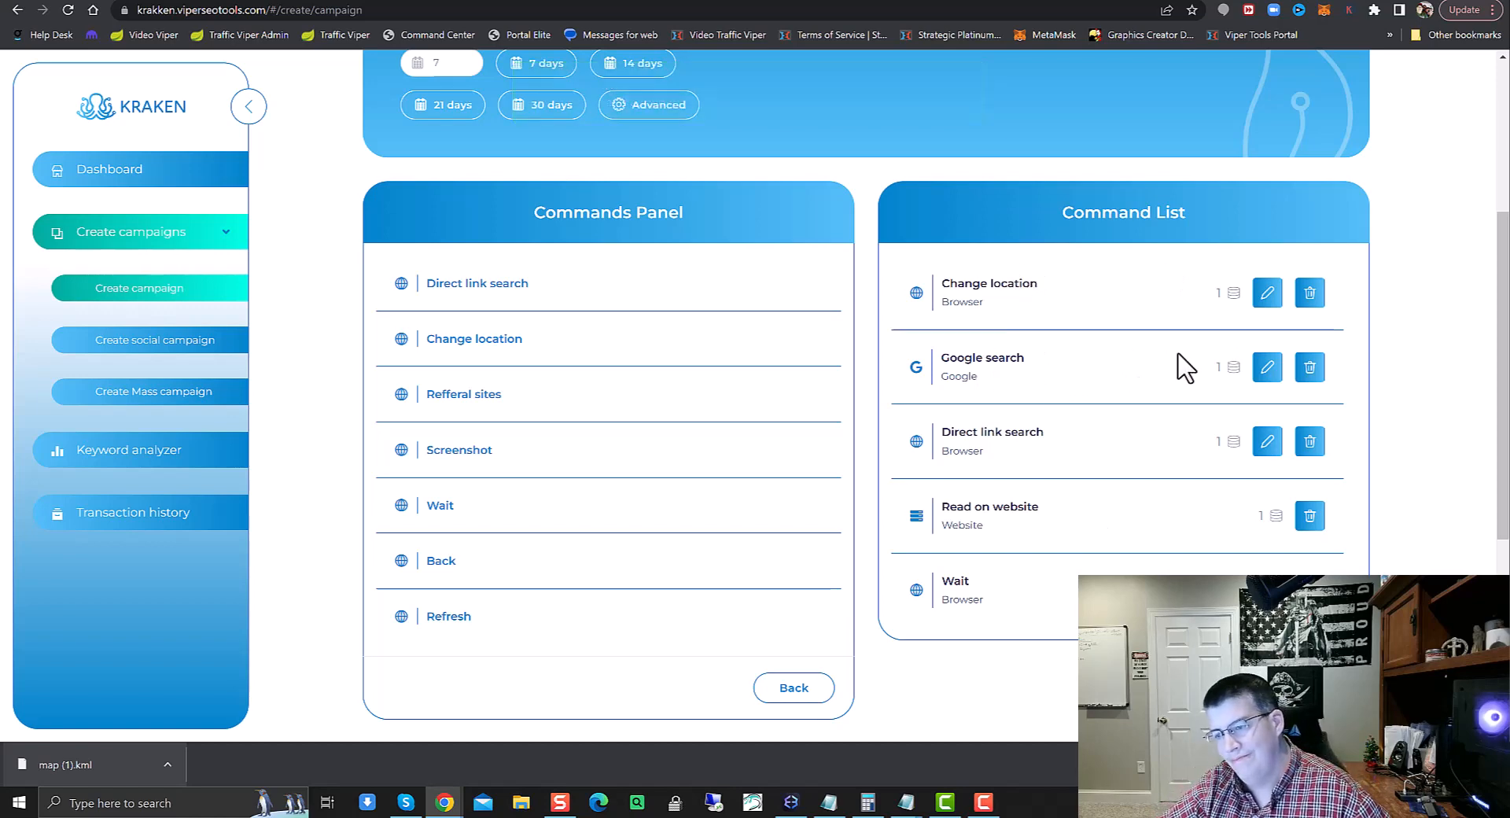
Edit the Google search command to use 5 as its number of pages and update it
click(1267, 367)
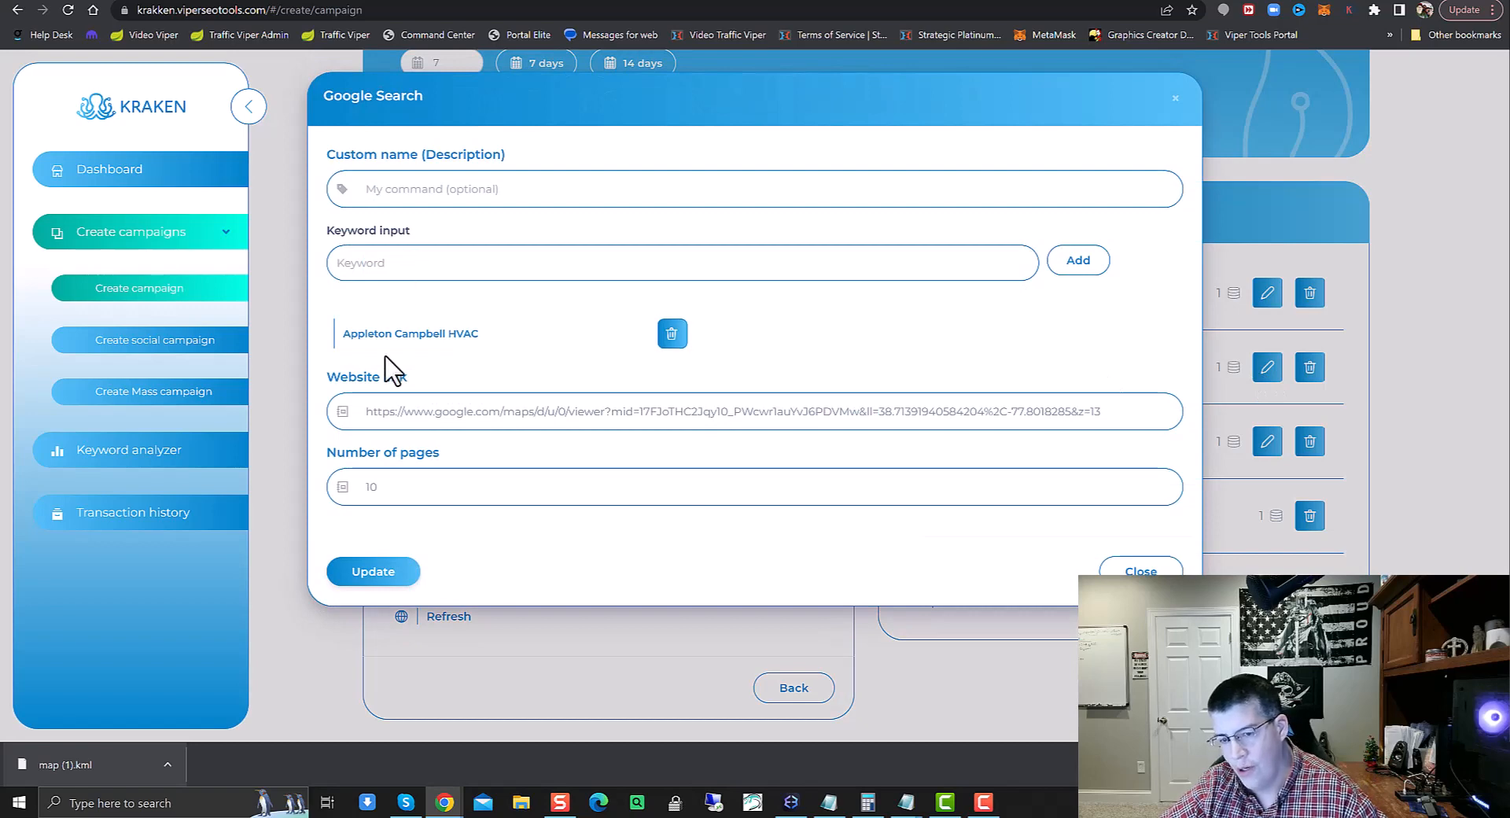
double_click(337, 502)
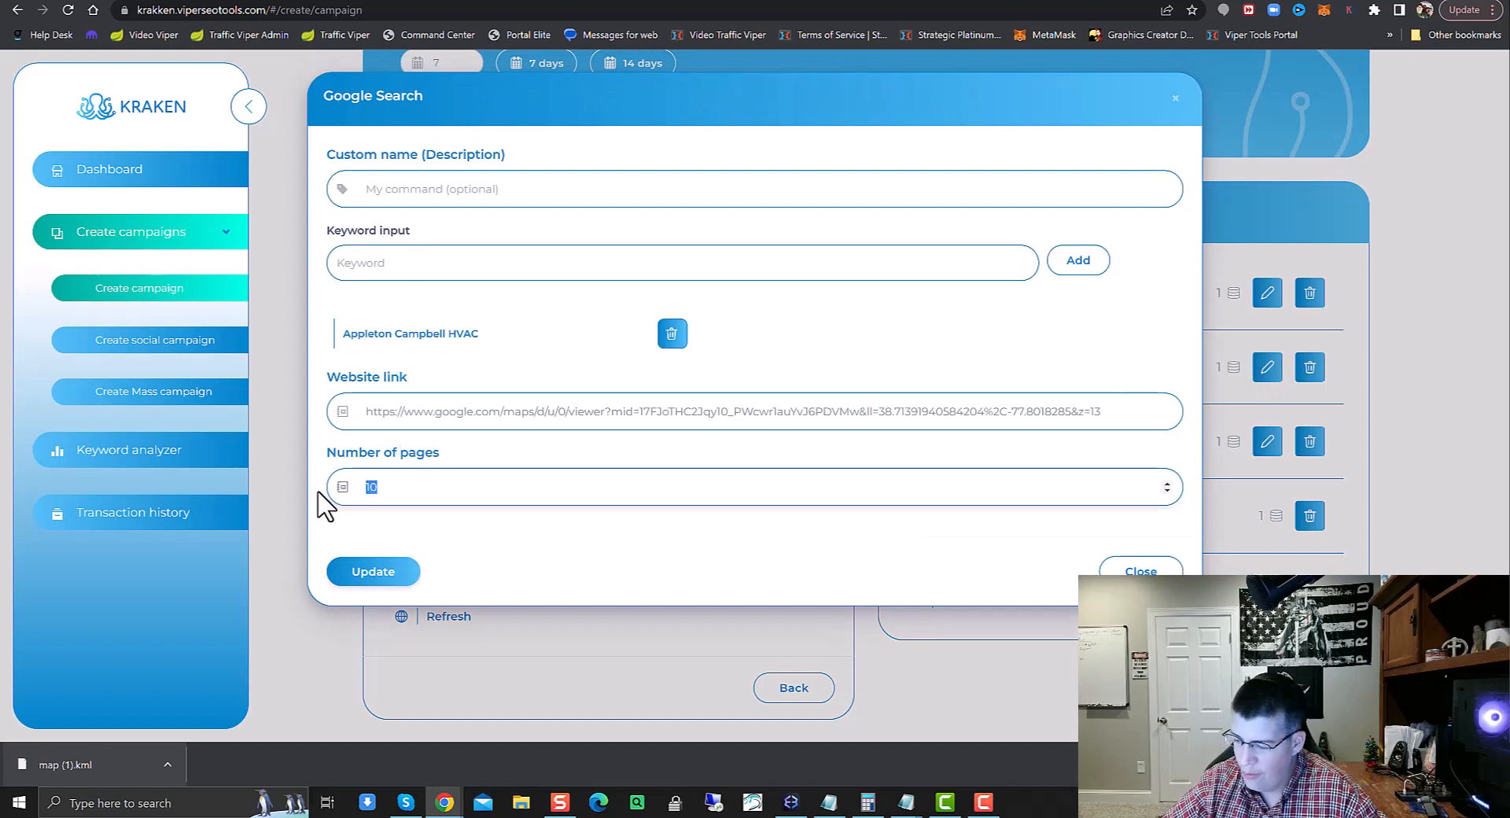
click(371, 574)
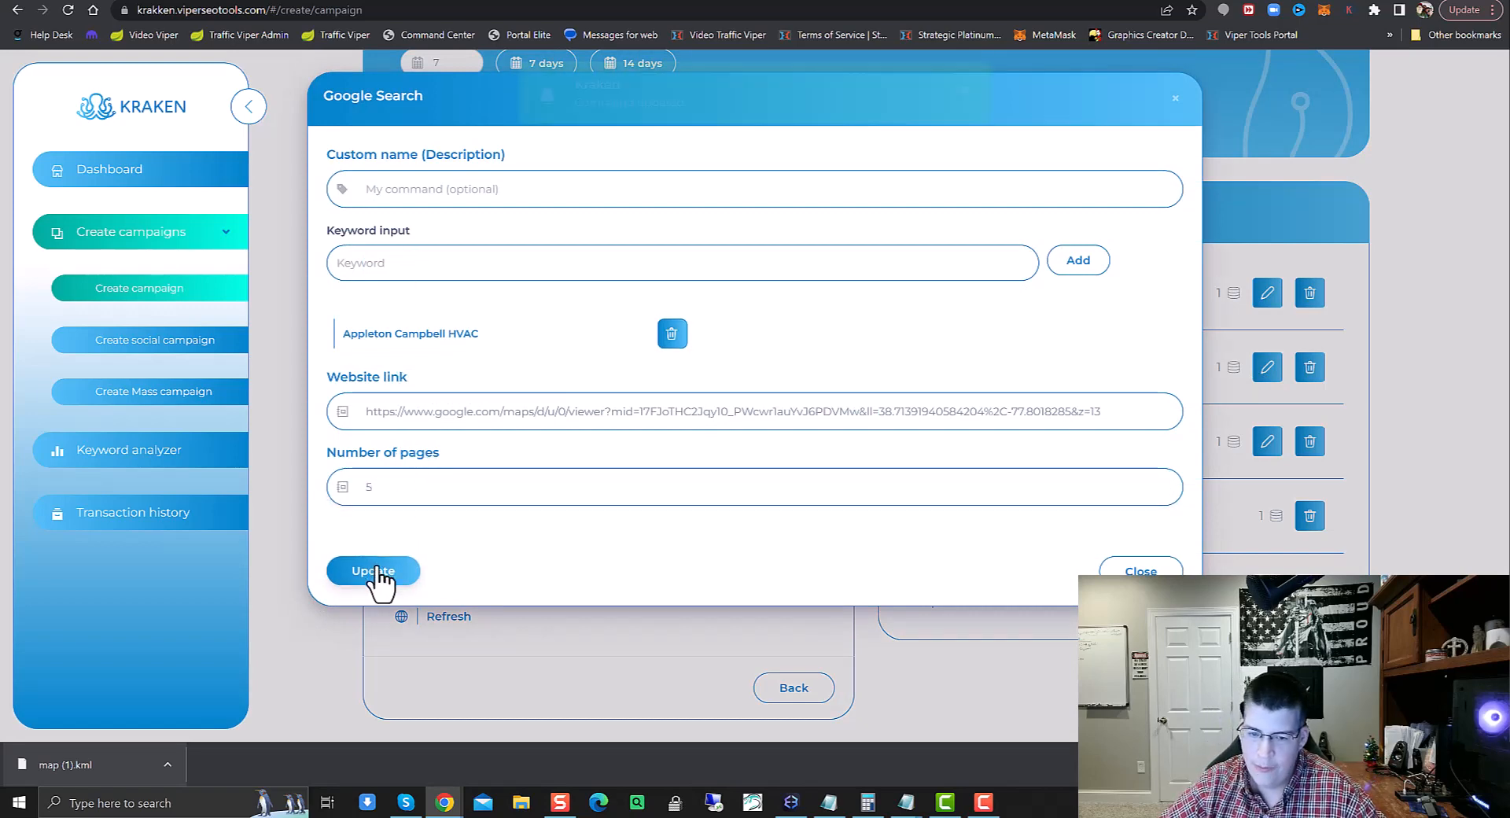
click(1354, 336)
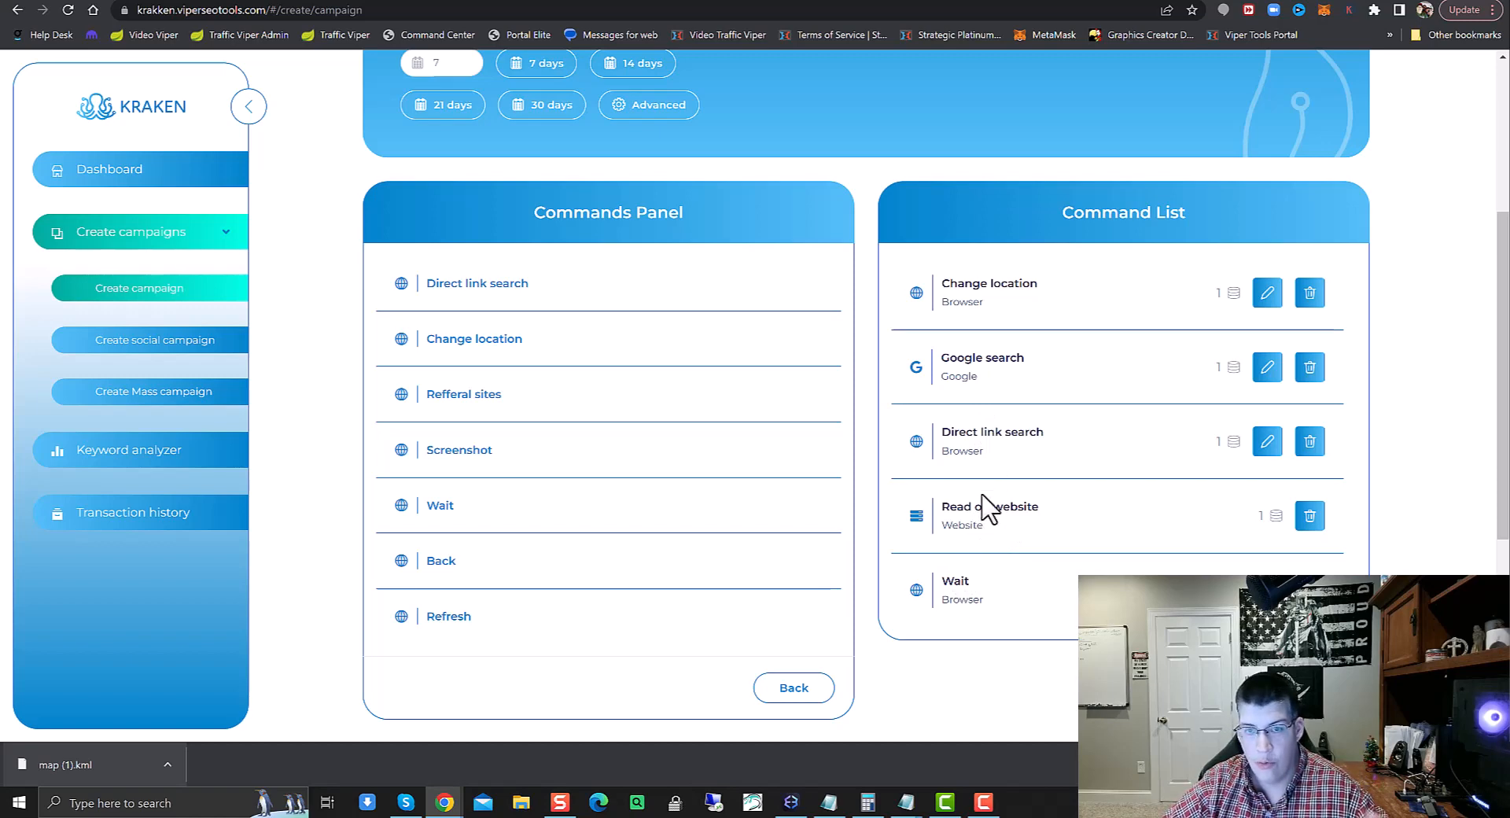
Switch to Google My Maps and examine the service-area outline, both Appleton Campbell entries, and the view counts in the editor and public viewer
click(543, 0)
scroll(553, 328, down, 2)
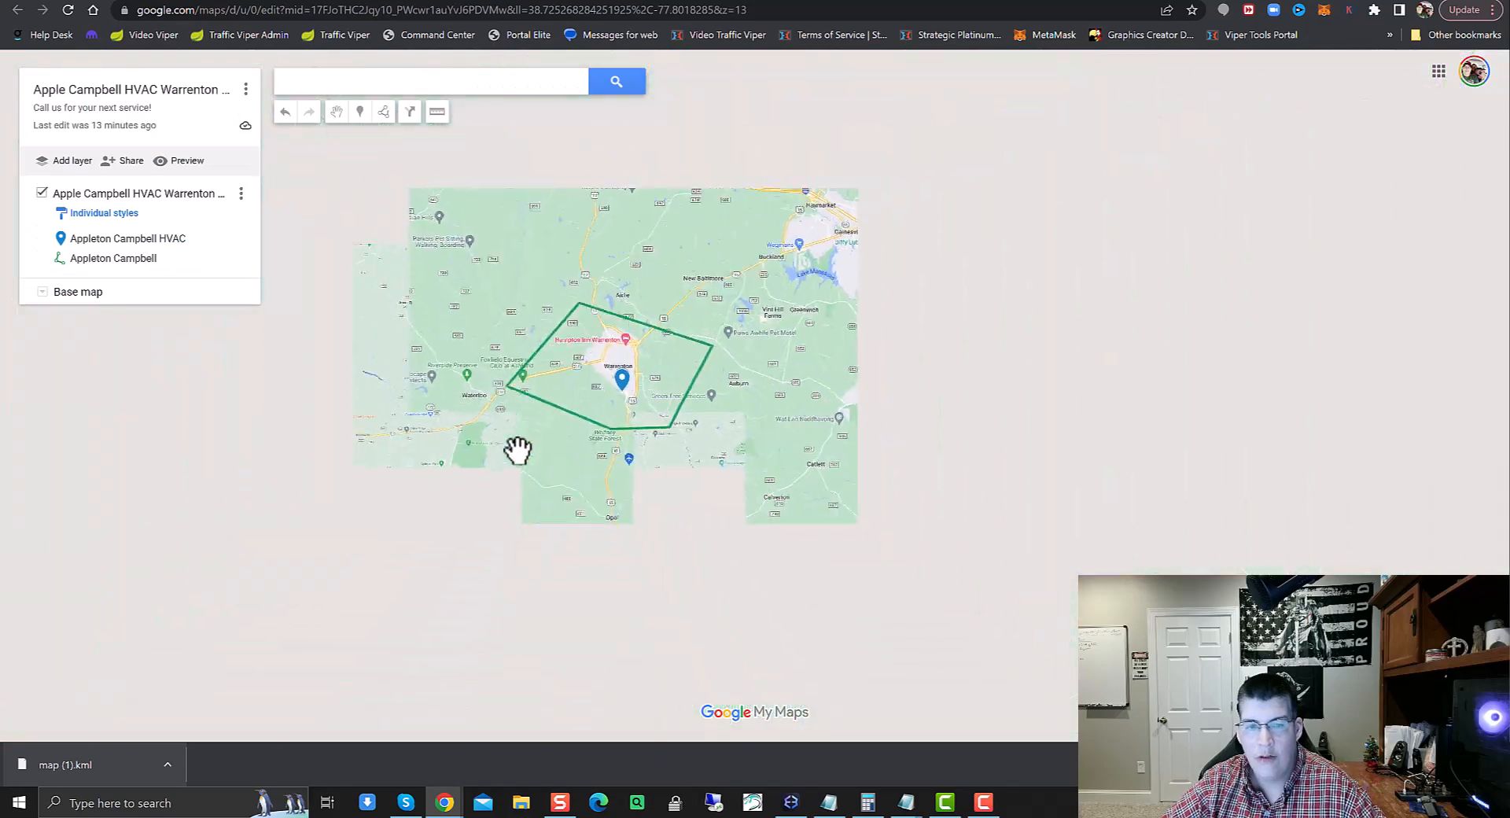
scroll(543, 400, up, 2)
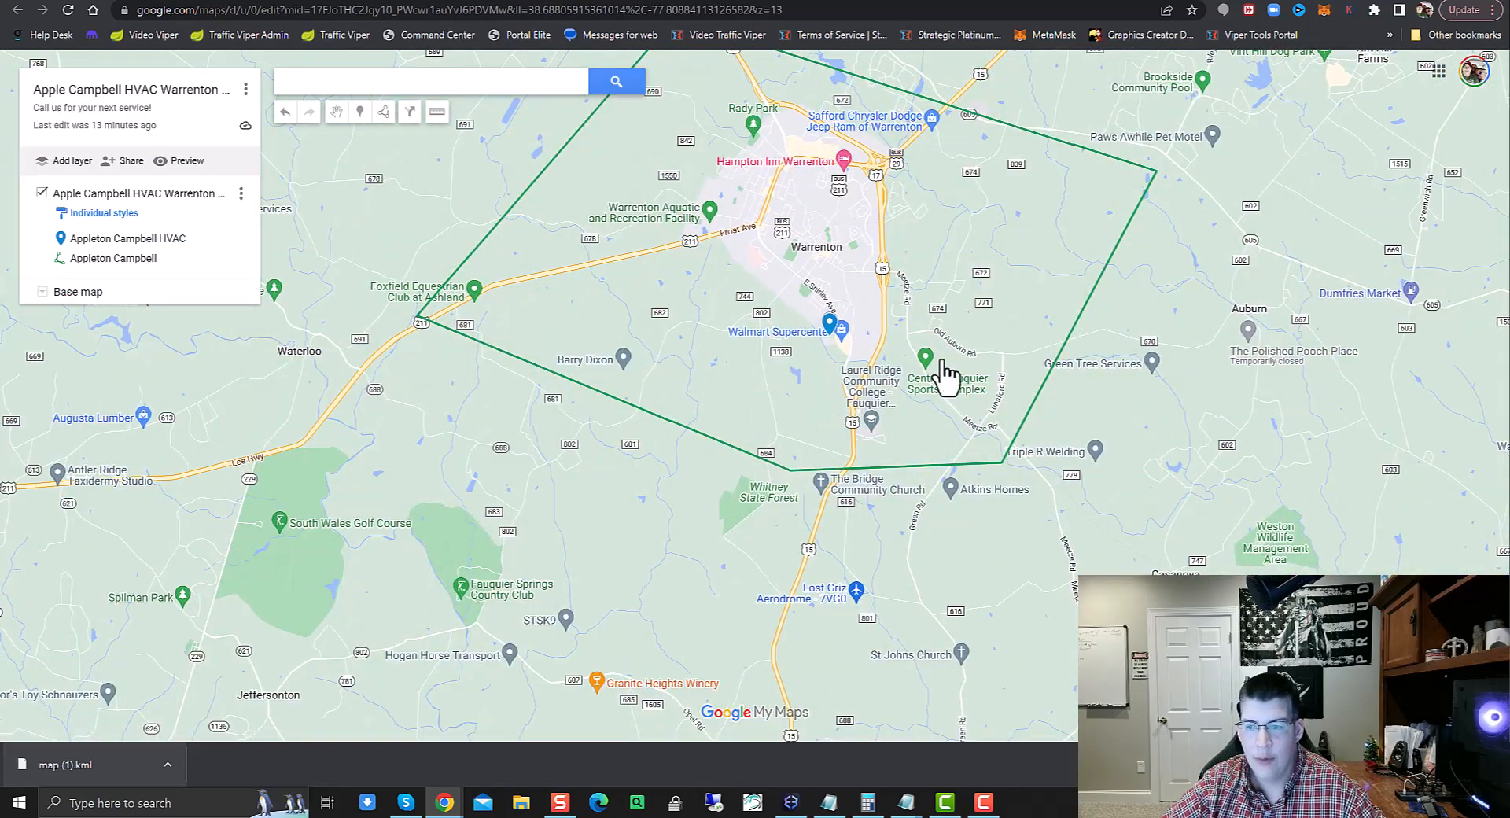
scroll(1048, 474, down, 1)
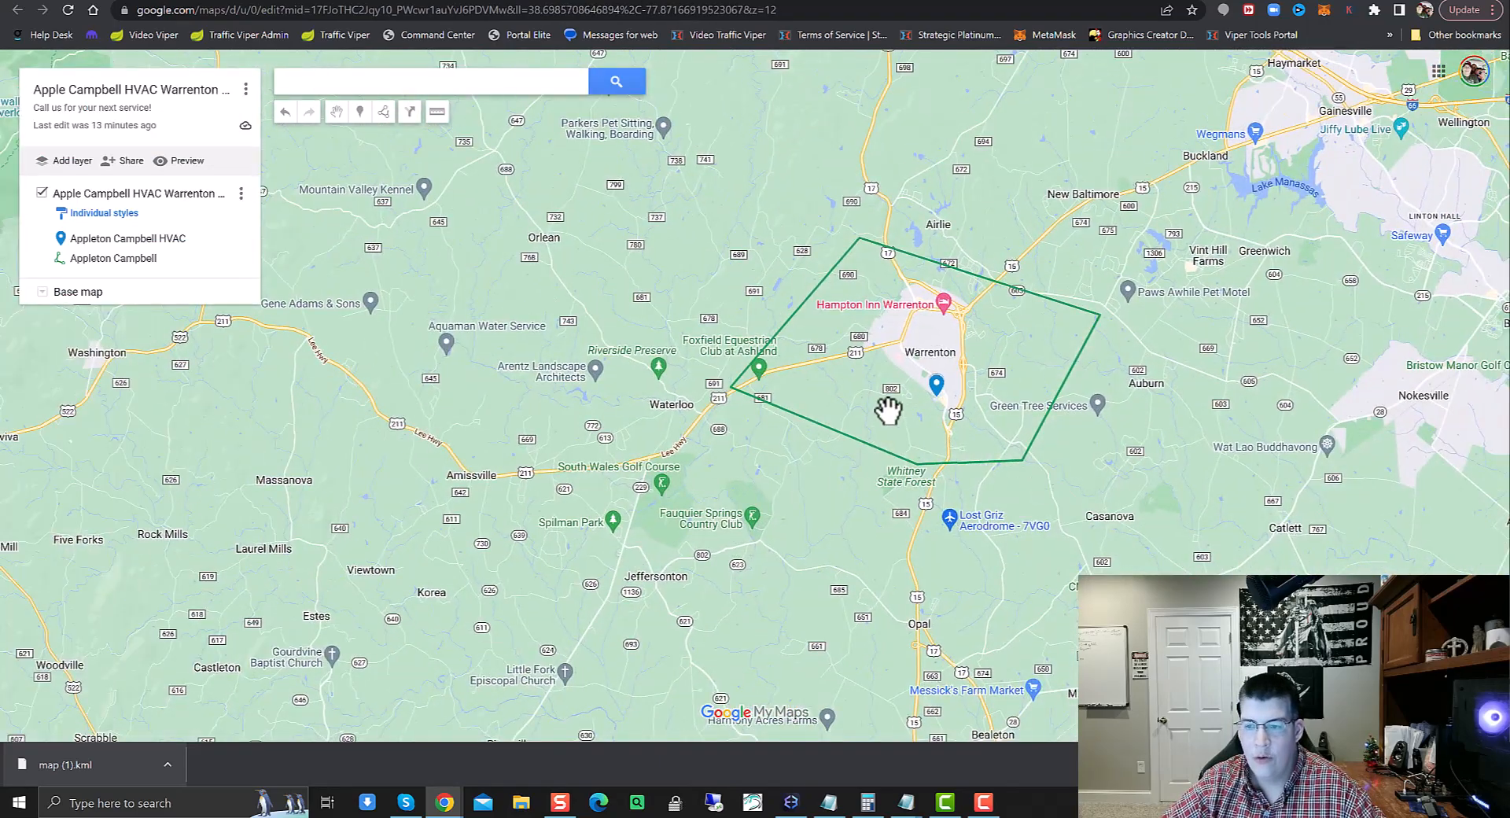
drag(886, 407, 781, 470)
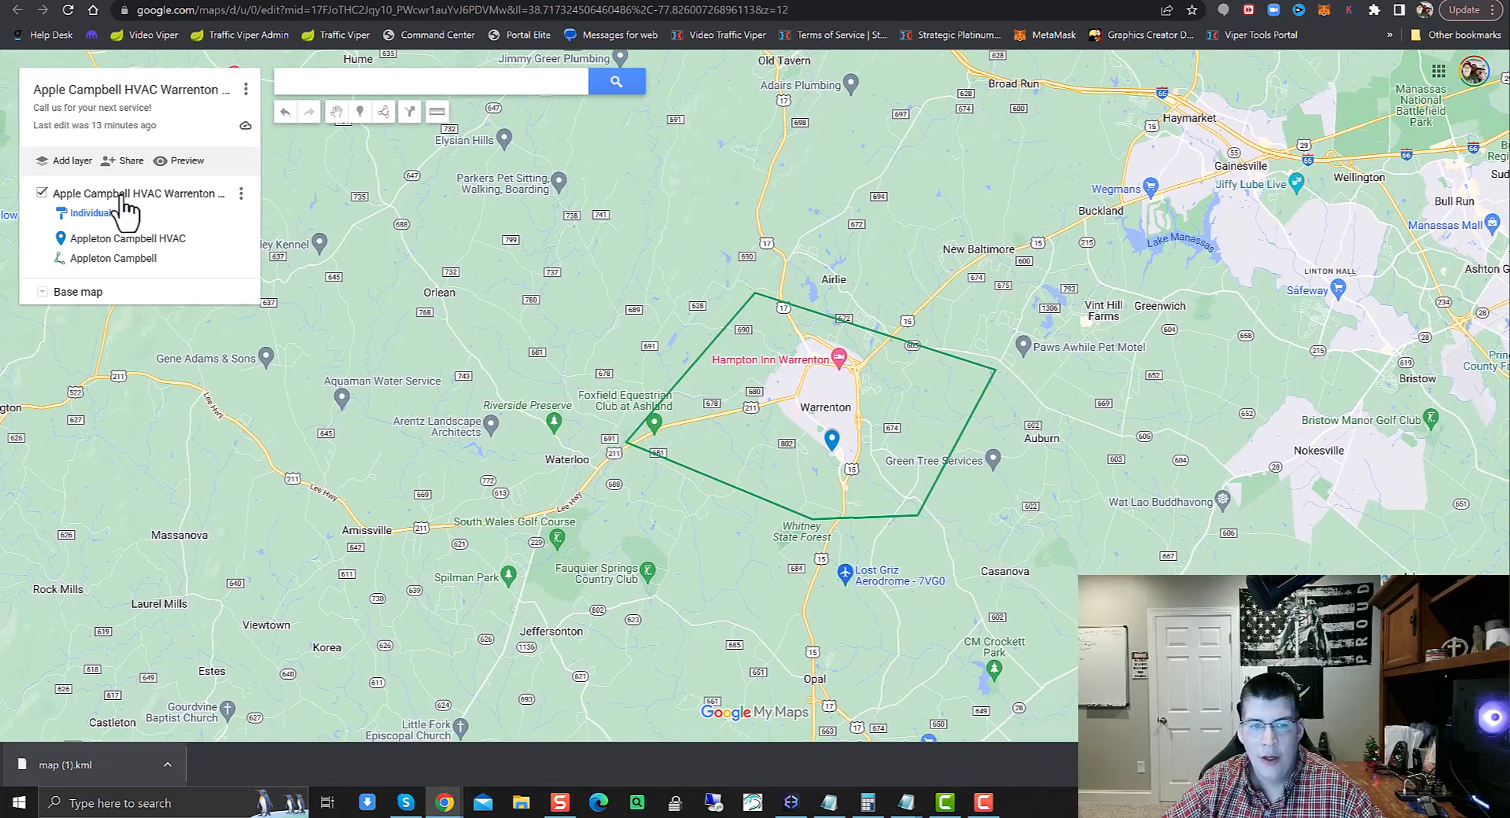
click(120, 259)
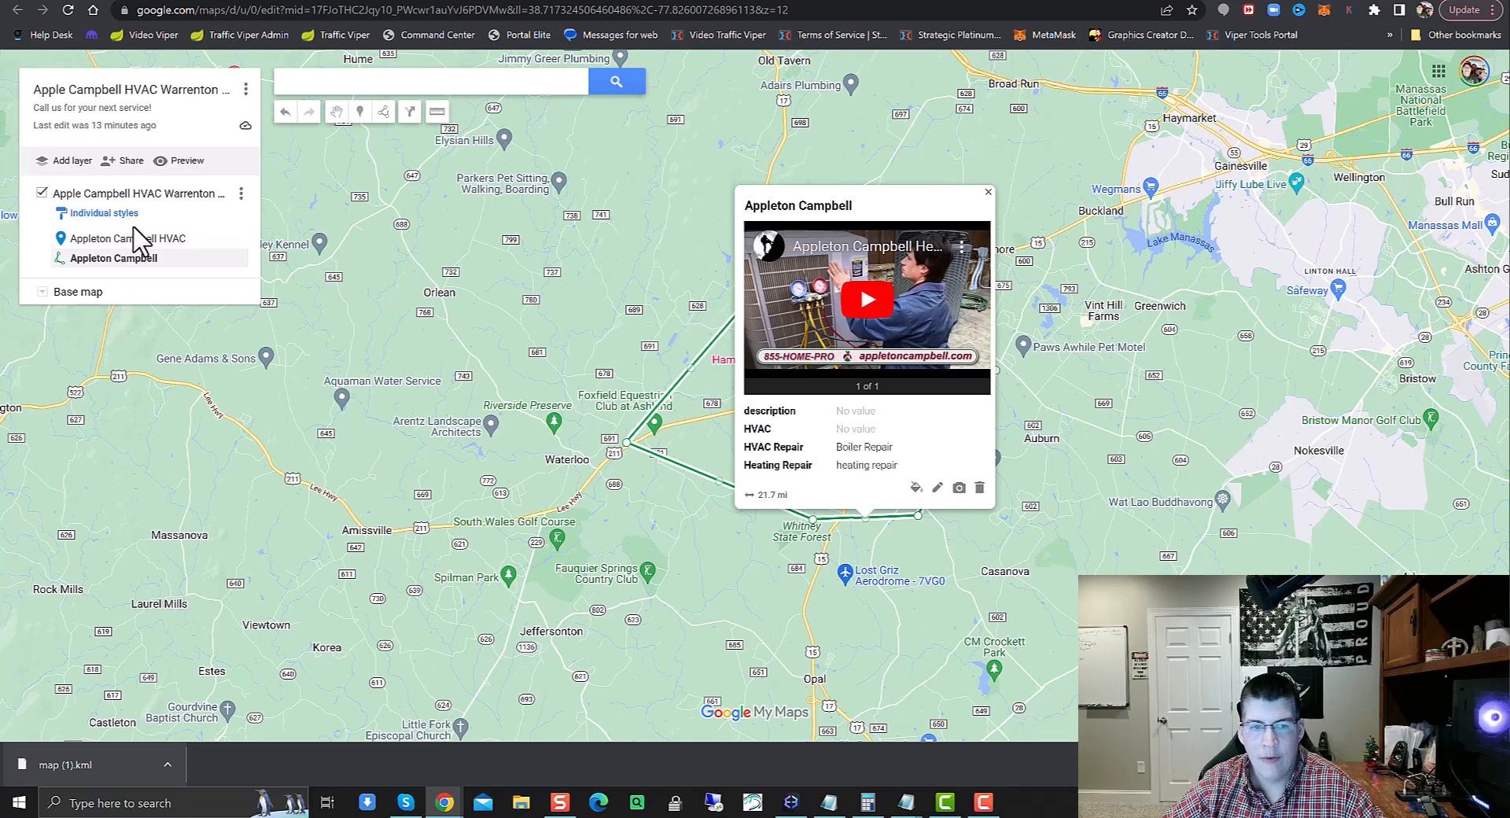
click(133, 237)
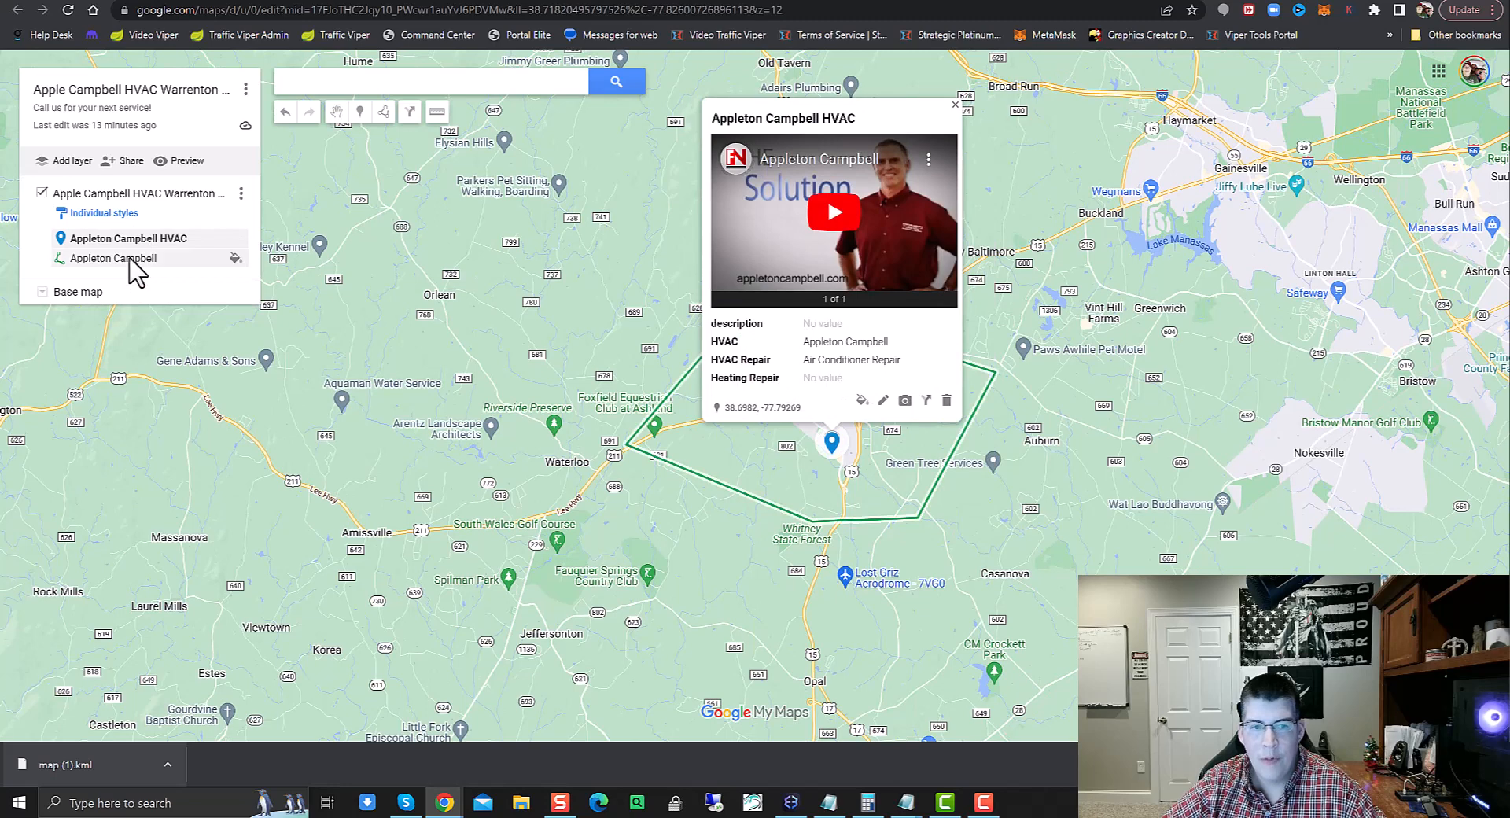
click(130, 260)
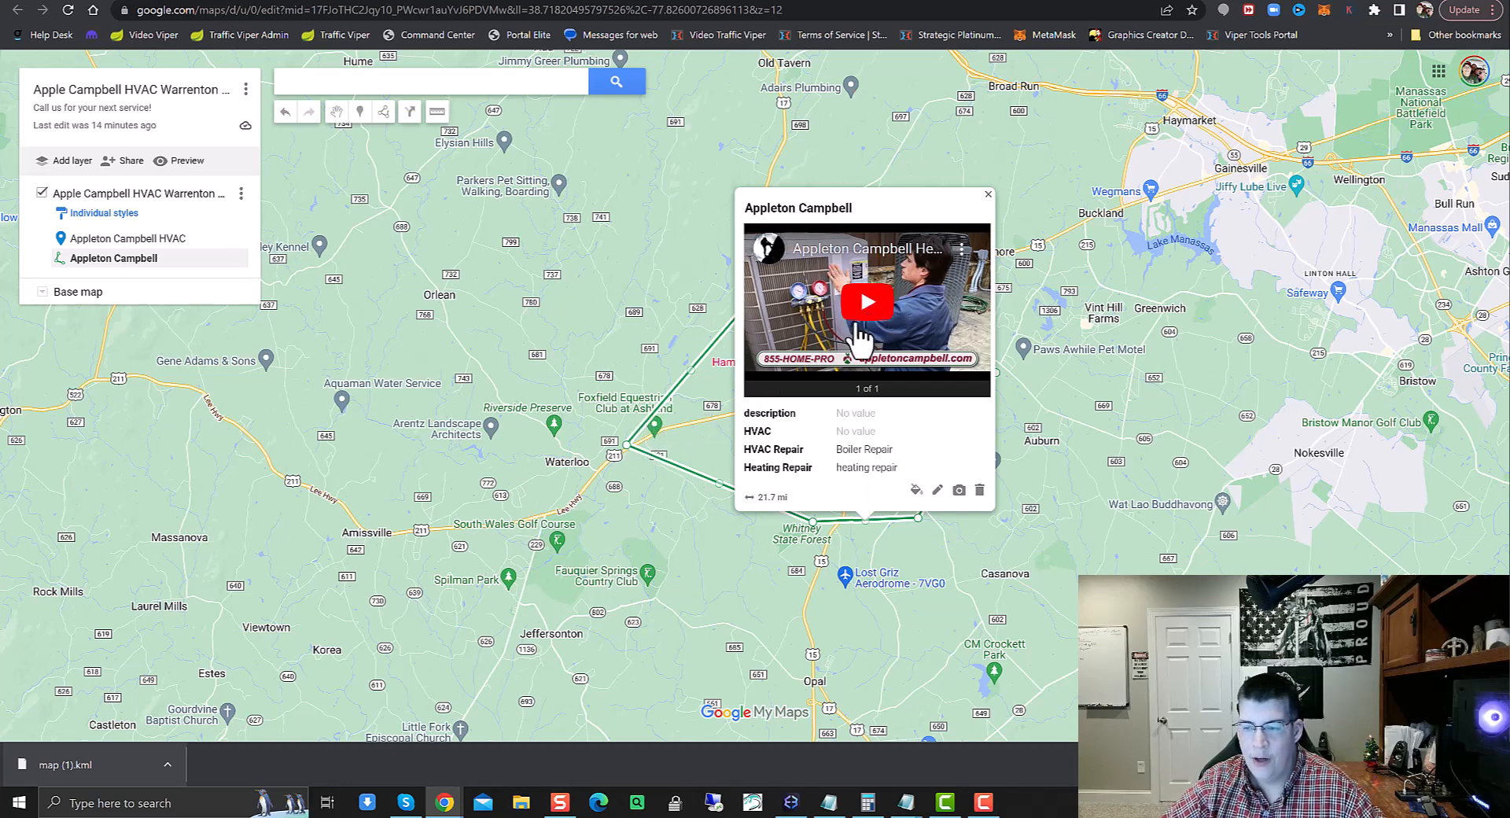
click(68, 10)
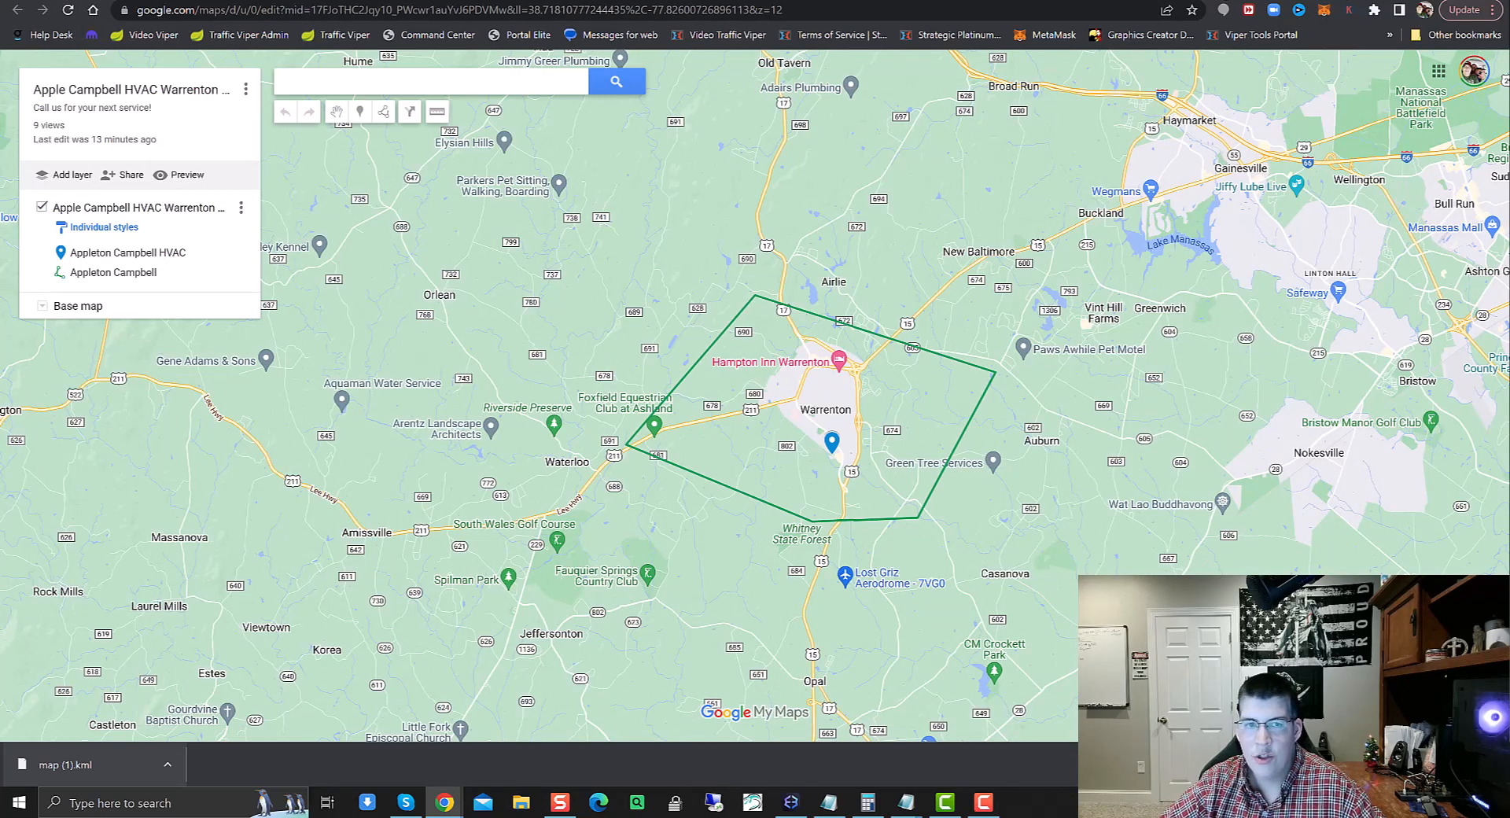
key(ctrl+Tab)
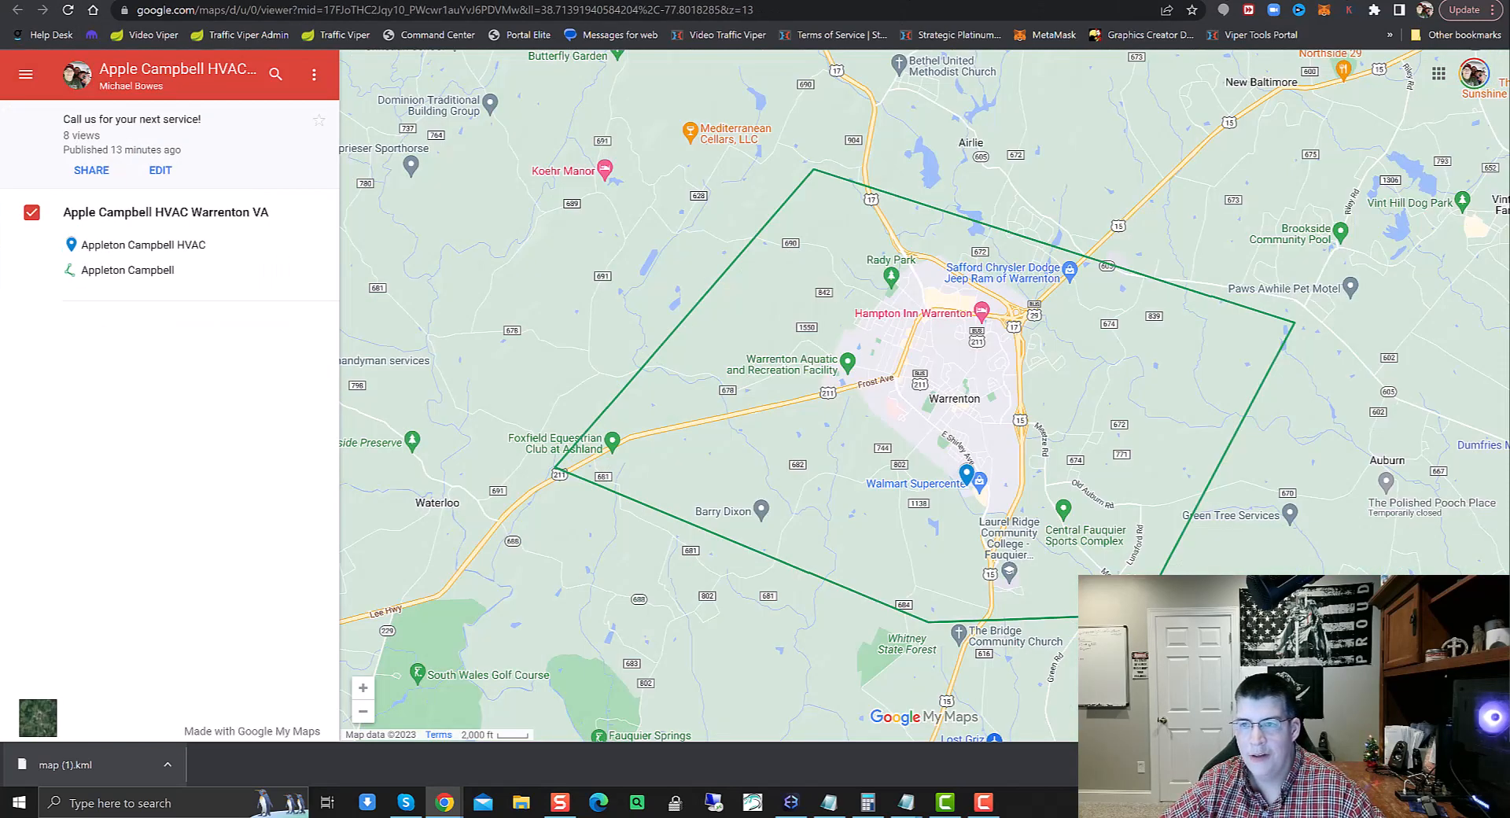
Return to the Kraken campaign, submit it from the checkout section and acknowledge its creation
key(ctrl+Tab)
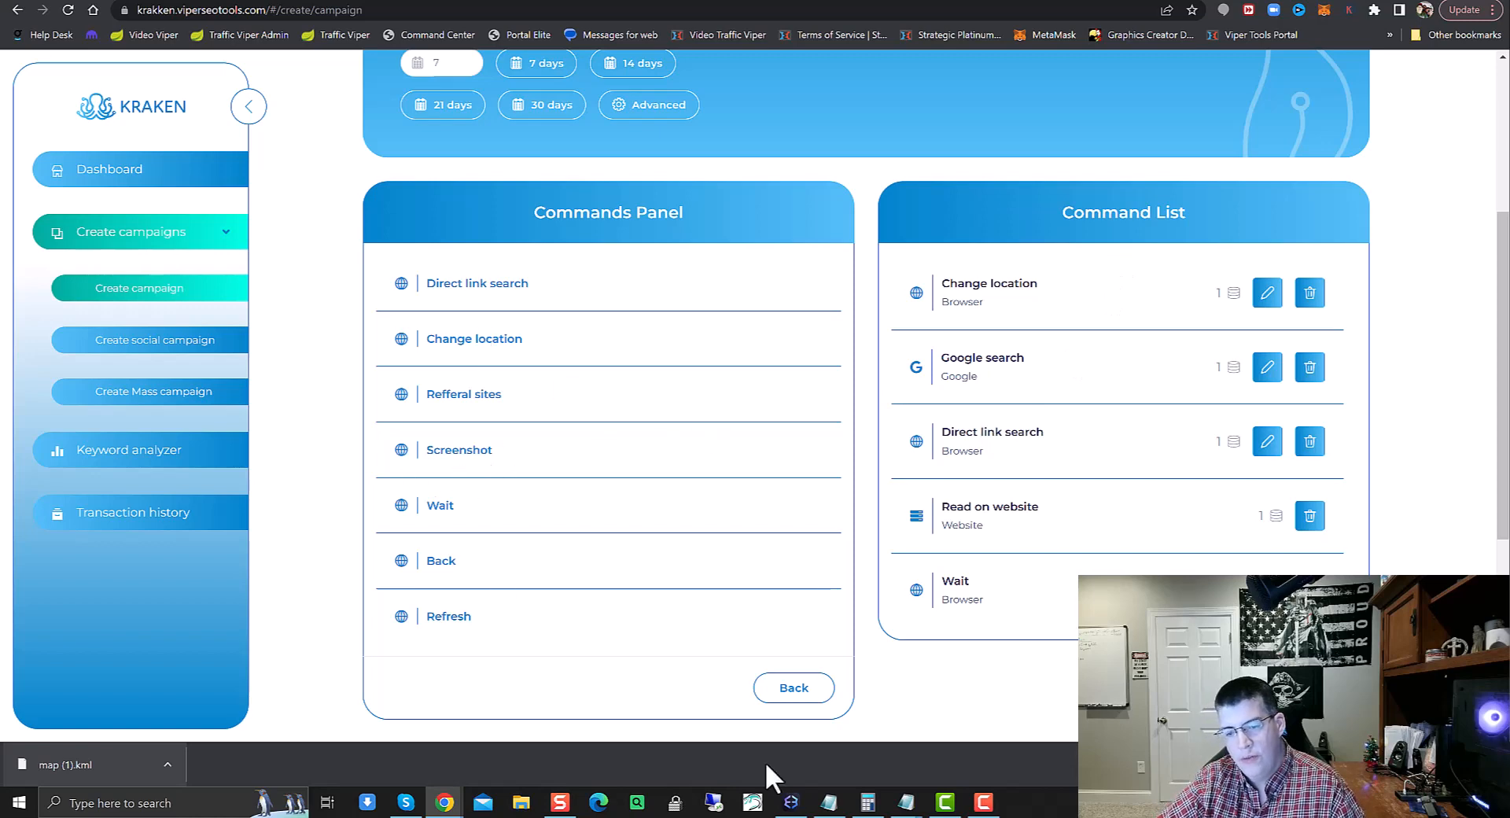
scroll(1169, 445, down, 5)
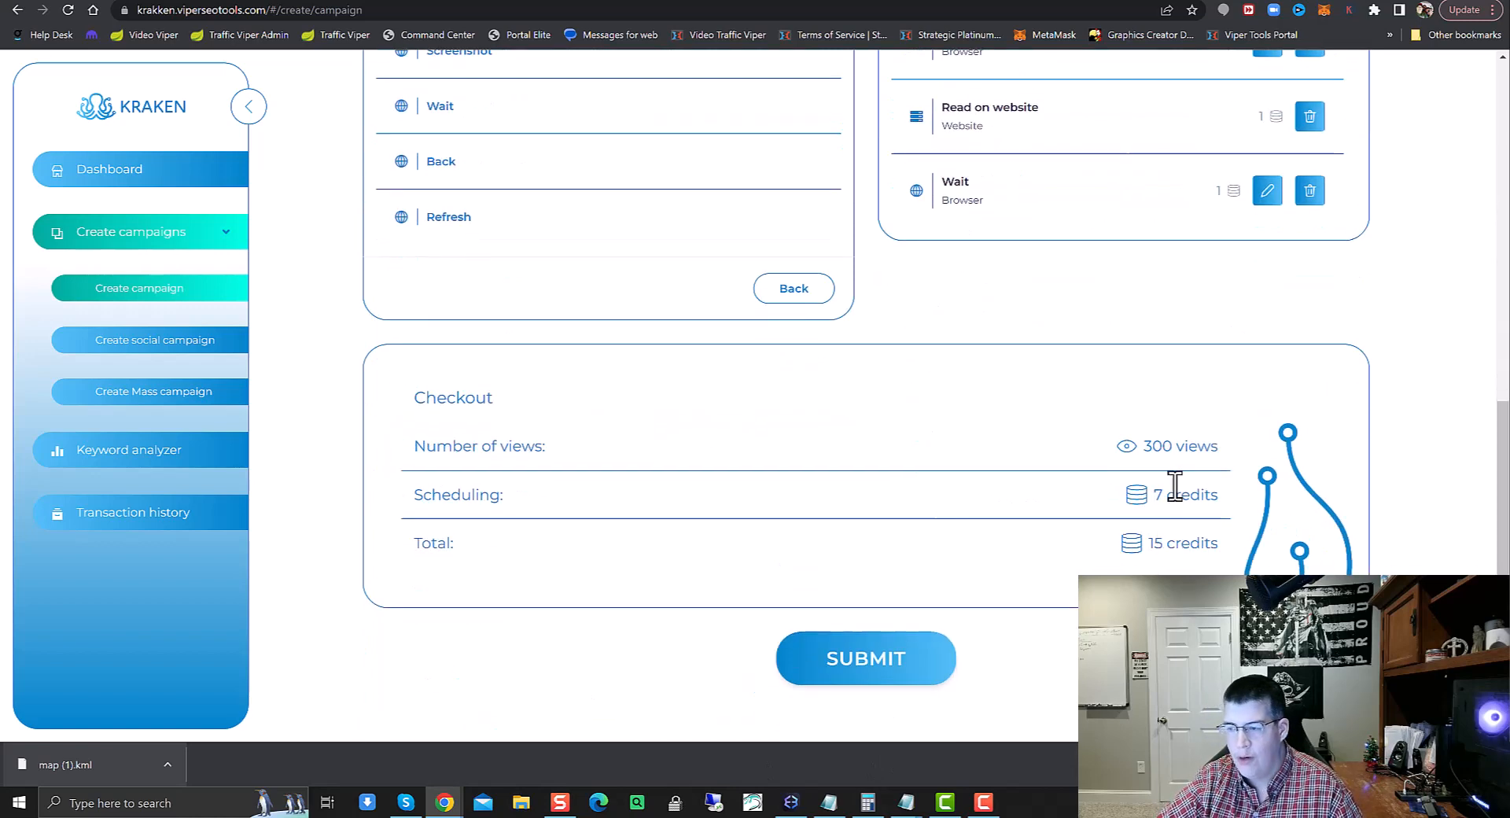
click(914, 663)
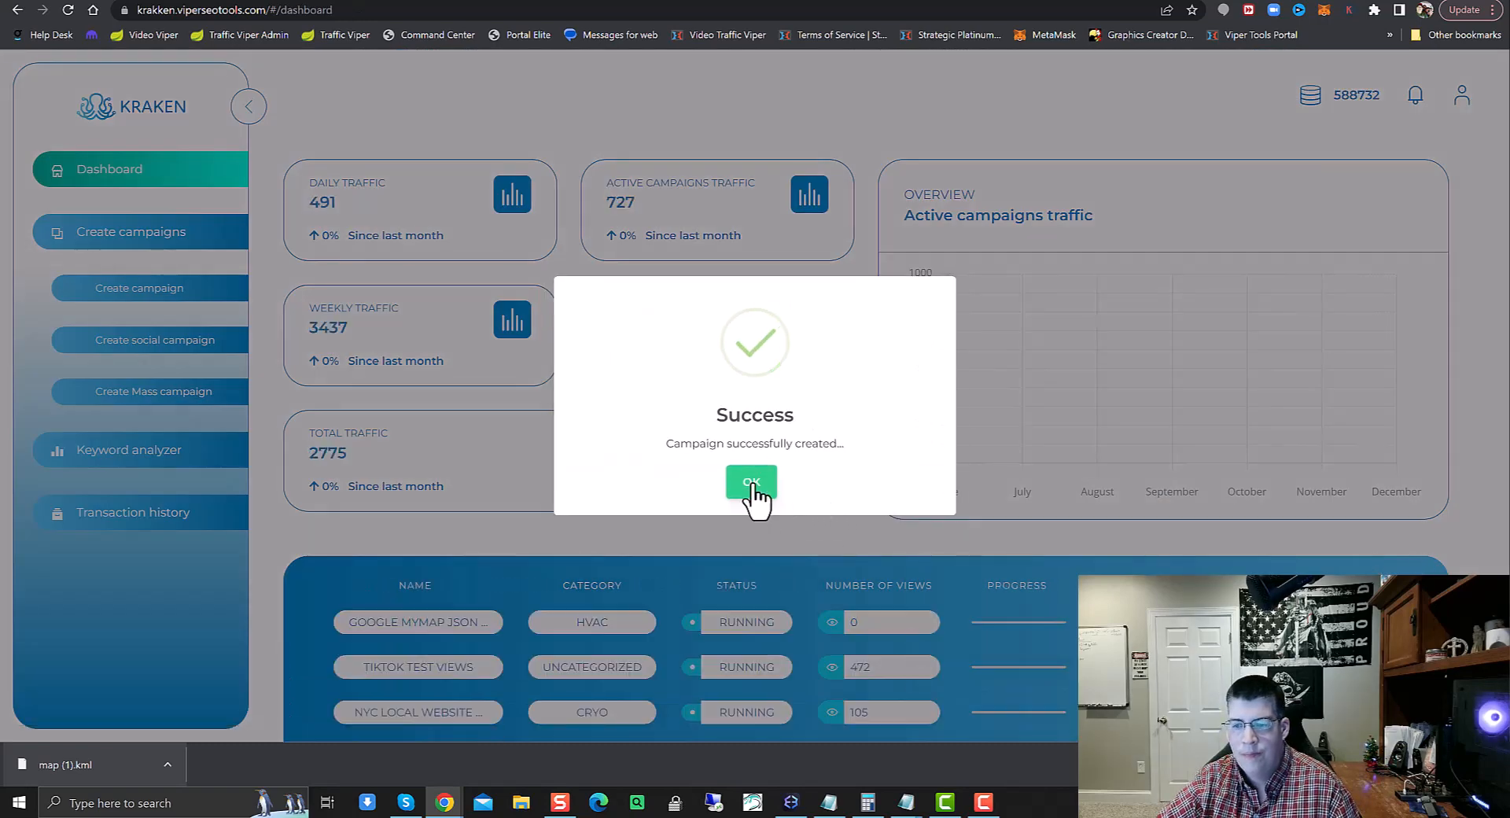
click(752, 488)
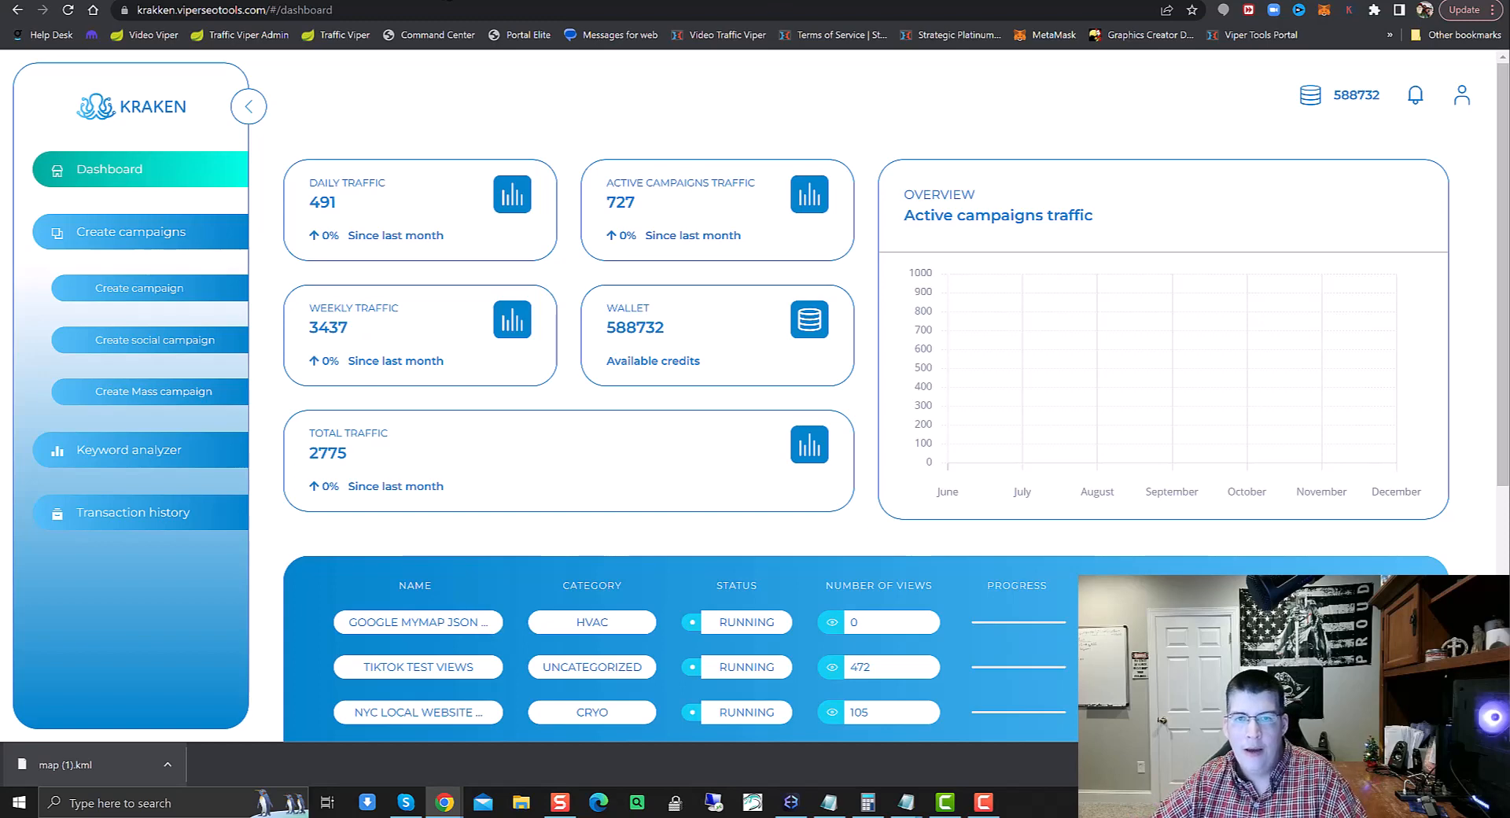
Switch to Google My Maps and review the map's title and description without changing them
click(442, 1)
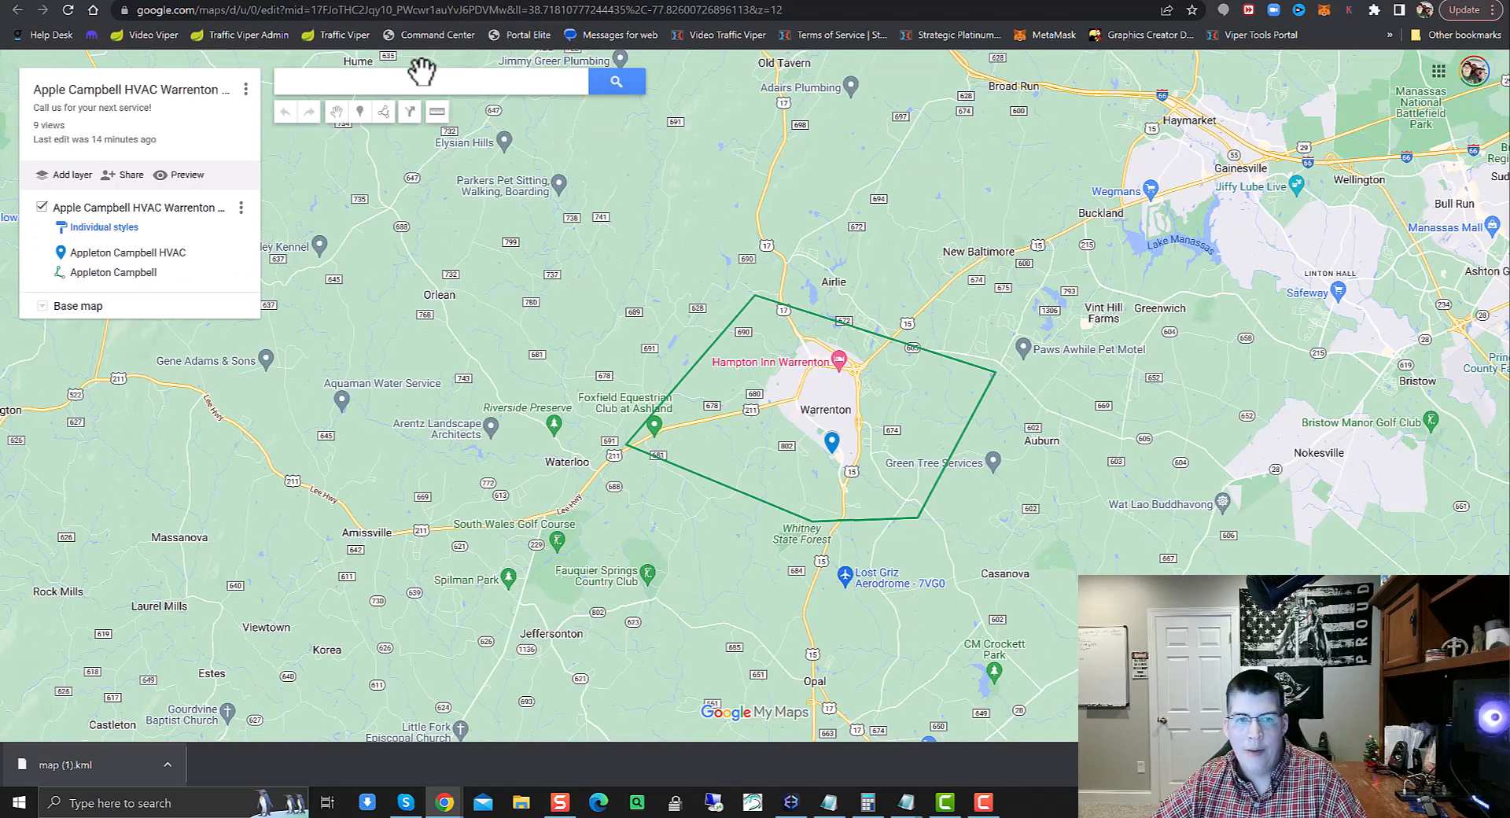
click(113, 122)
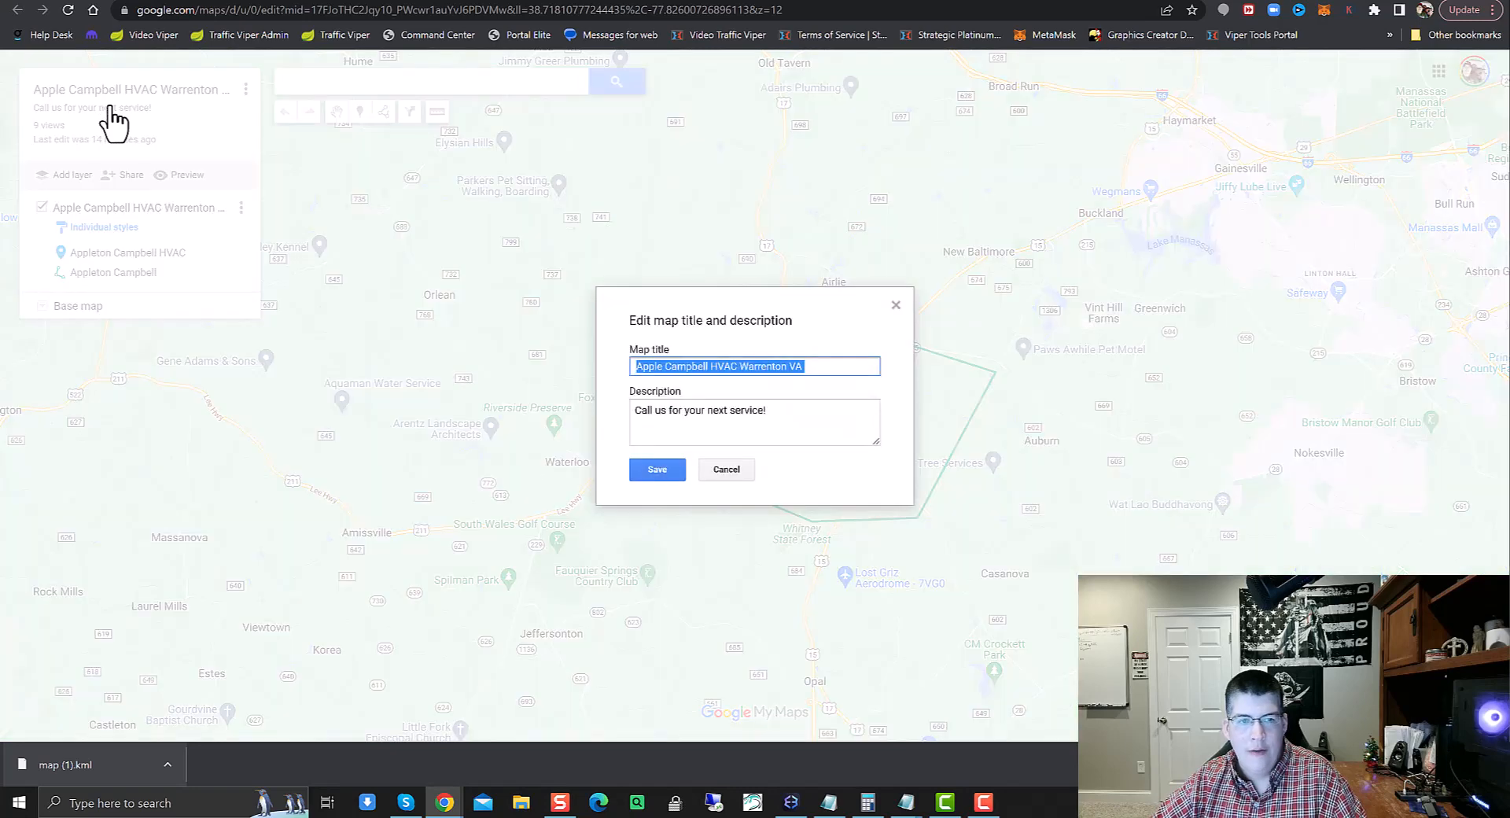
click(835, 413)
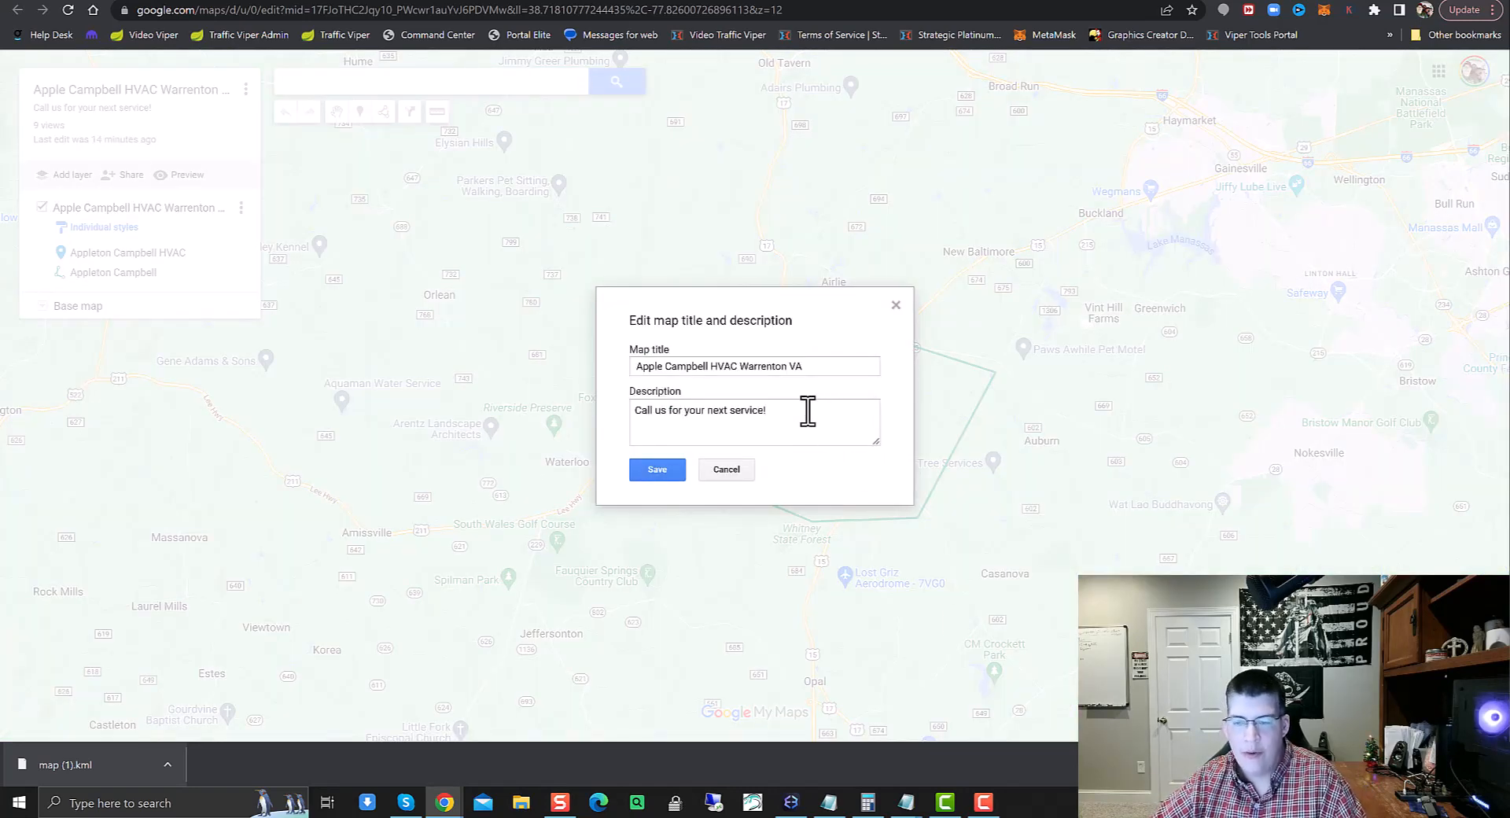
click(742, 471)
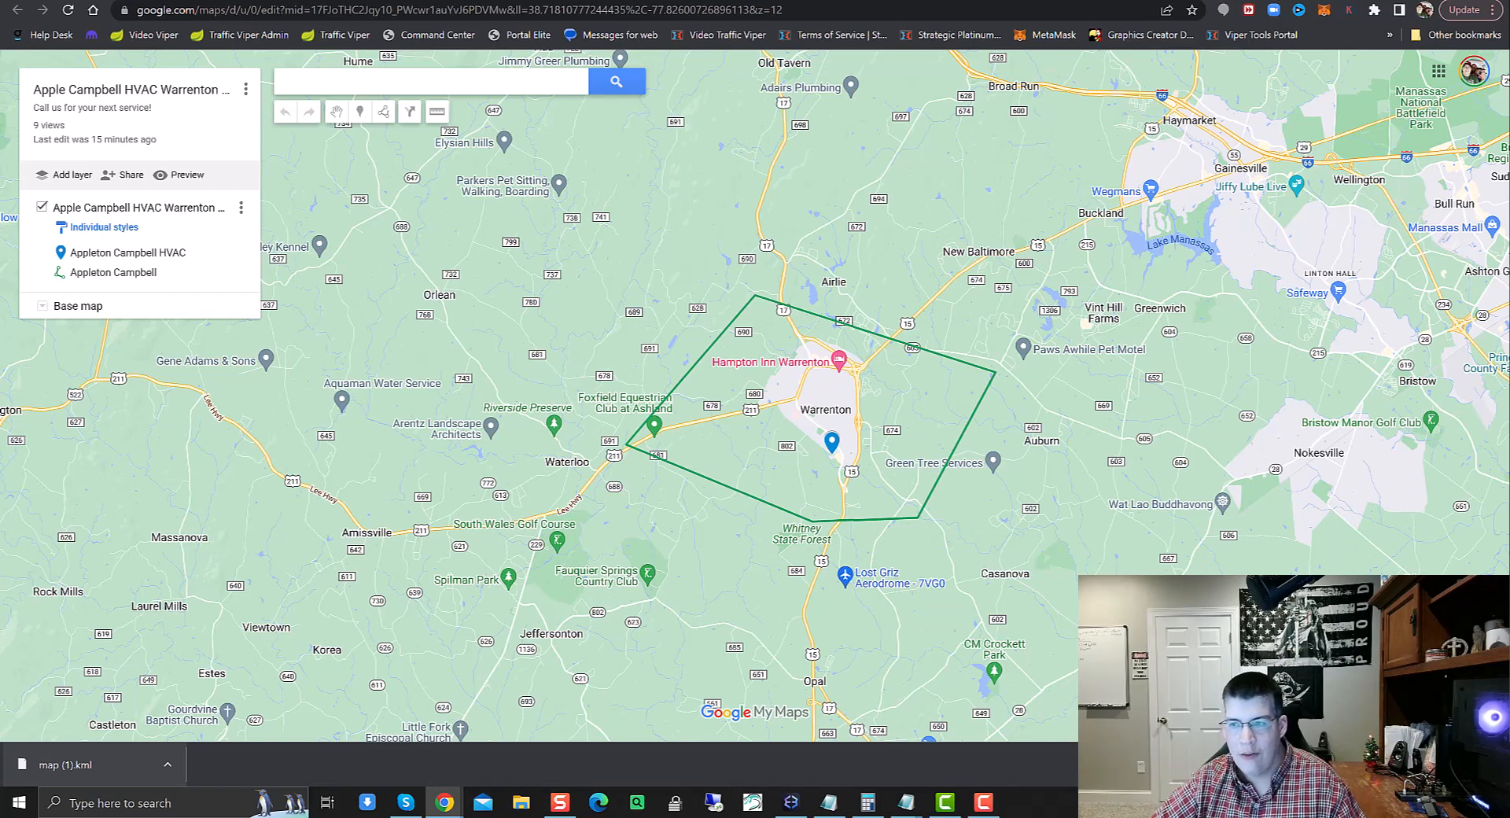
Open twitter.com in a new browser tab
key(ctrl+t)
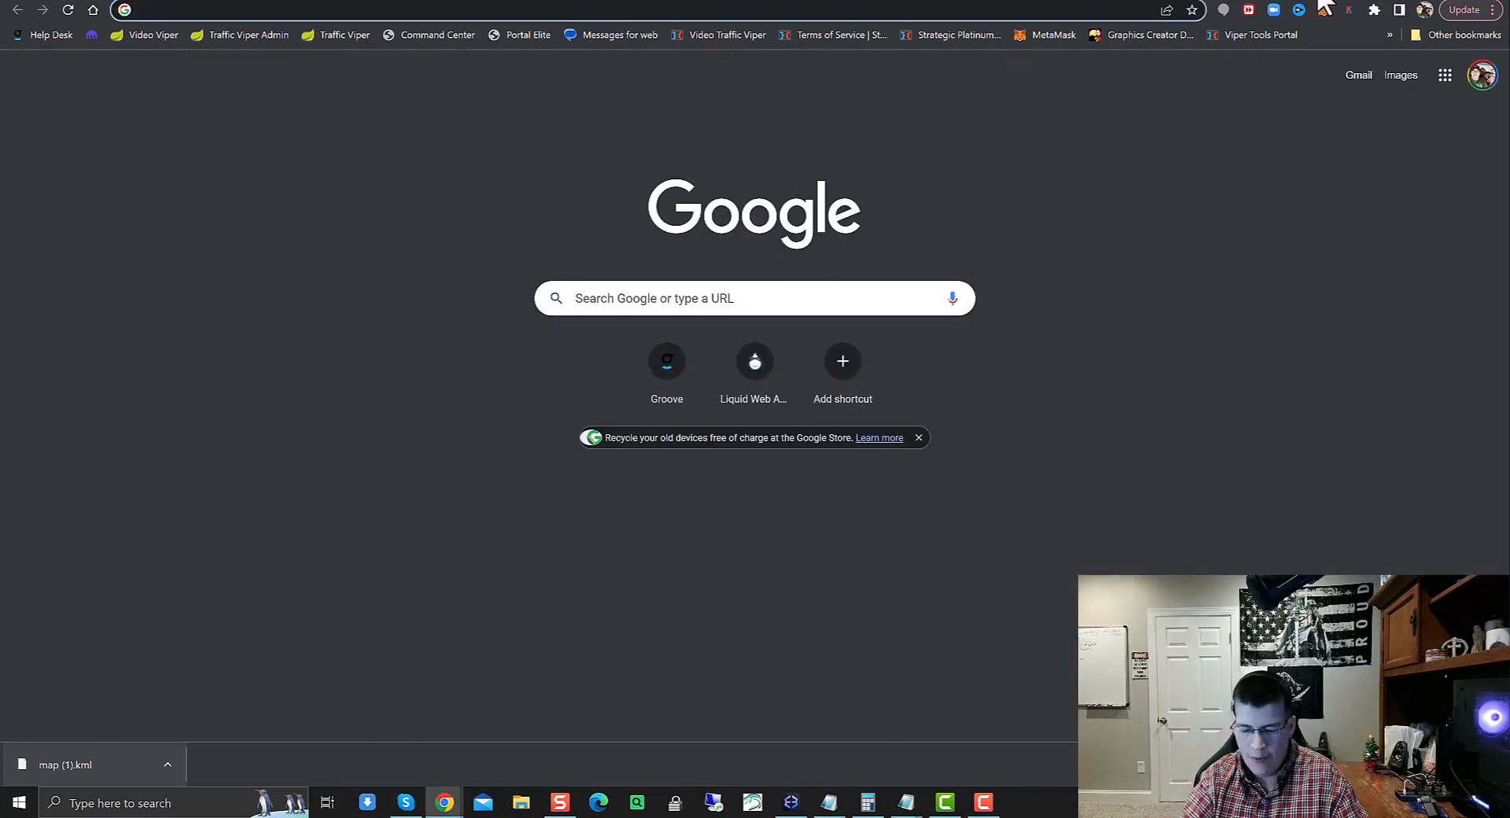
text(twitter.com)
key(Return)
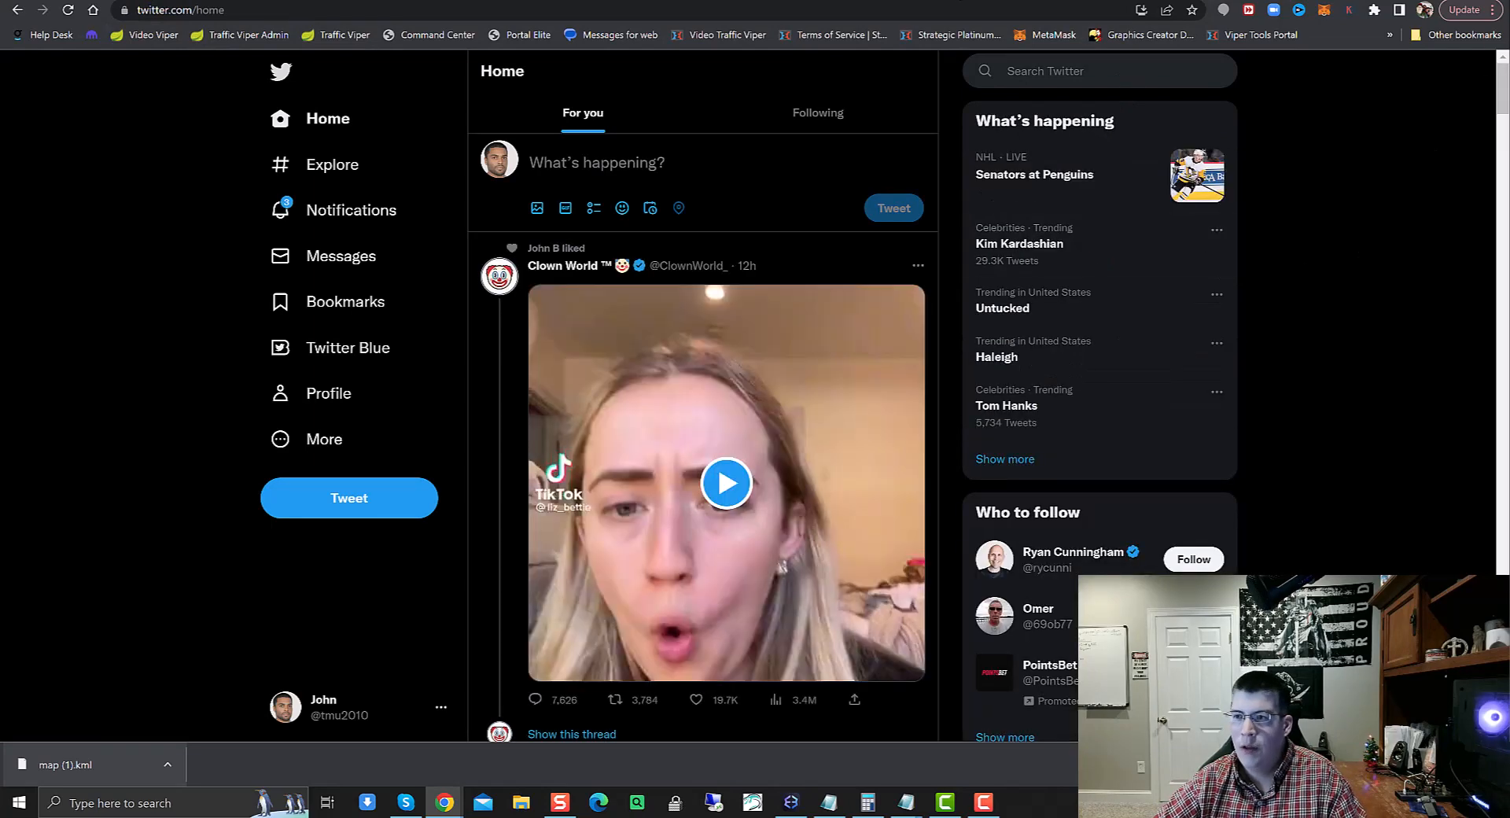
Go to the map's public viewer page and copy its full URL
click(395, 1)
click(394, 11)
right_click(395, 8)
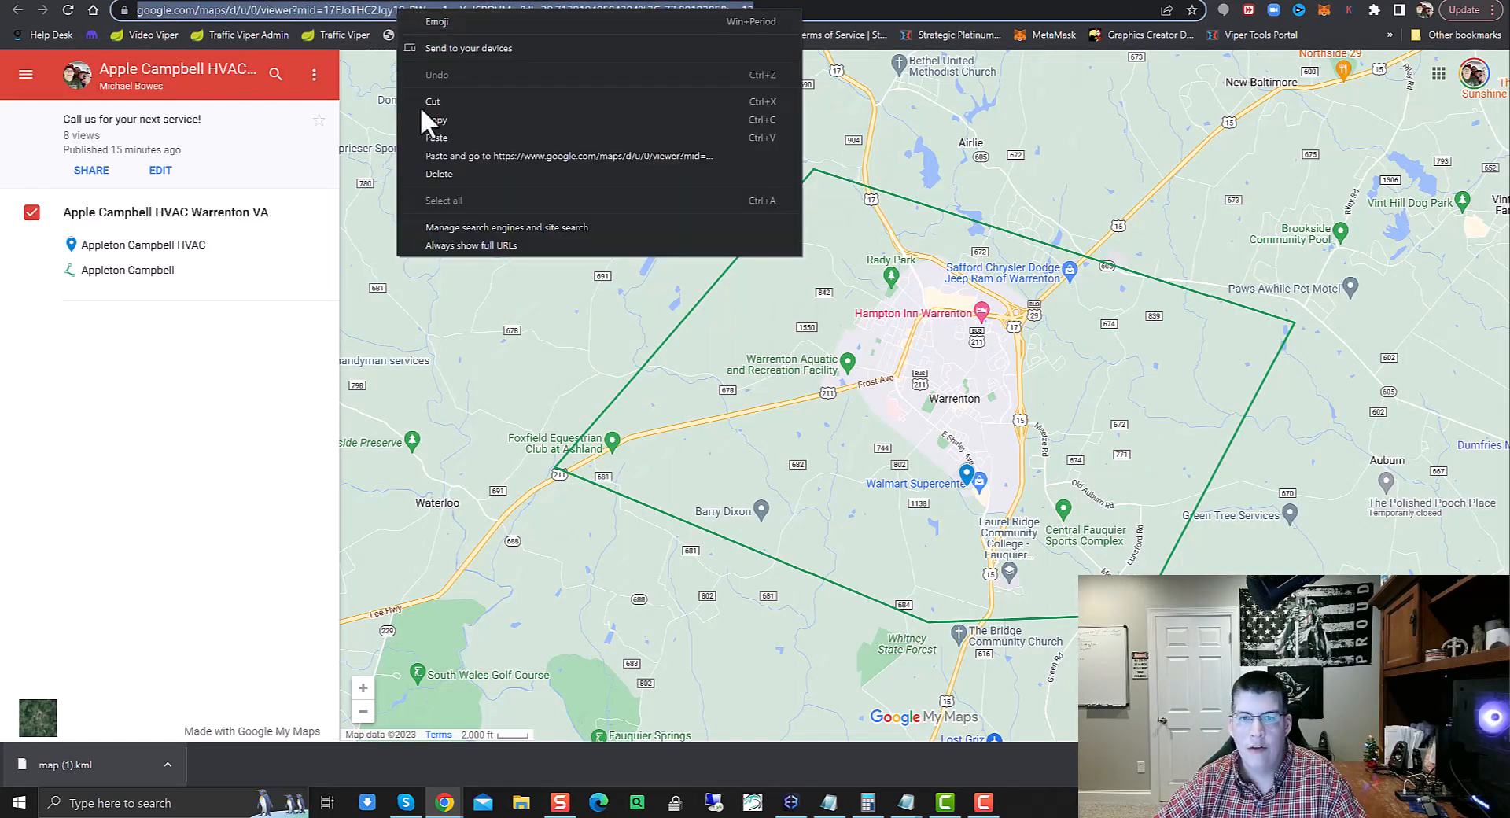
click(431, 134)
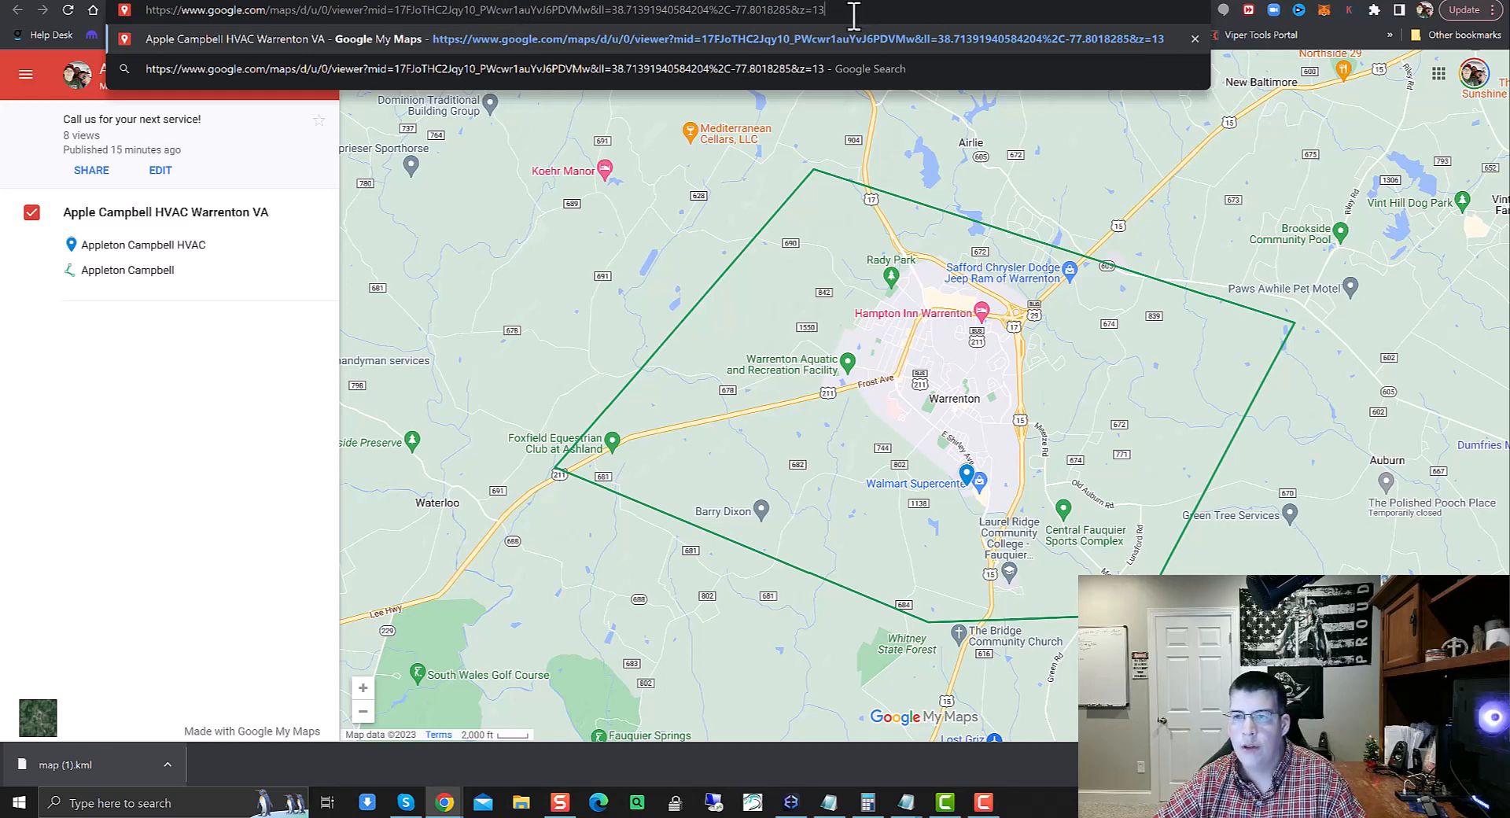
key(ctrl+a)
key(ctrl+c)
right_click(240, 8)
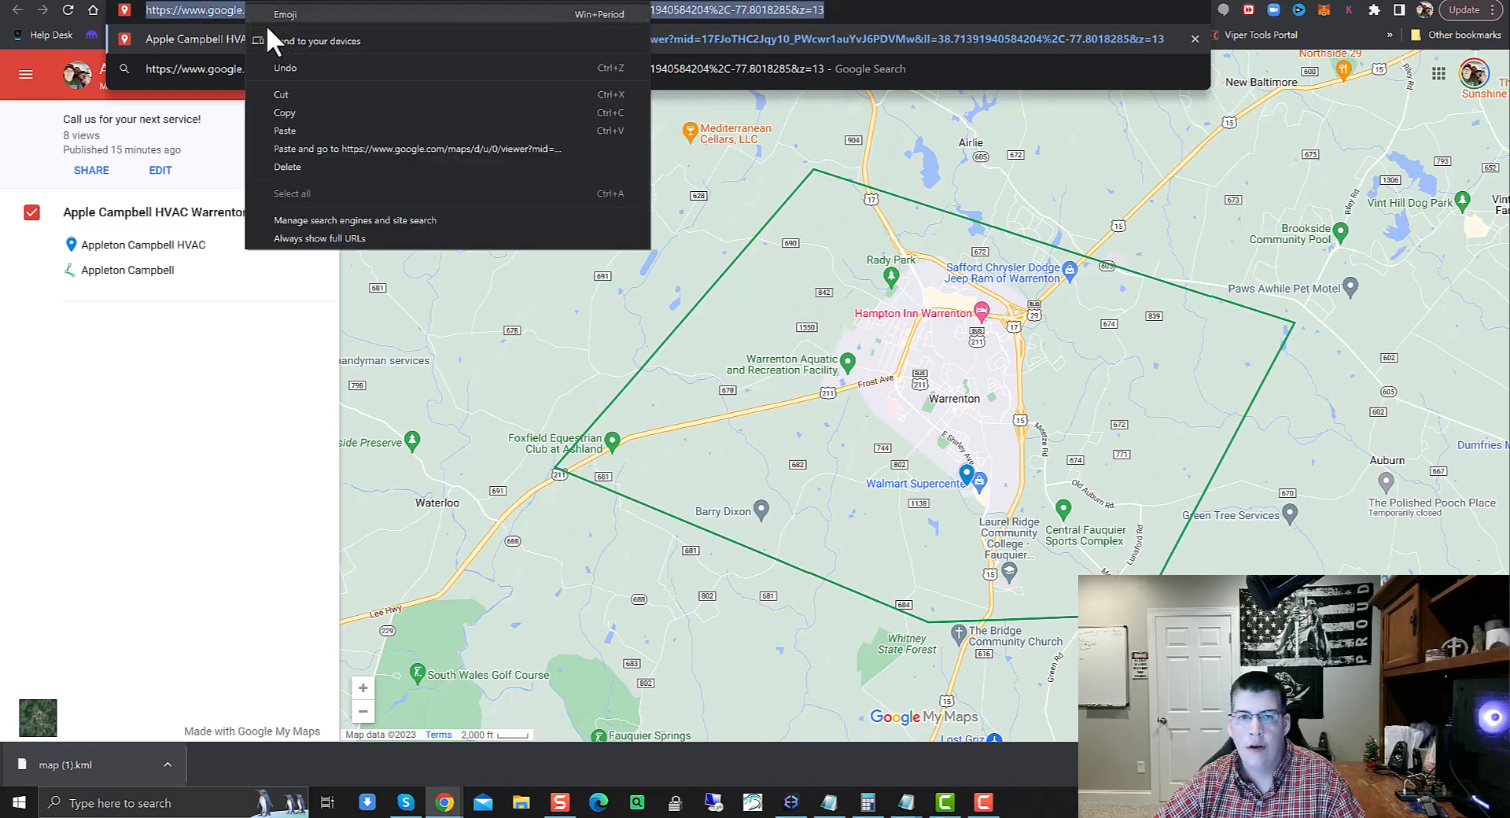
click(290, 111)
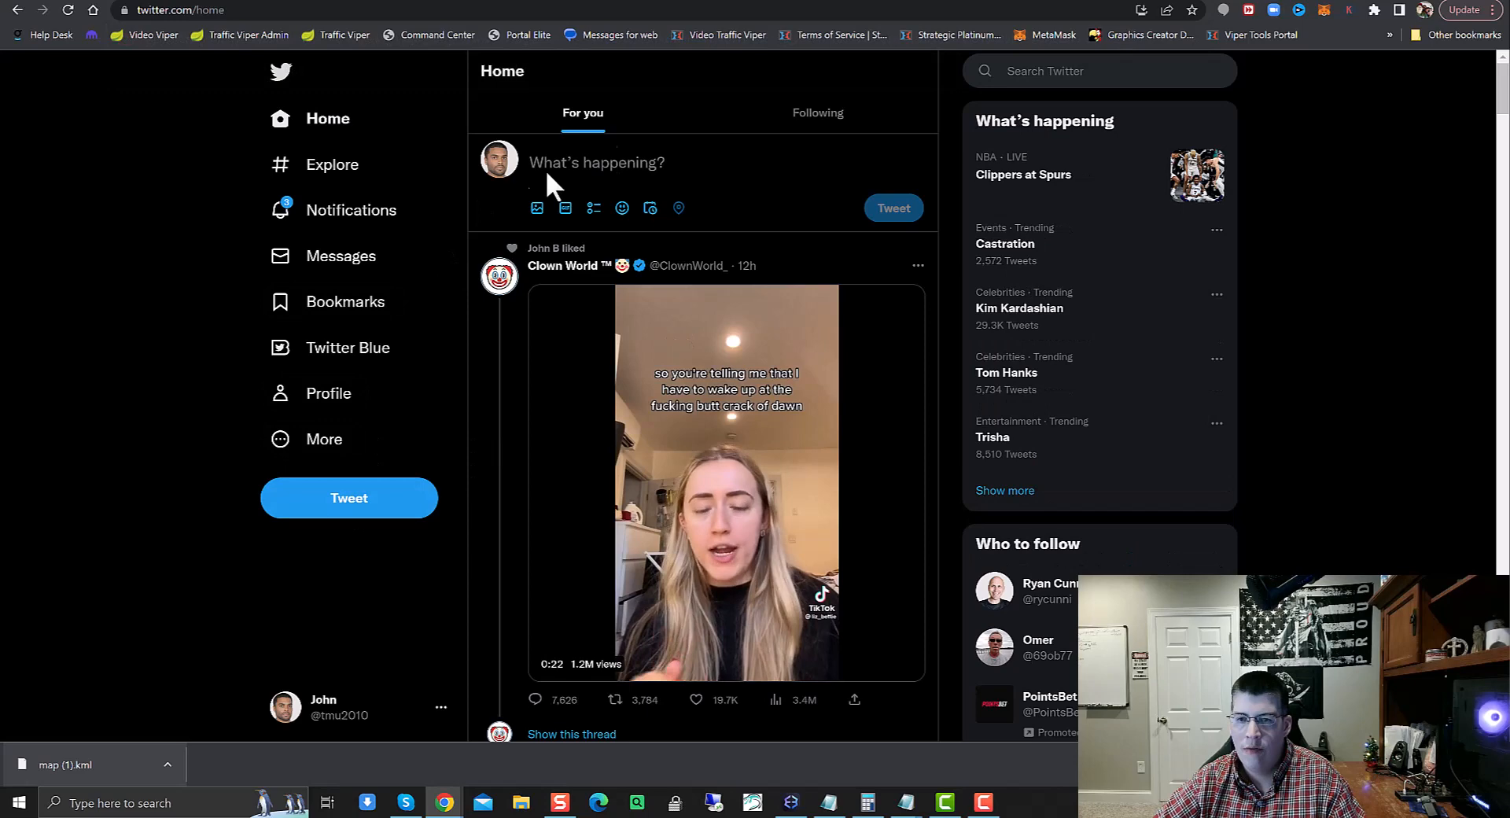
Return to Twitter and post the tweet "Check out my latest HVAC Repair Video." followed by the copied map link
click(623, 160)
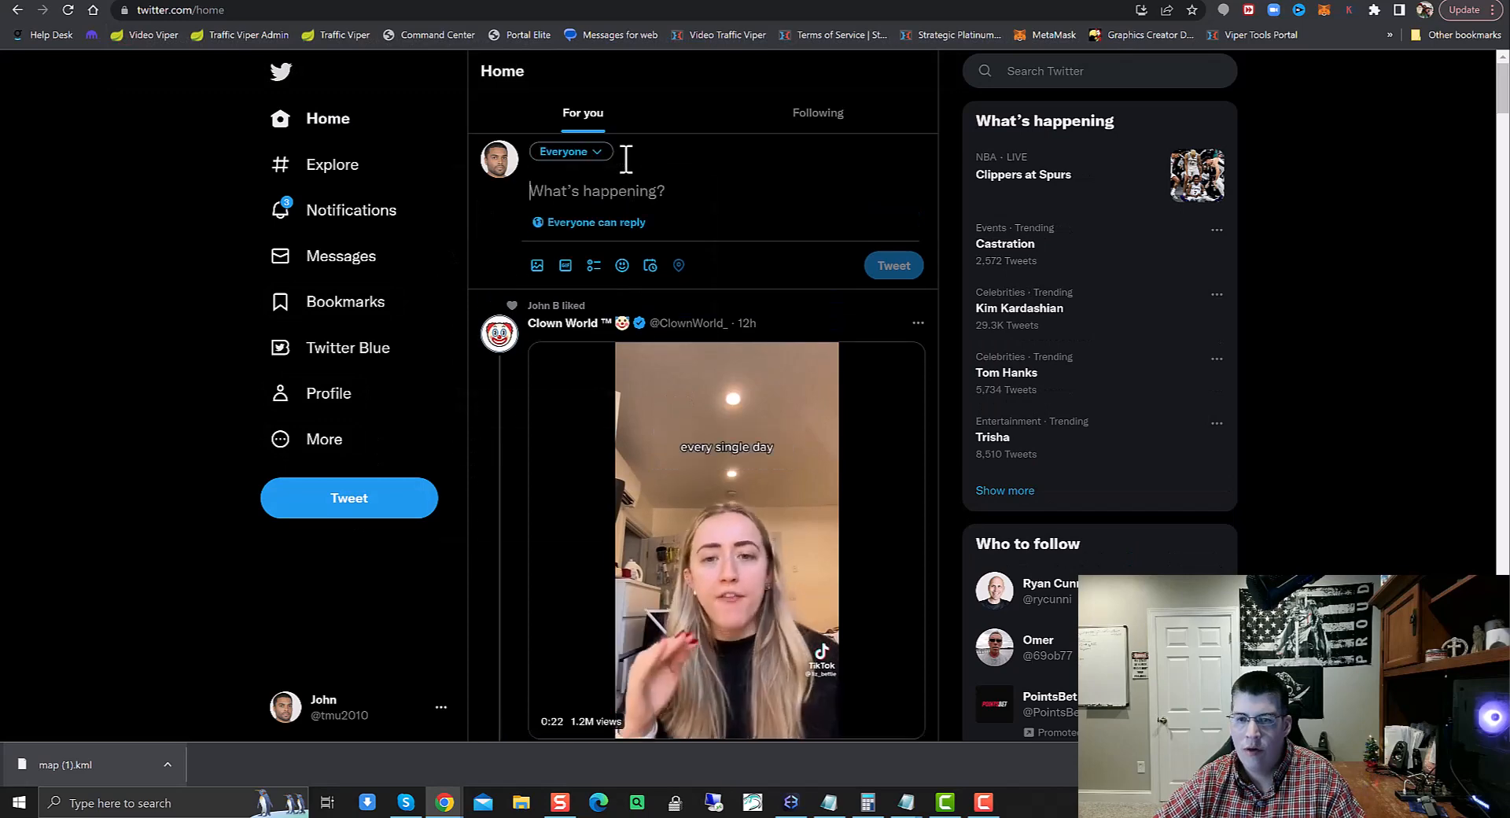
scroll(626, 160, down, 10)
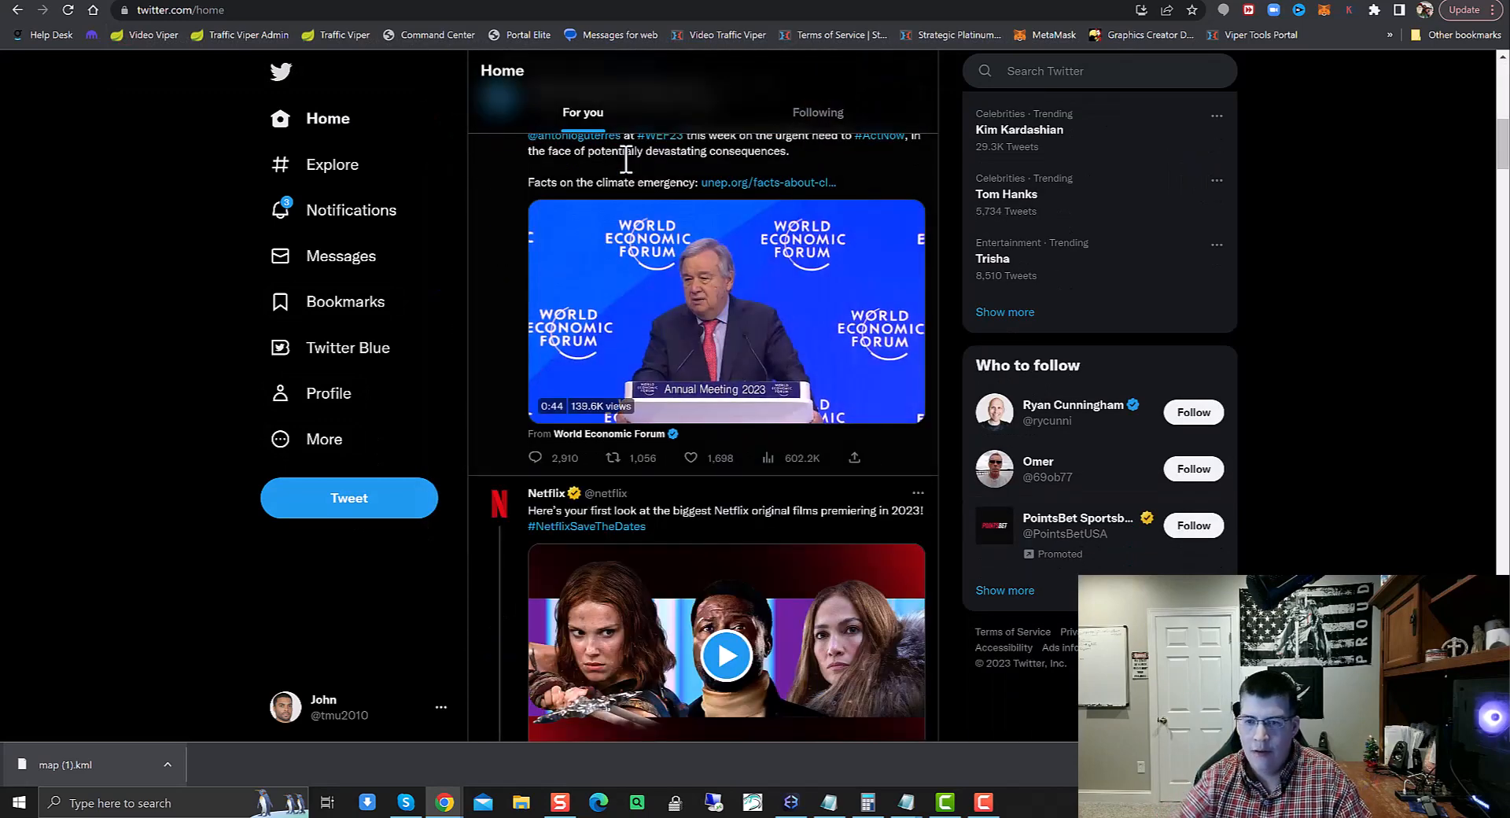
scroll(669, 157, up, 10)
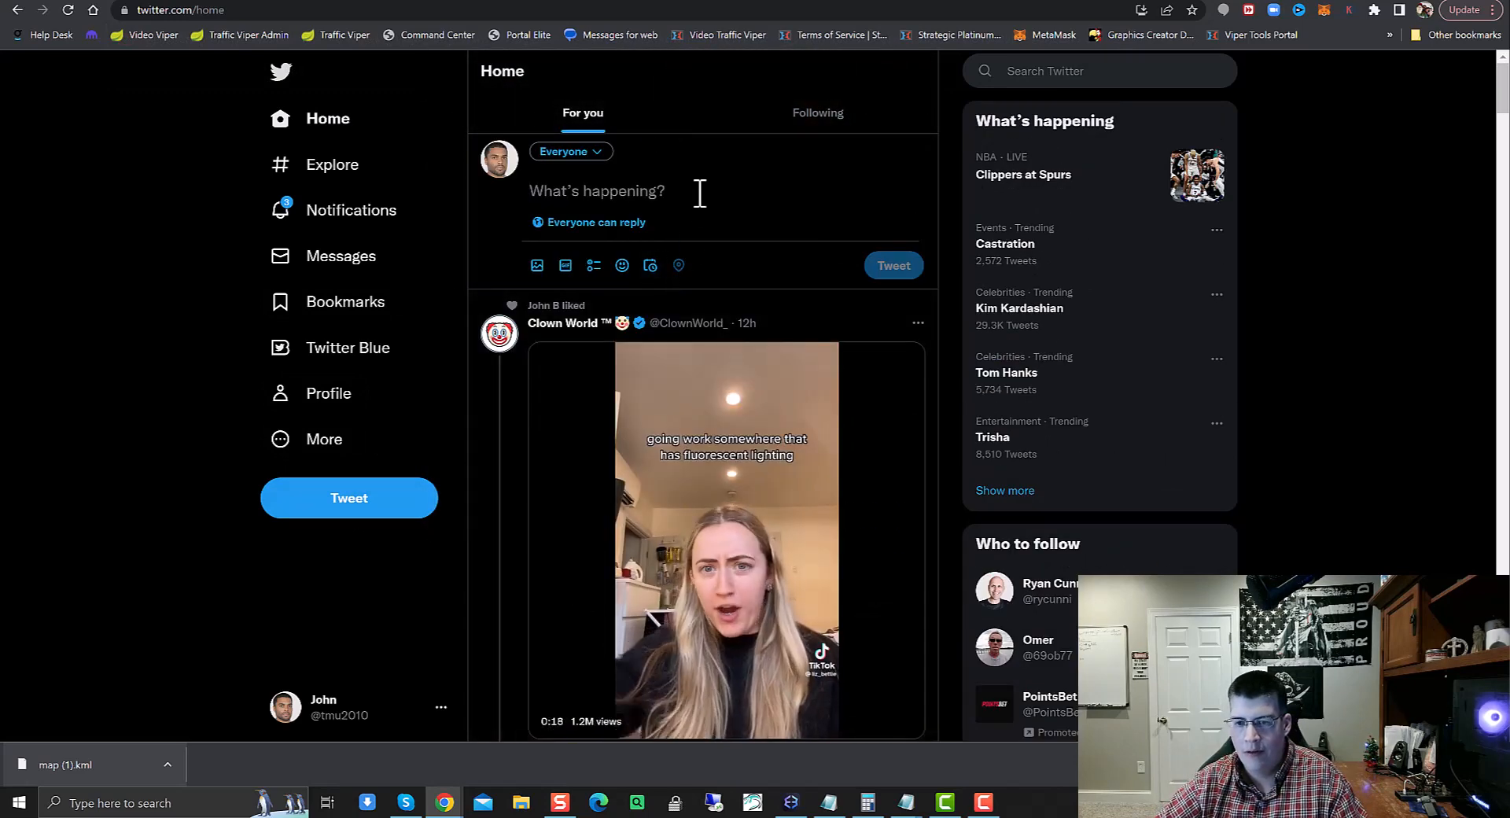
text(Check out m)
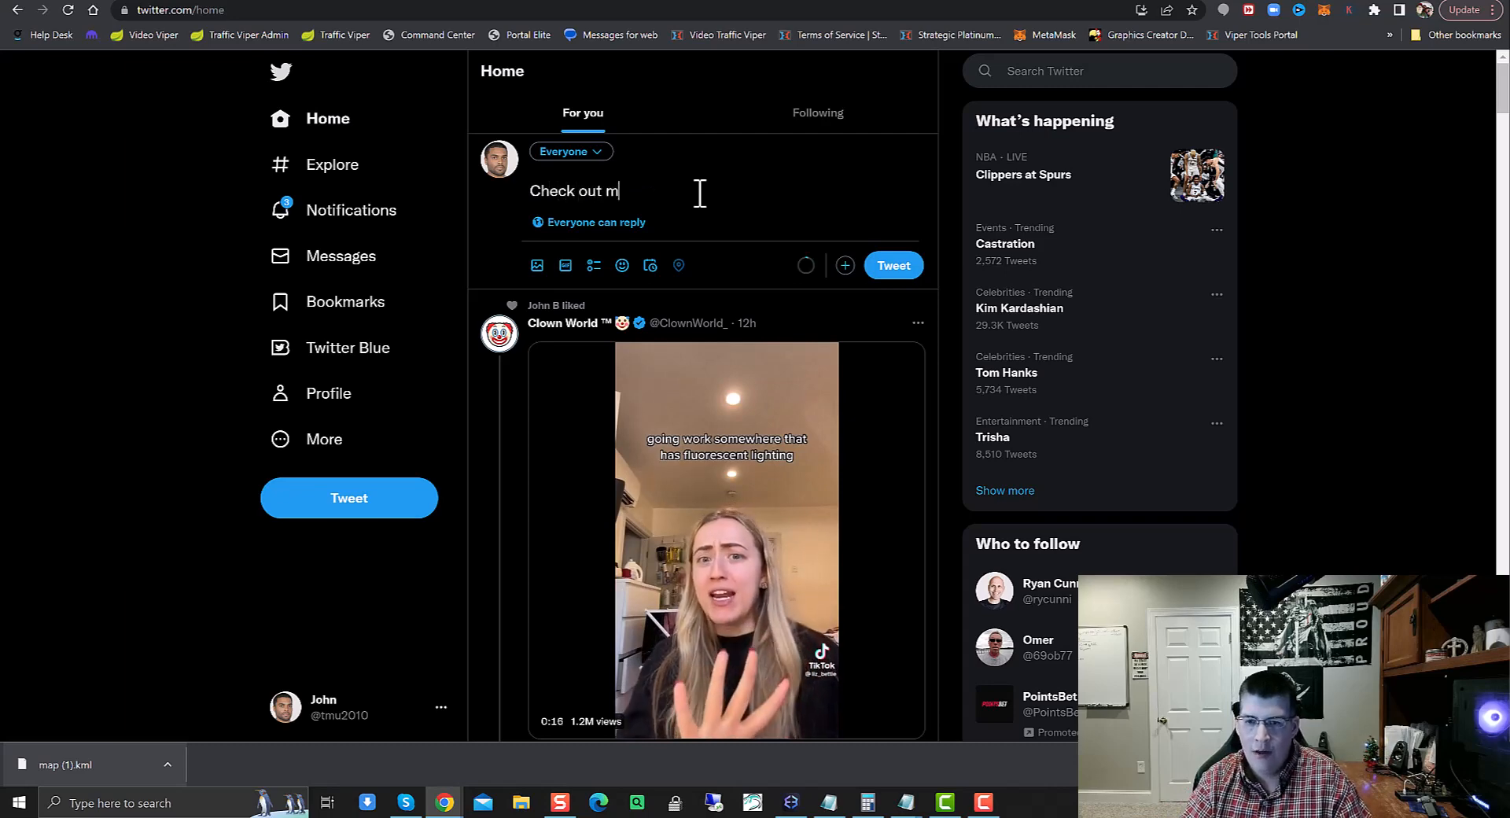
text(y latest  )
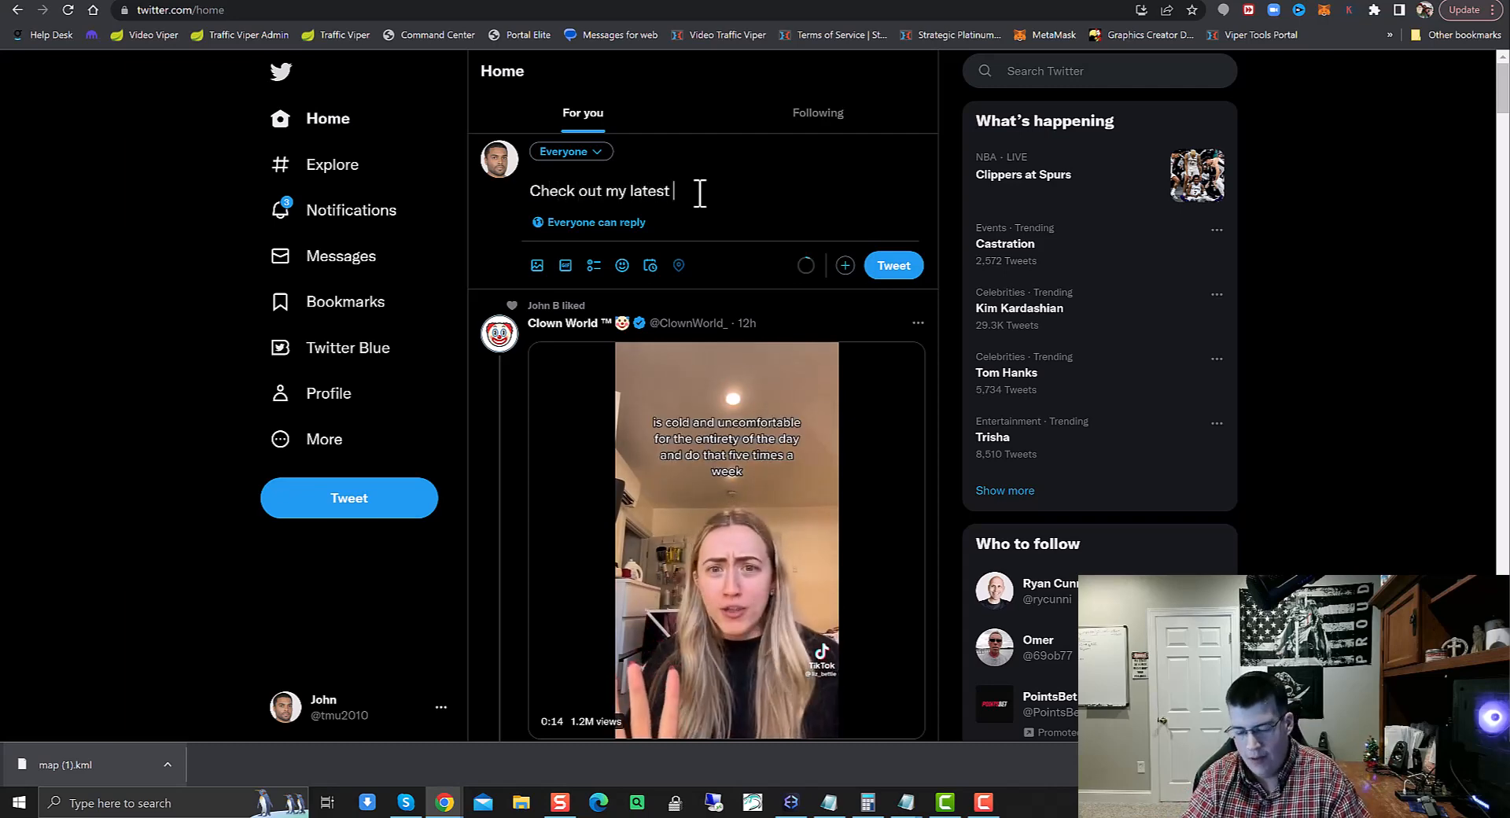
text(HVAV)
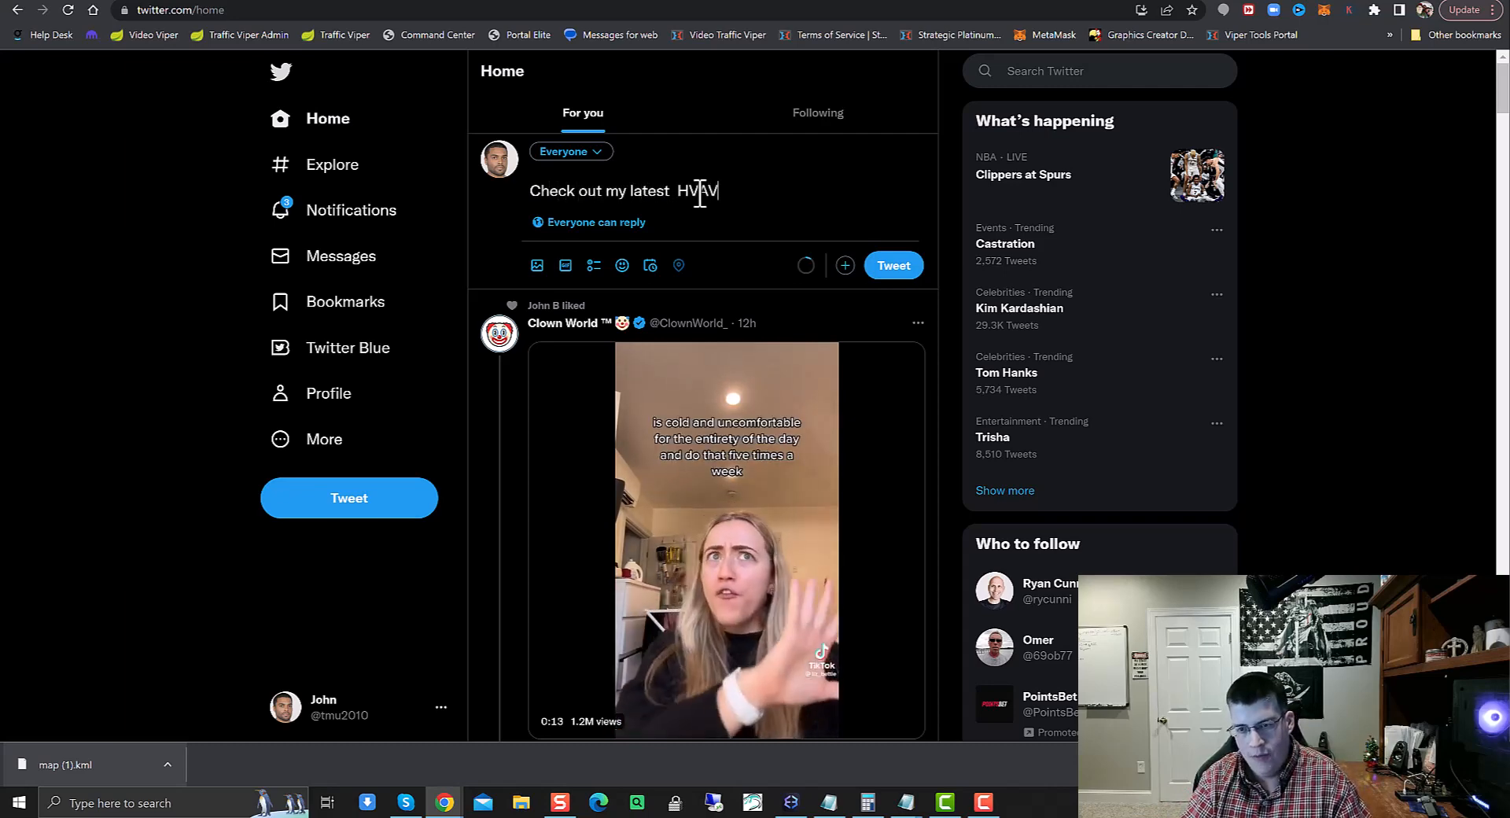
key(BackSpace)
text(C Repair)
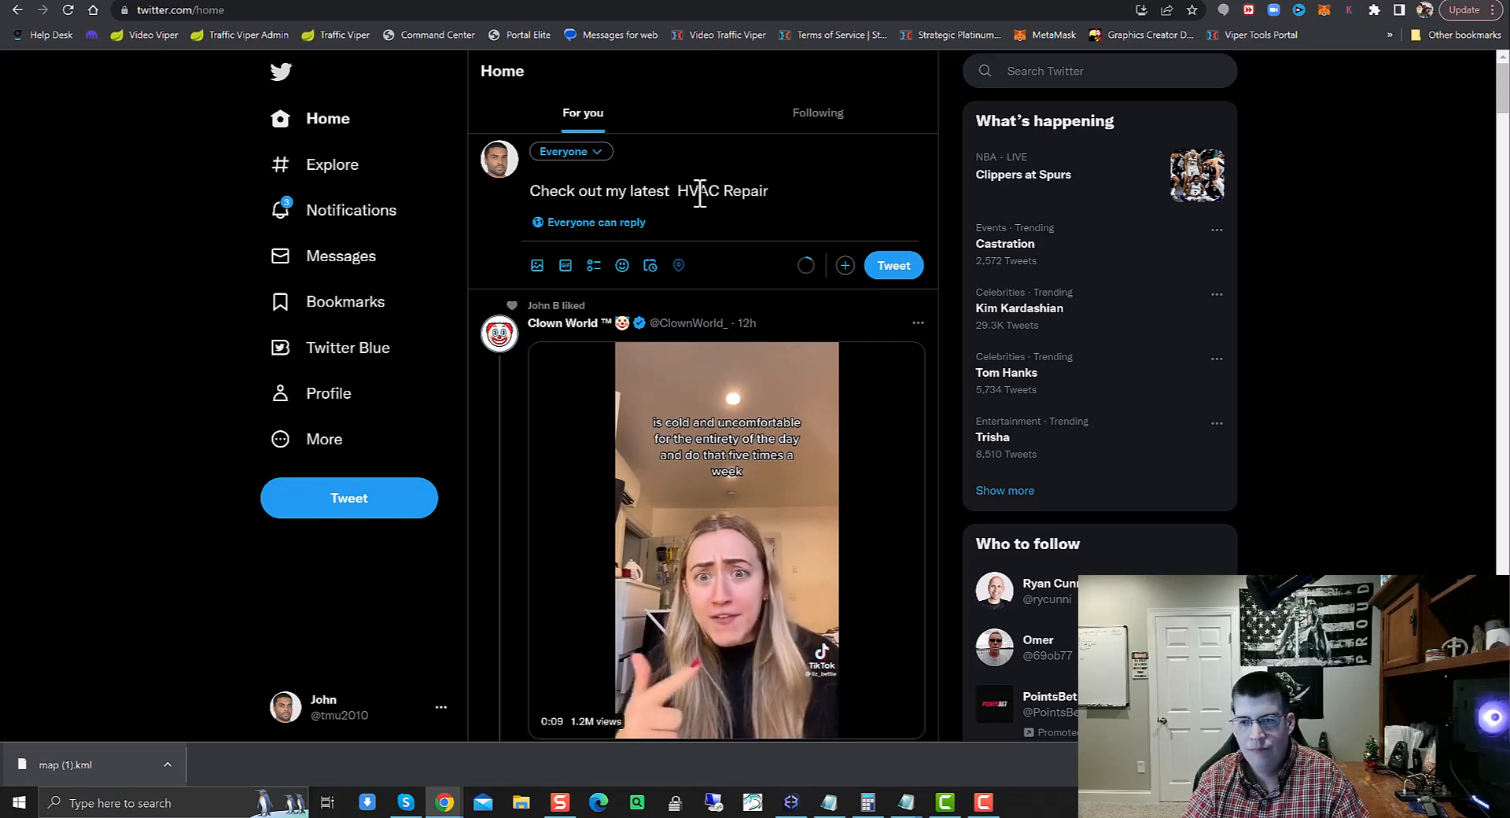
text( Video)
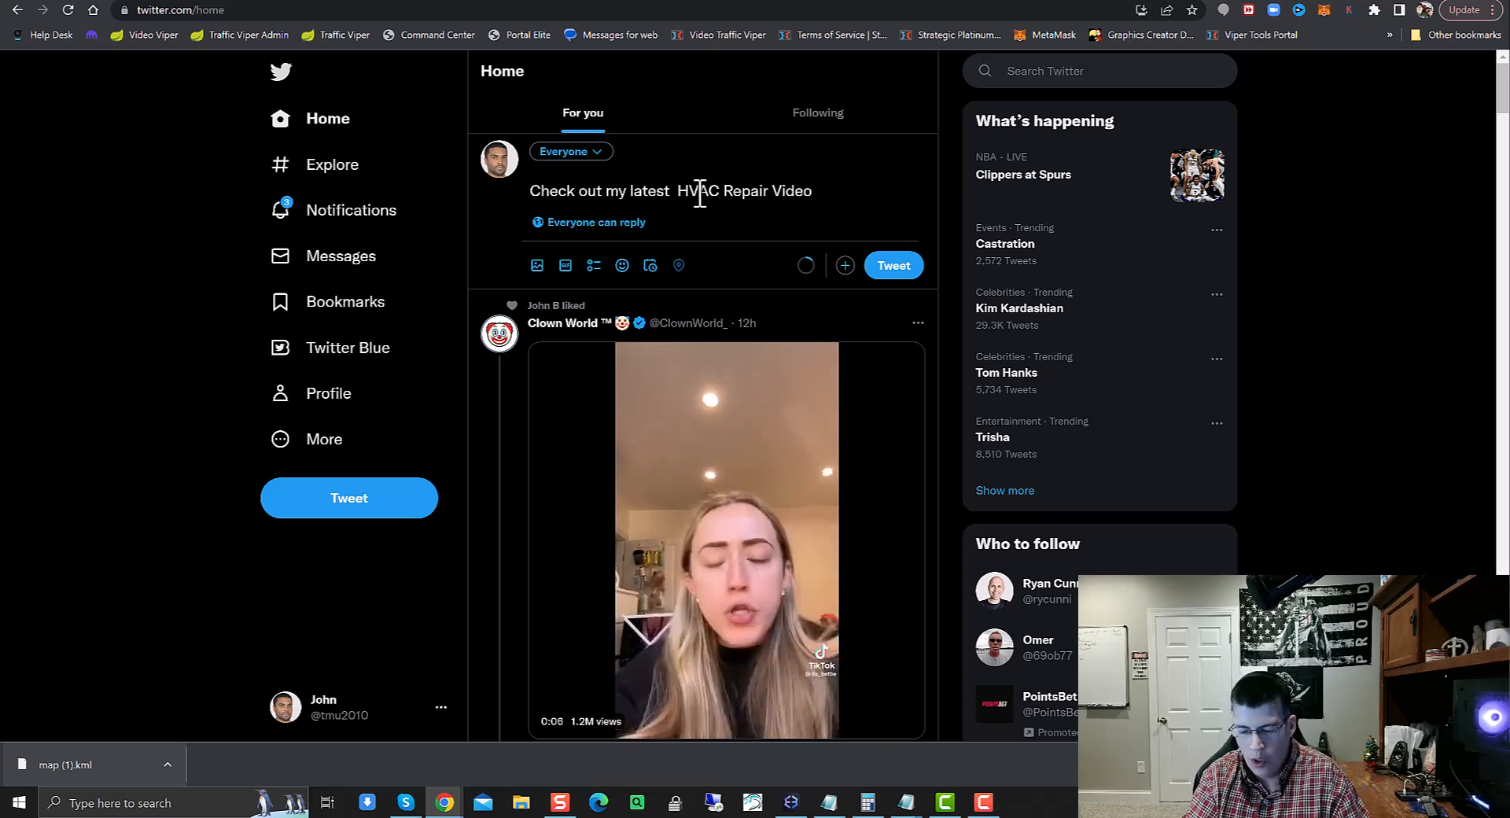
text(.)
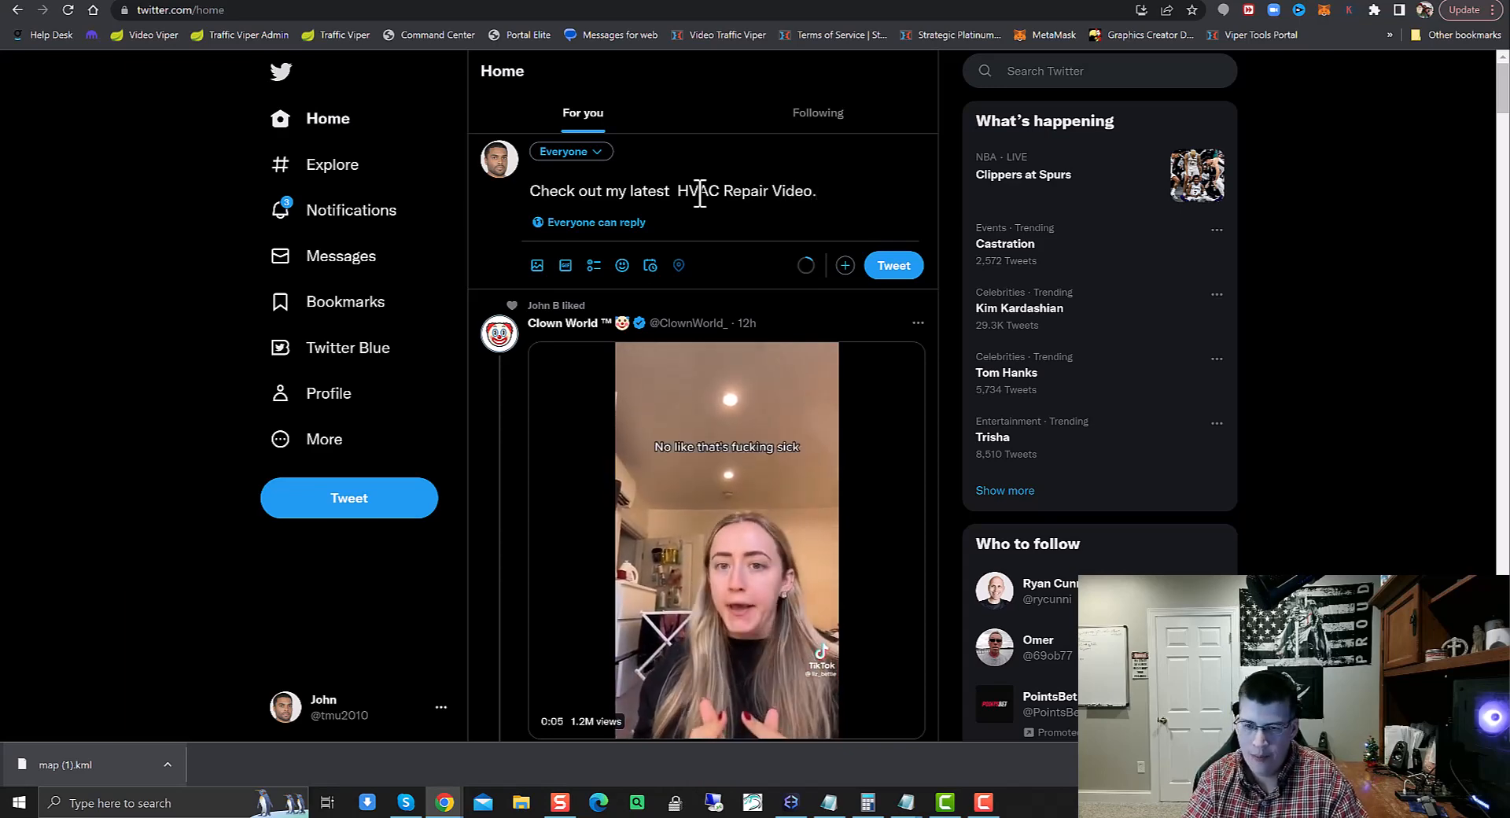
key(ctrl+v)
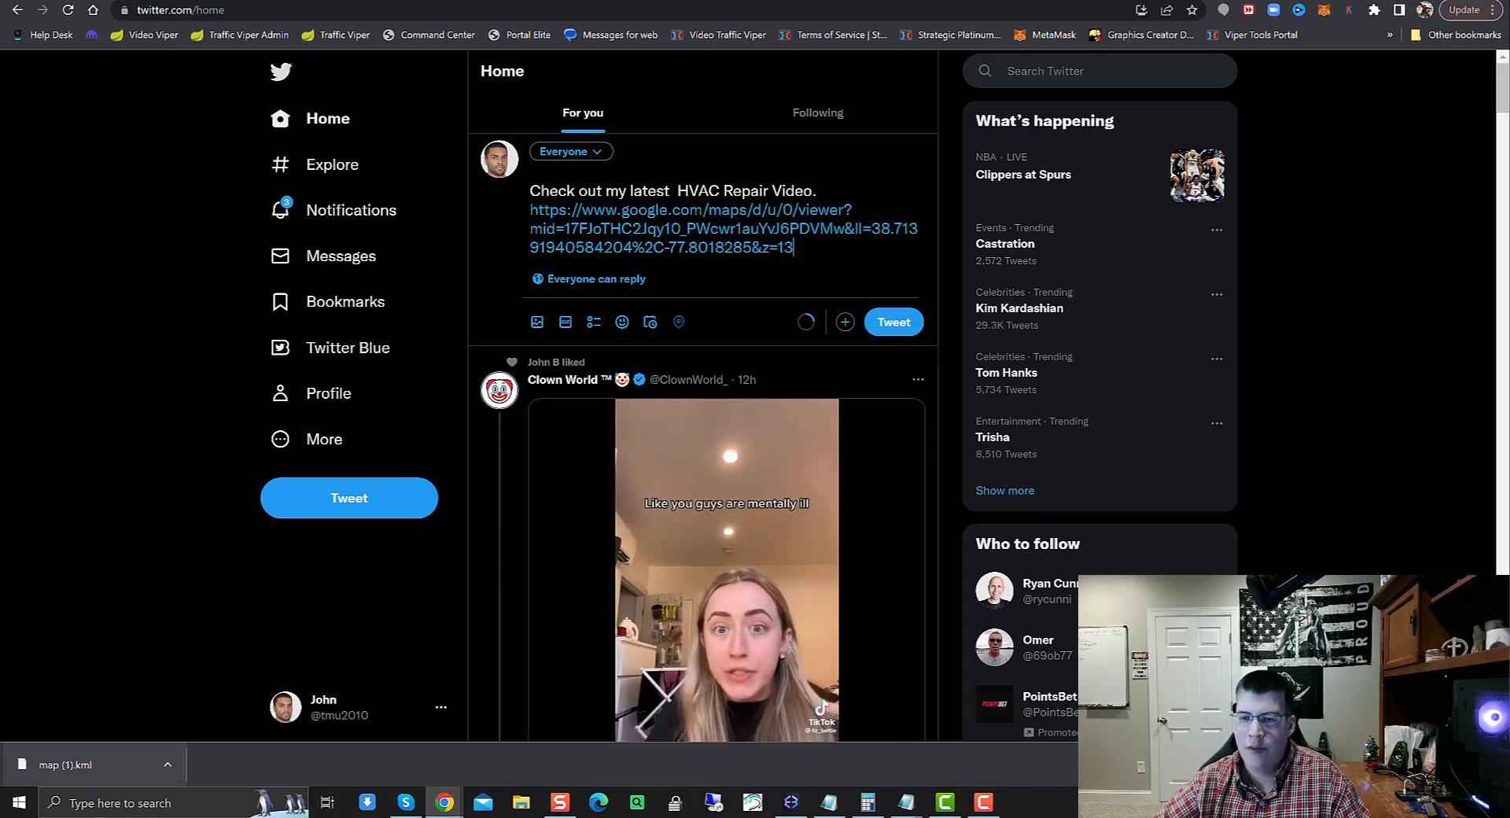
click(901, 323)
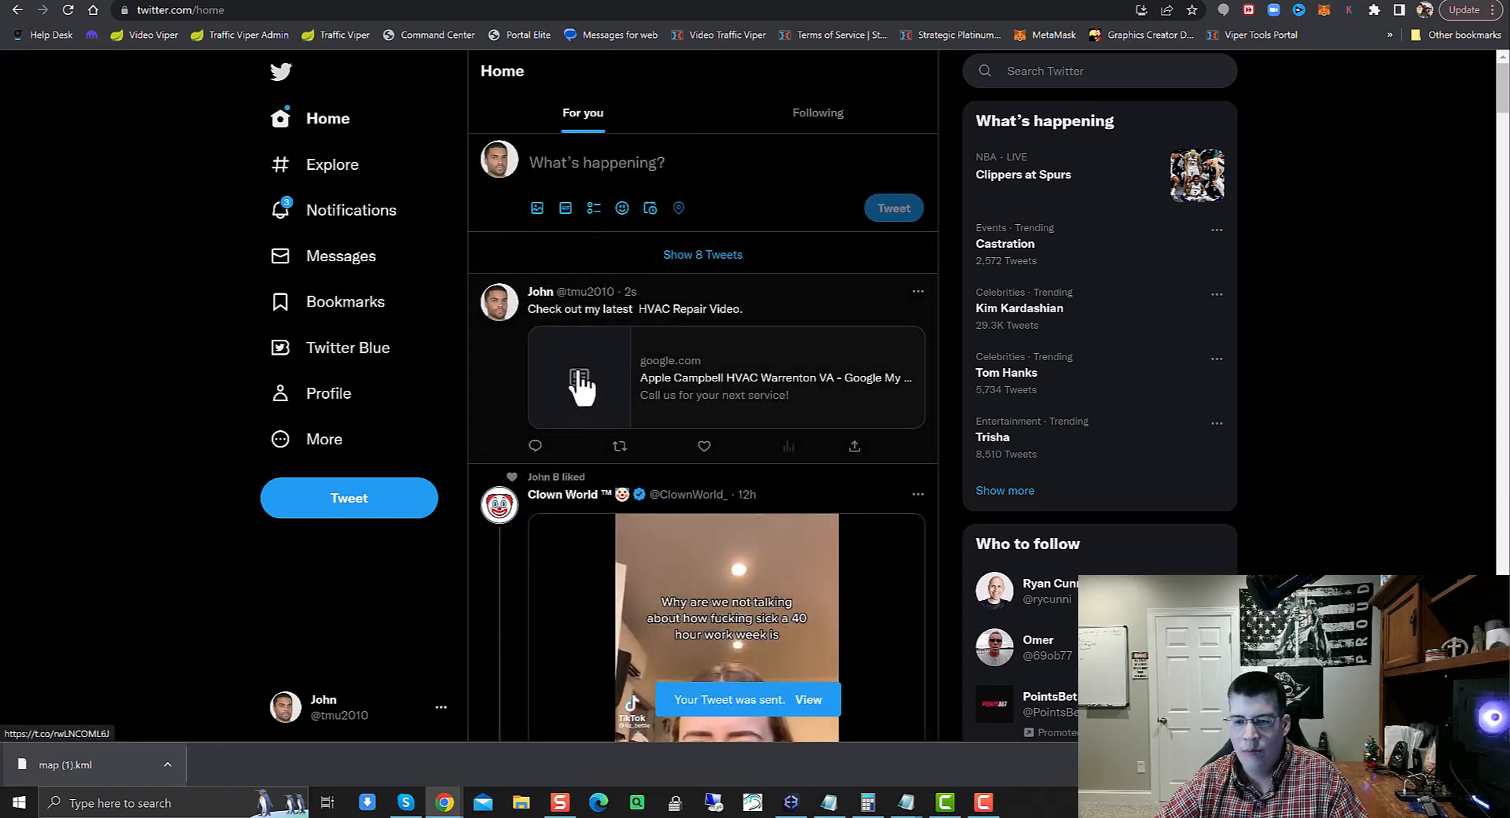
Open the newly posted map tweet and bring up its Embed Tweet page
click(928, 308)
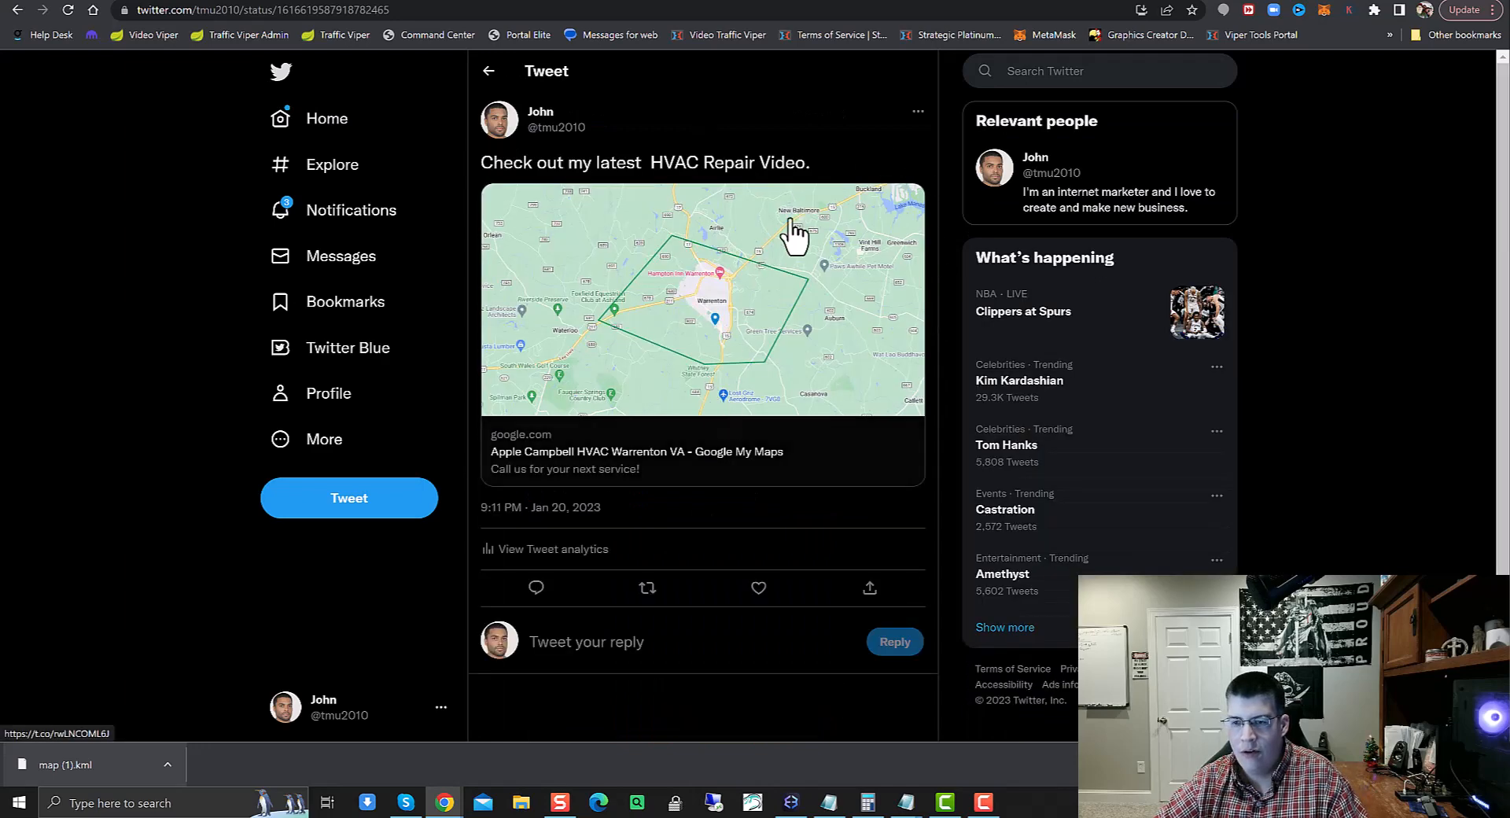
click(919, 113)
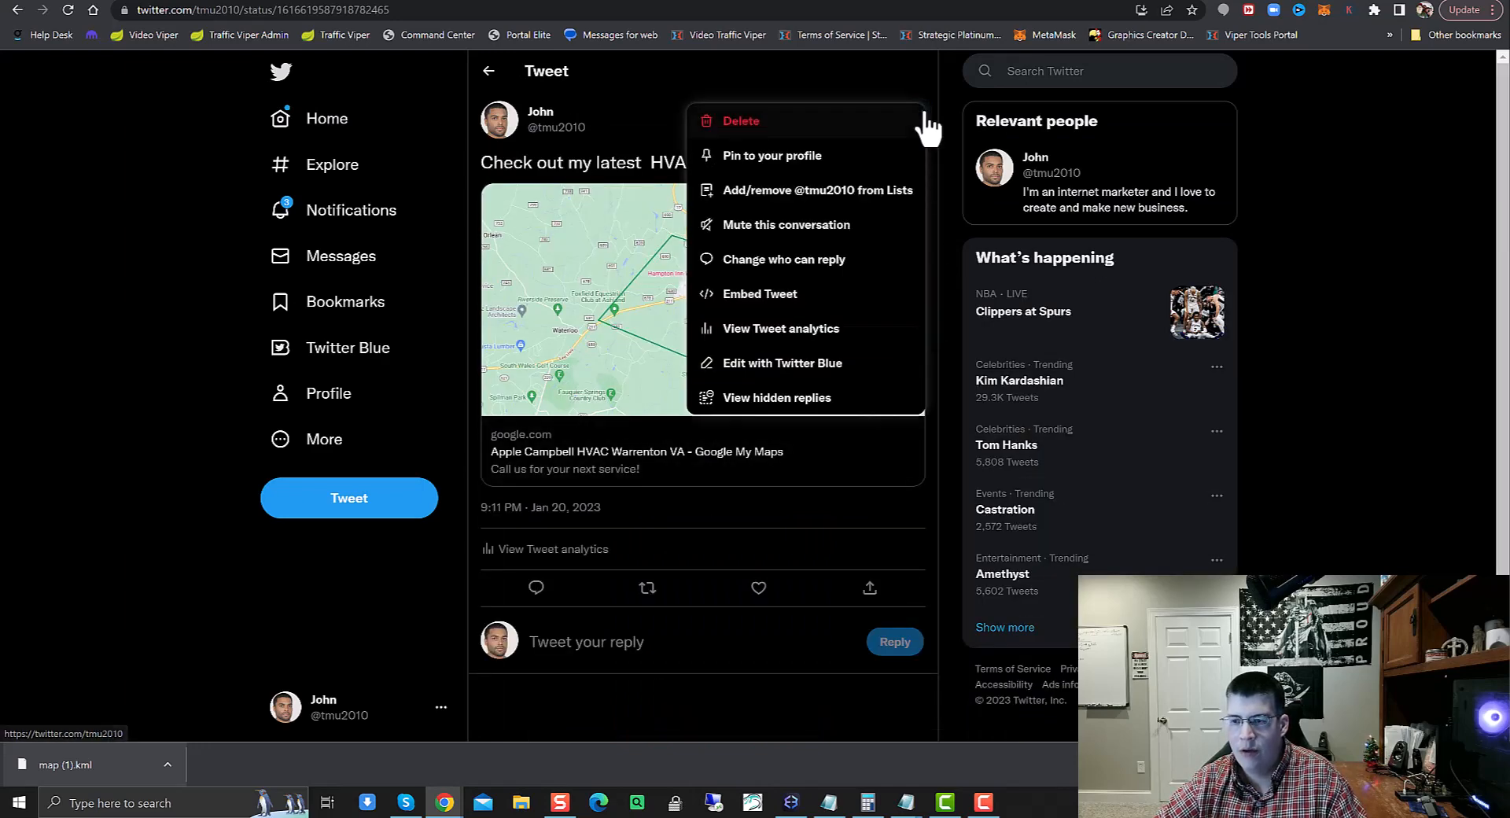
click(774, 294)
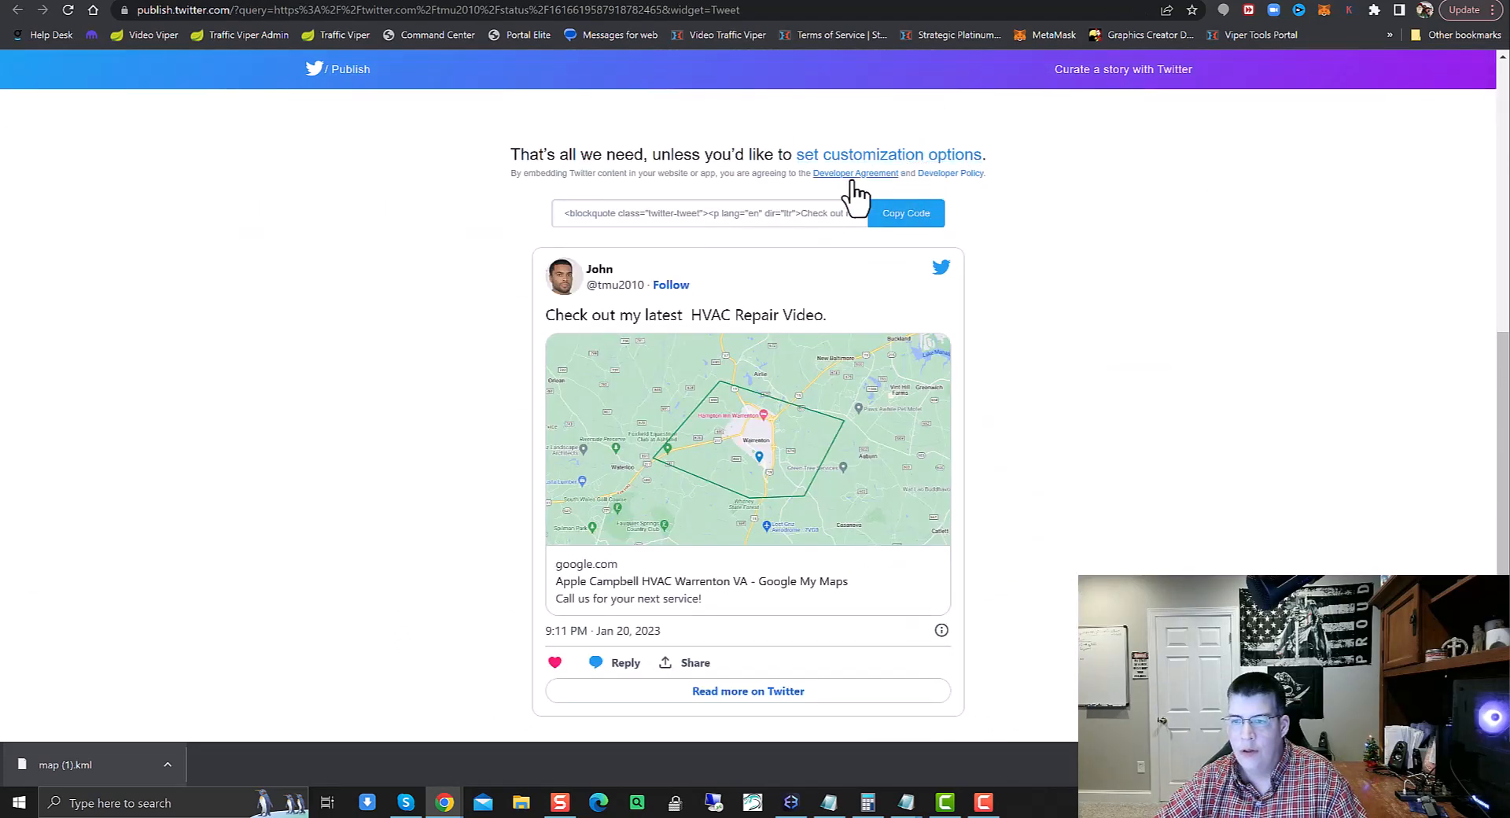
Copy the tweet's embed code and dismiss the copy confirmation
click(904, 216)
click(1141, 438)
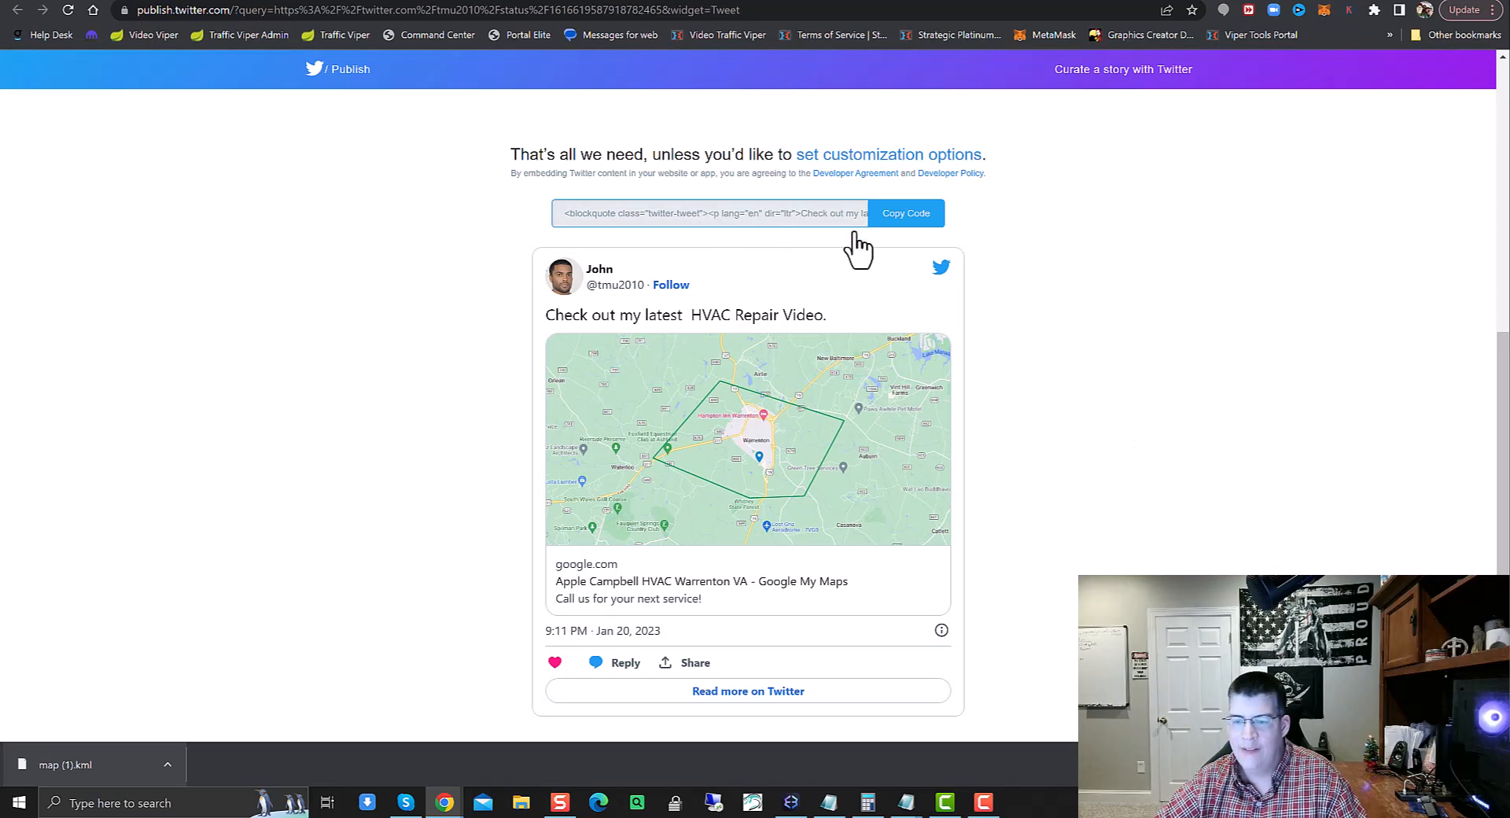
click(921, 217)
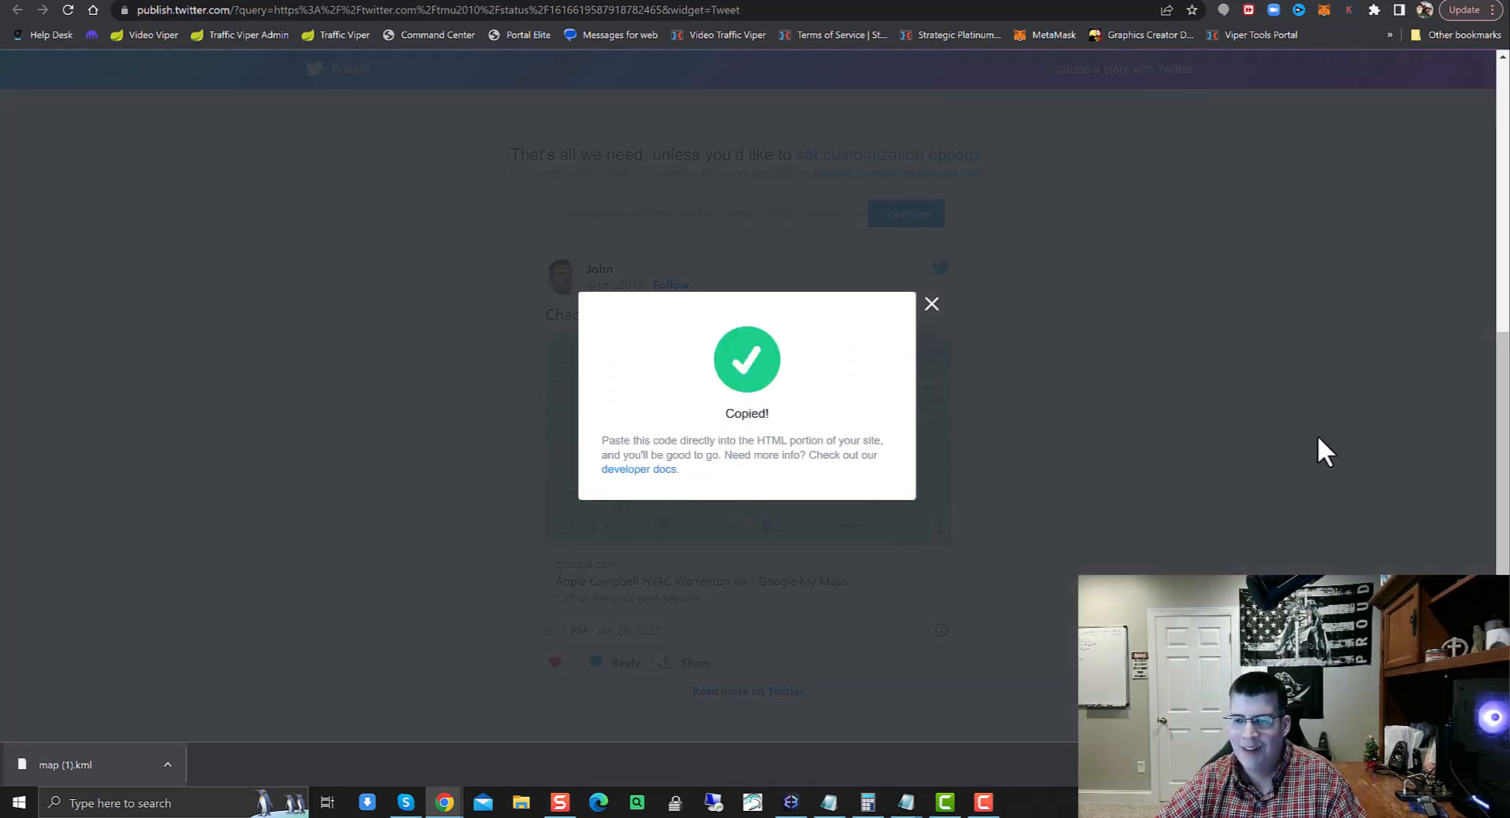
click(1314, 437)
scroll(1038, 314, up, 6)
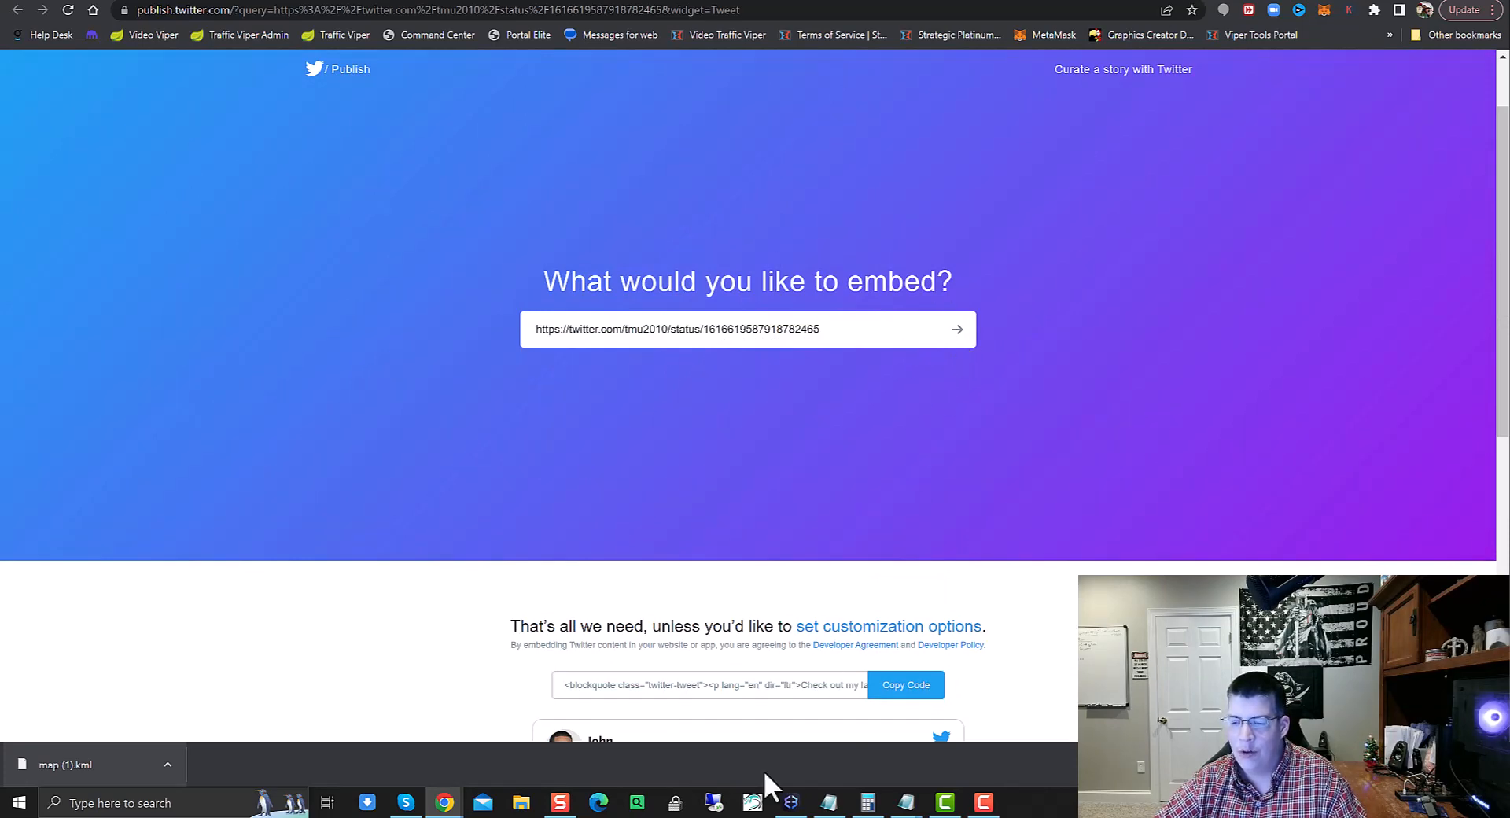
scroll(826, 697, down, 2)
click(904, 527)
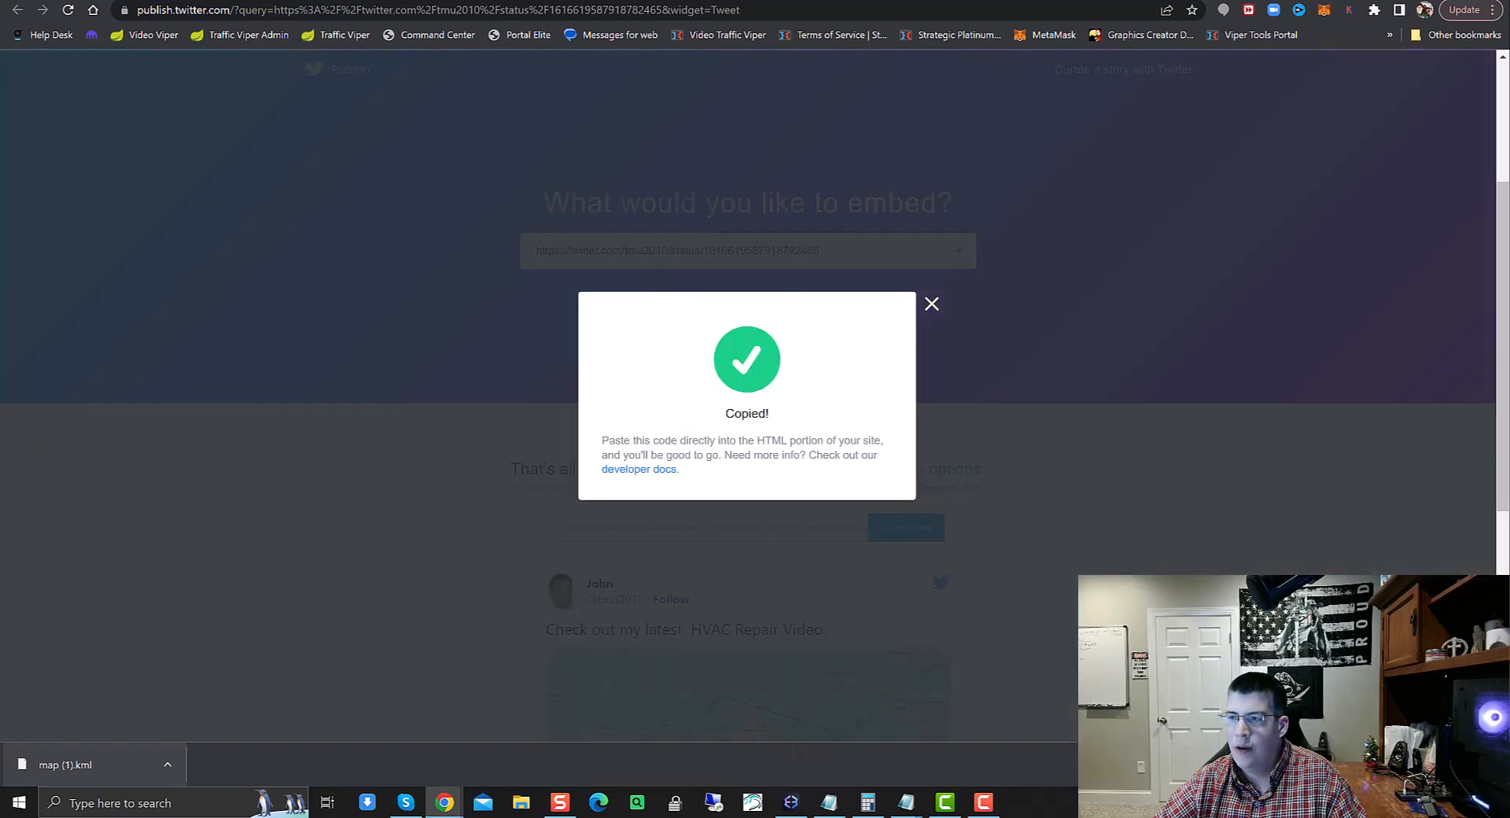
click(1118, 183)
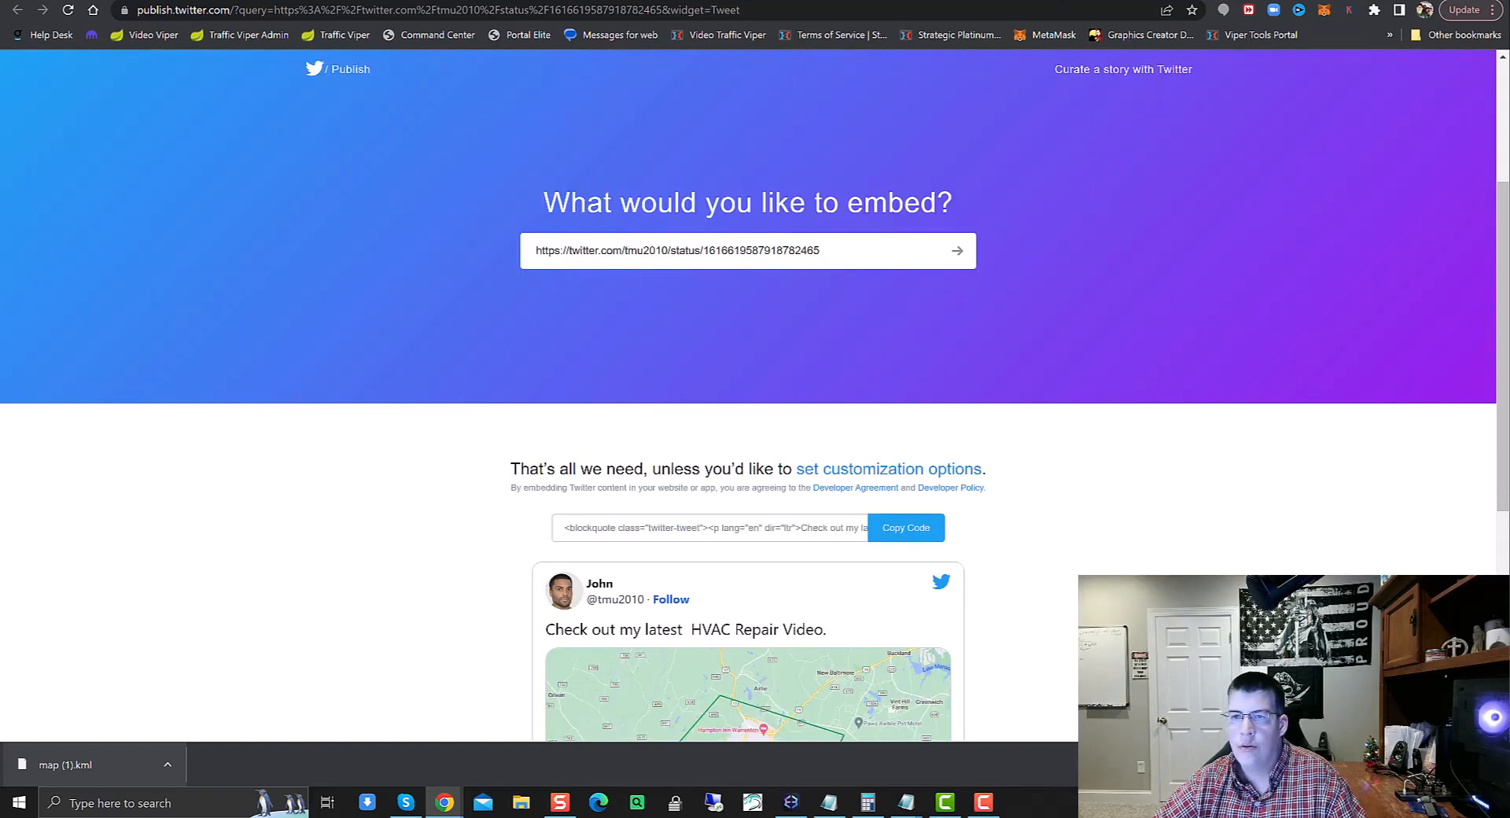
Switch to Tumblr and start a text post titled "Appleton Campbell HVAC" with the tweet's embed code as its HTML body
click(747, 1)
scroll(680, 258, up, 2)
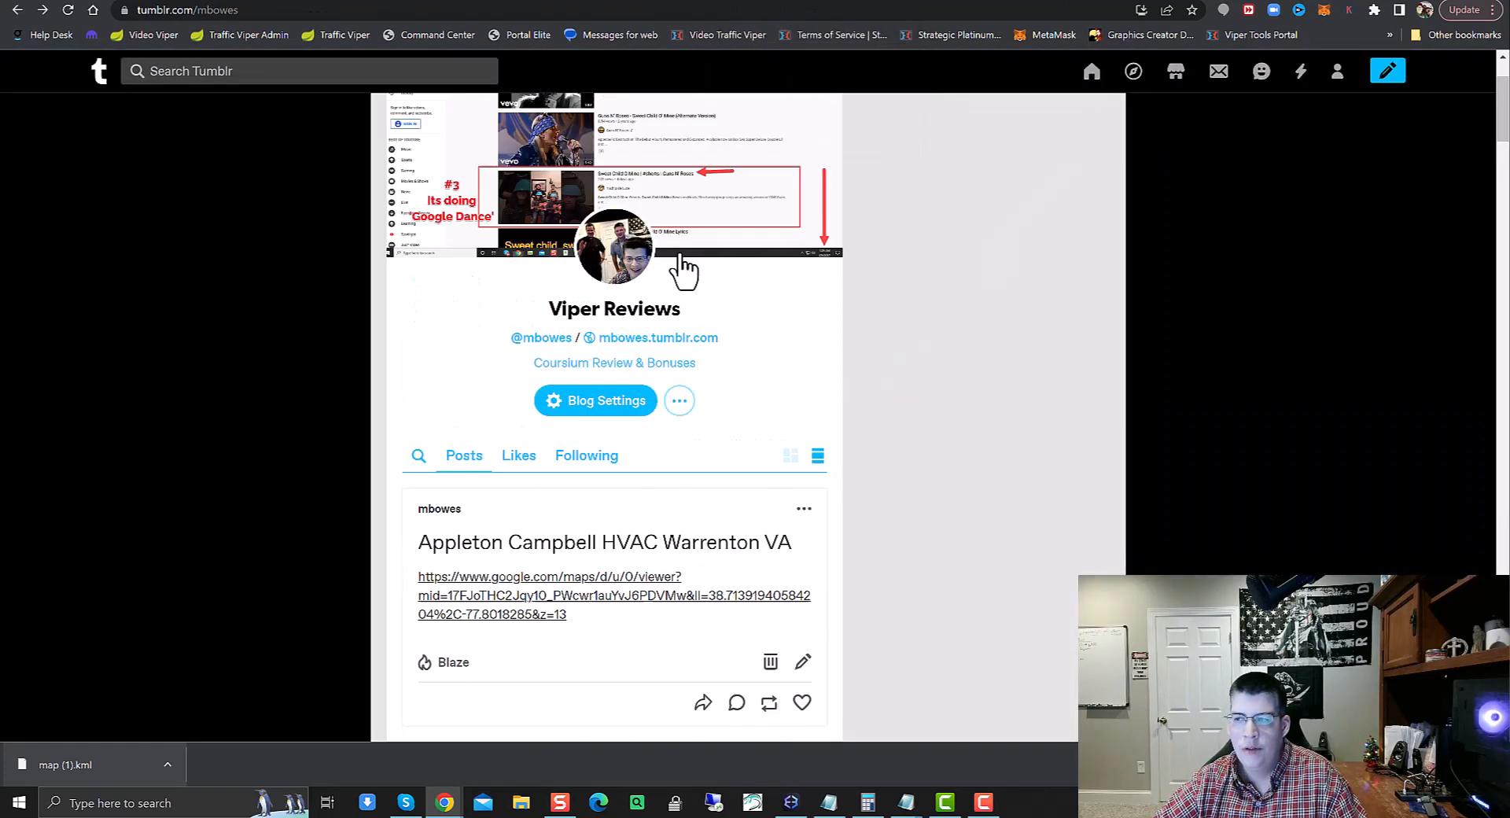
scroll(682, 270, up, 2)
click(1388, 75)
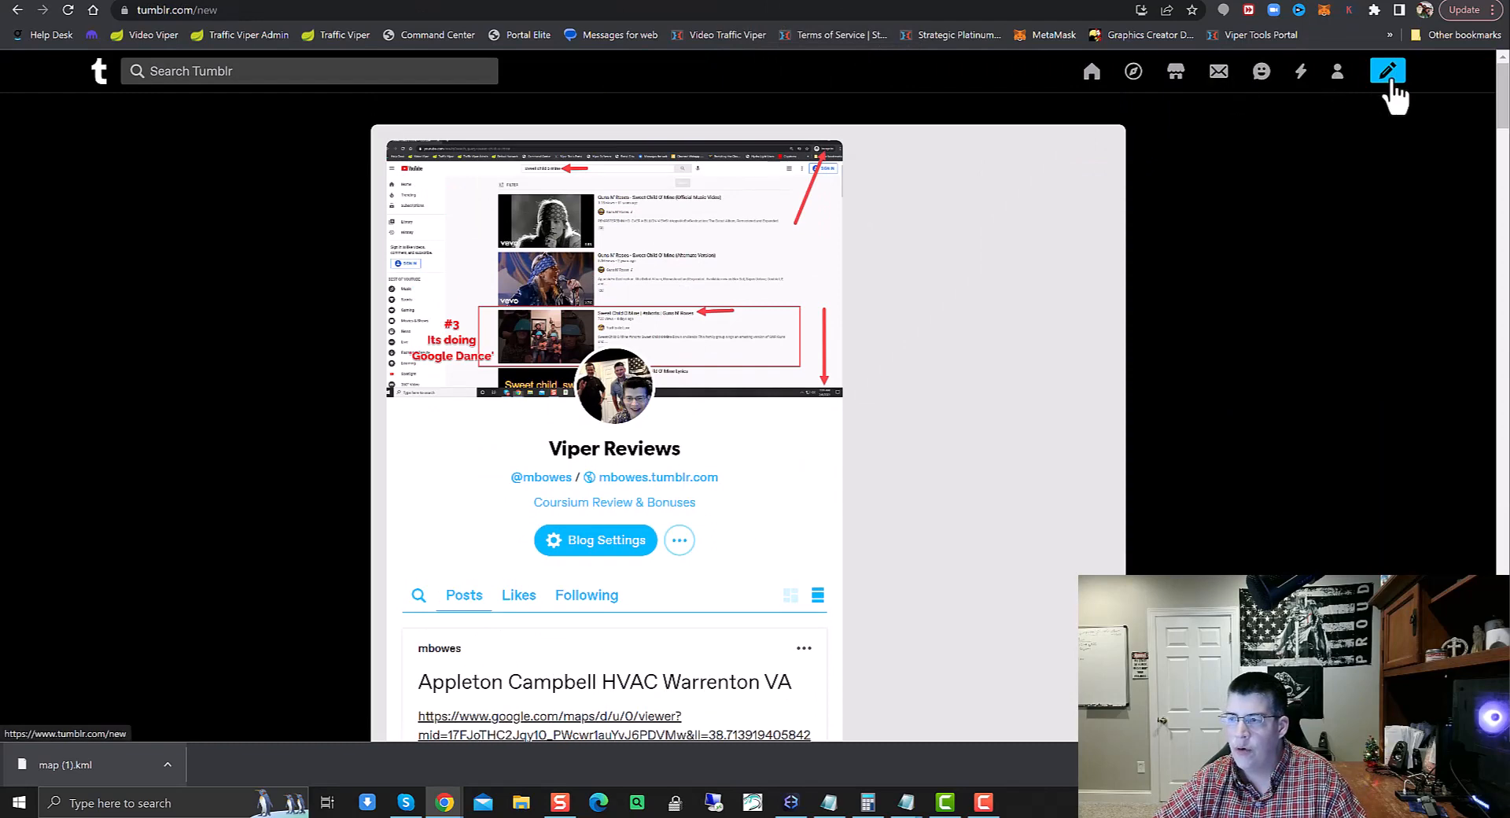
click(451, 354)
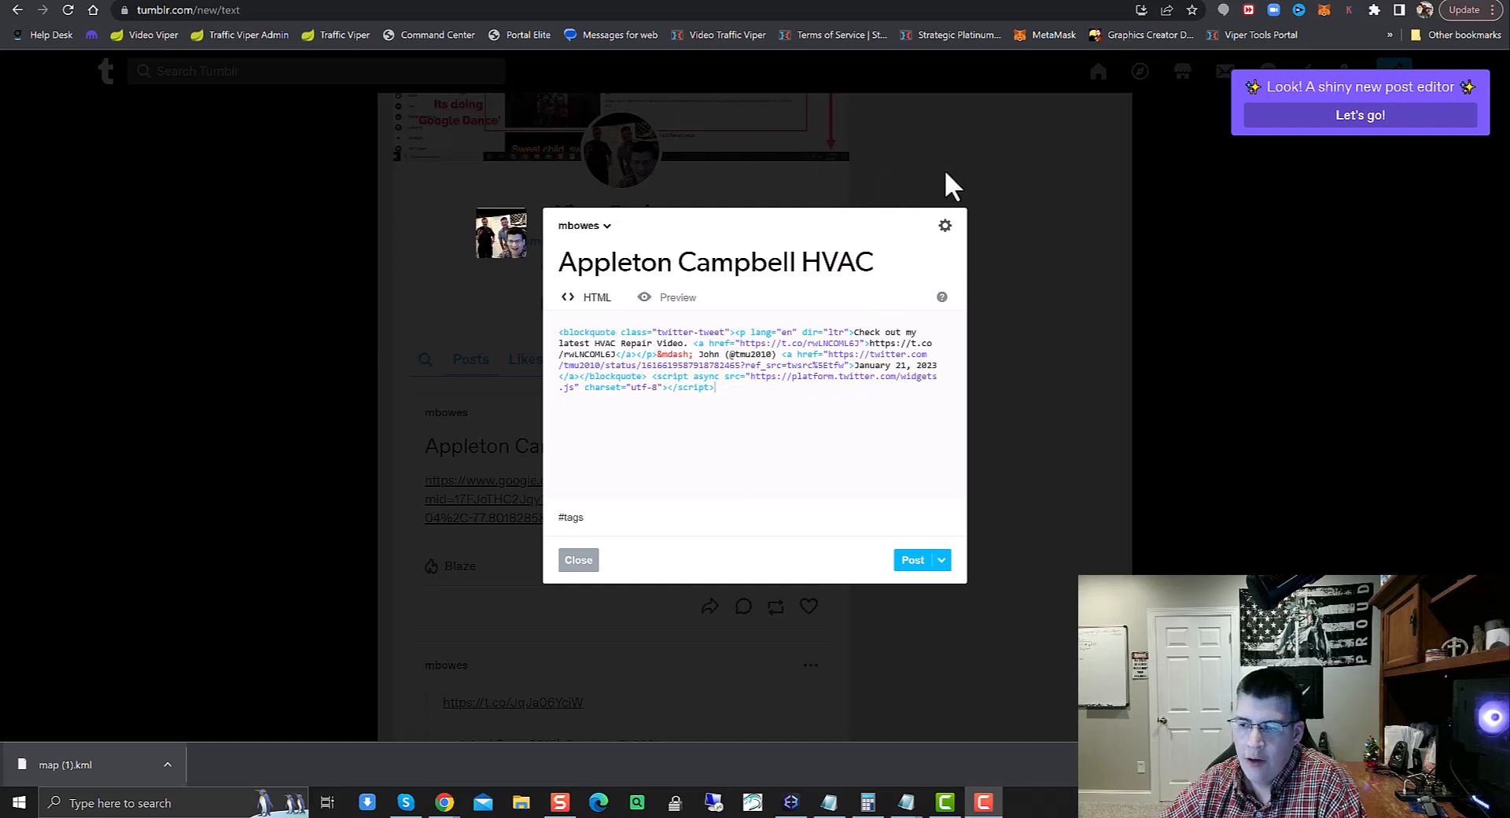
Choose HTML as the text editor in the Tumblr post's settings
click(944, 226)
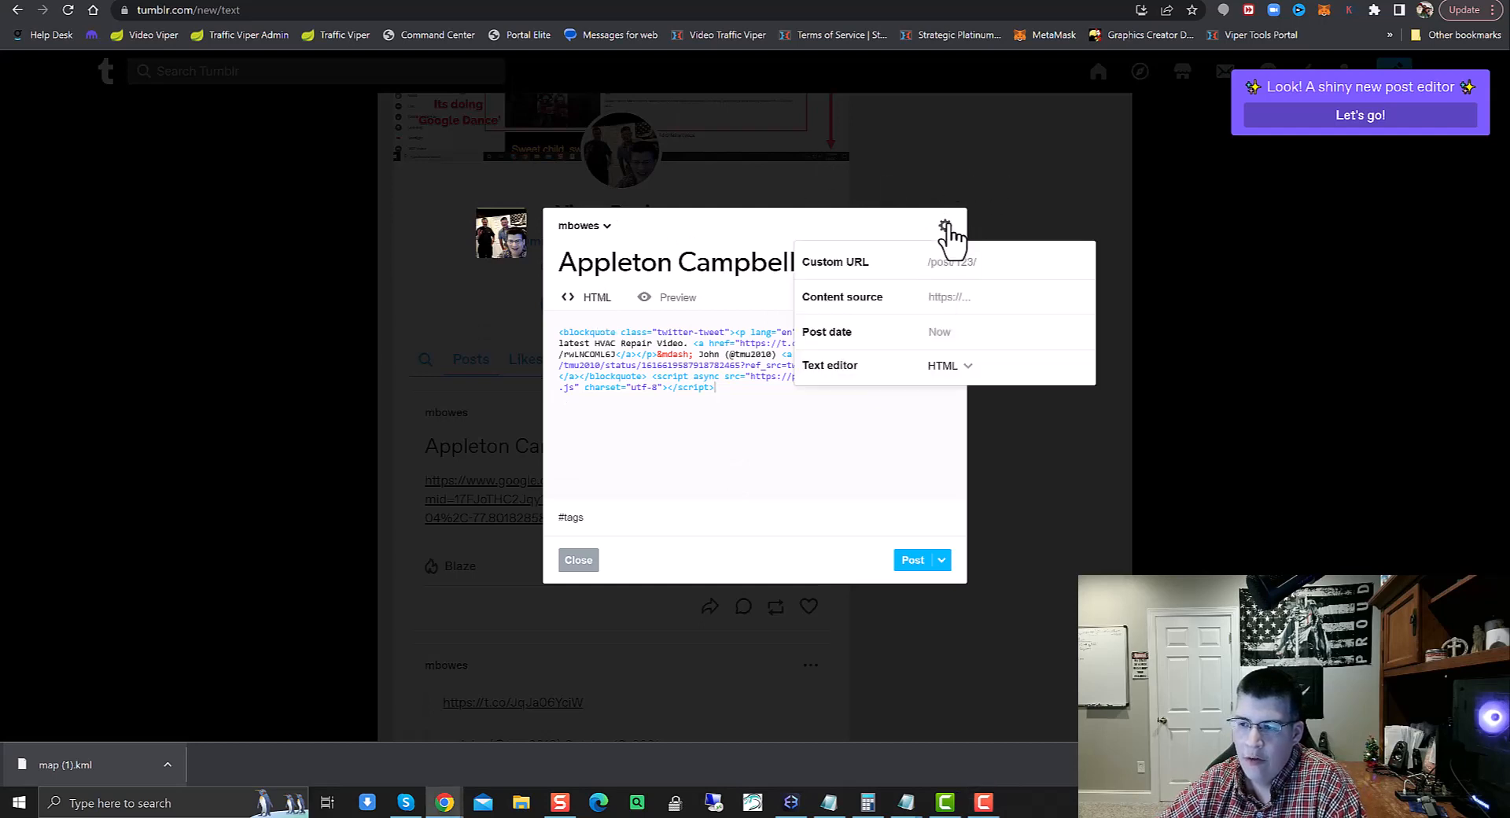
click(966, 368)
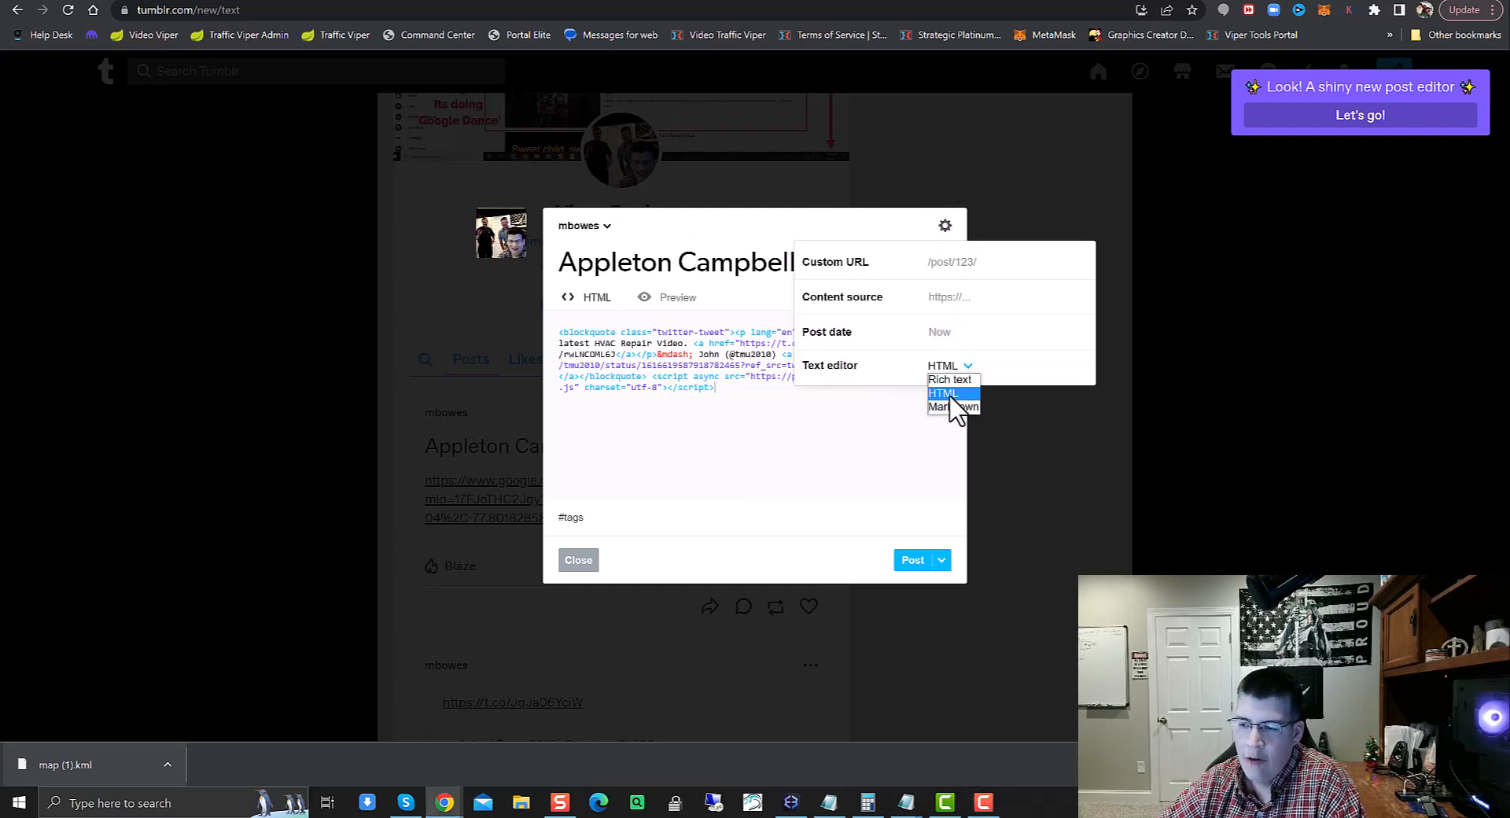
click(950, 397)
click(871, 486)
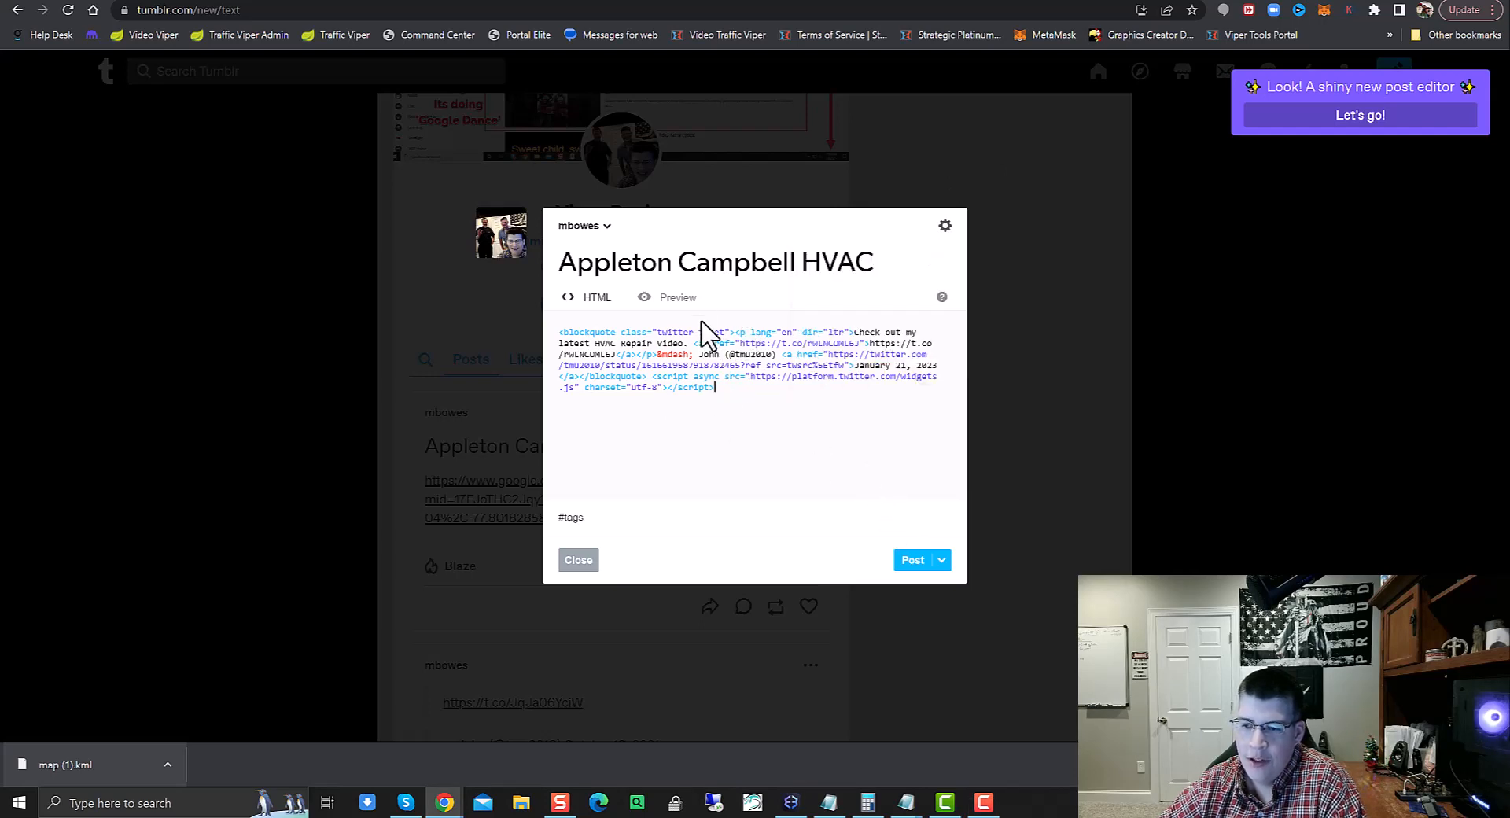
Preview the Appleton Campbell HVAC post, return to its HTML view, publish it and reload the blog page
click(667, 314)
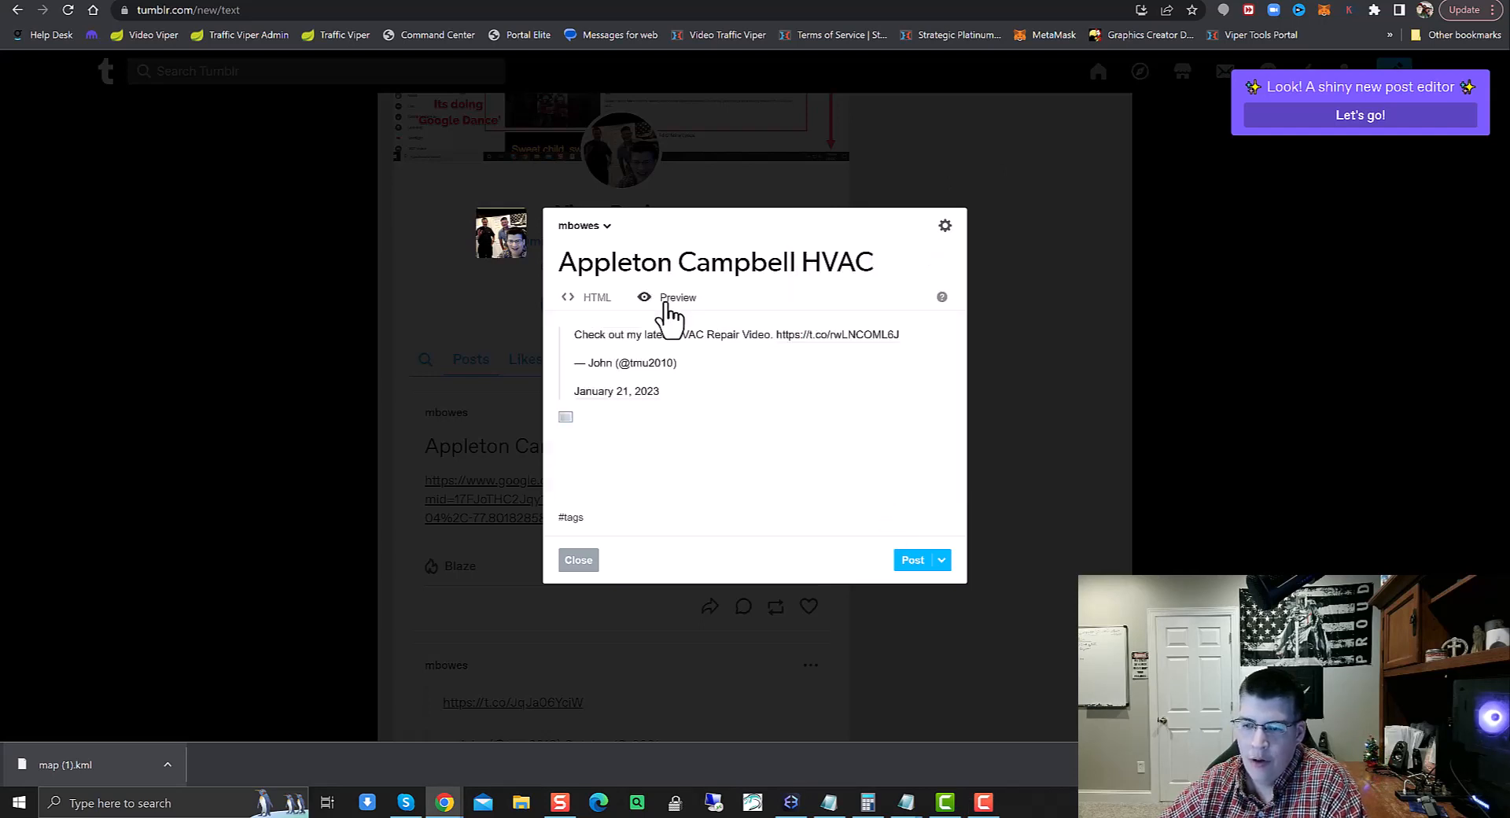
click(595, 302)
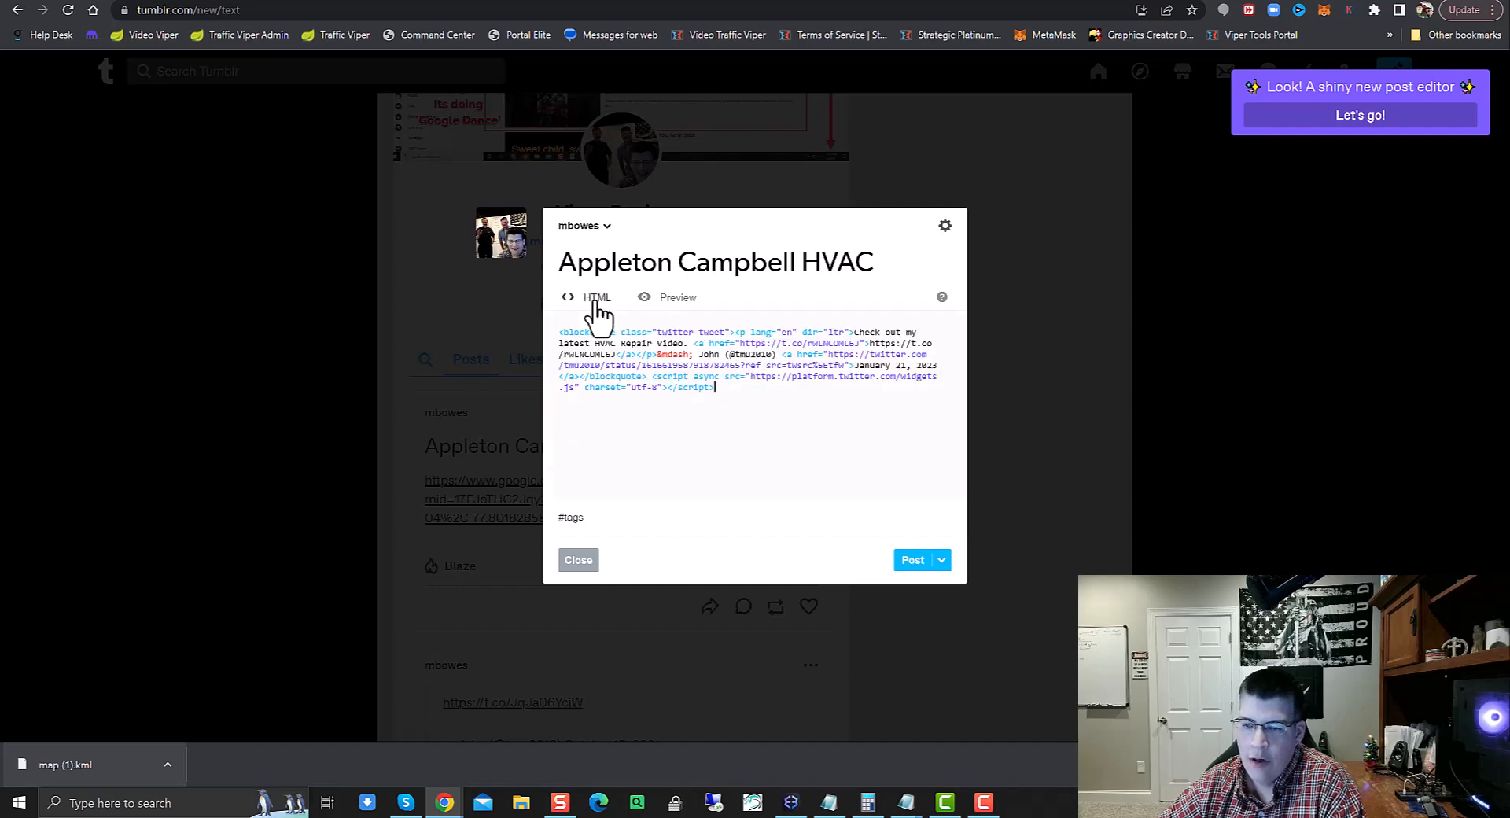
click(914, 566)
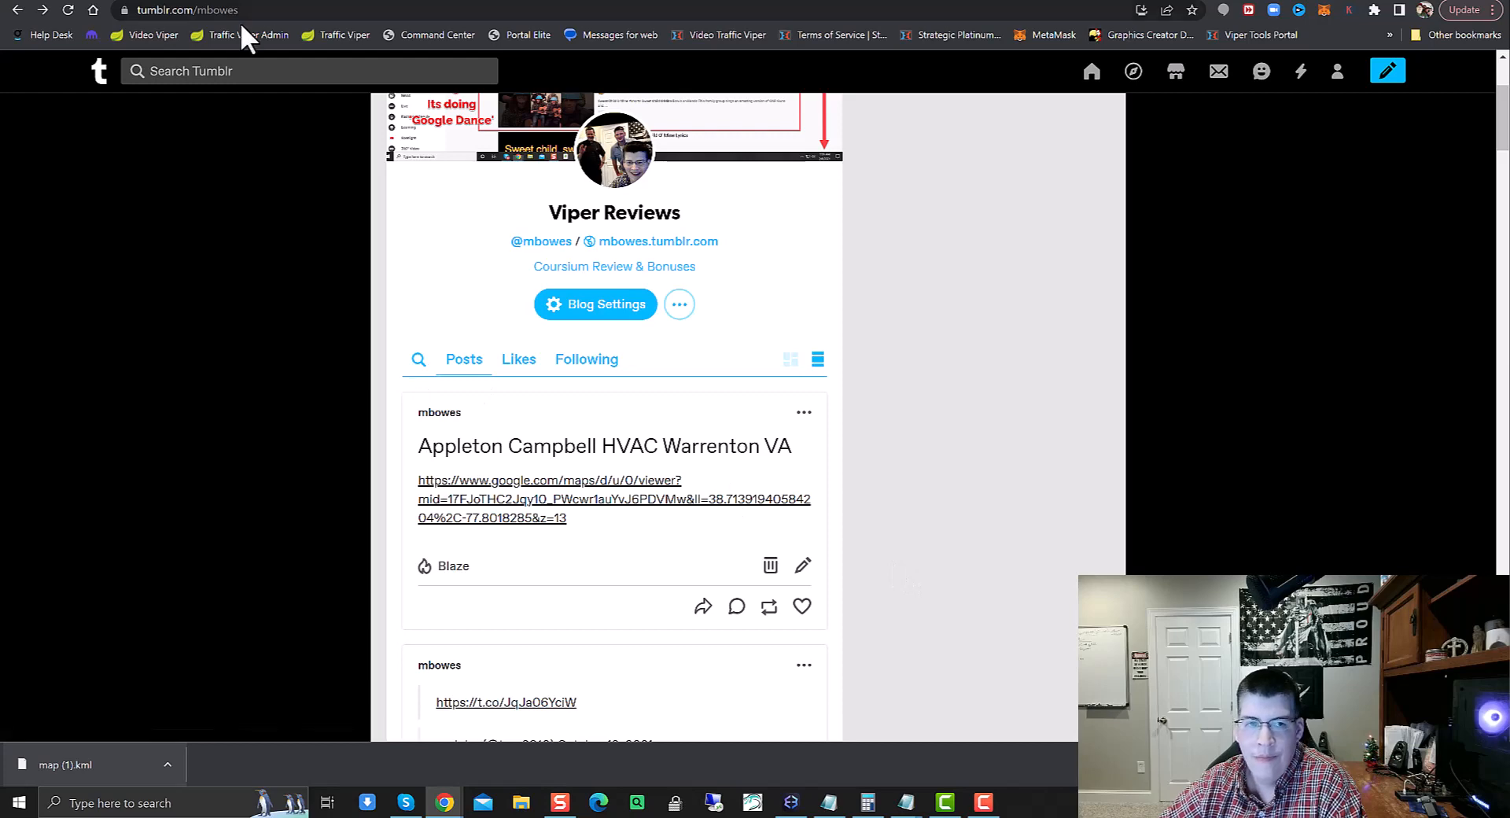
click(68, 10)
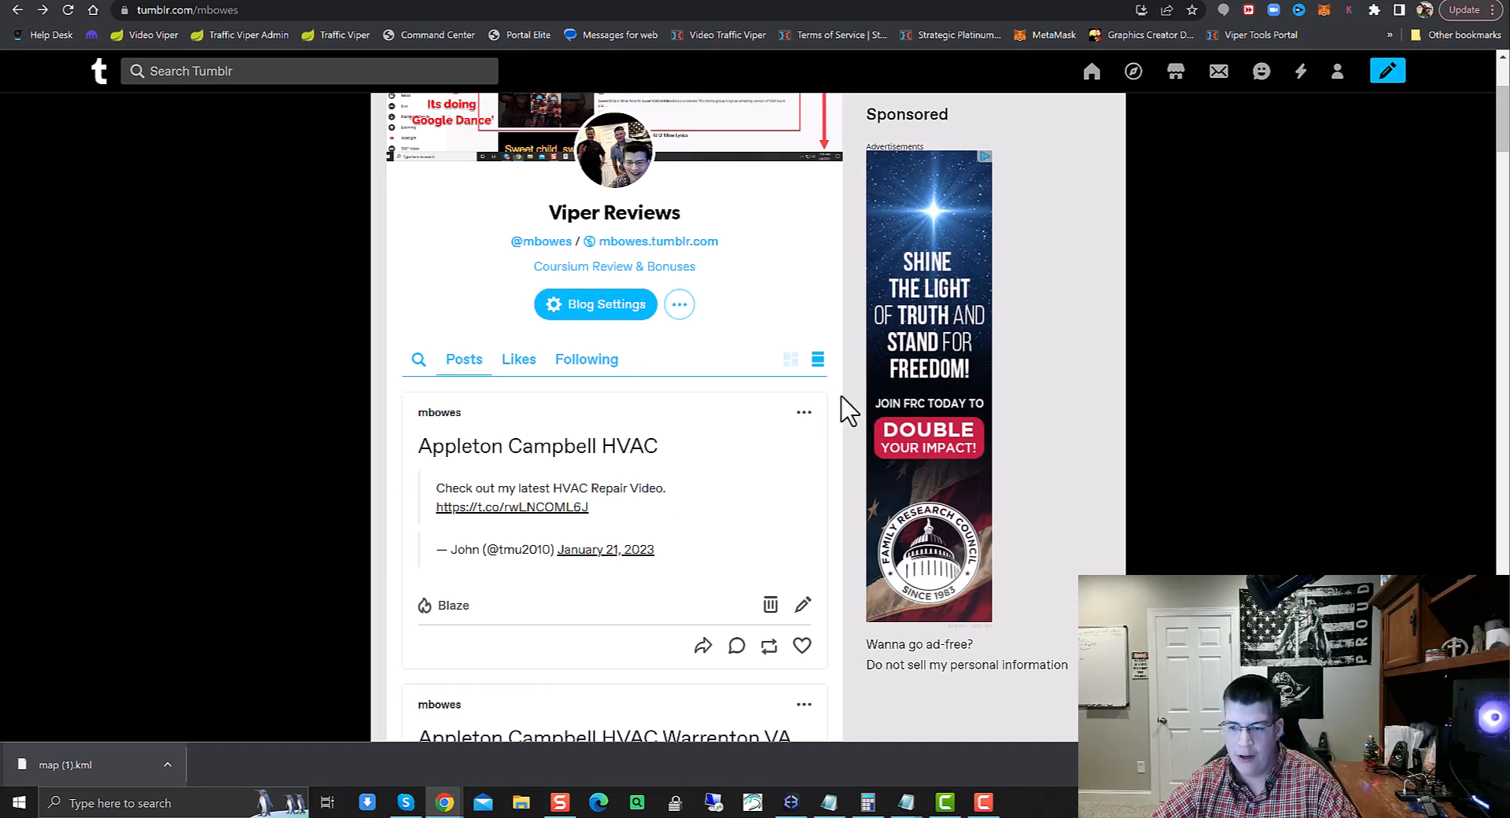
Bring up the share options of the new Appleton Campbell HVAC post and copy its Tumblr embed code
click(803, 416)
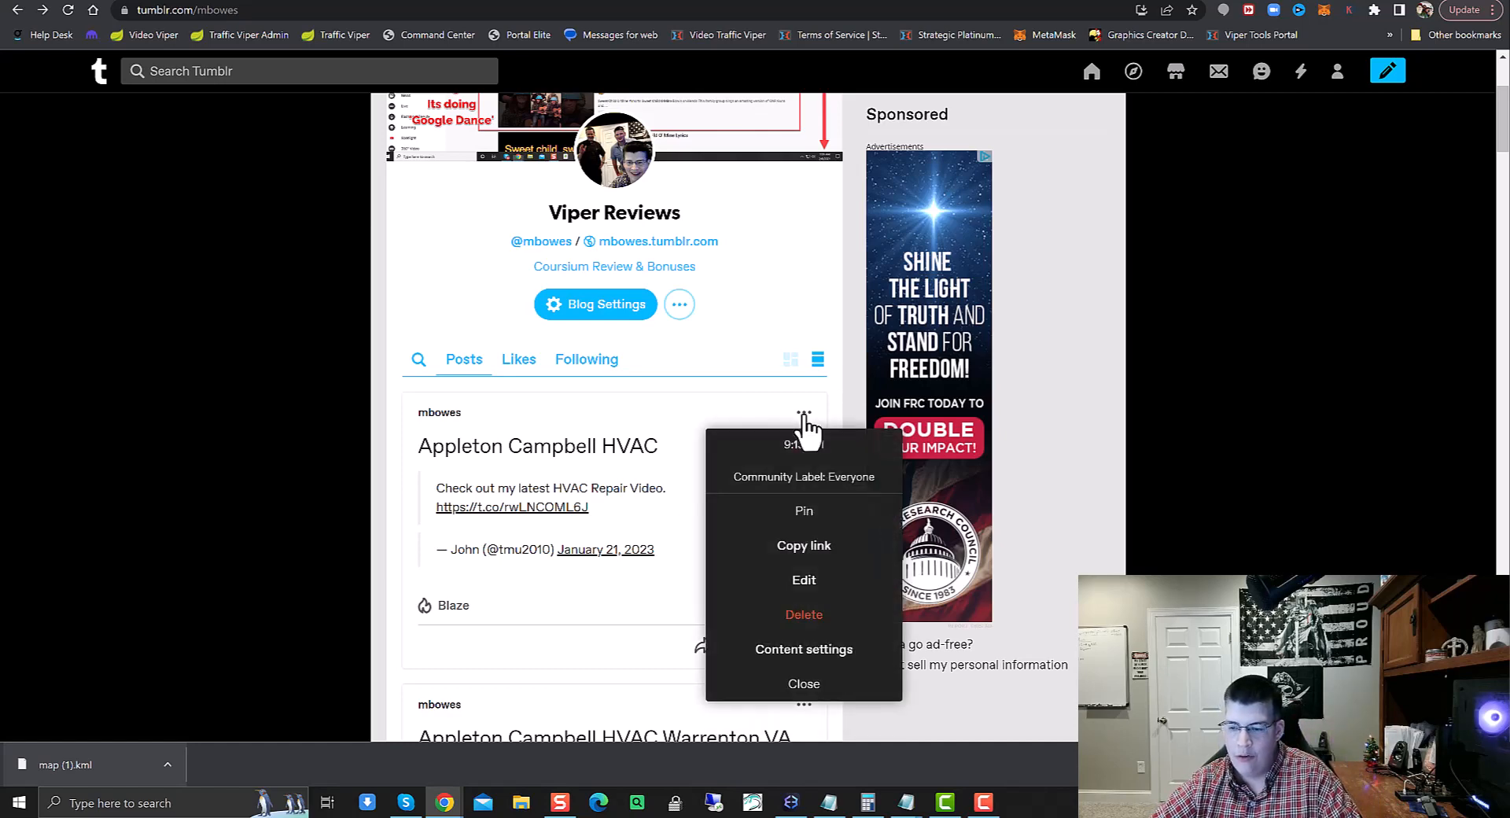
click(675, 516)
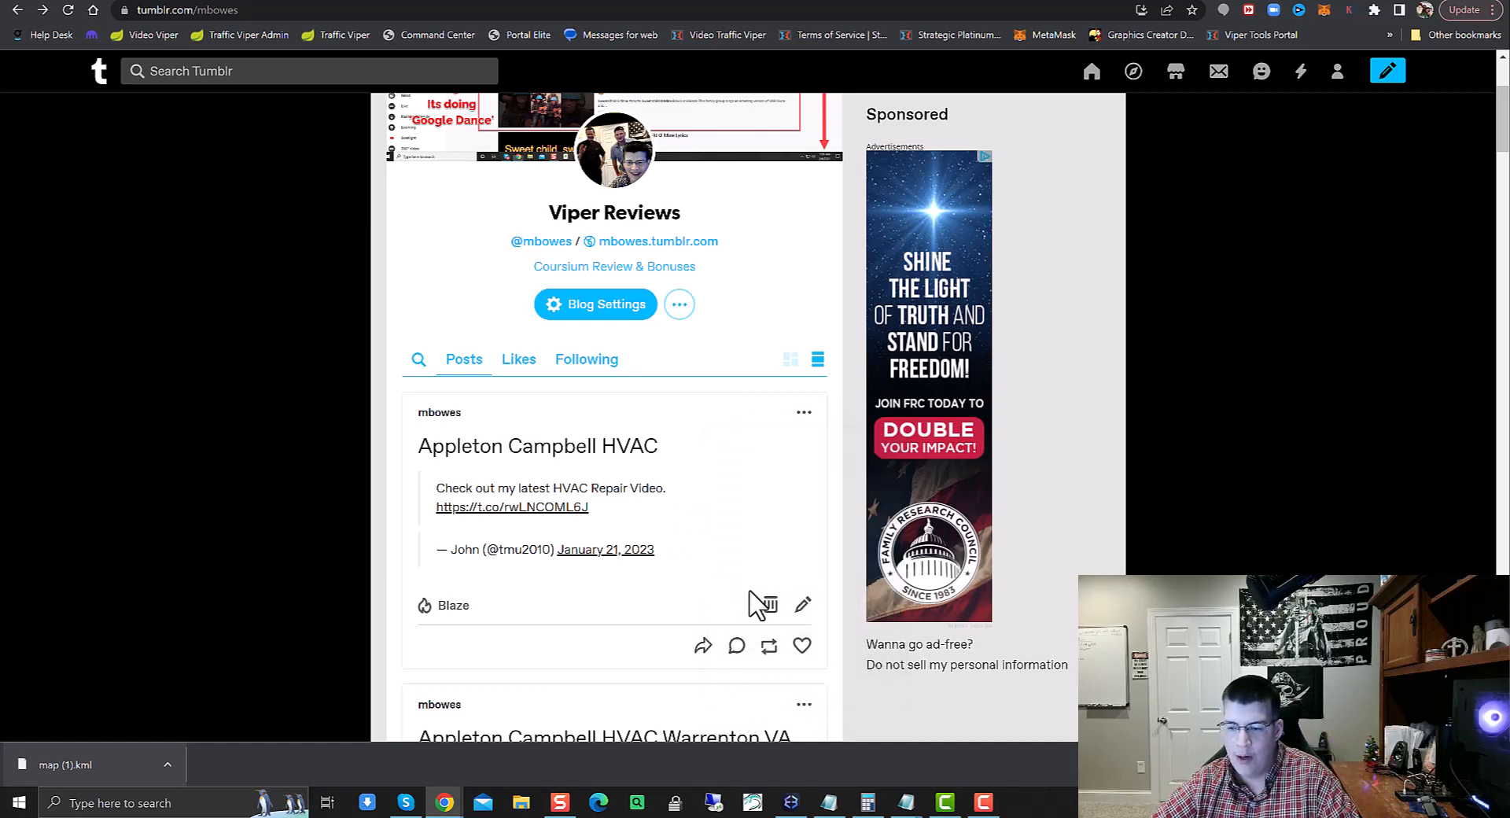
click(704, 647)
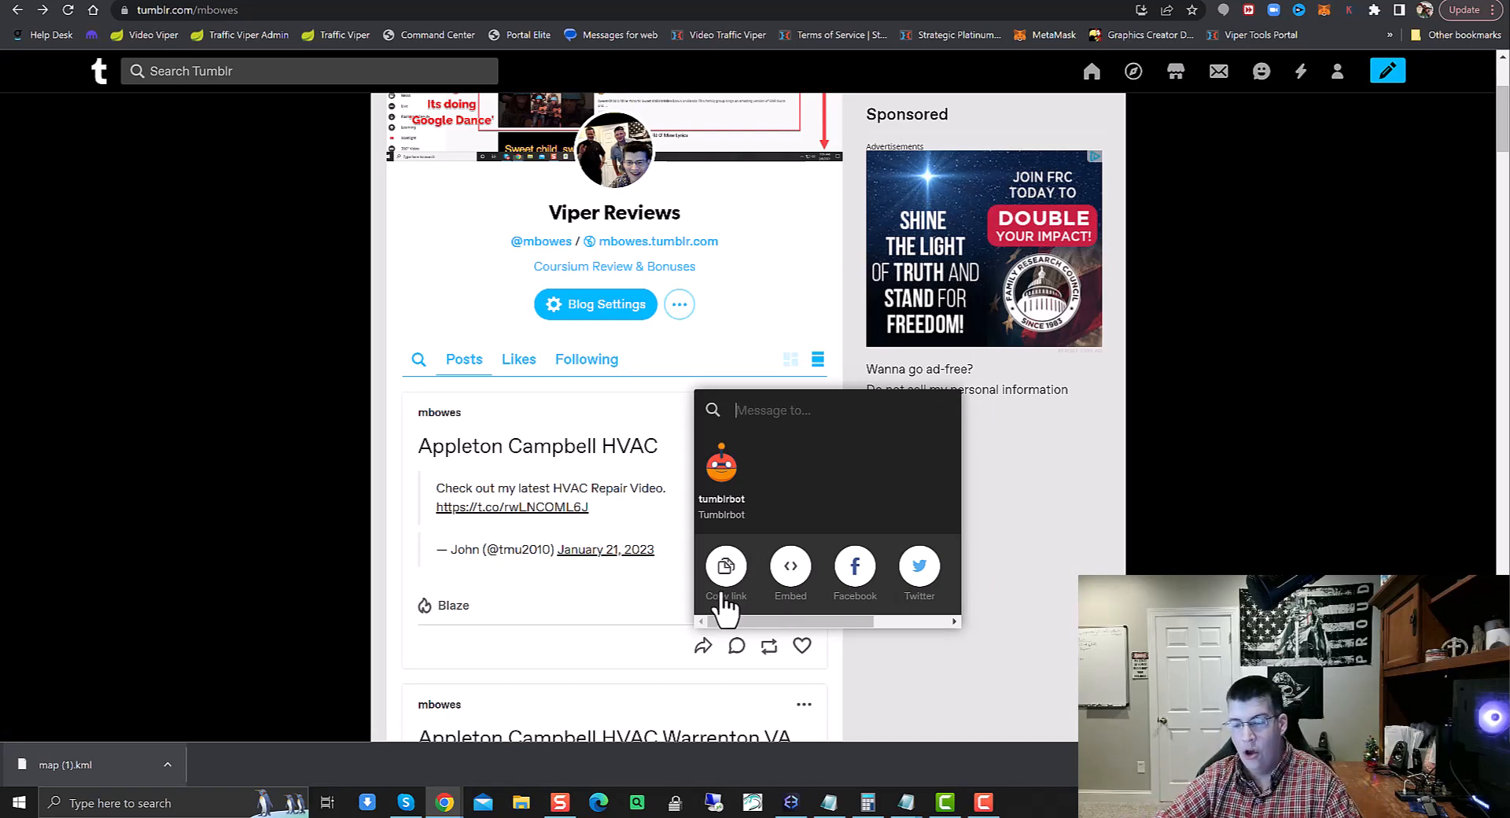
click(787, 579)
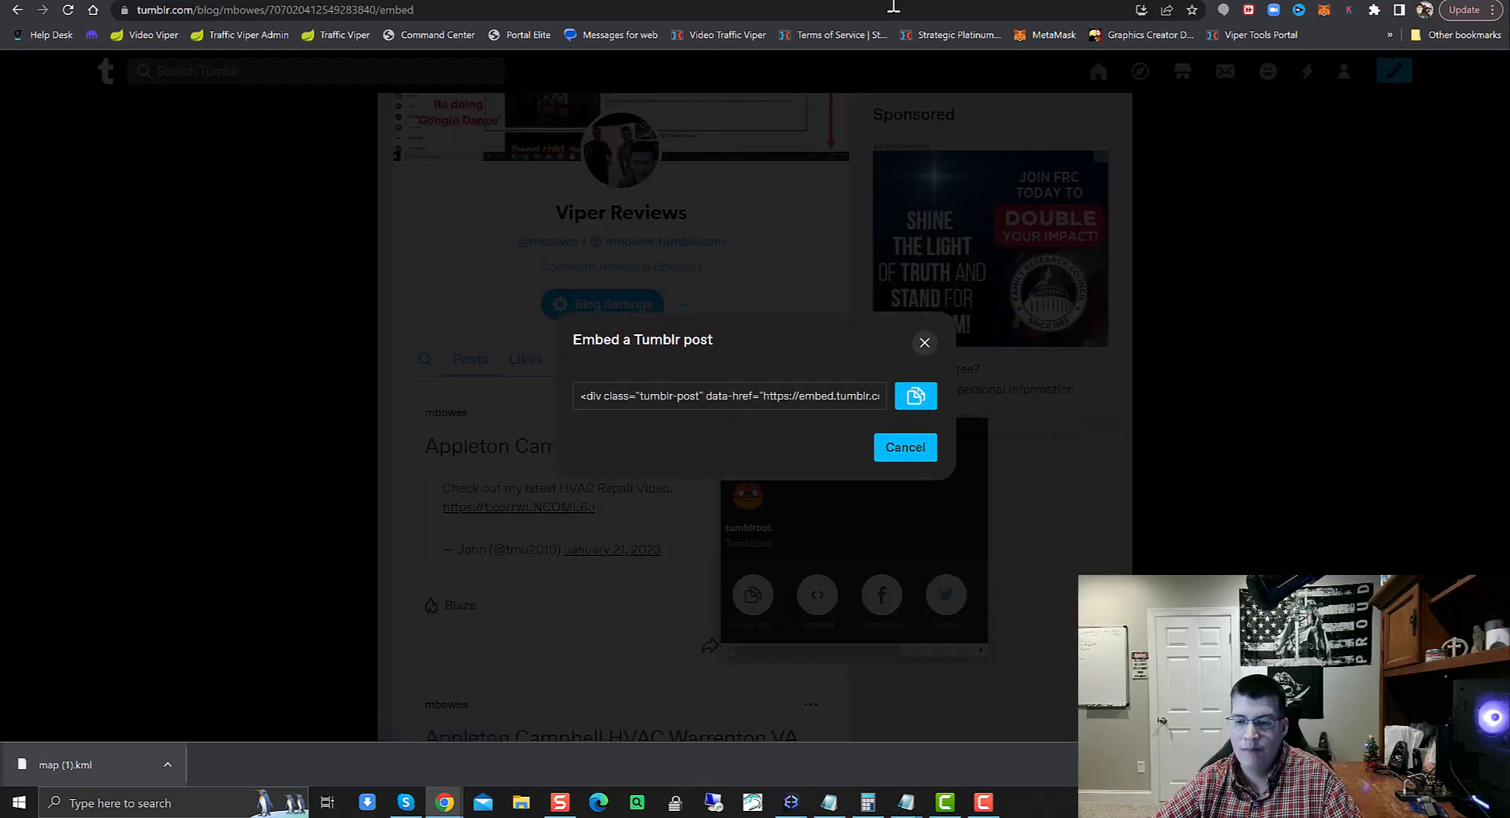
click(916, 397)
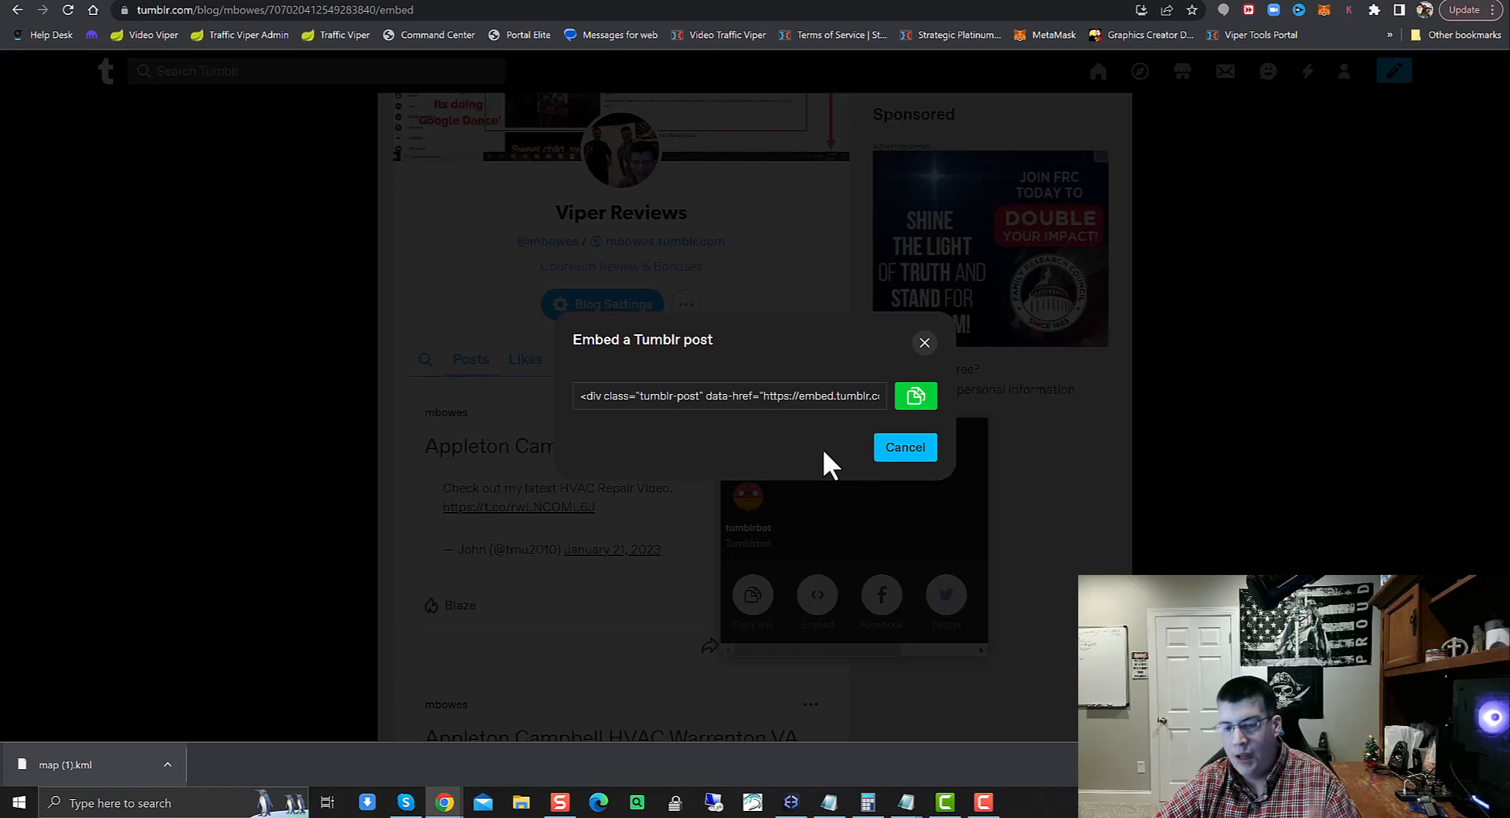